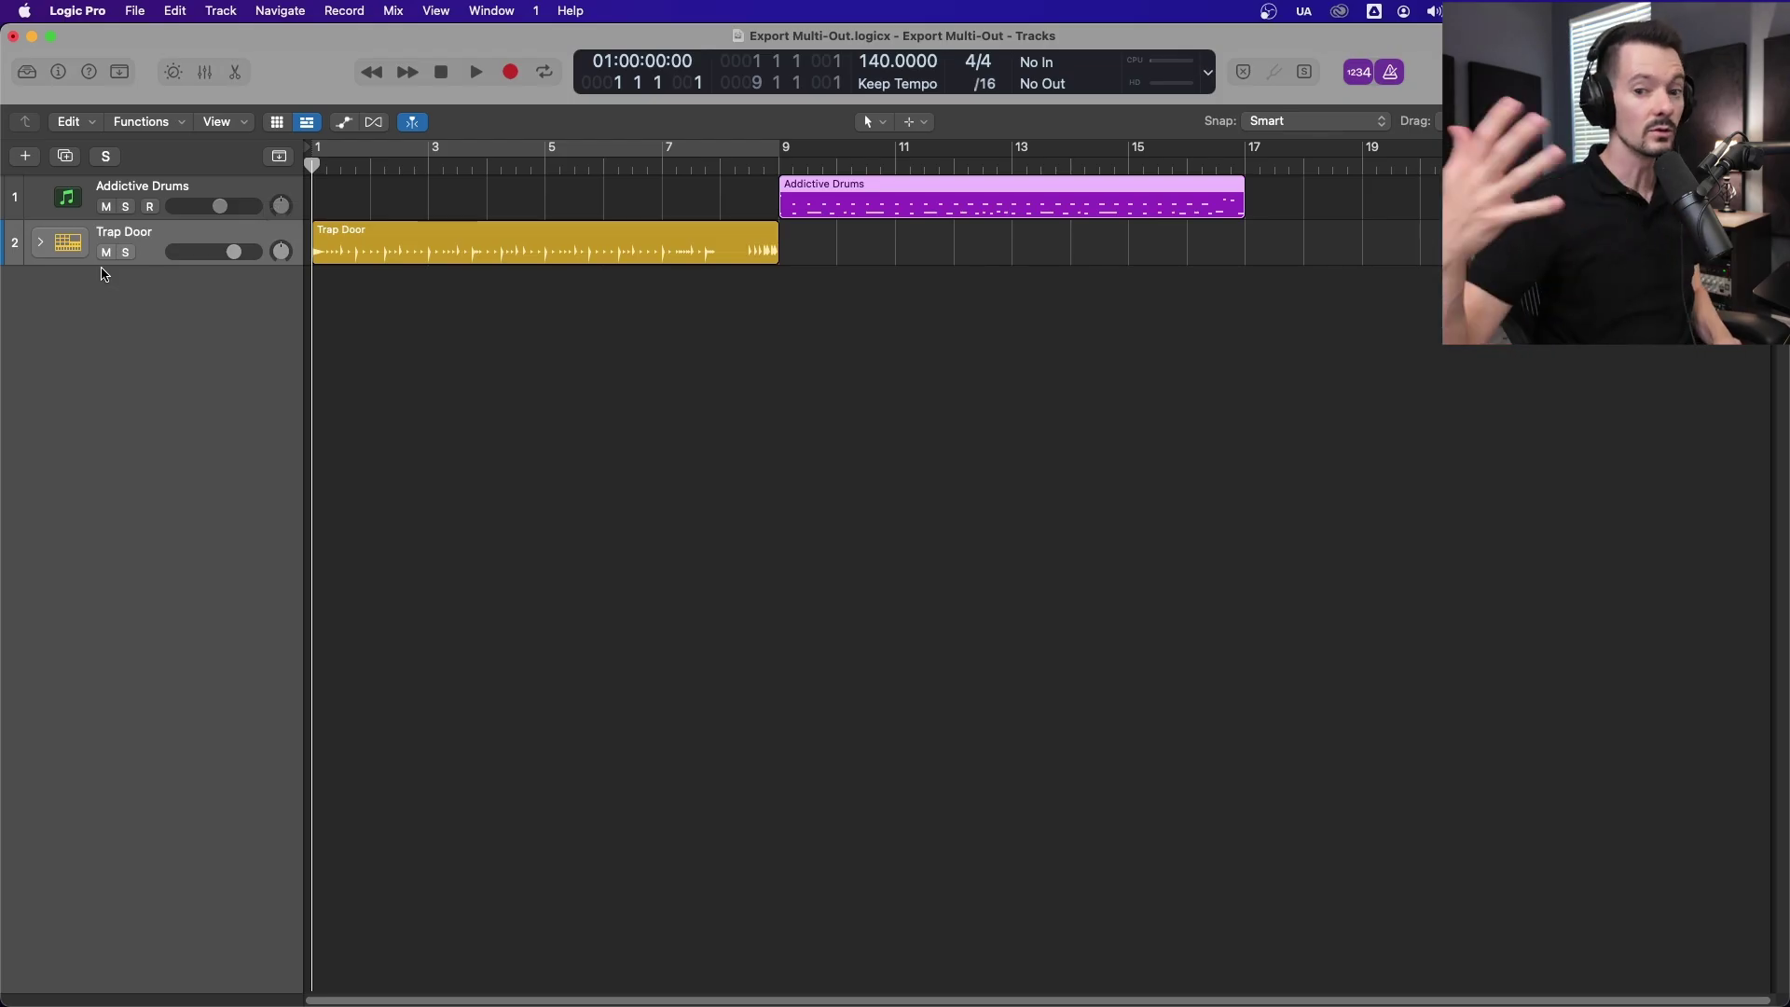
# Select the Trap Door region, opening and then cancelling the new-track dialog.
pyautogui.click(42, 244)
pyautogui.click(41, 243)
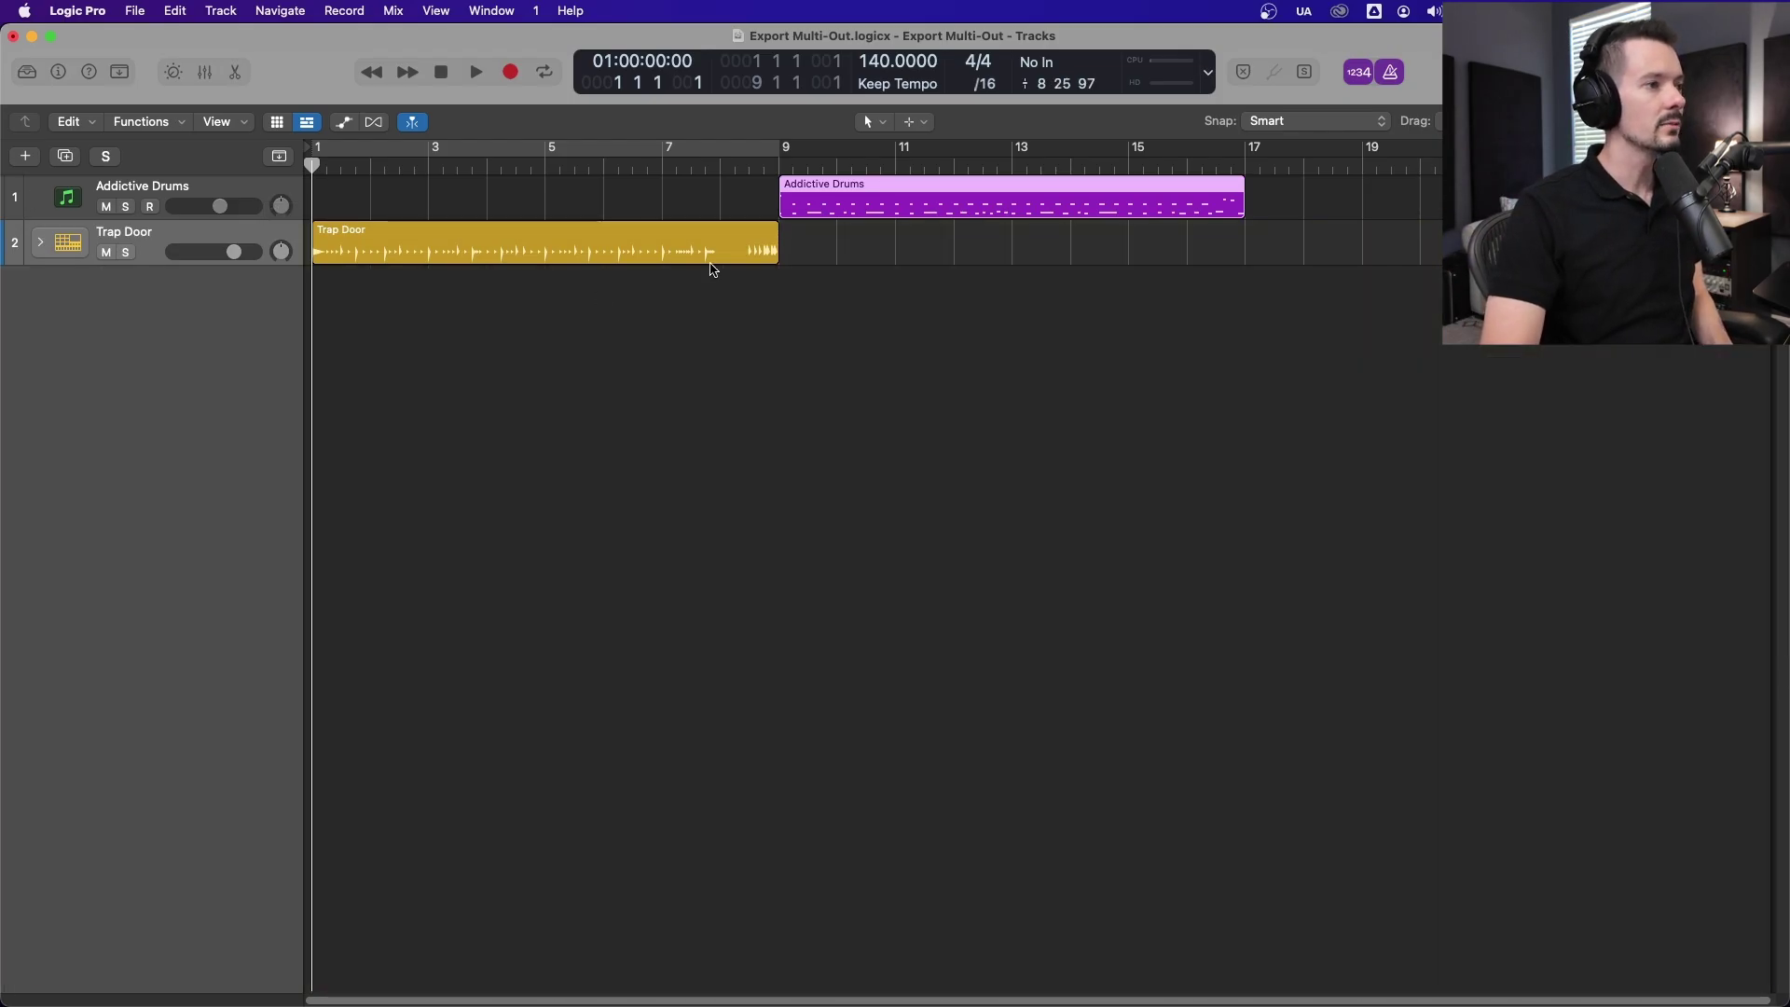
pyautogui.click(481, 257)
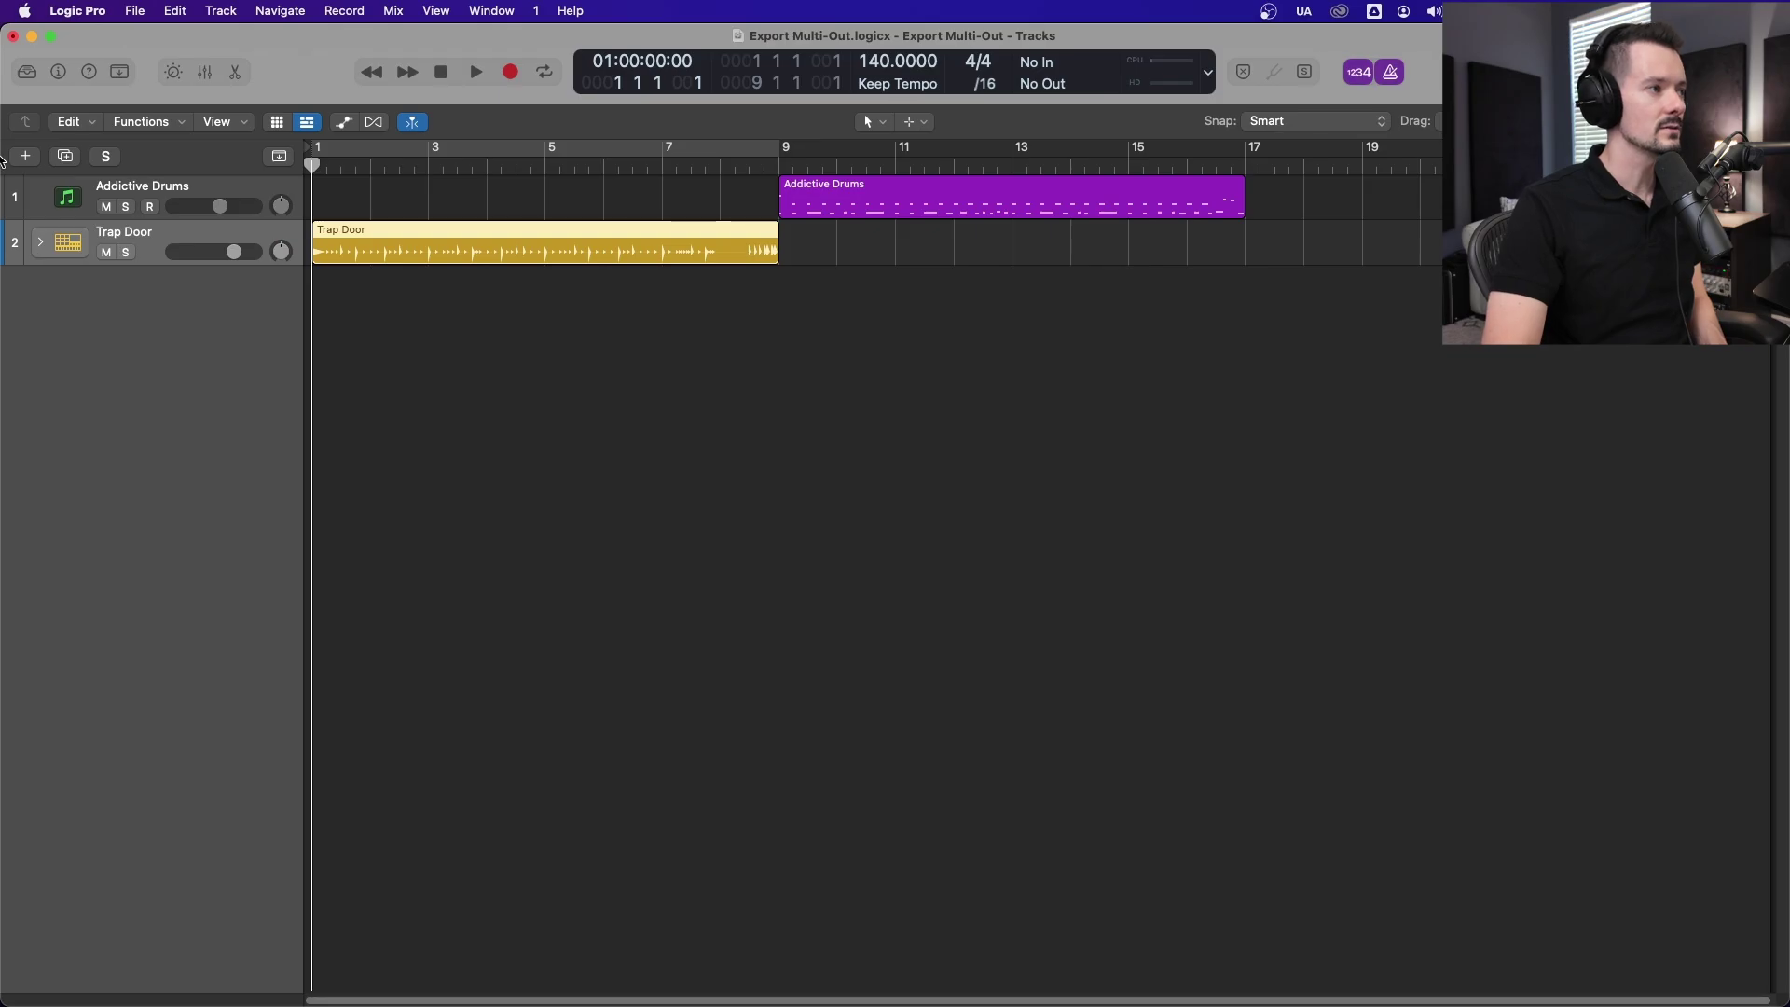
pyautogui.click(28, 156)
pyautogui.click(1121, 709)
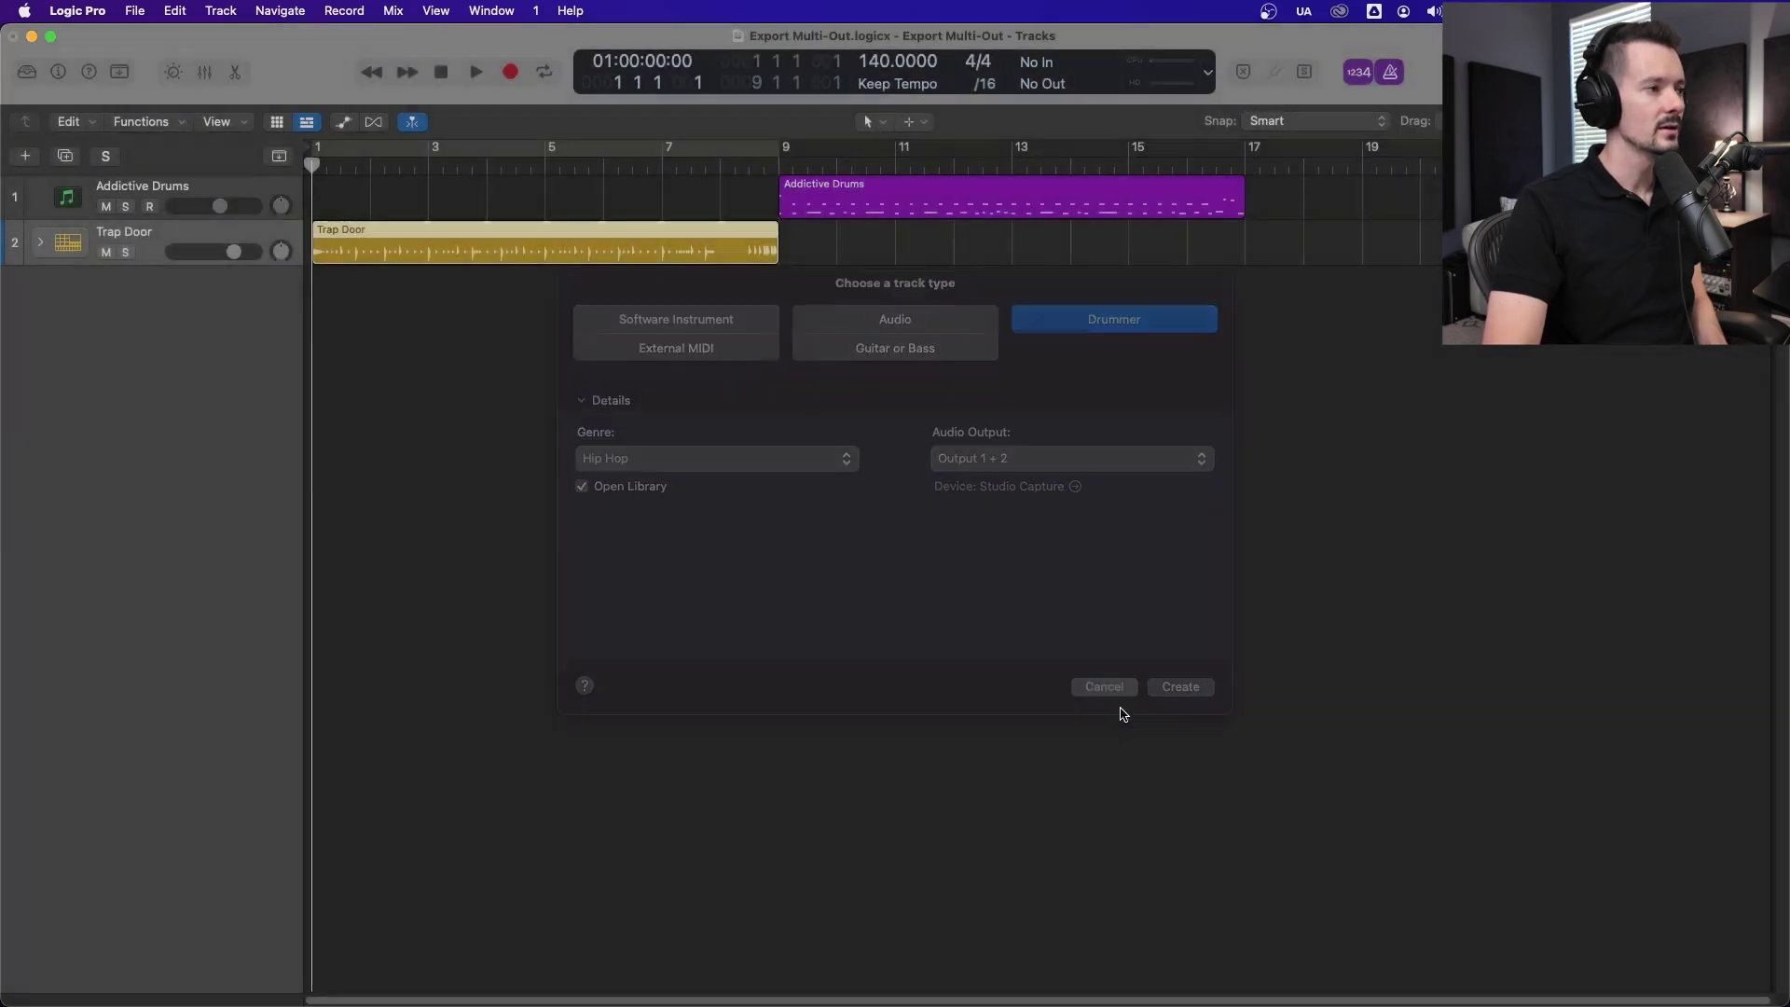
# Expand the Trap Door stack and look through its 24 drum tracks, moving to Kick 1.
pyautogui.click(41, 243)
pyautogui.scroll(-10, 219, 881)
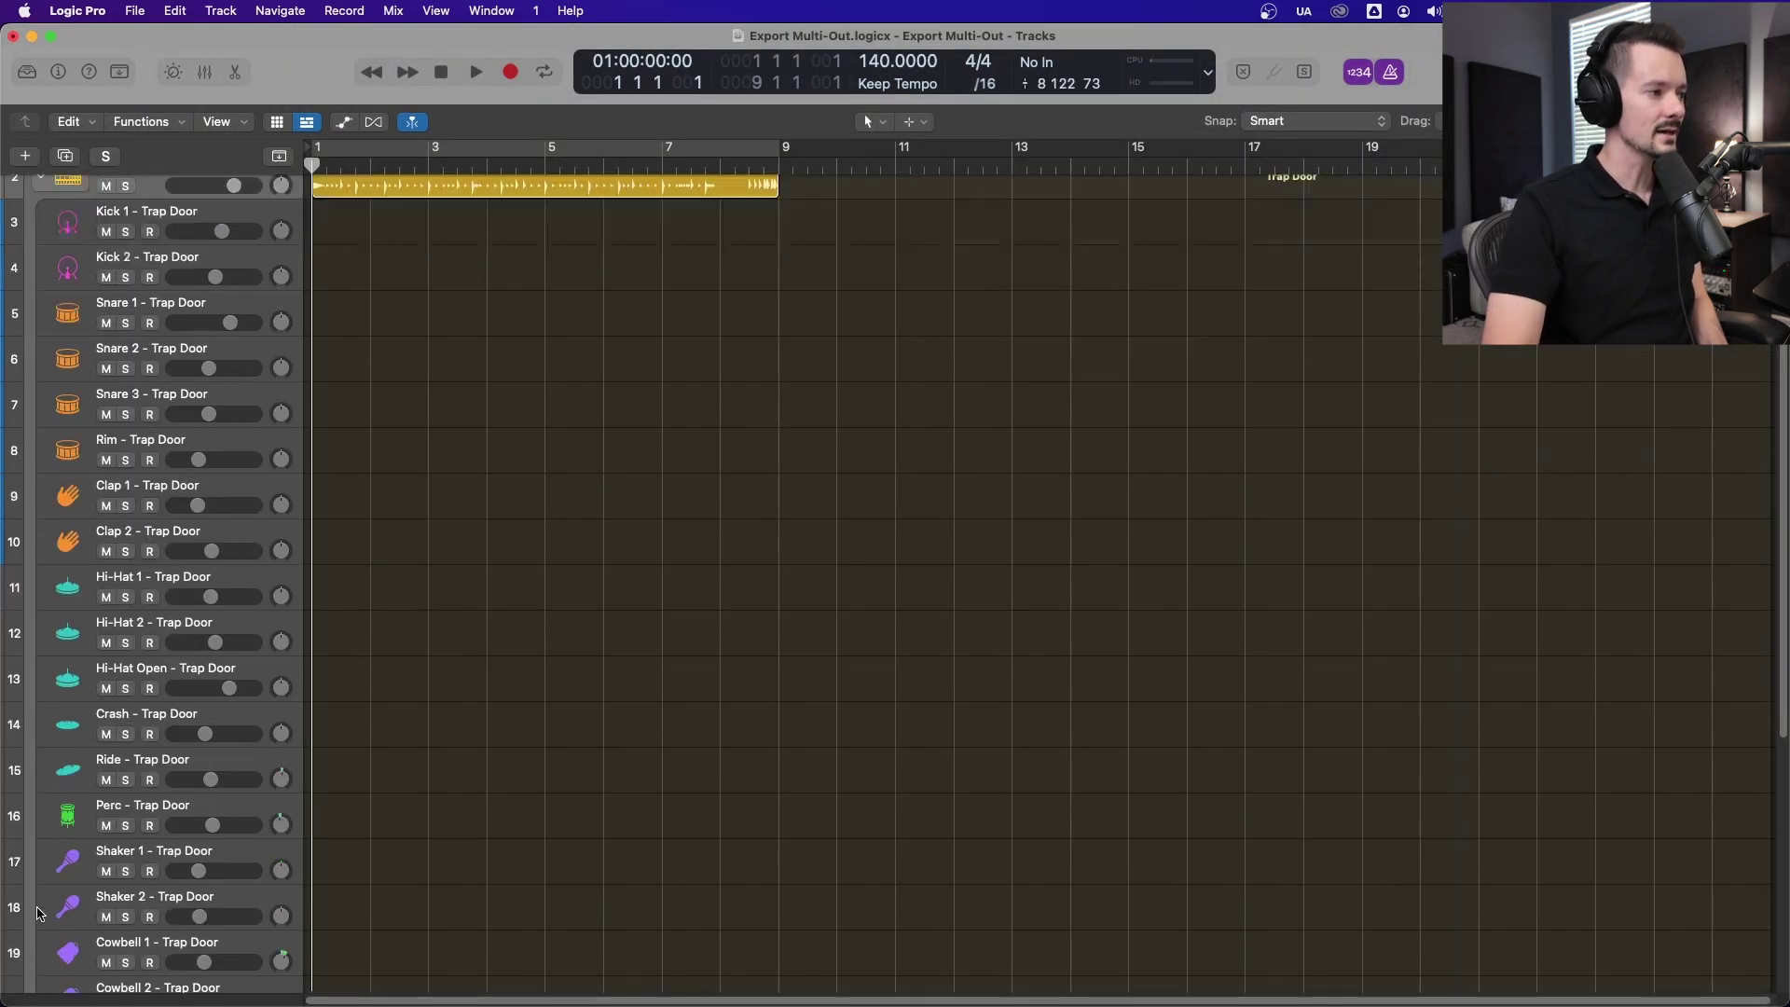
pyautogui.scroll(10, 219, 881)
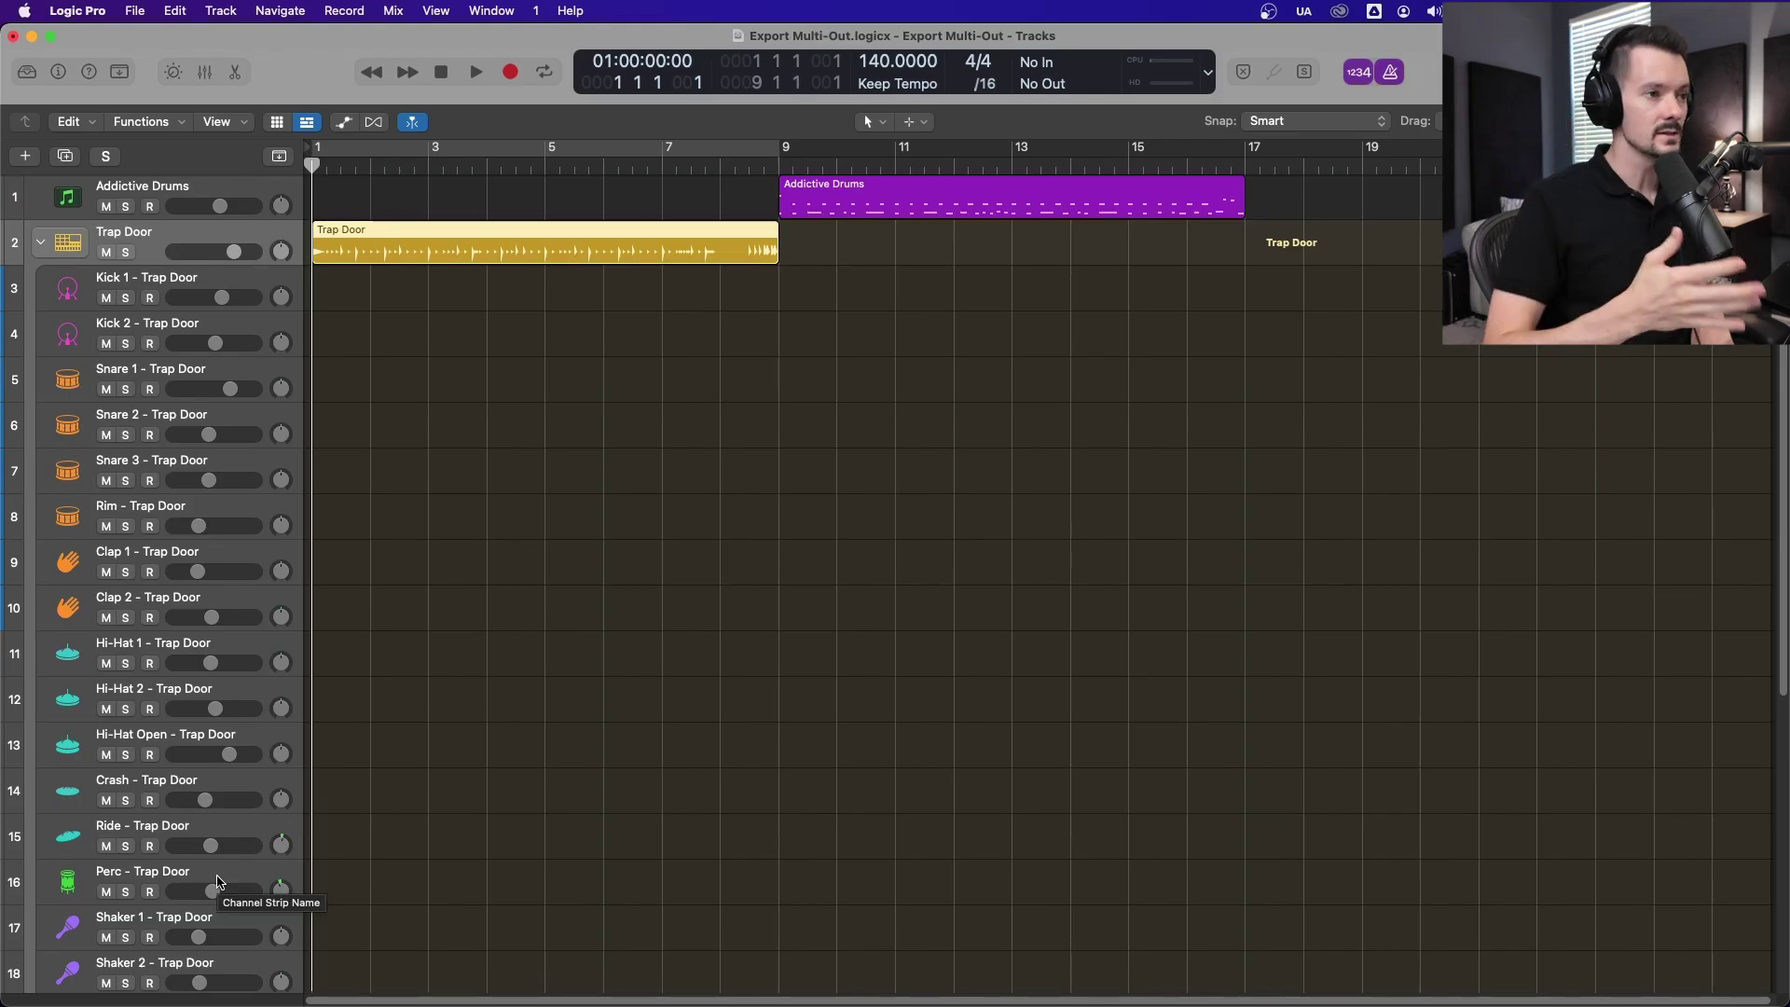
pyautogui.scroll(-5, 219, 884)
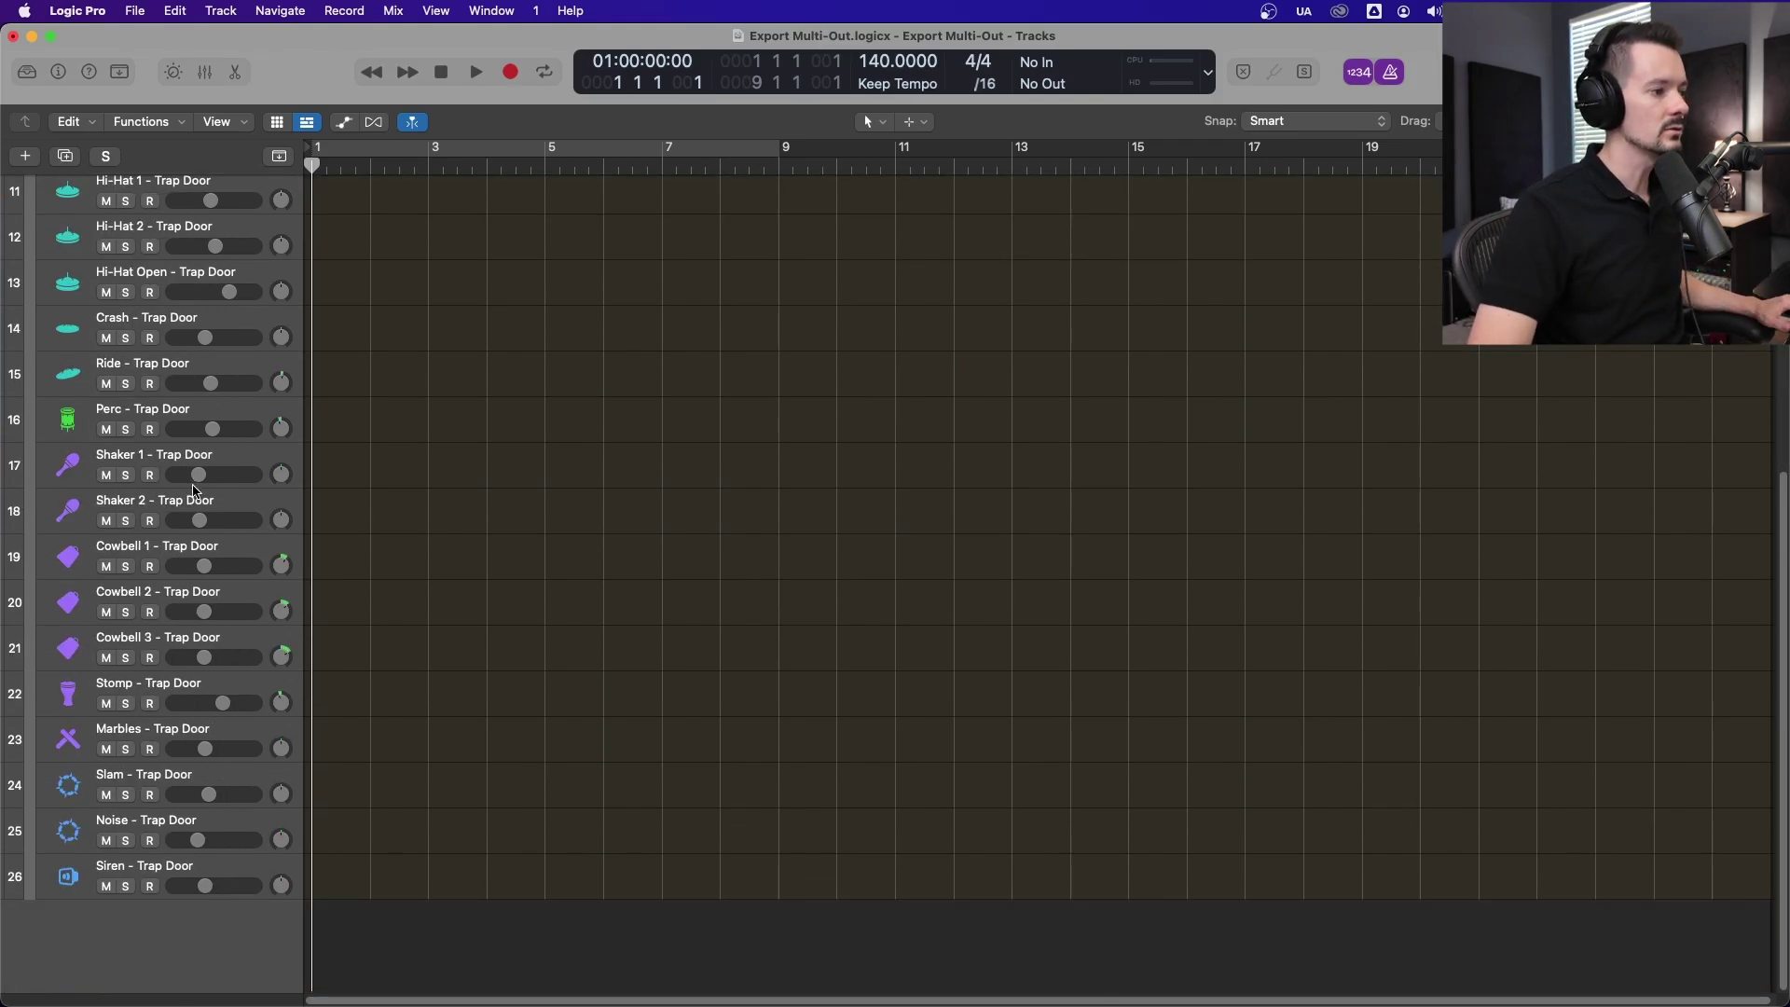
pyautogui.scroll(5, 174, 233)
pyautogui.scroll(-8, 124, 503)
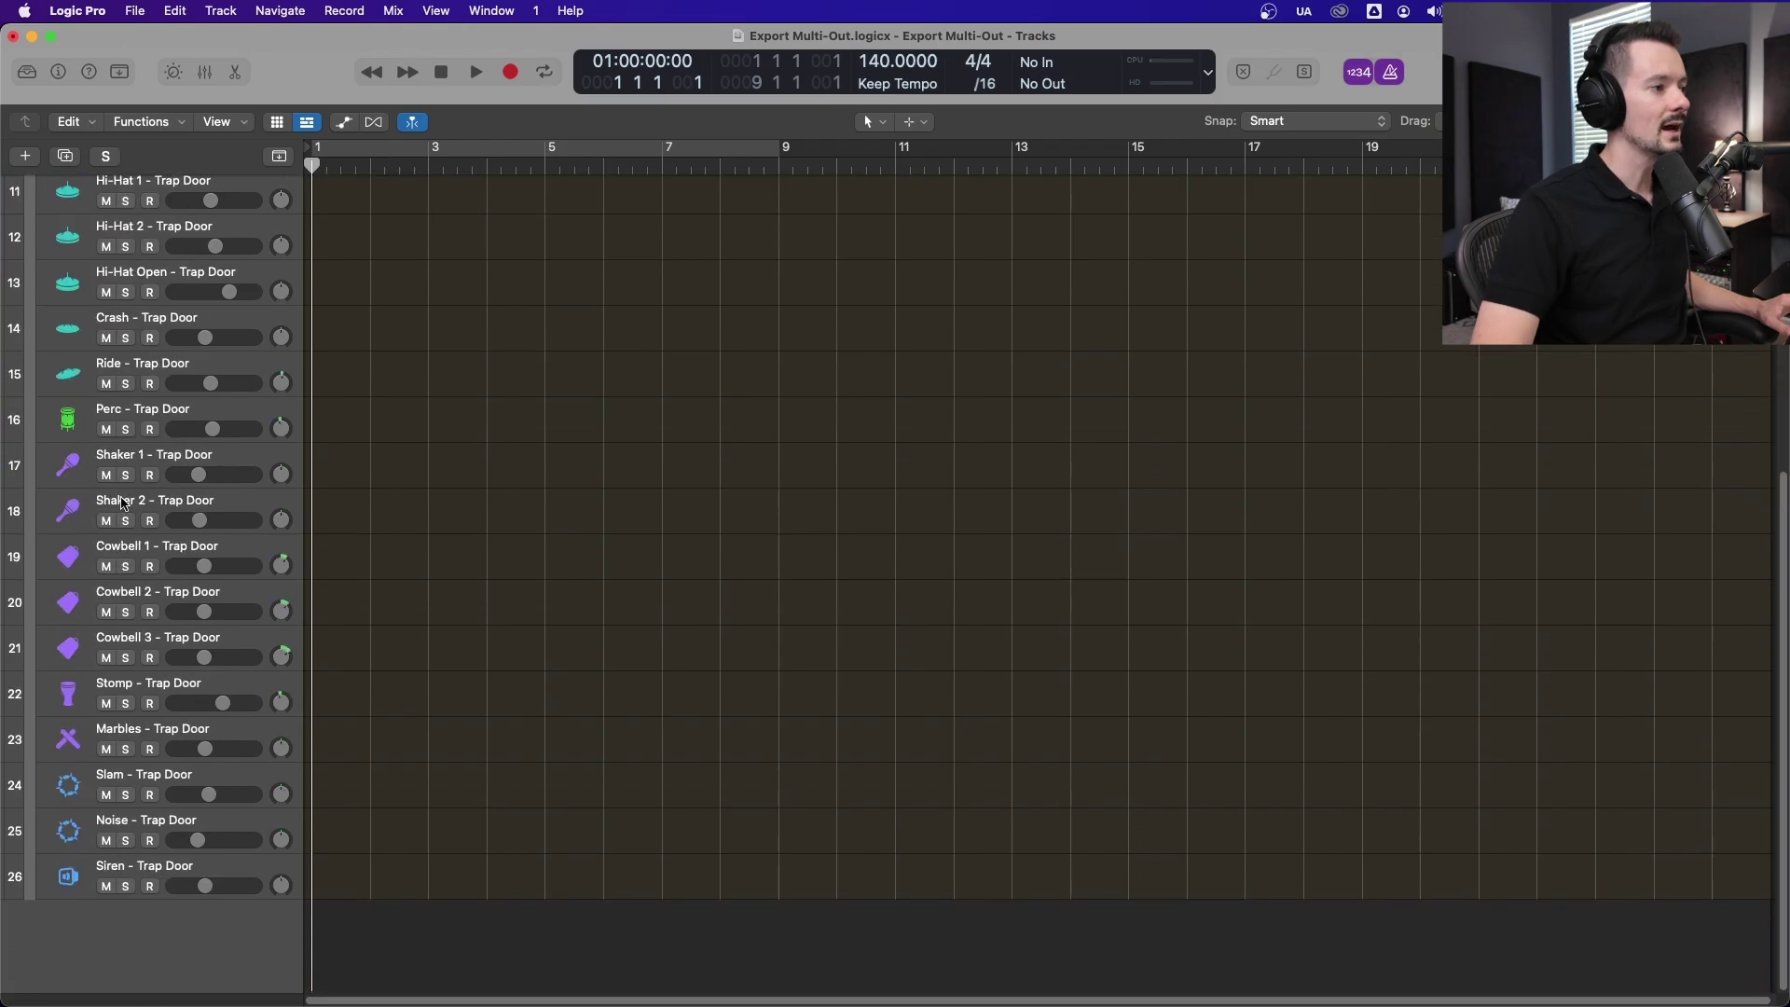
pyautogui.scroll(8, 180, 869)
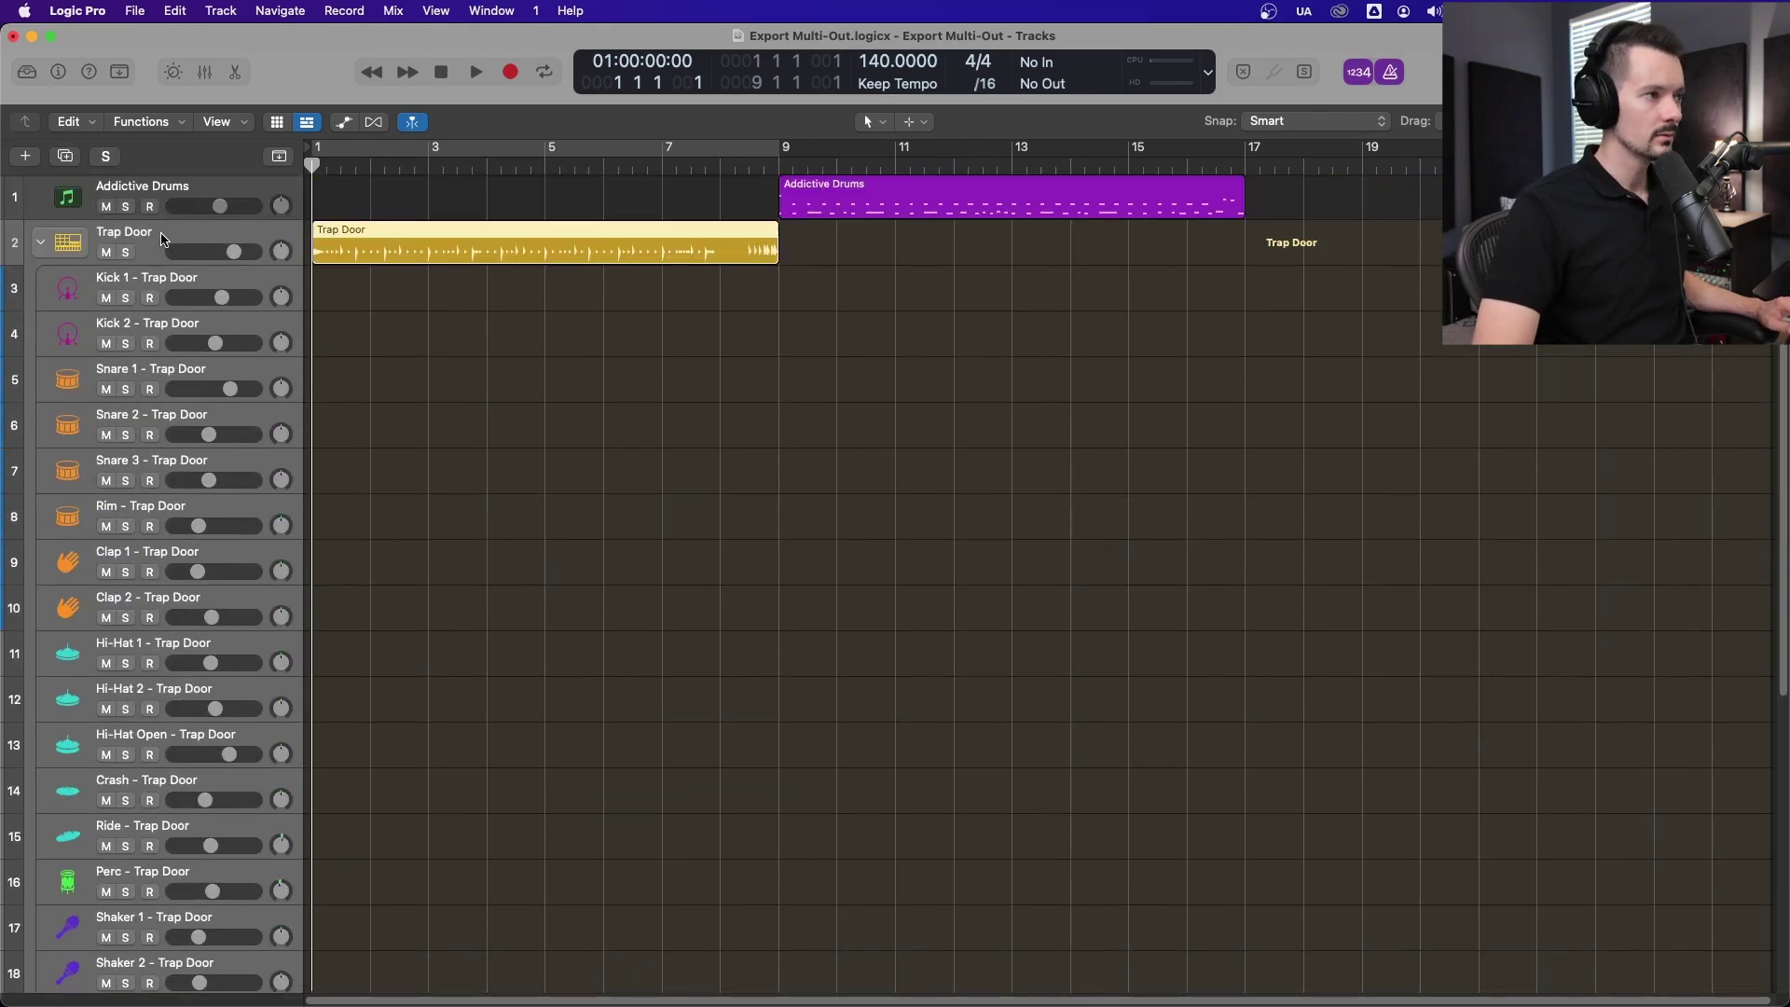
pyautogui.press('Down')
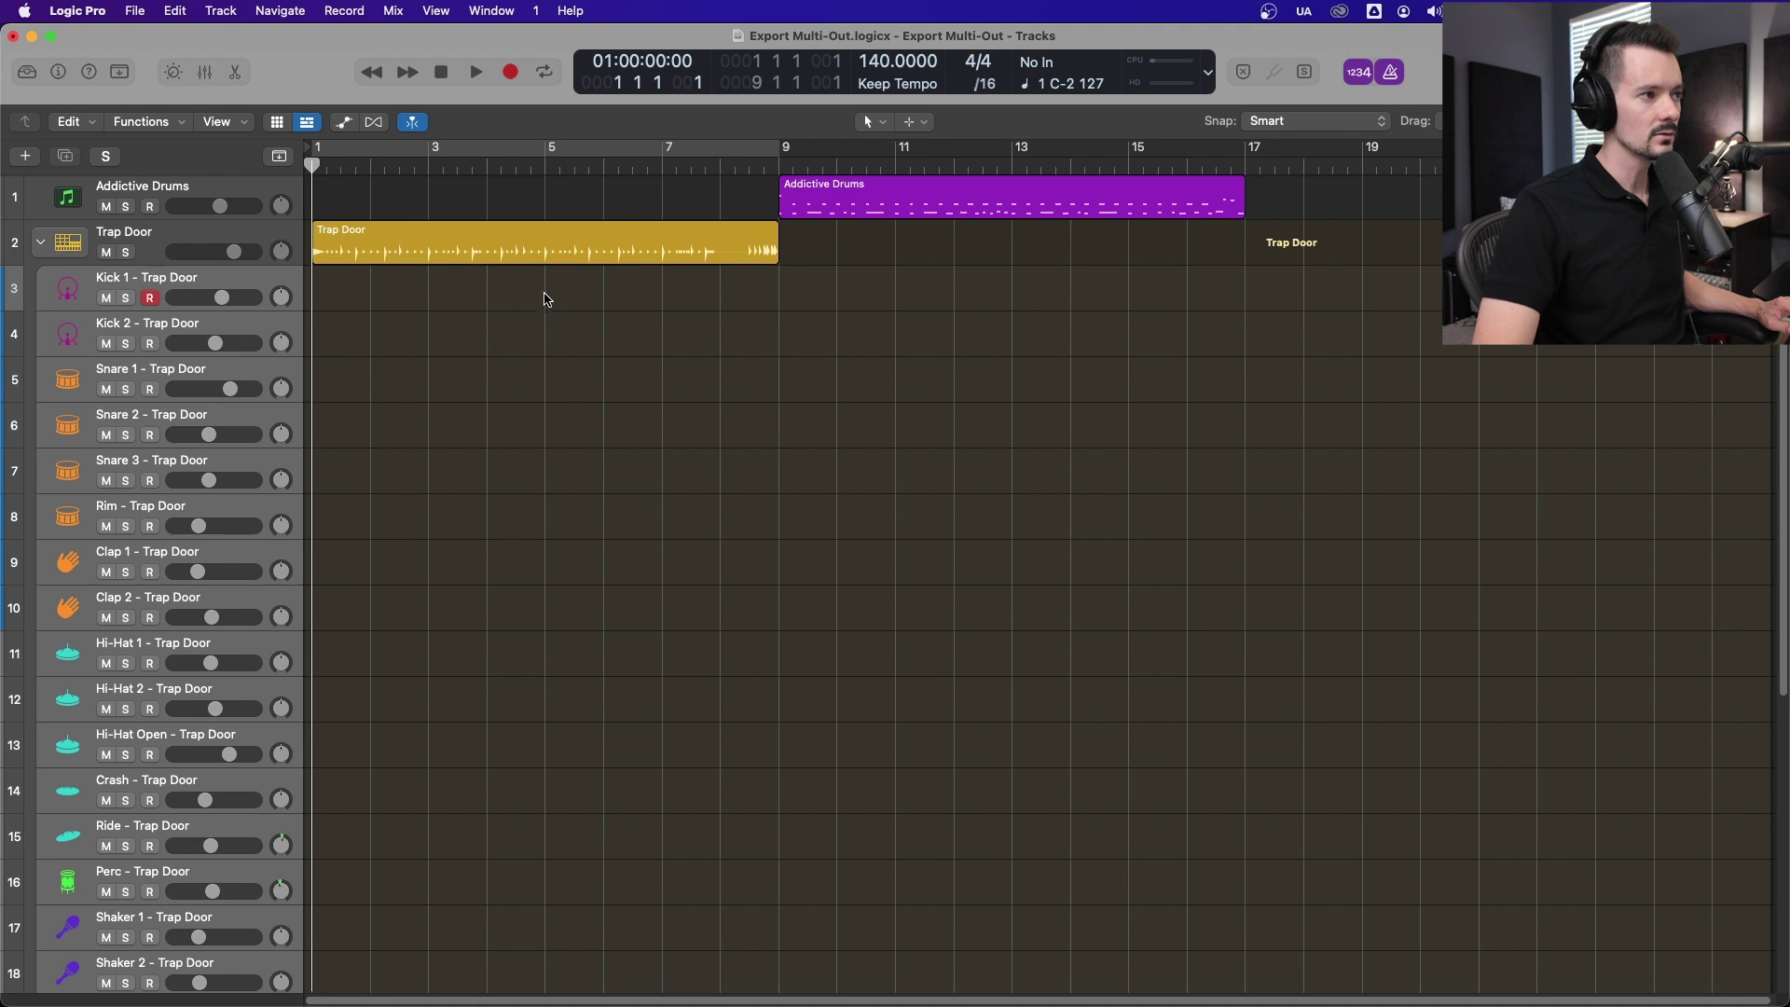
# Select the Trap Door stack and set a cycle range over bars 1 to 9.
pyautogui.click(186, 234)
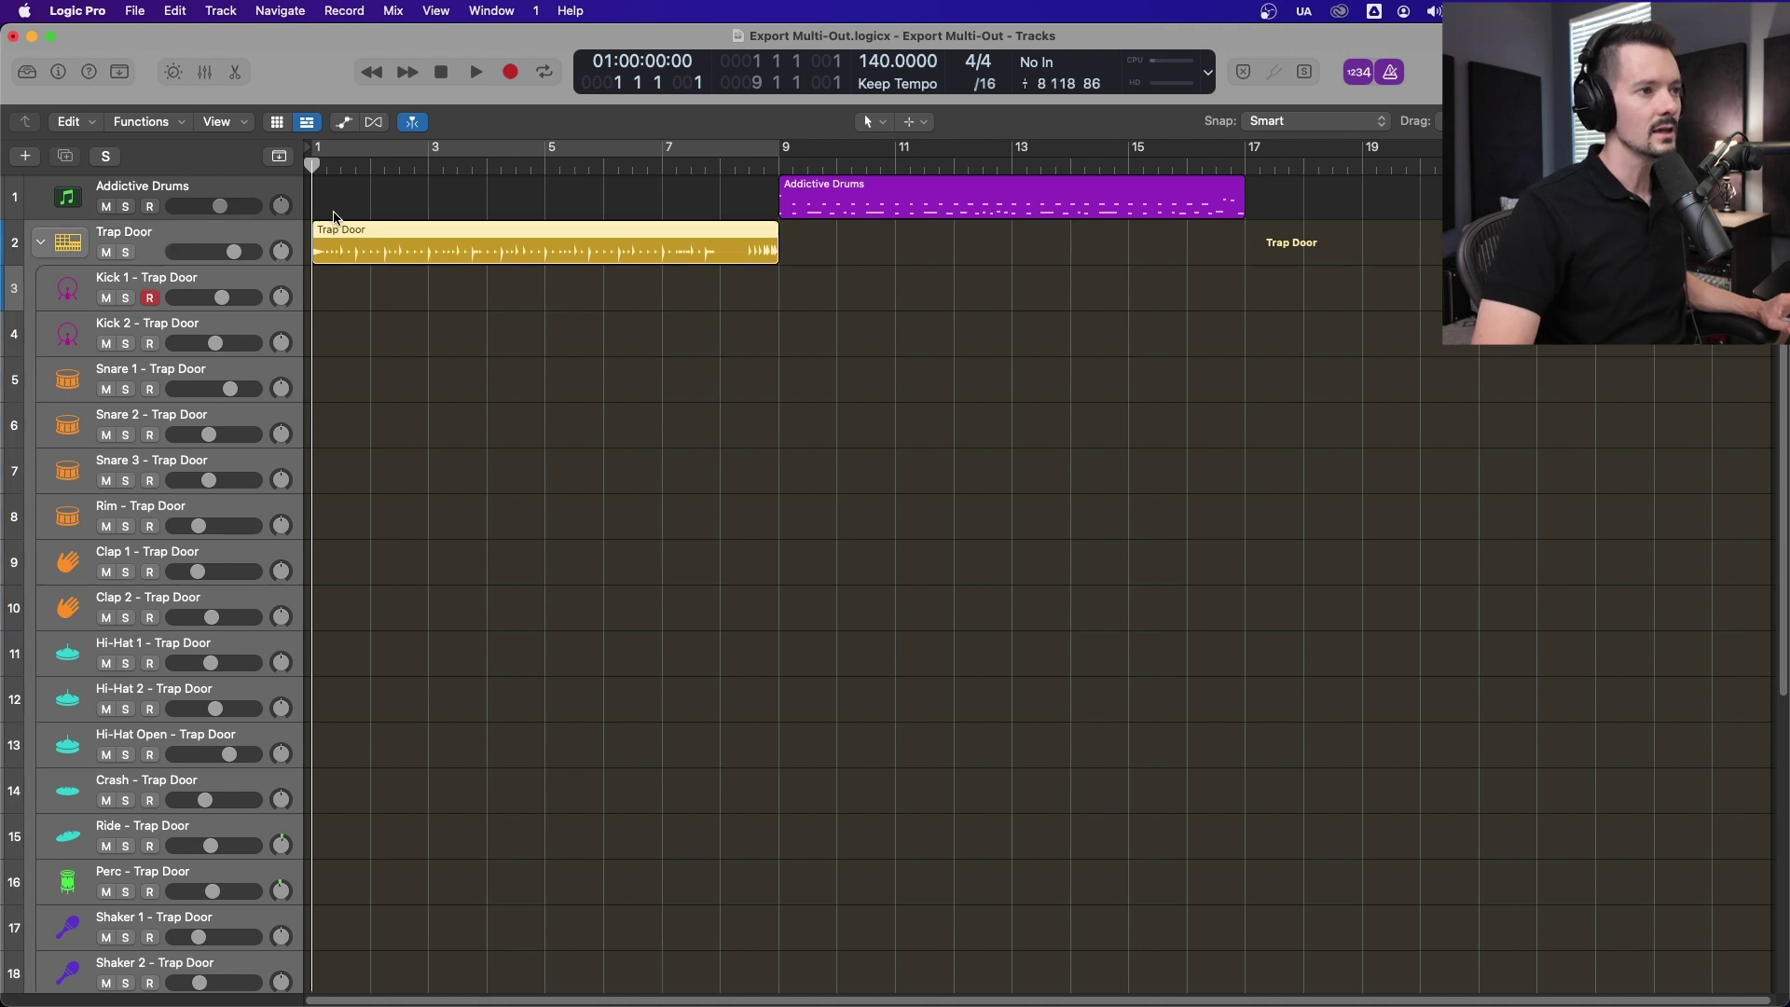
pyautogui.click(604, 147)
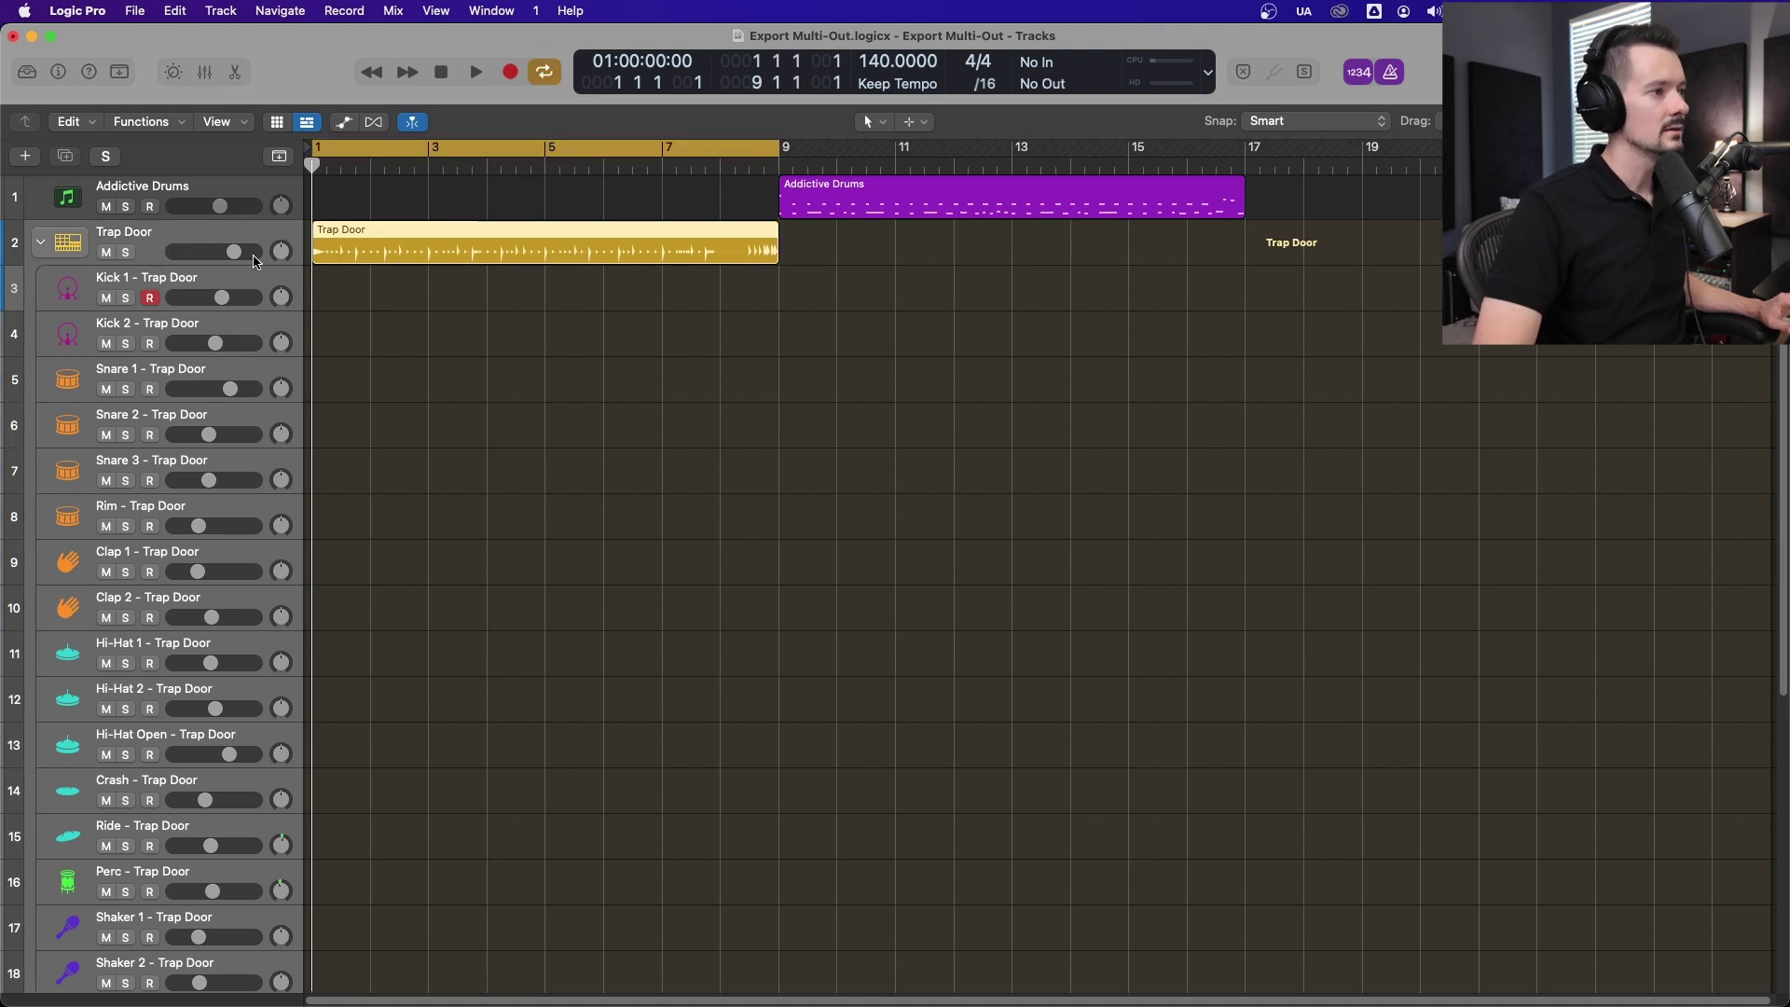
pyautogui.scroll(-5, 354, 307)
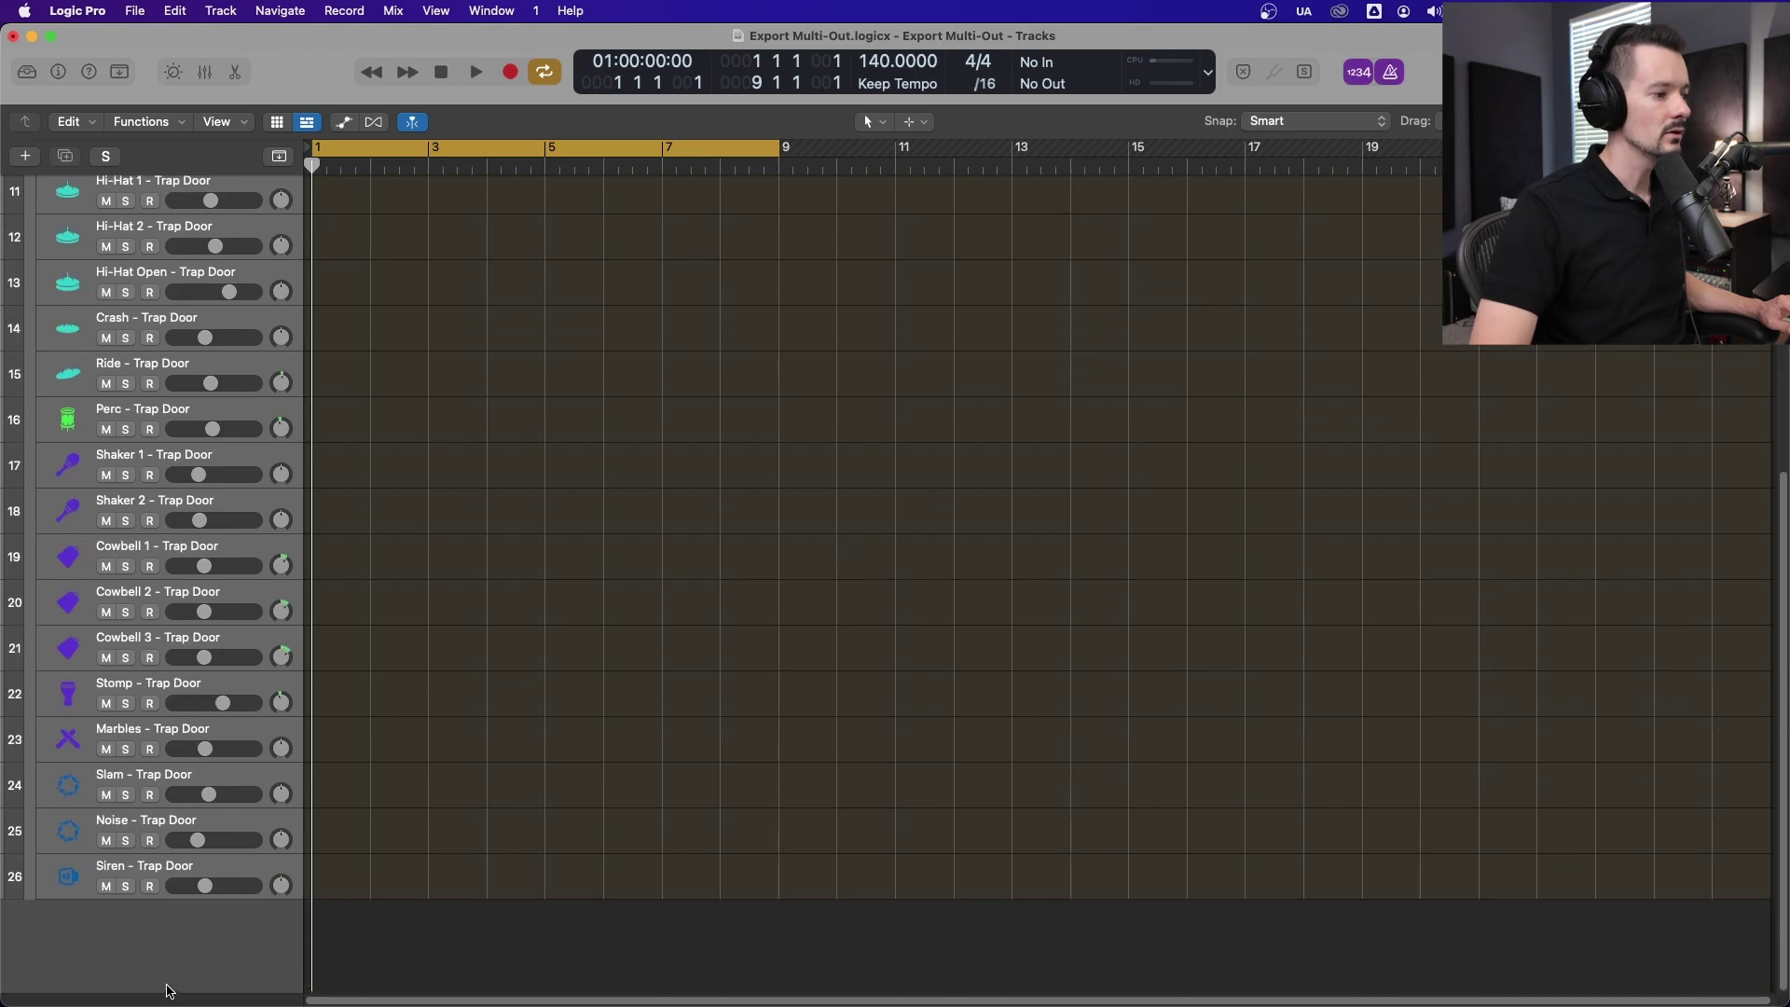
pyautogui.scroll(5, 547, 460)
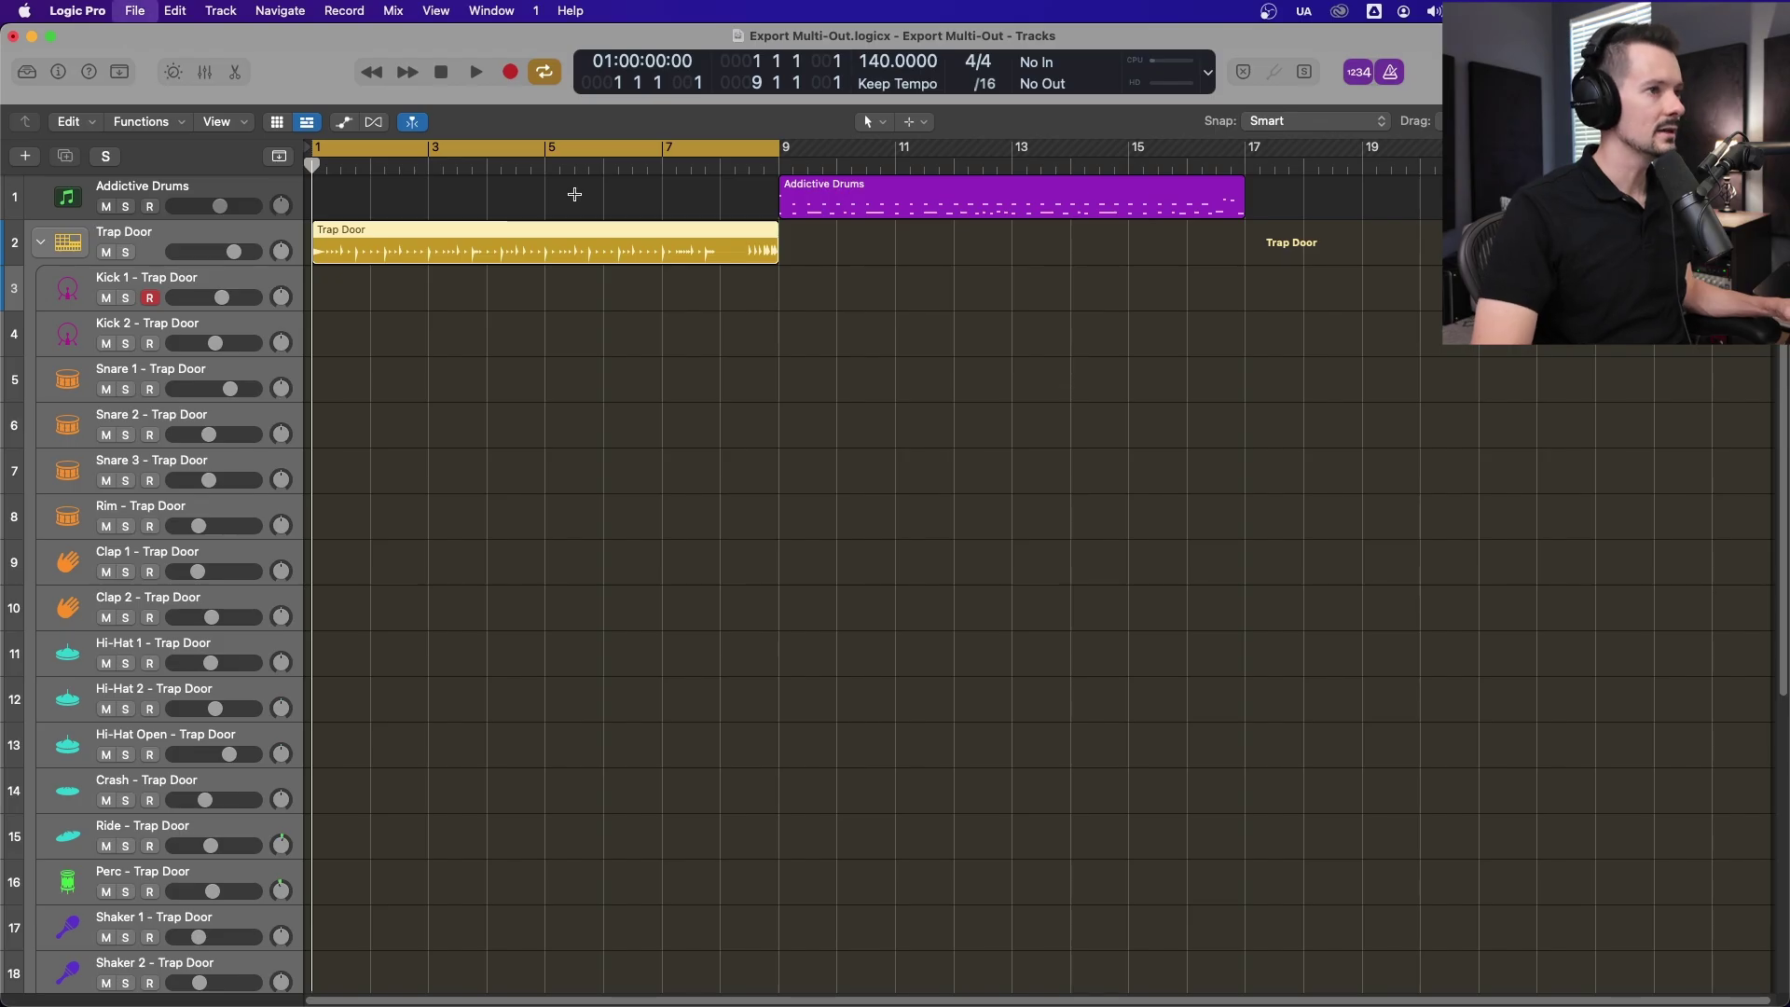
# Start the all-tracks audio export with a new 'Logic Drummer' folder as the destination.
pyautogui.press('super+shift+e')
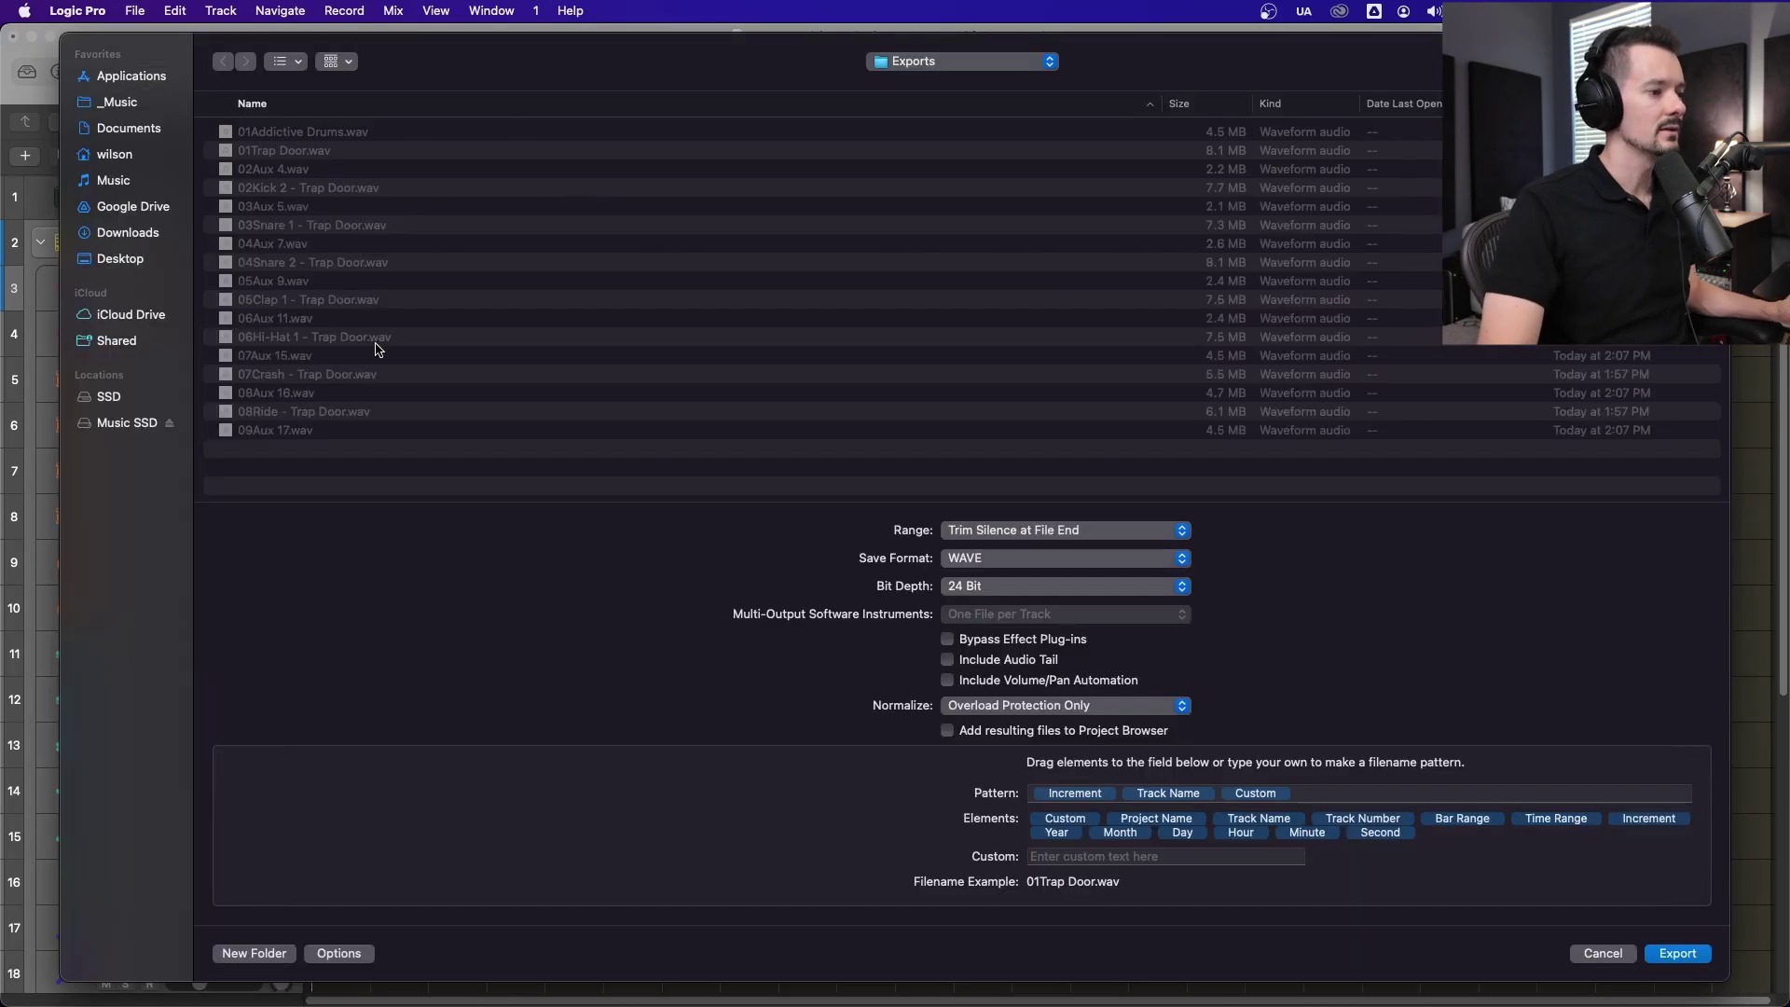
pyautogui.click(241, 955)
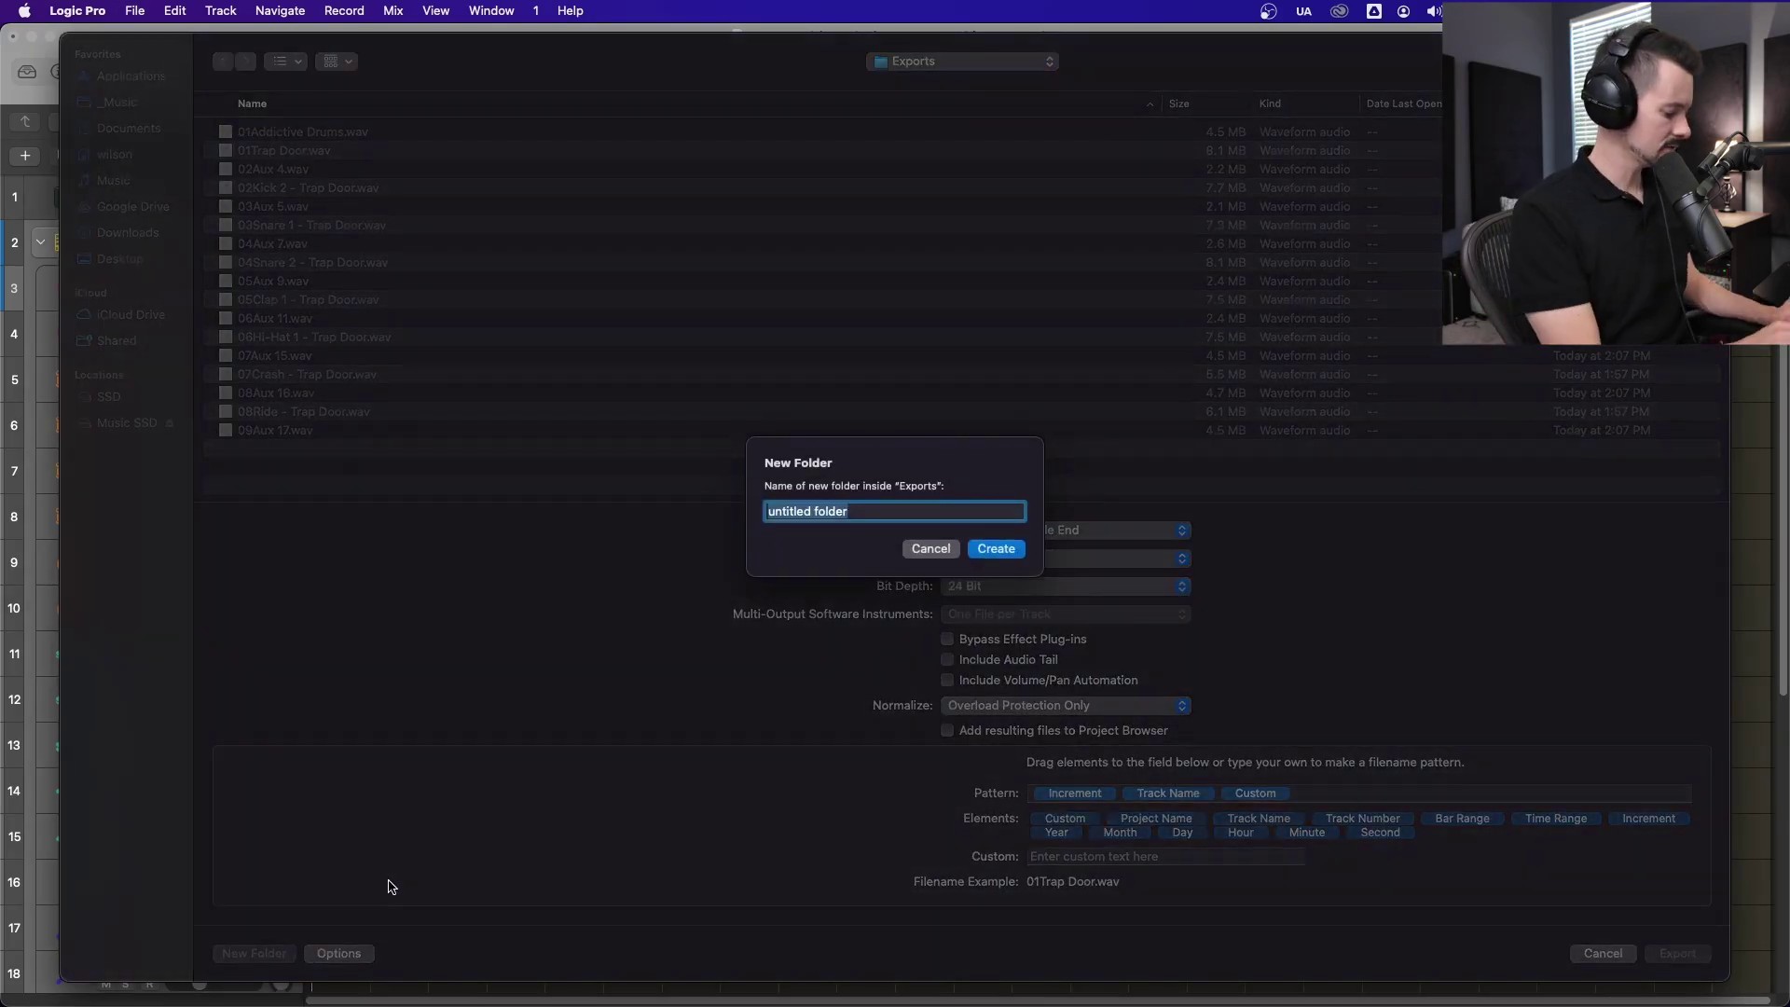
pyautogui.write('Logic Dru')
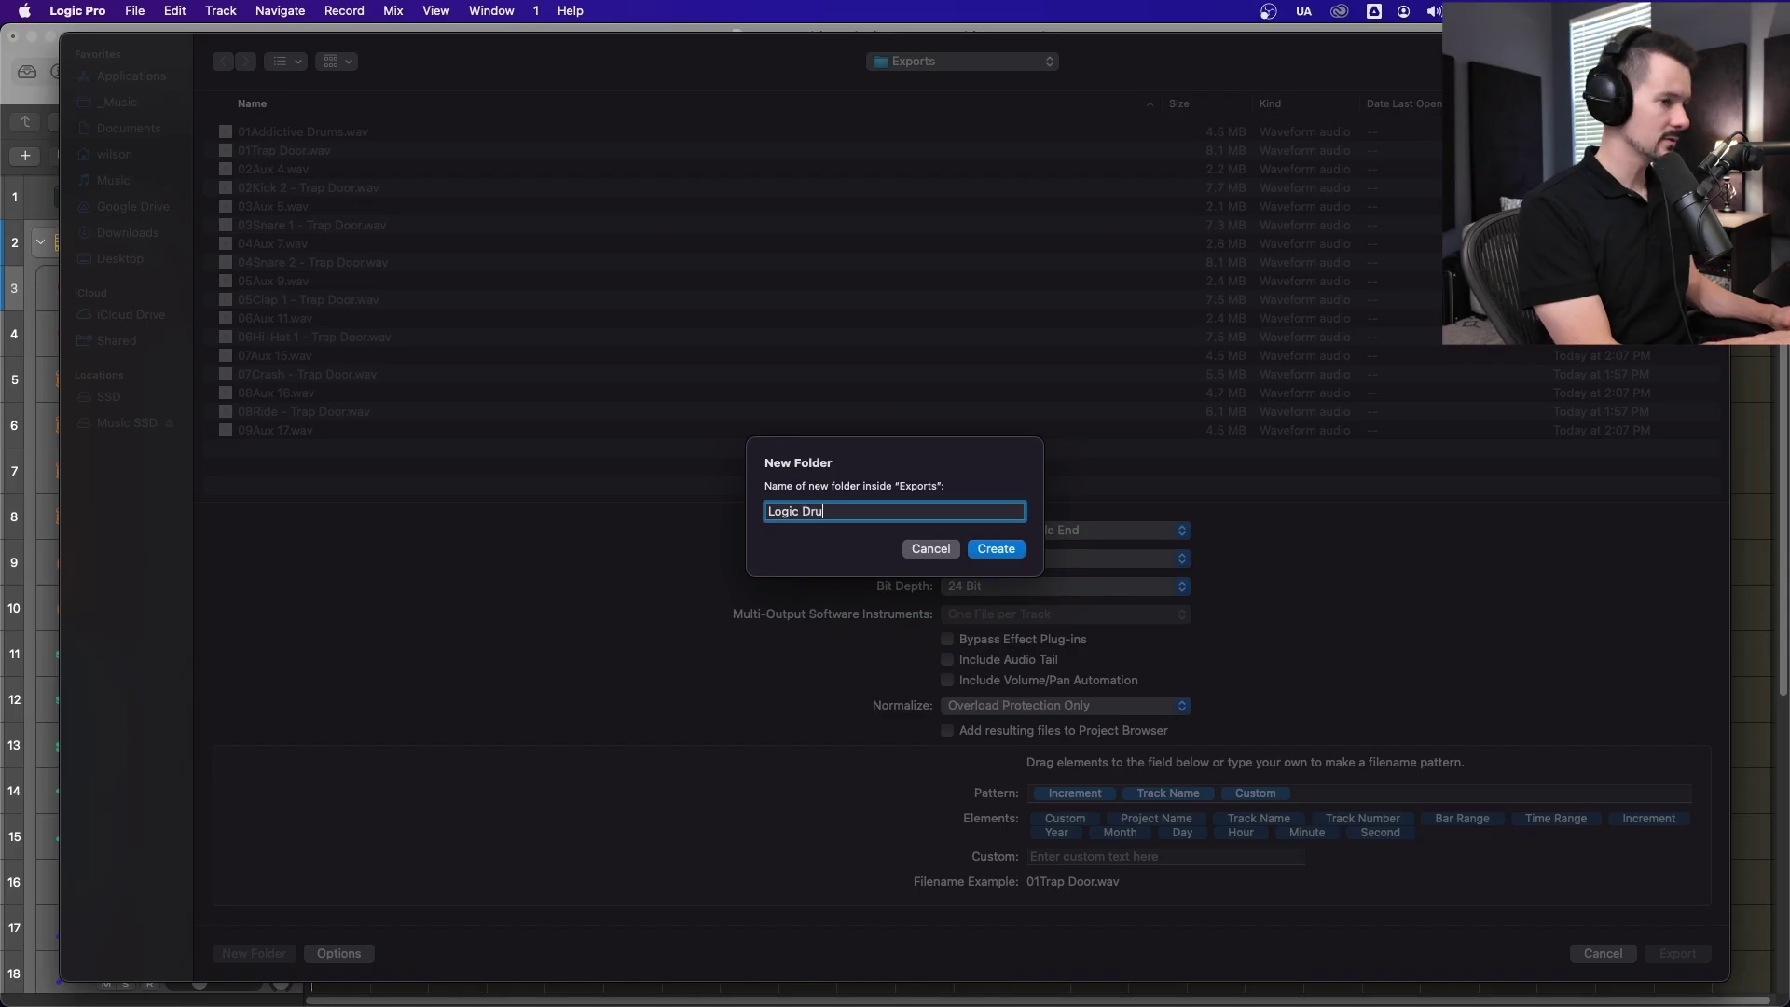
pyautogui.write('mmer')
pyautogui.press('Return')
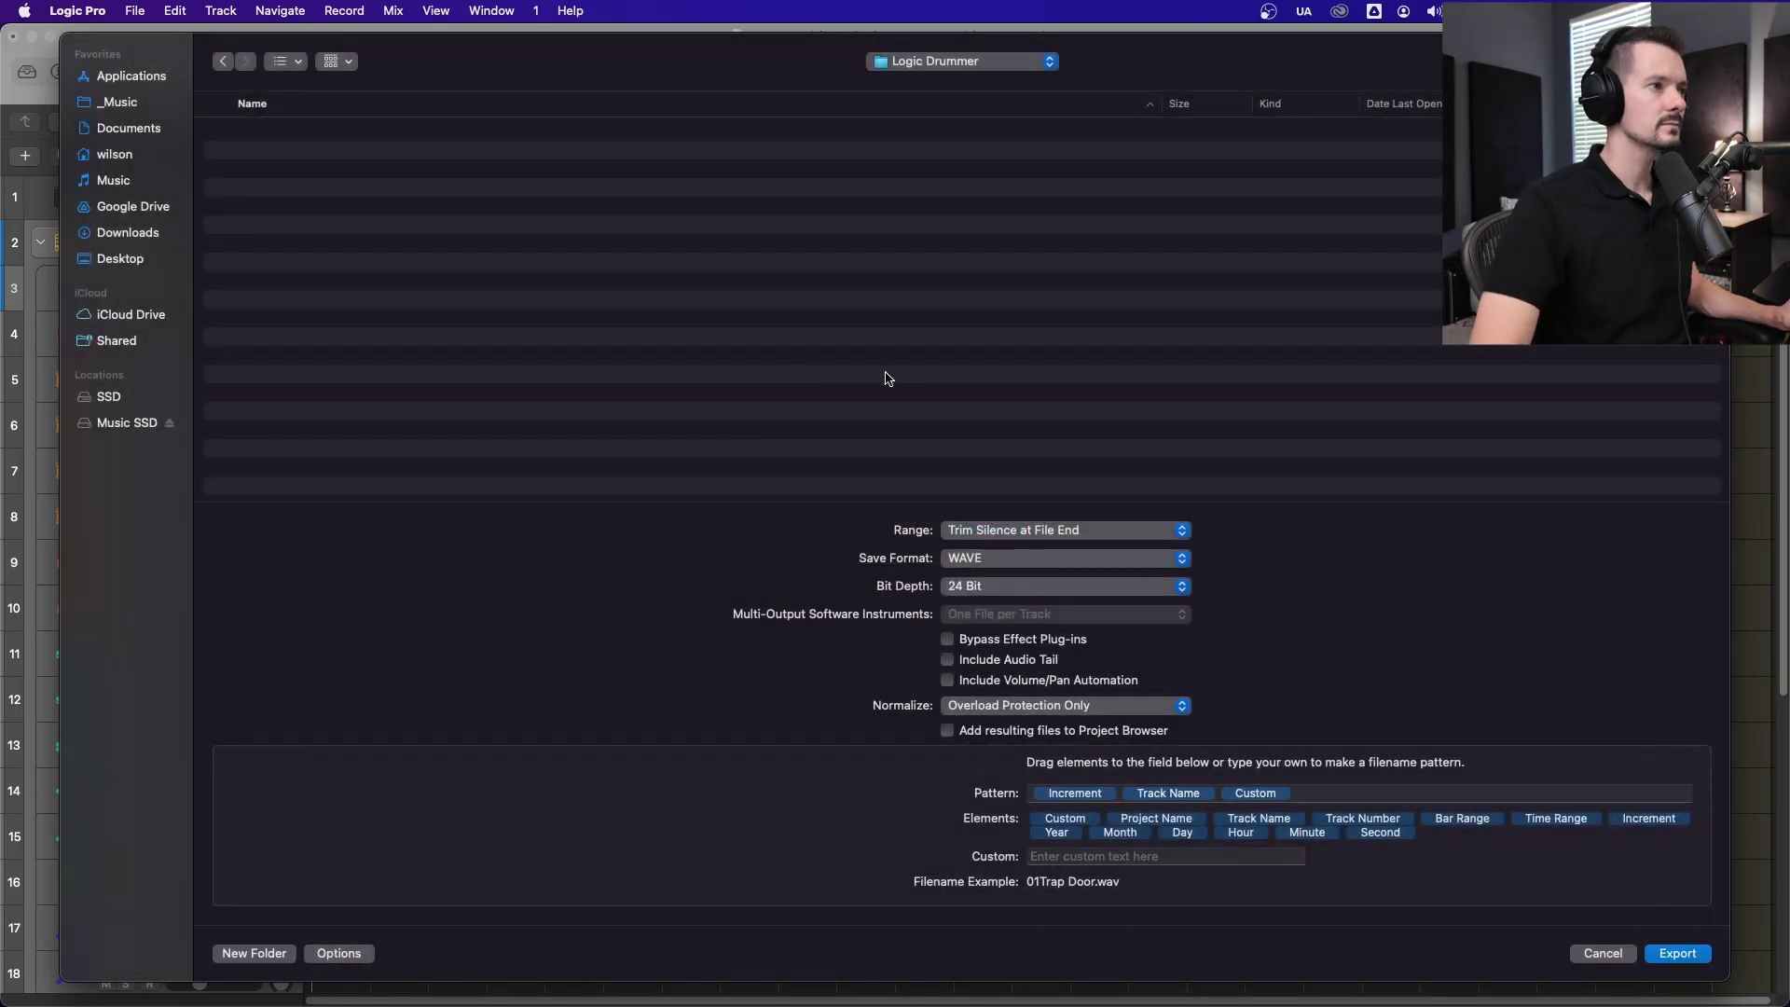
pyautogui.click(1010, 532)
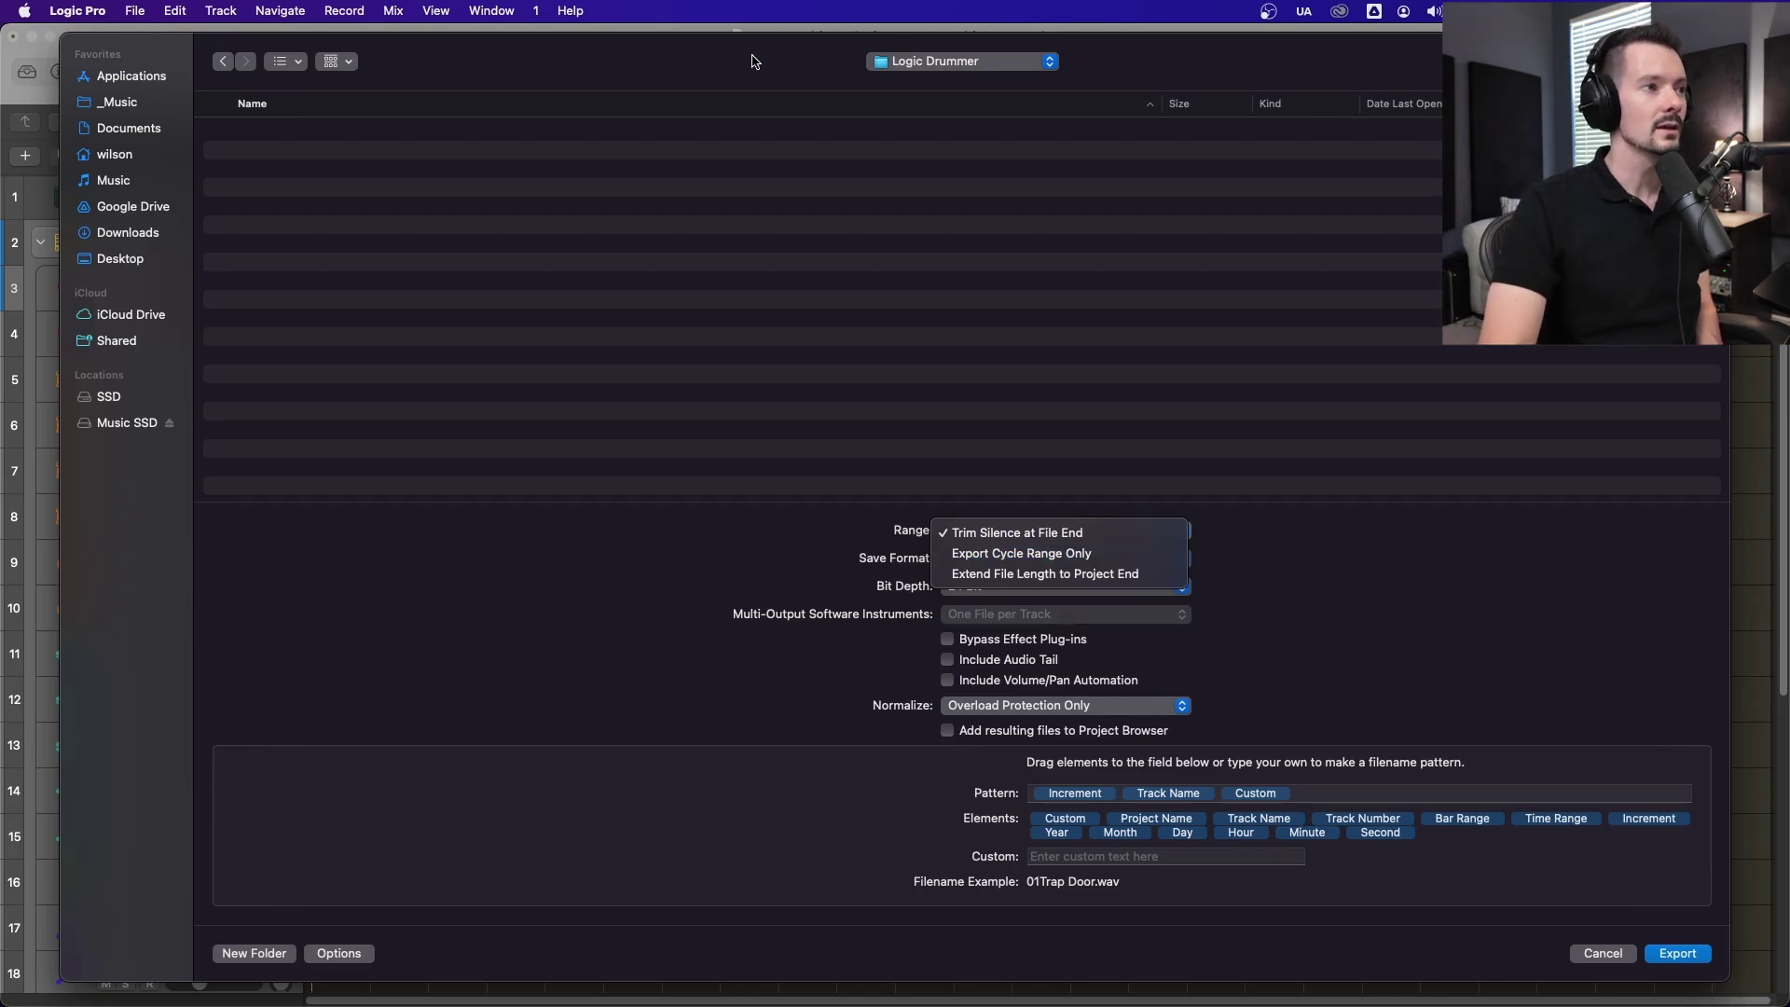
pyautogui.click(741, 131)
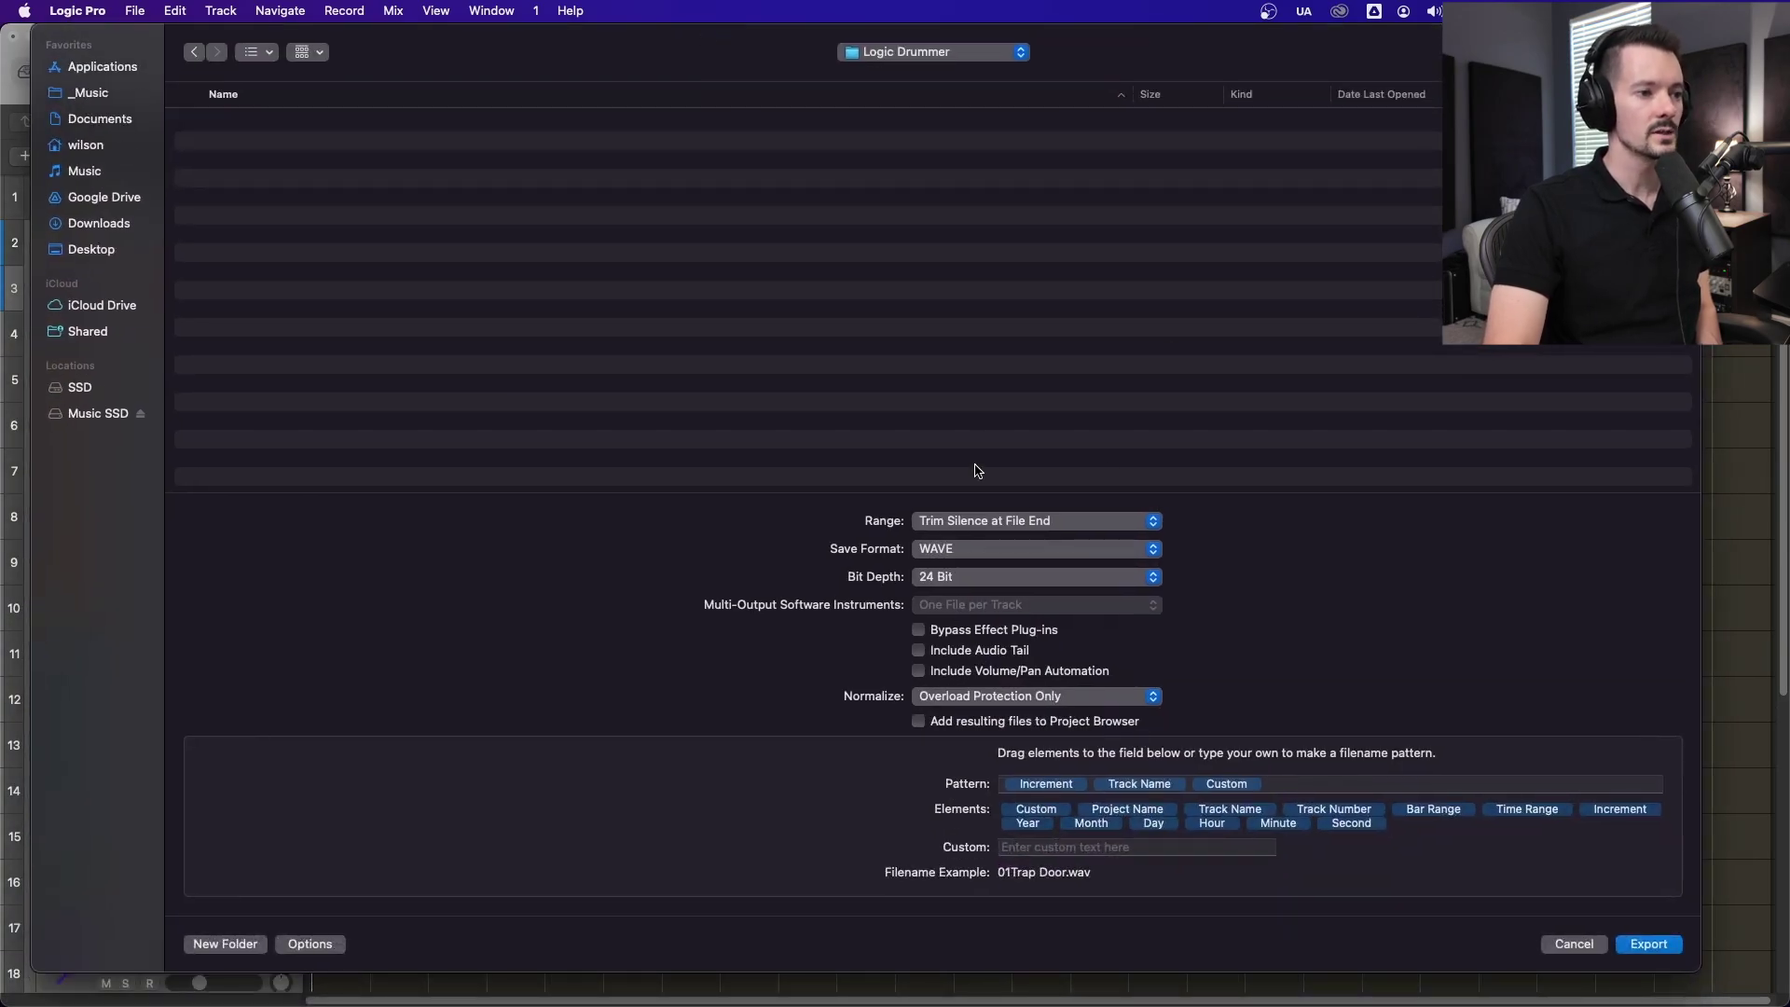
# Export as 24-bit WAVE, Export Cycle Range Only, with Increment + Track Name file names.
pyautogui.click(923, 527)
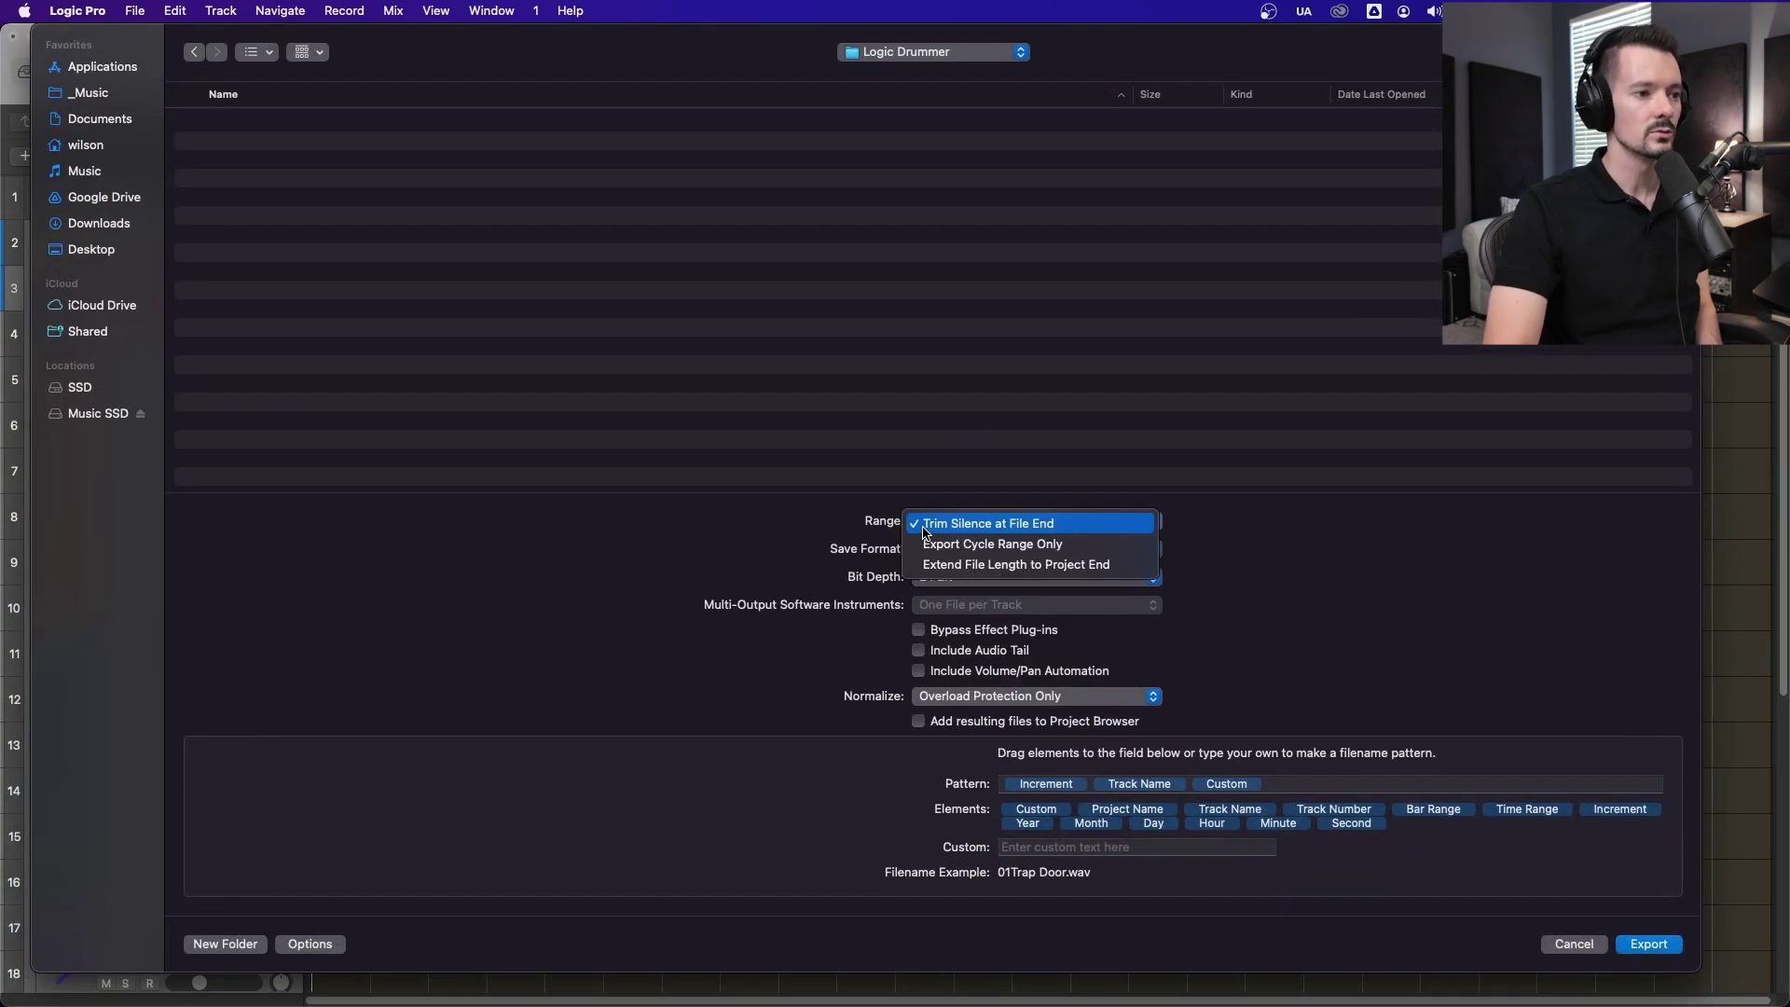
pyautogui.click(1057, 548)
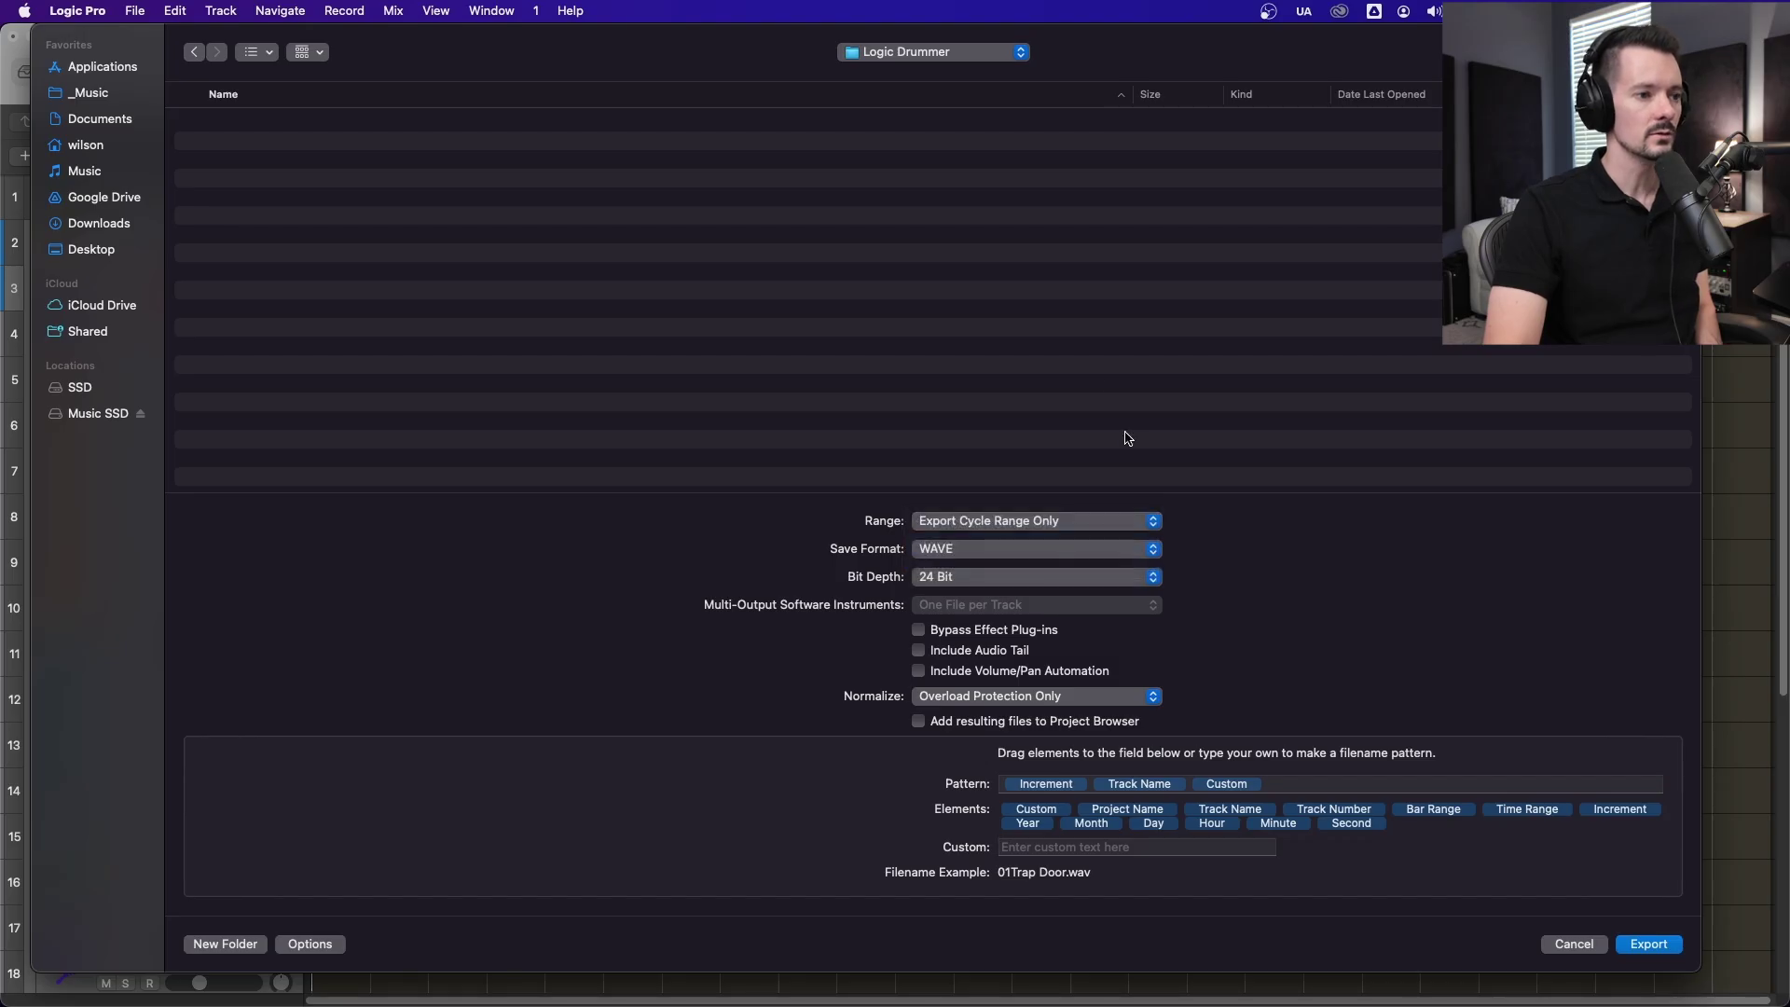
pyautogui.click(1061, 786)
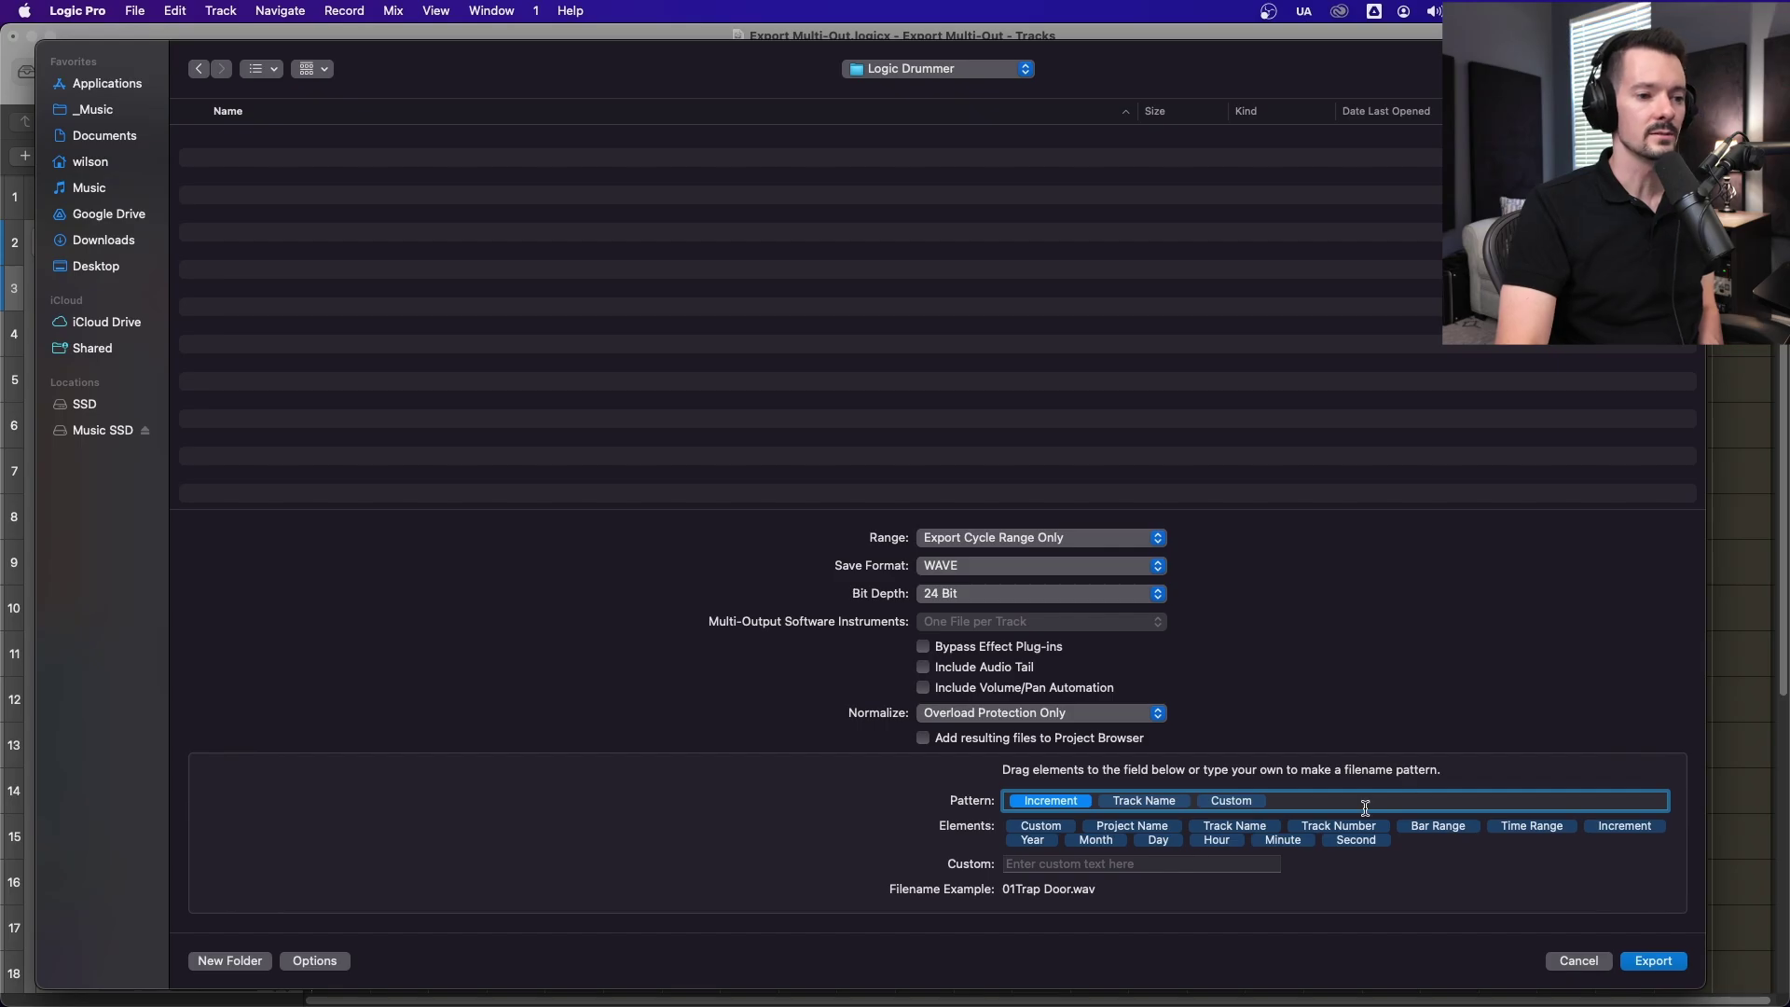
pyautogui.click(1135, 863)
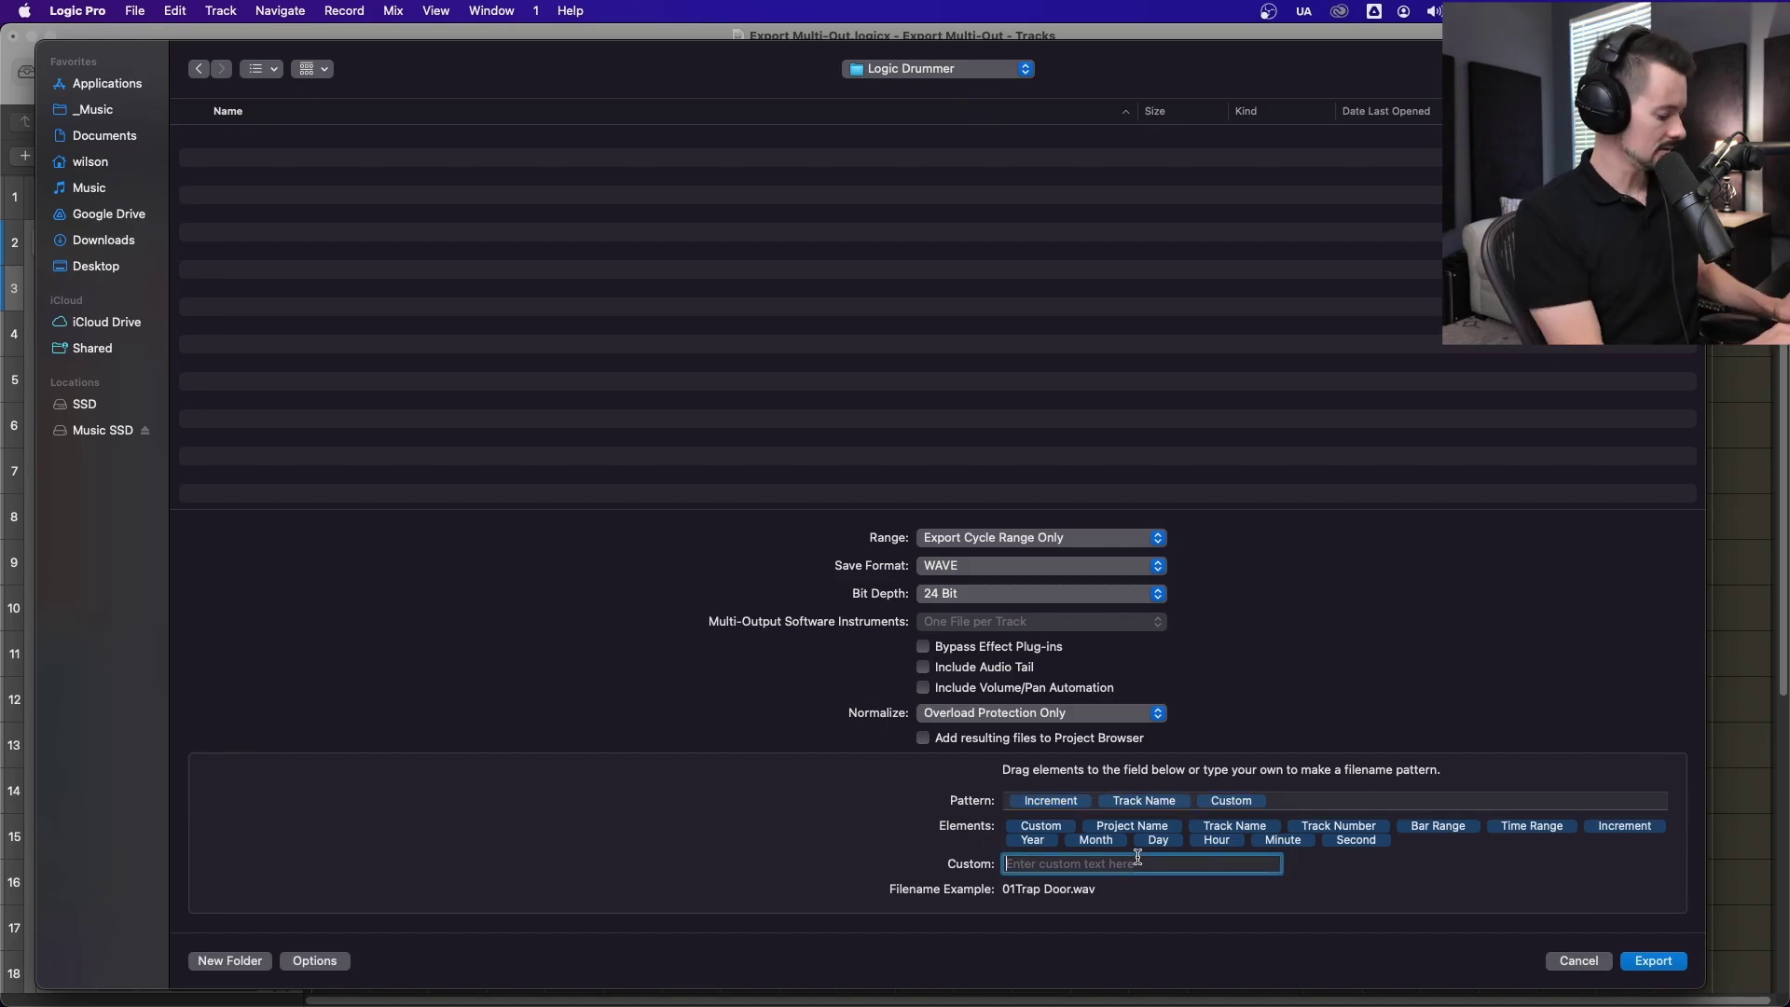
pyautogui.write('Cus')
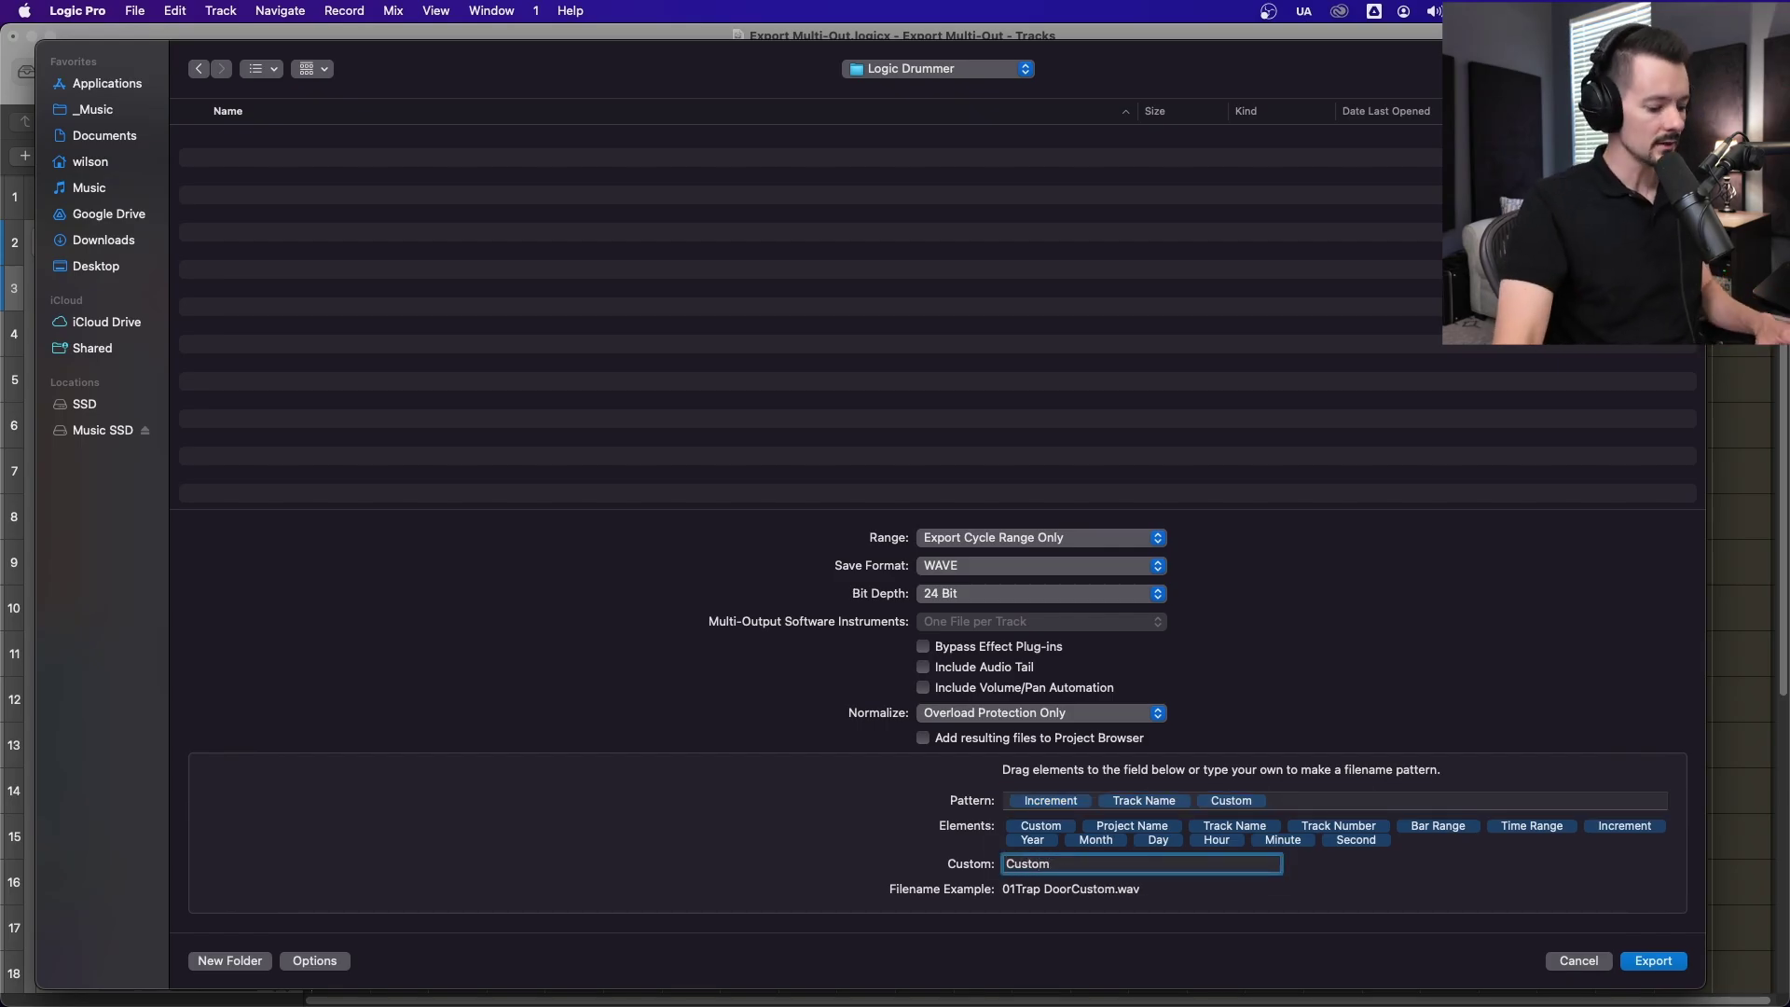
pyautogui.click(1651, 961)
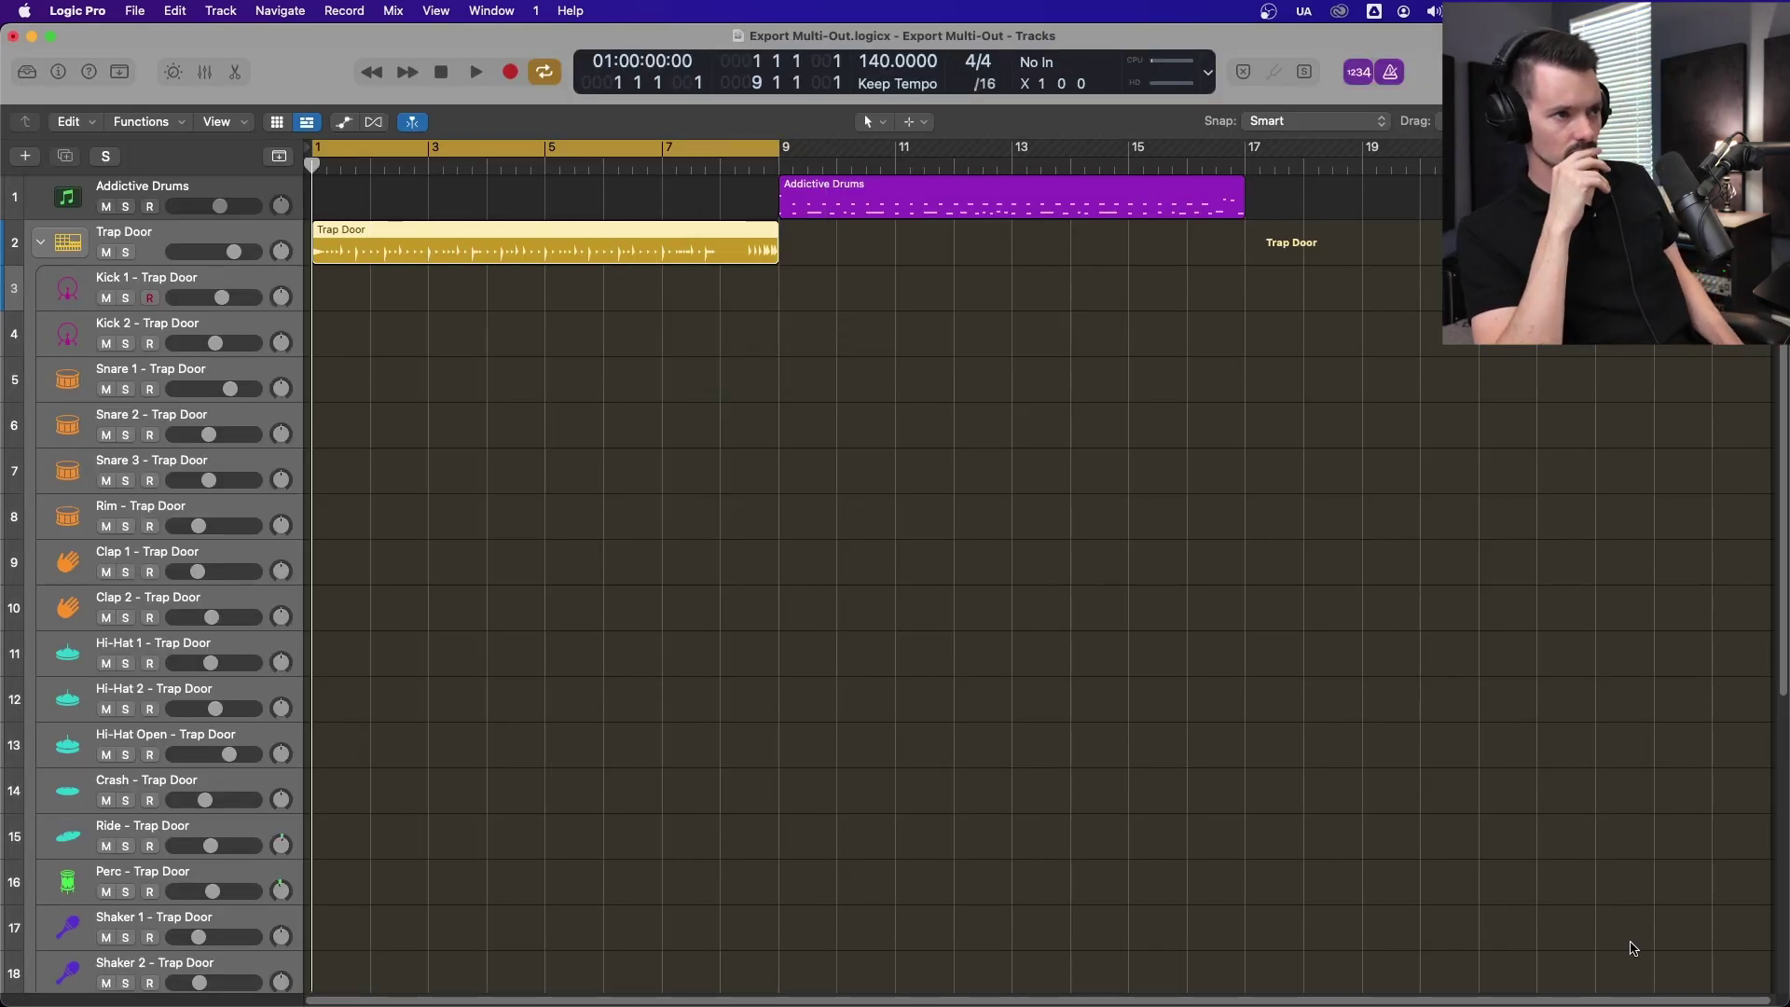
# Open a Finder window on the Music folder with Group By set to None.
pyautogui.moveTo(362, 974)
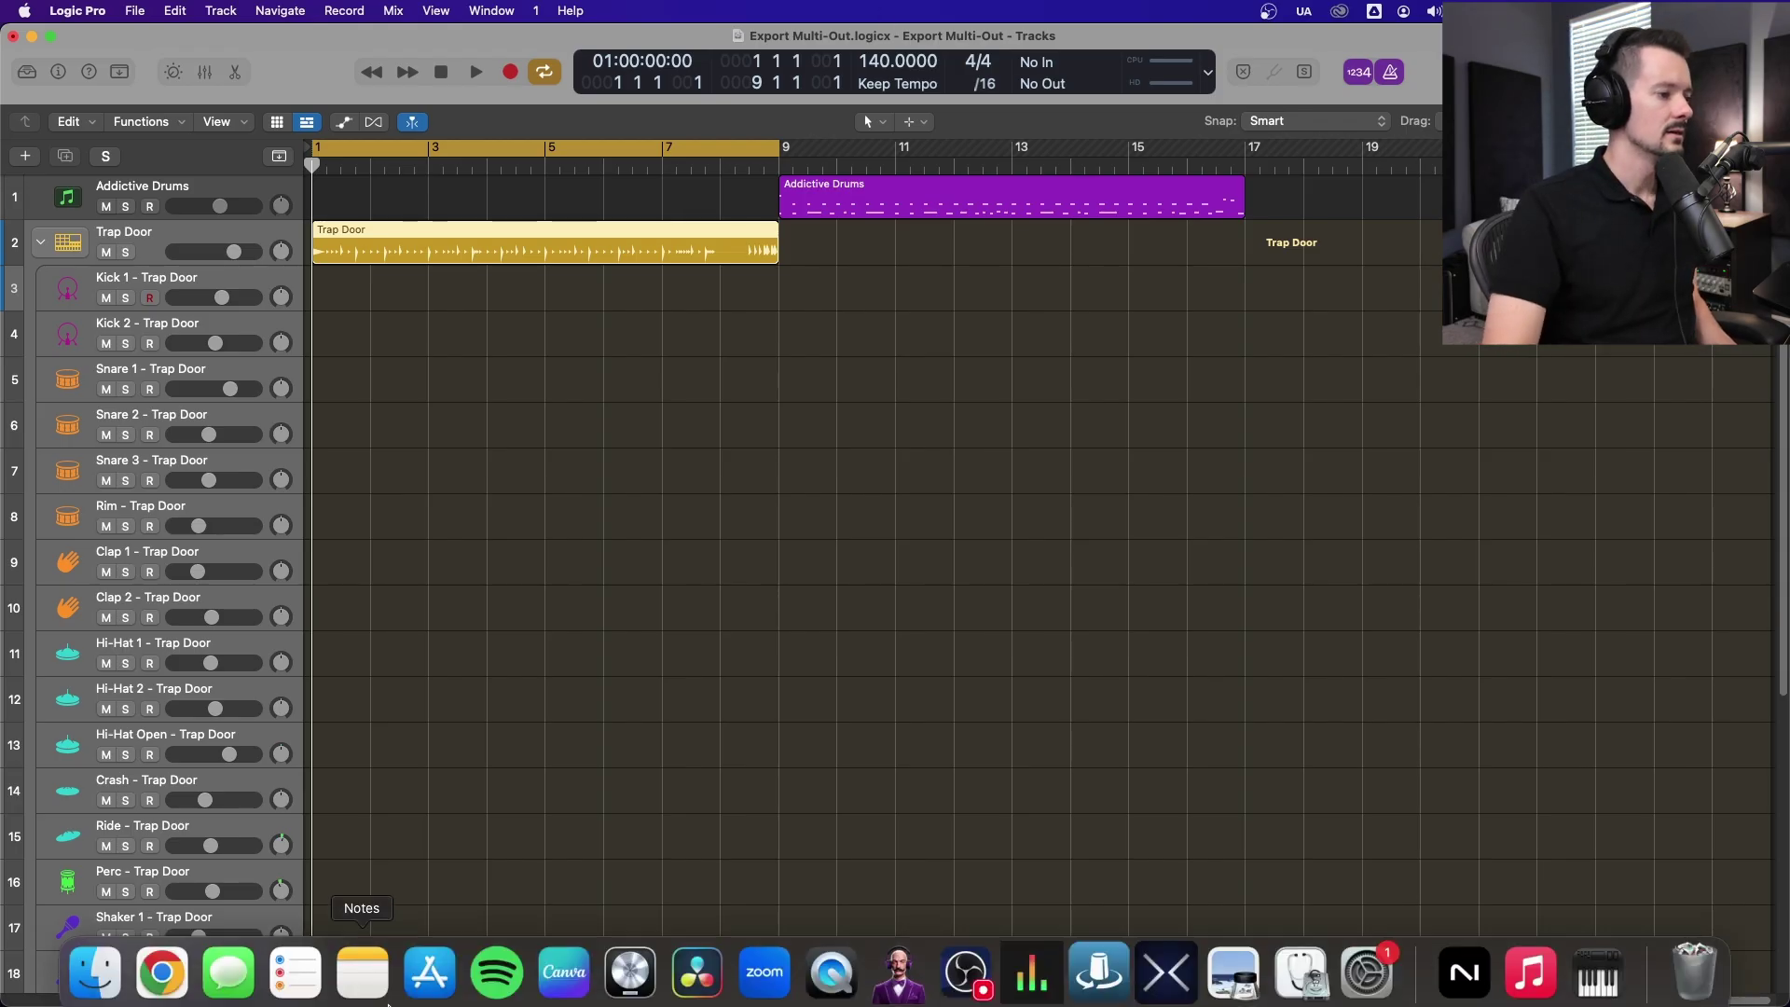
pyautogui.click(96, 962)
pyautogui.click(876, 400)
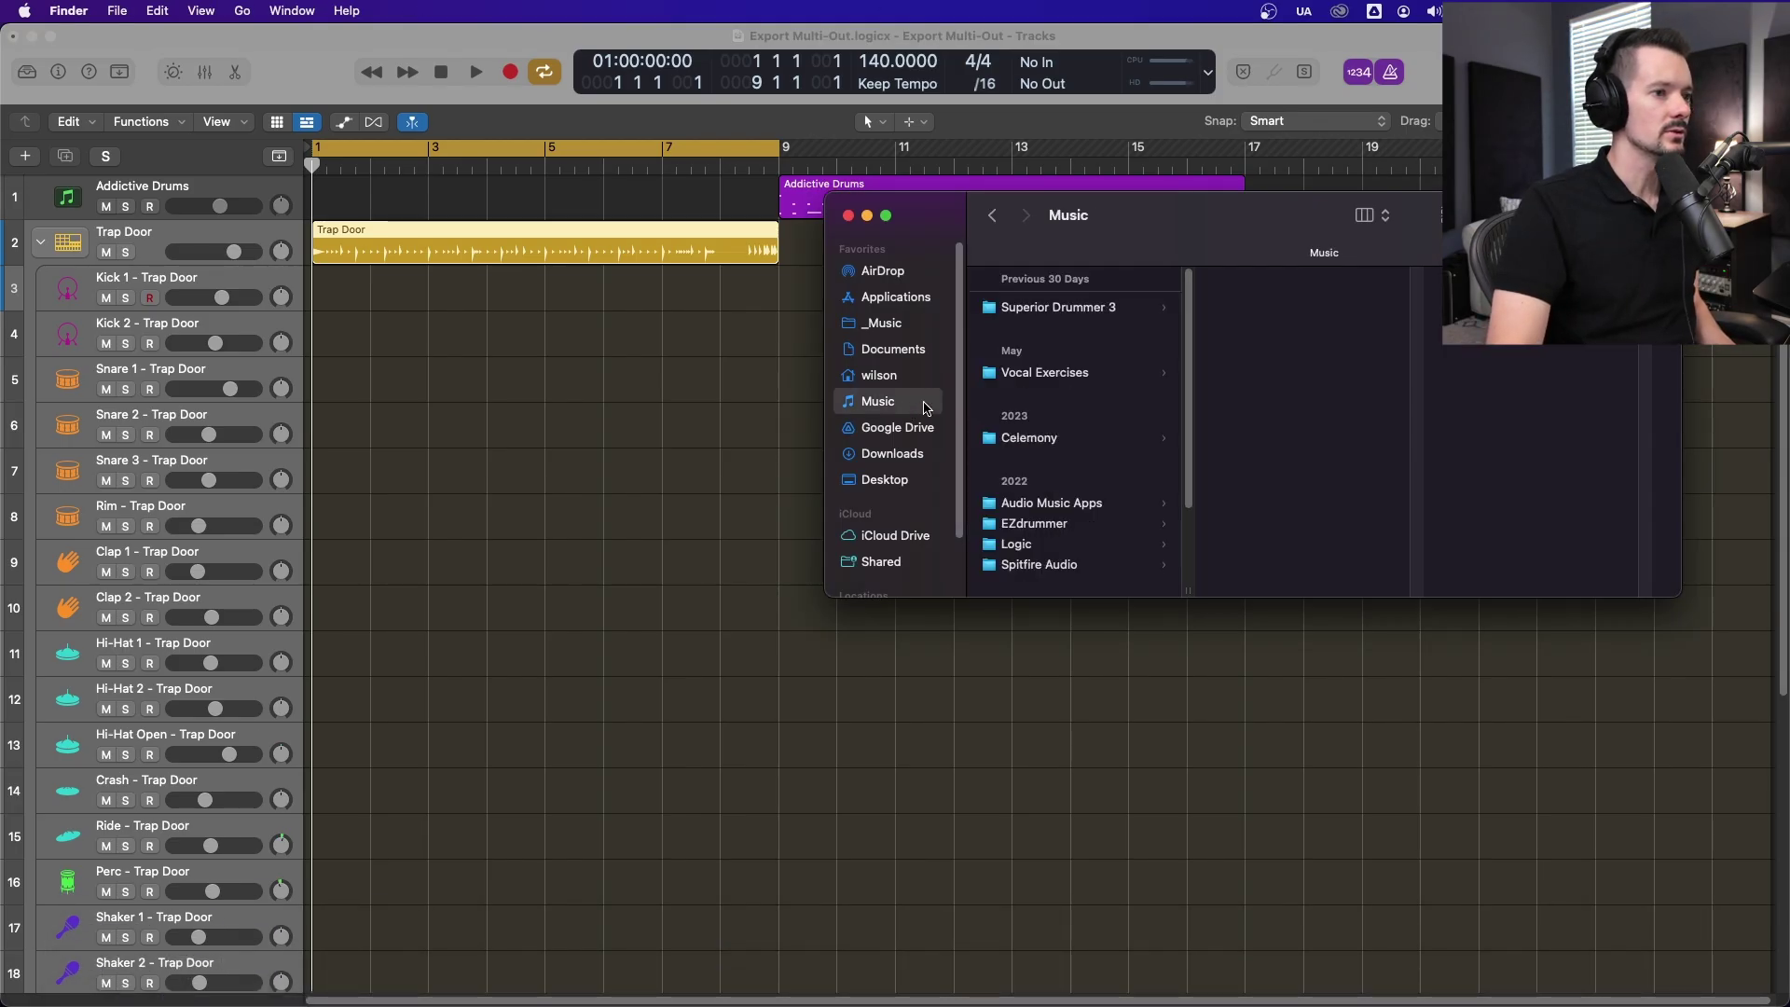
pyautogui.moveTo(1125, 233); pyautogui.dragTo(1031, 188)
pyautogui.click(1359, 169)
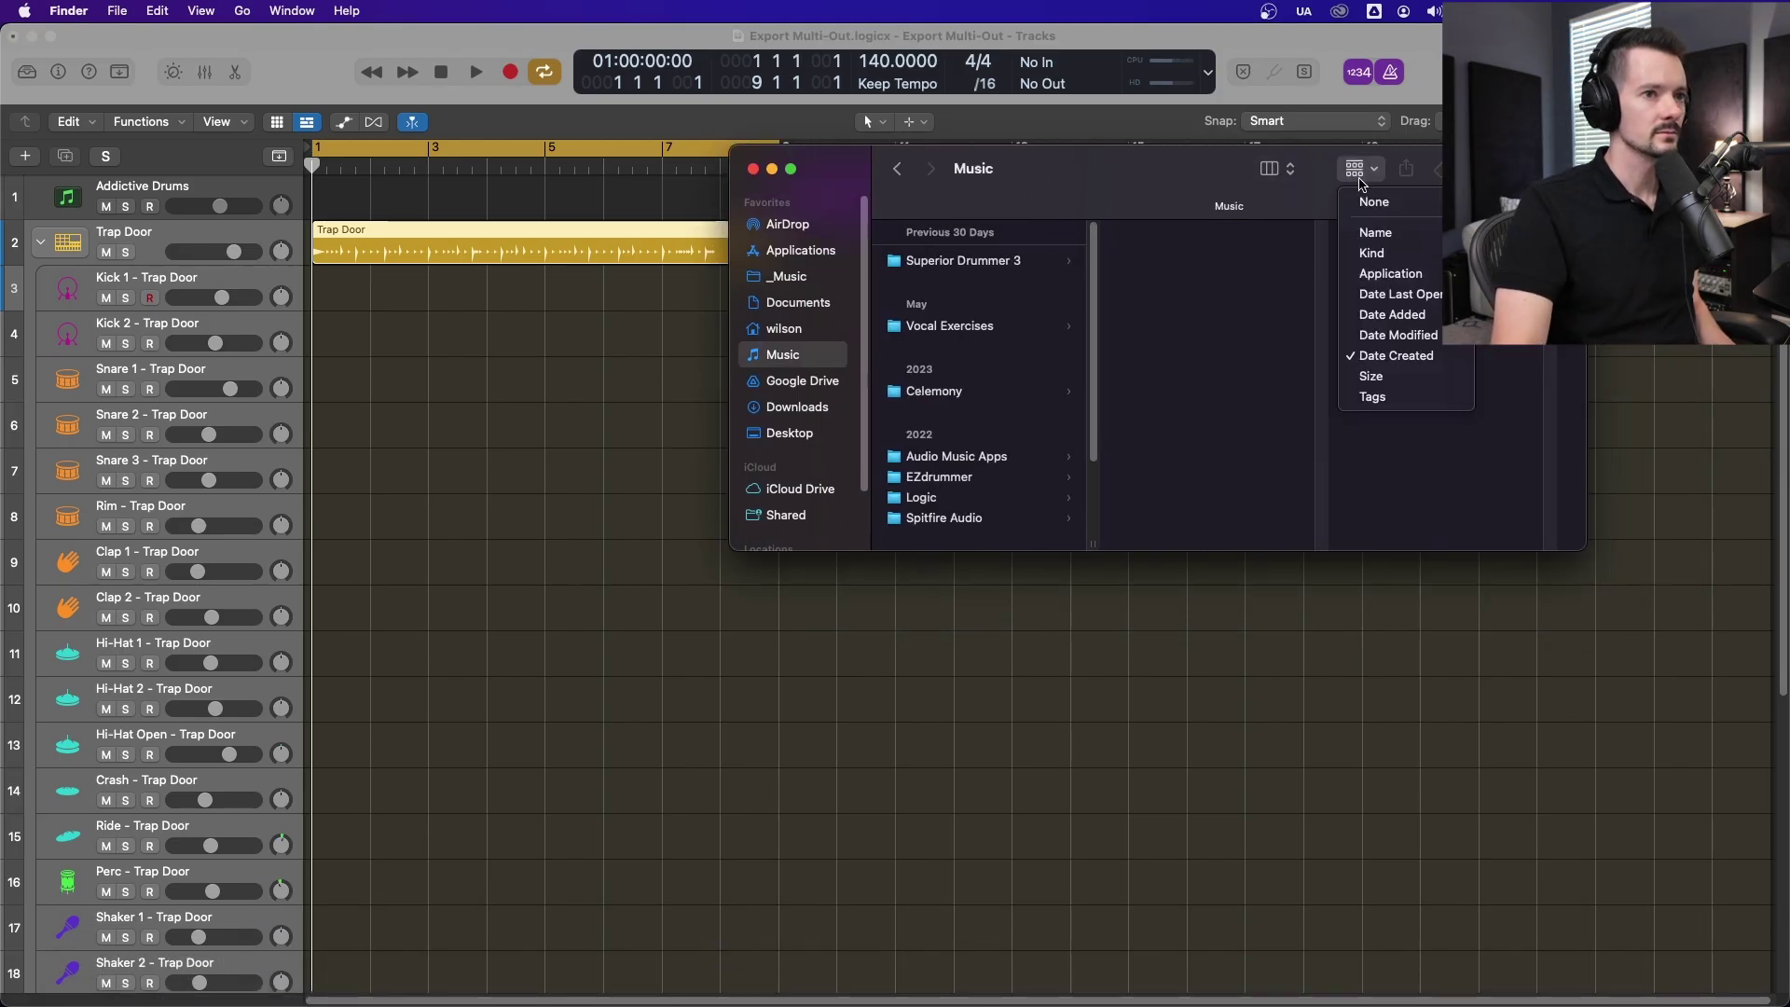
pyautogui.click(1371, 233)
# Navigate to Logic > Export Multi-Out > Exports > Logic Drummer.
pyautogui.click(951, 319)
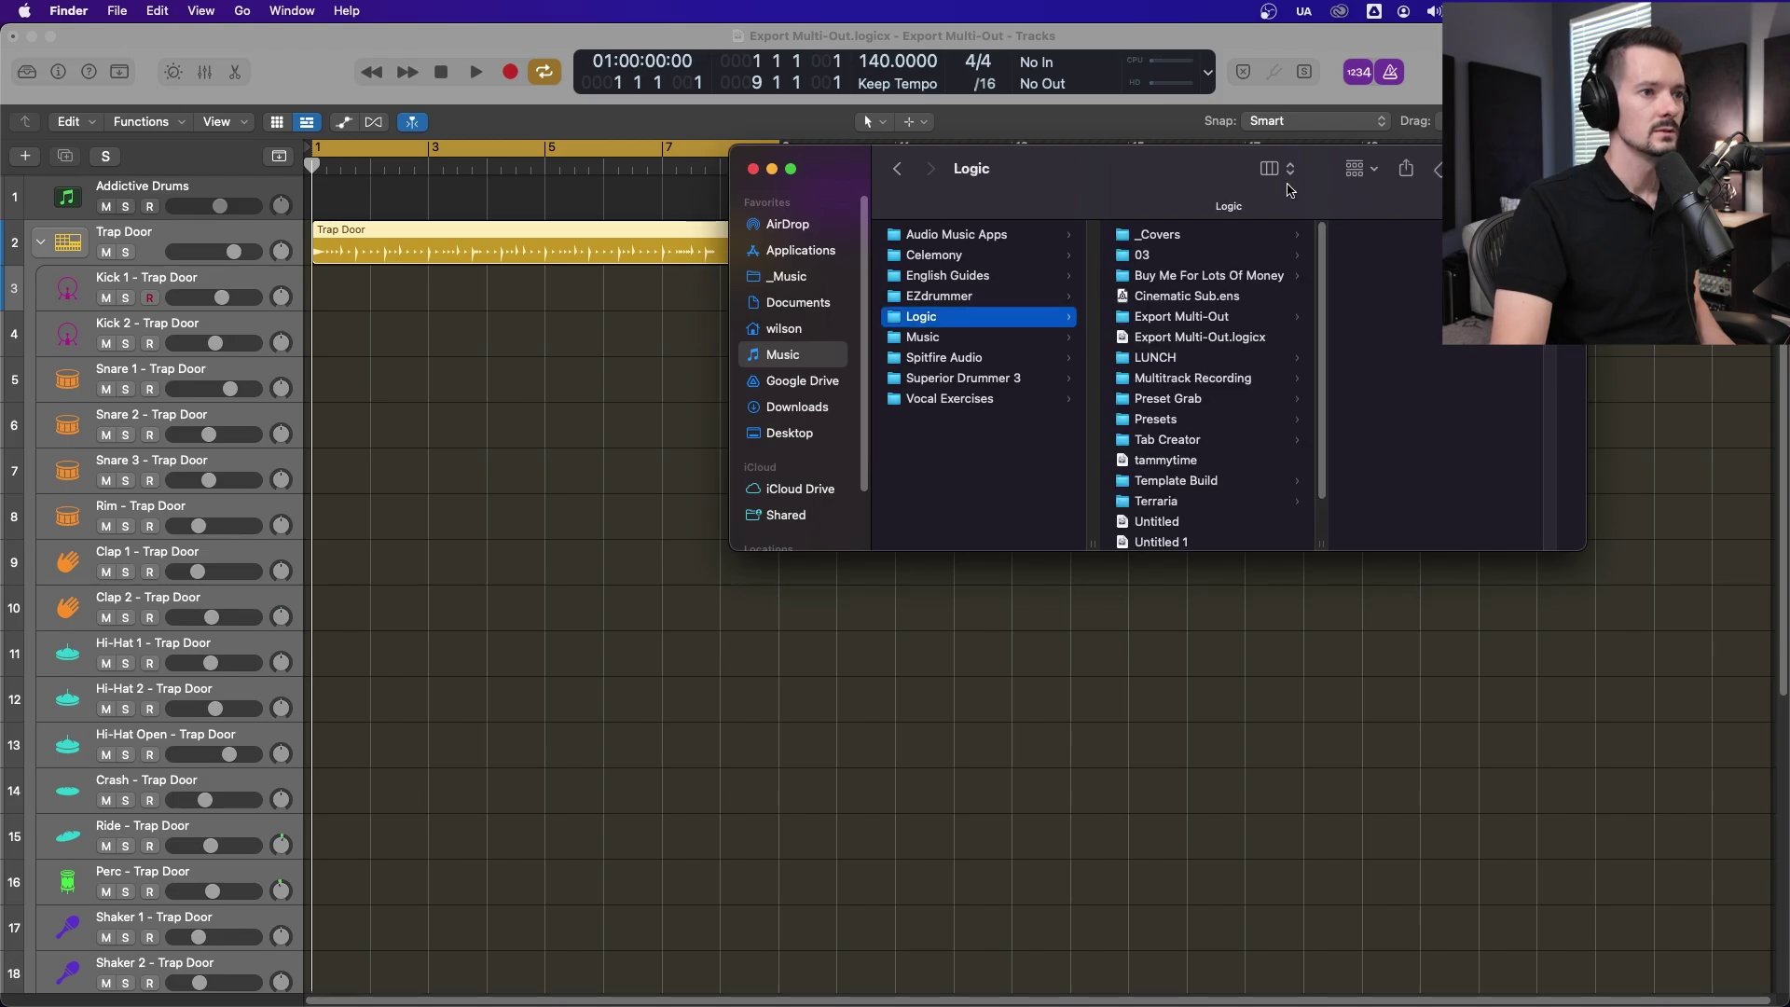
pyautogui.scroll(-2, 1203, 336)
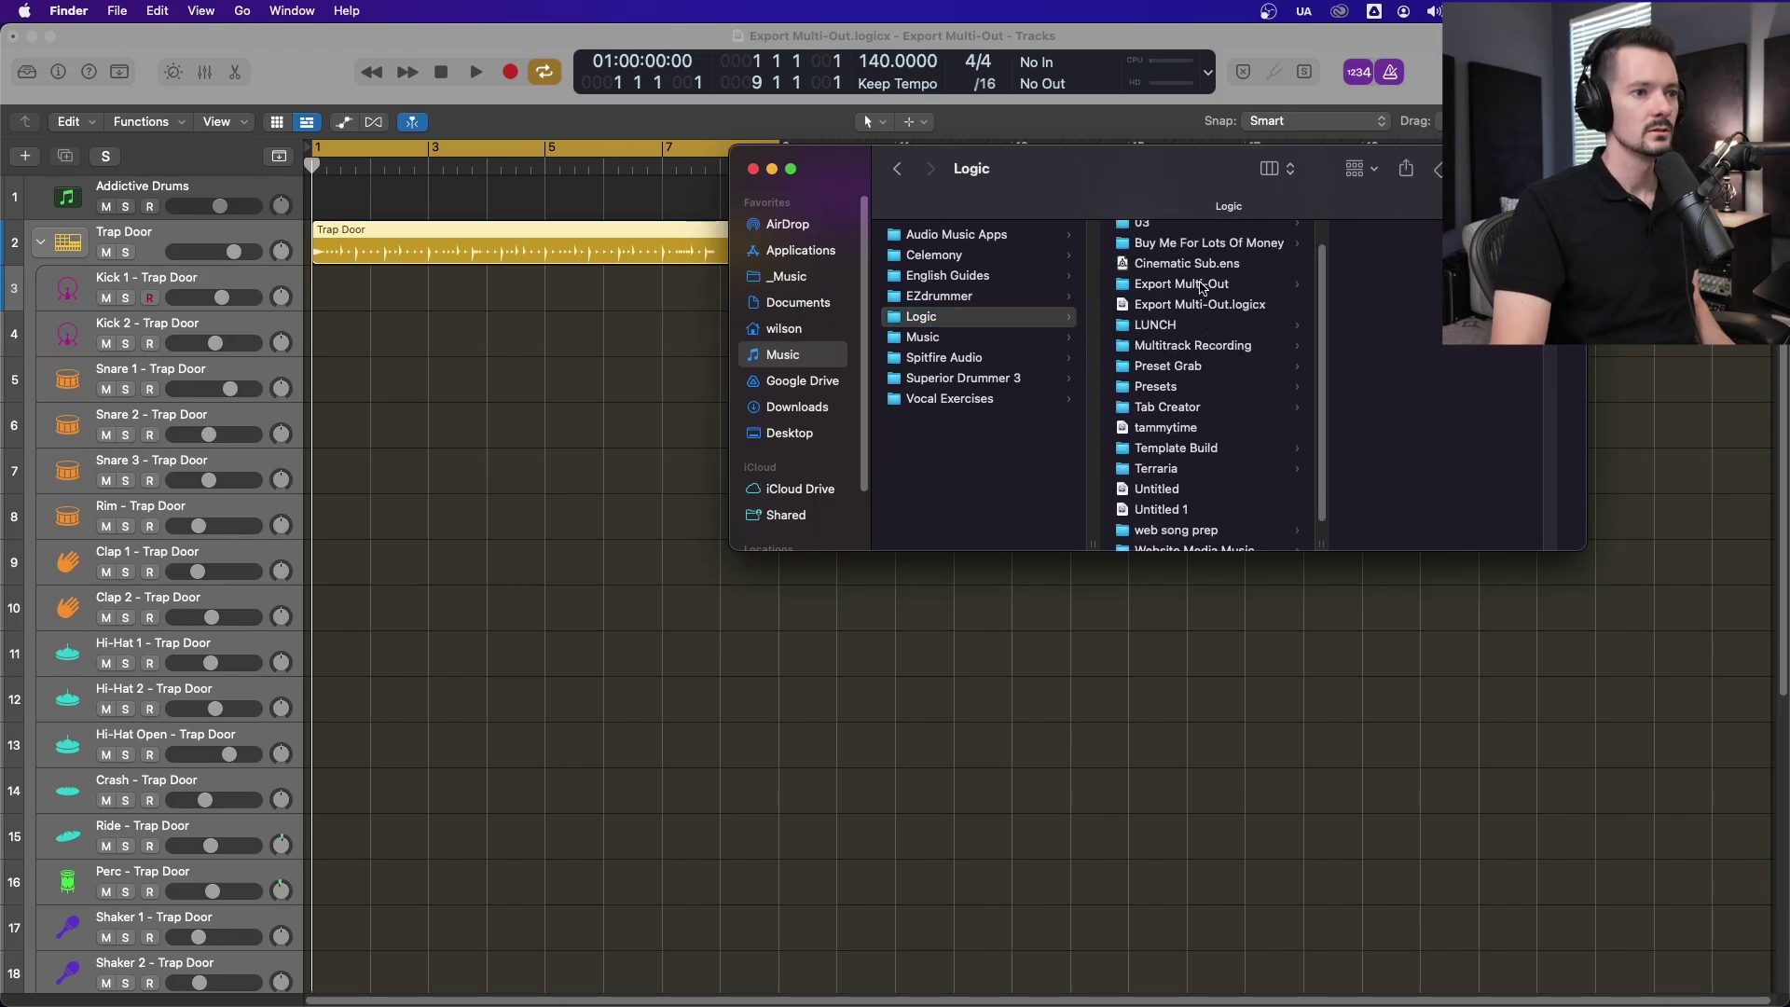
pyautogui.click(1203, 285)
pyautogui.click(1419, 278)
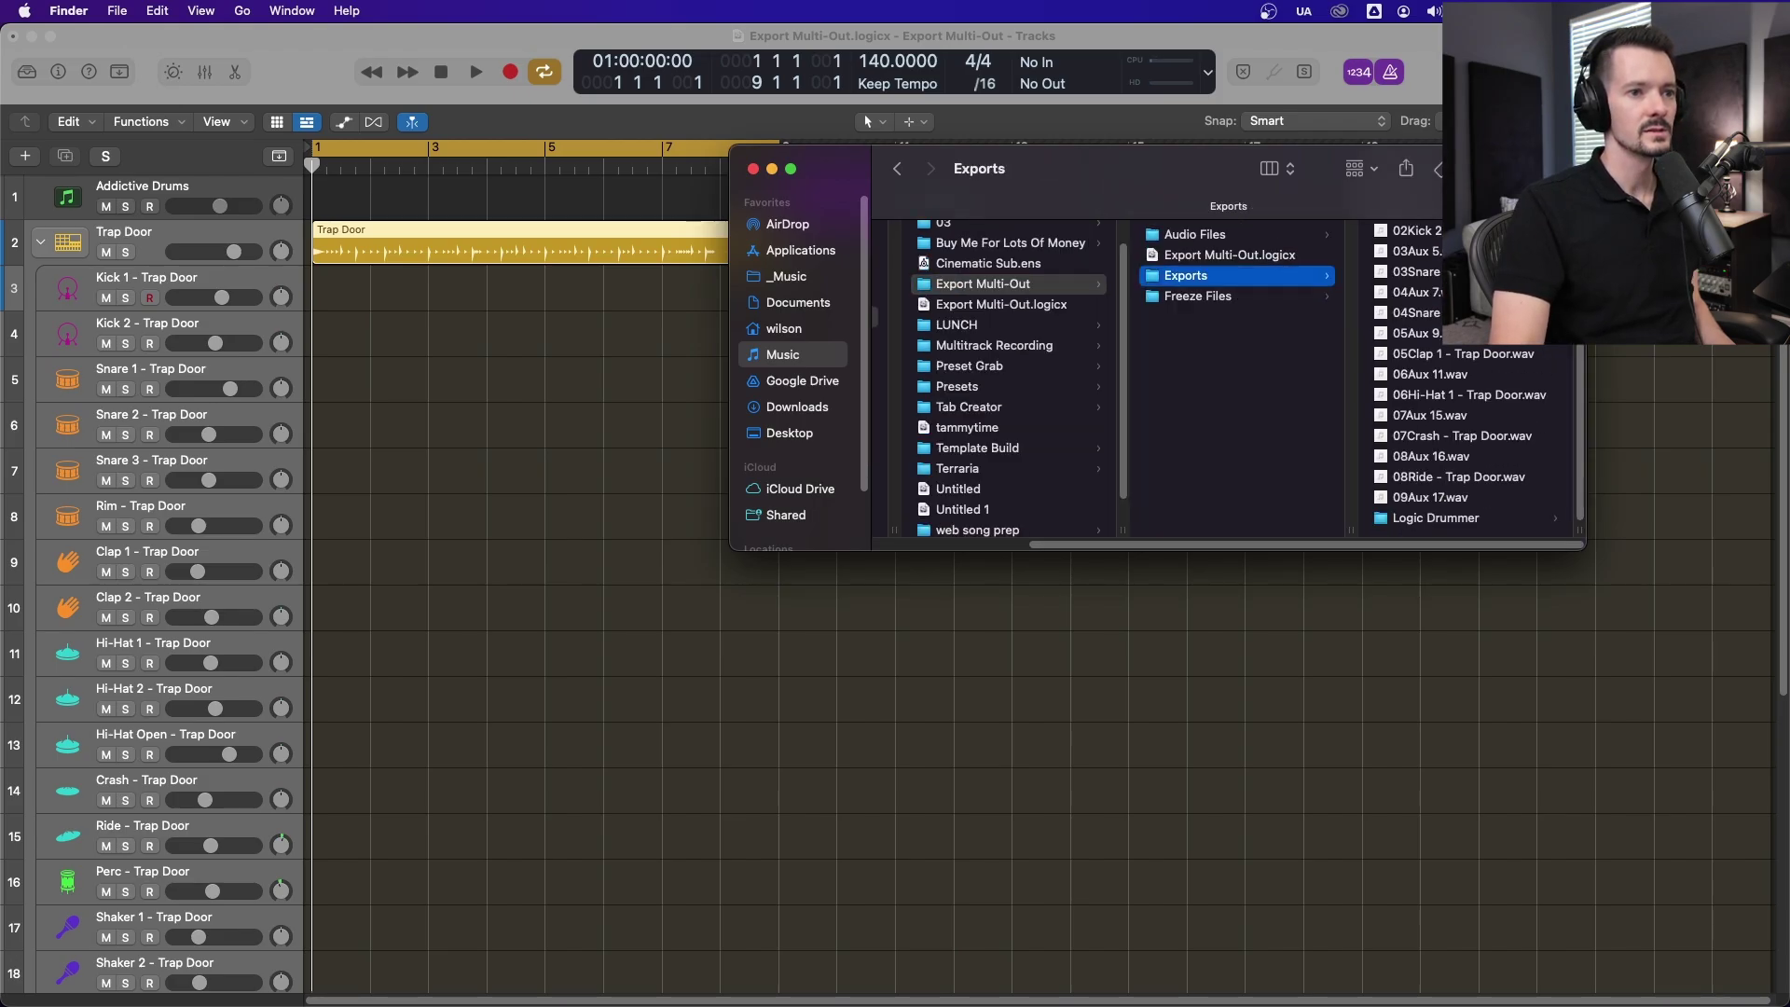
pyautogui.click(1435, 518)
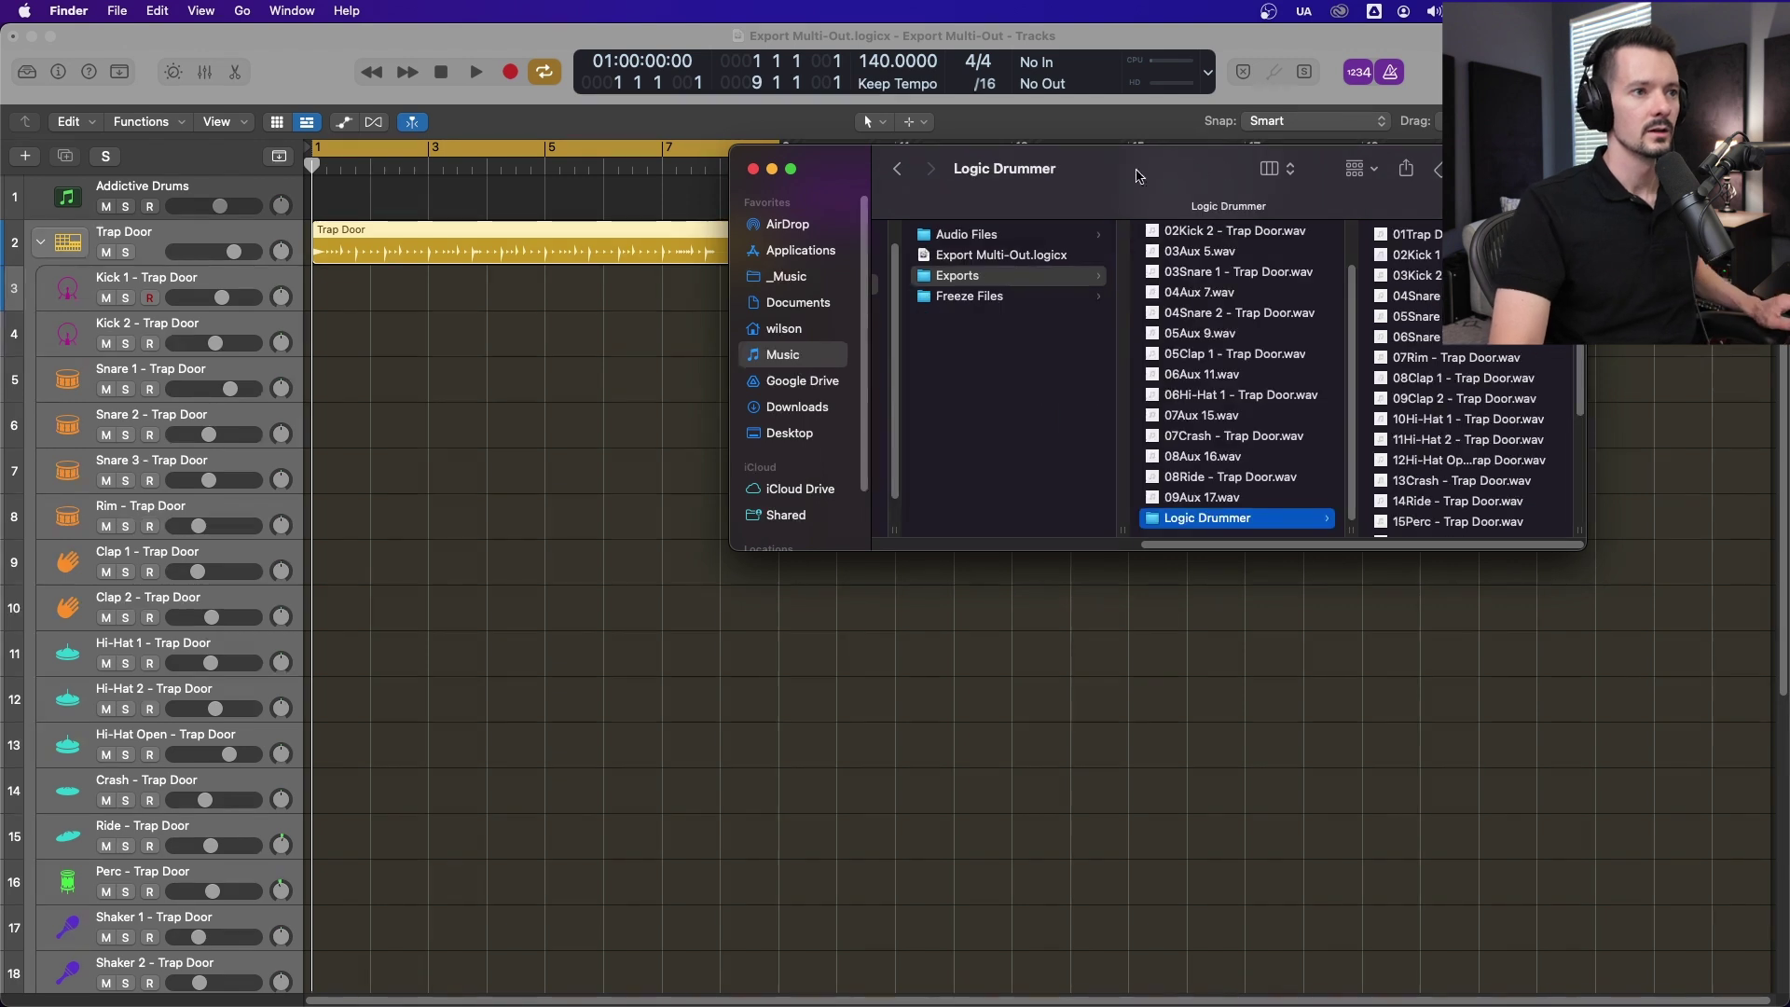
pyautogui.moveTo(1166, 173); pyautogui.dragTo(648, 122)
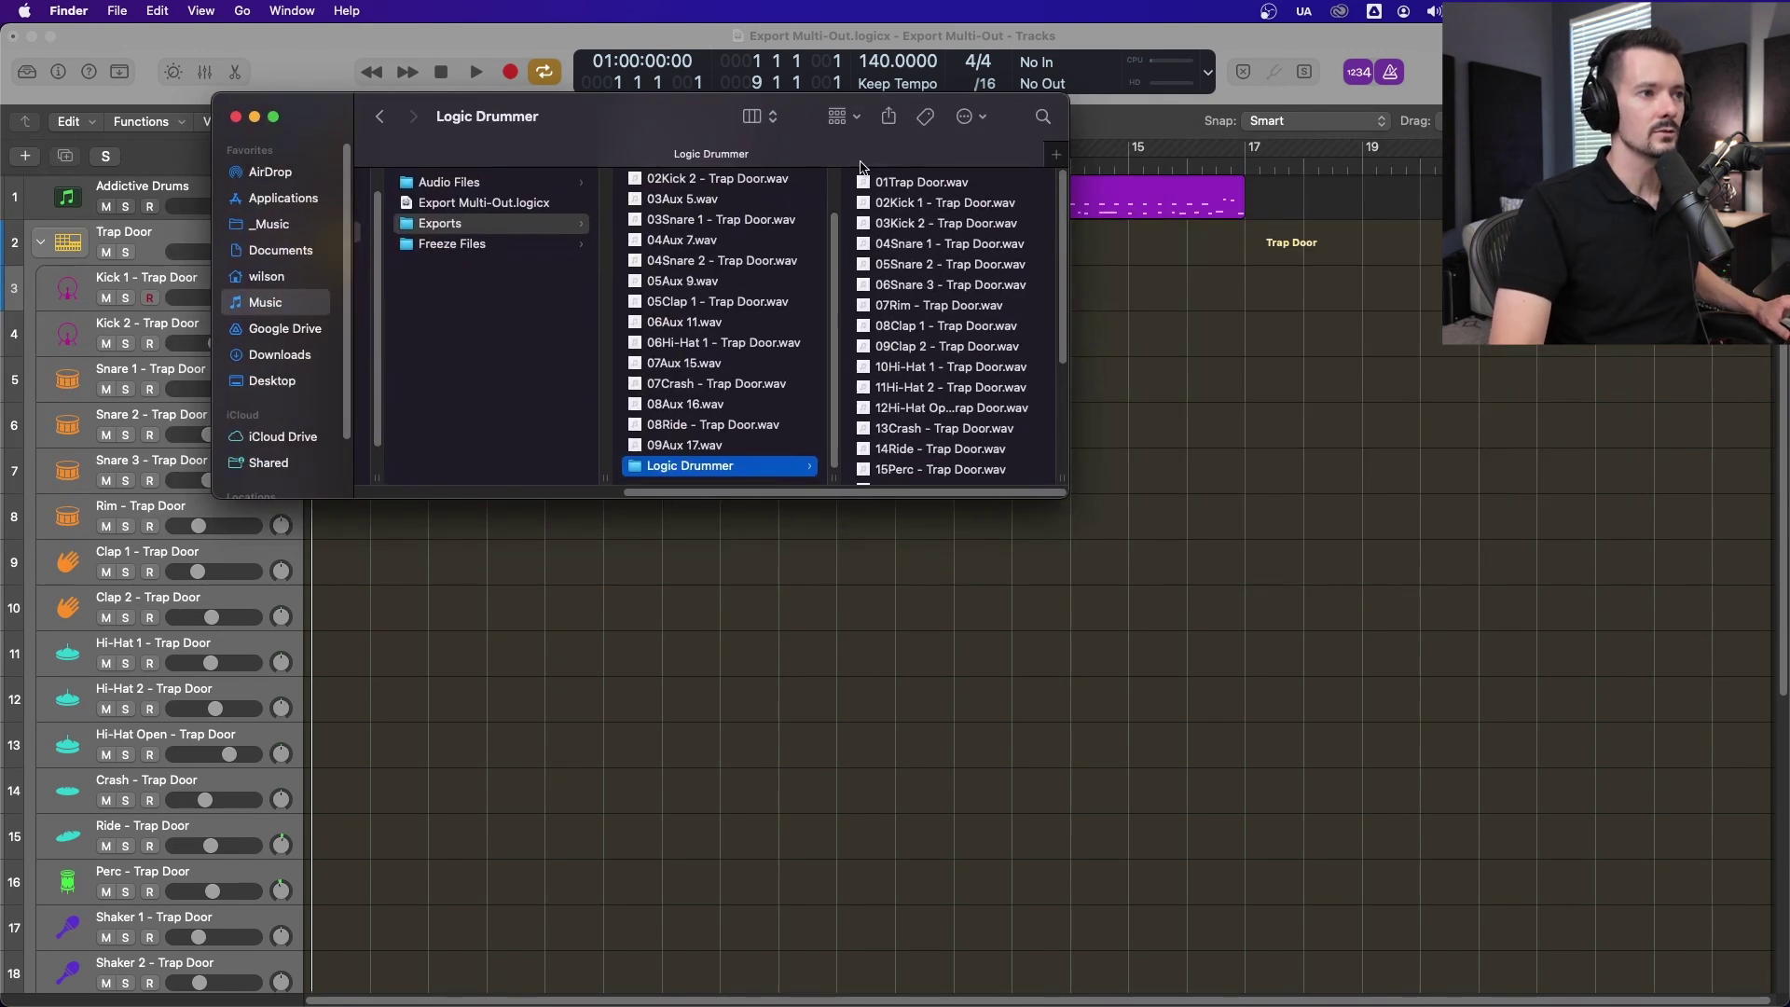
# Select all 25 stem WAVs, 01Trap Door through 25Siren, and move the window aside.
pyautogui.click(902, 183)
pyautogui.scroll(-5, 760, 383)
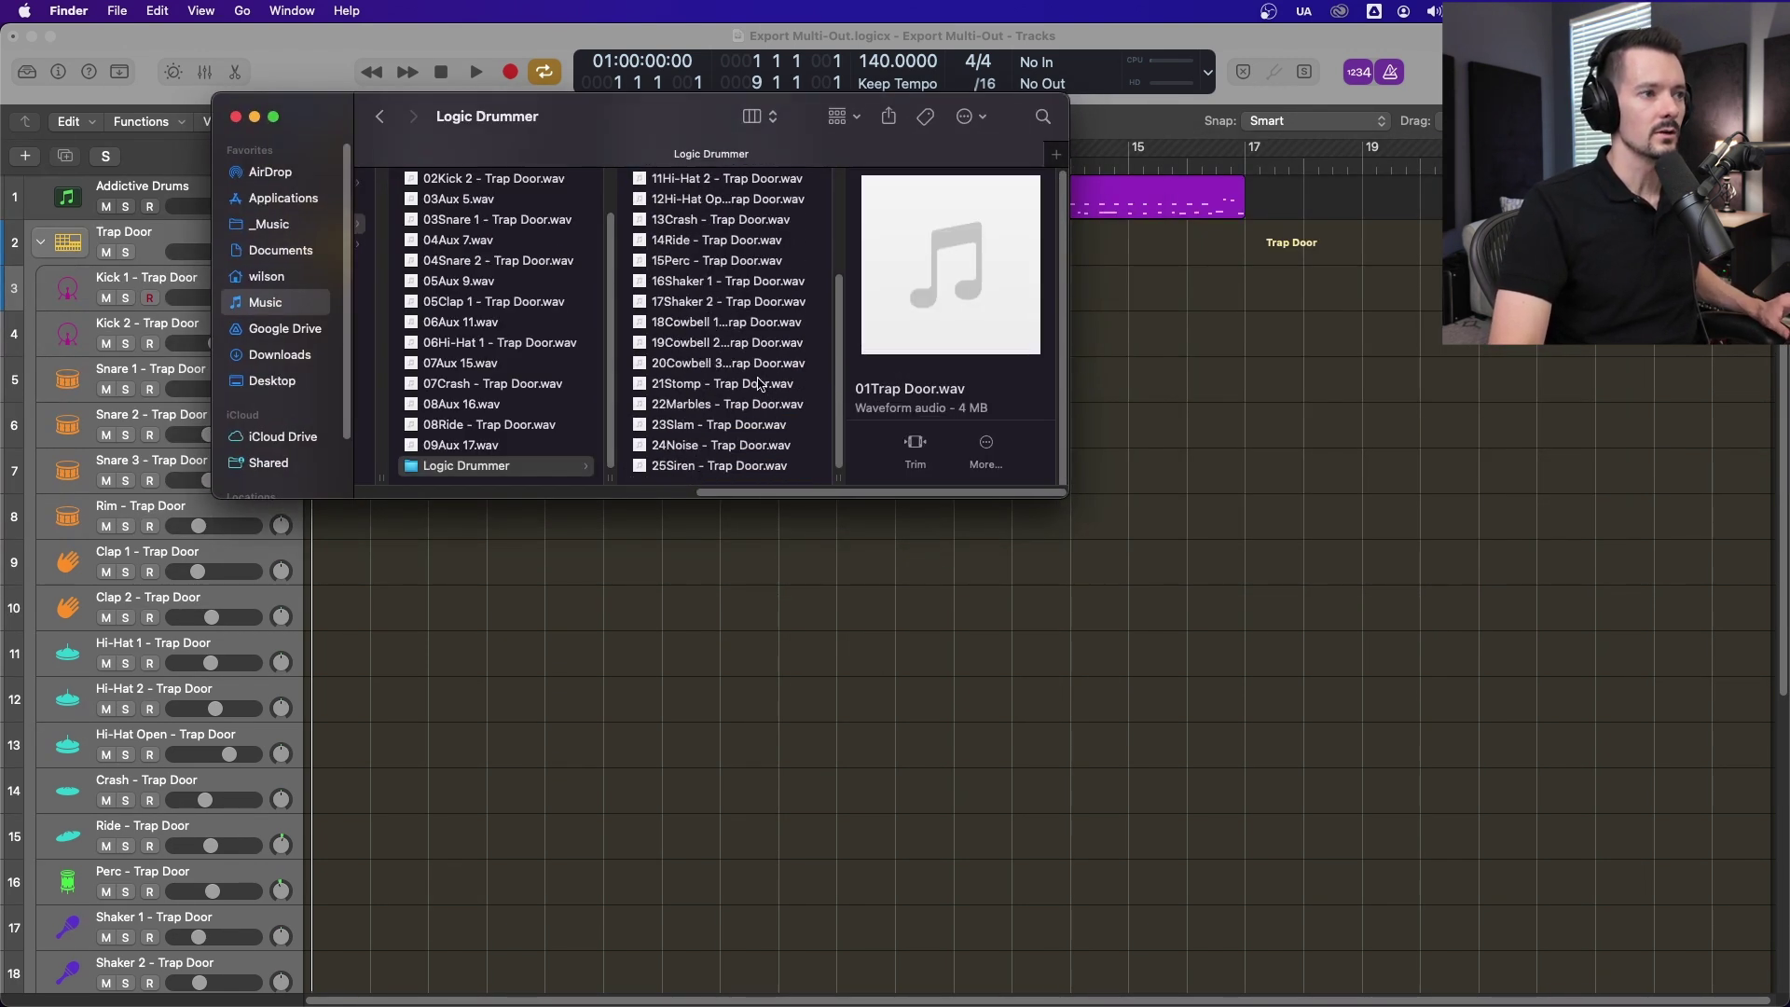
pyautogui.keyDown('shift'); pyautogui.click(737, 465); pyautogui.keyUp('shift')
pyautogui.moveTo(710, 142); pyautogui.dragTo(850, 476)
# Drag the 25 stems into the arrange area and move their regions to bar 1.
pyautogui.scroll(-5, 1270, 388)
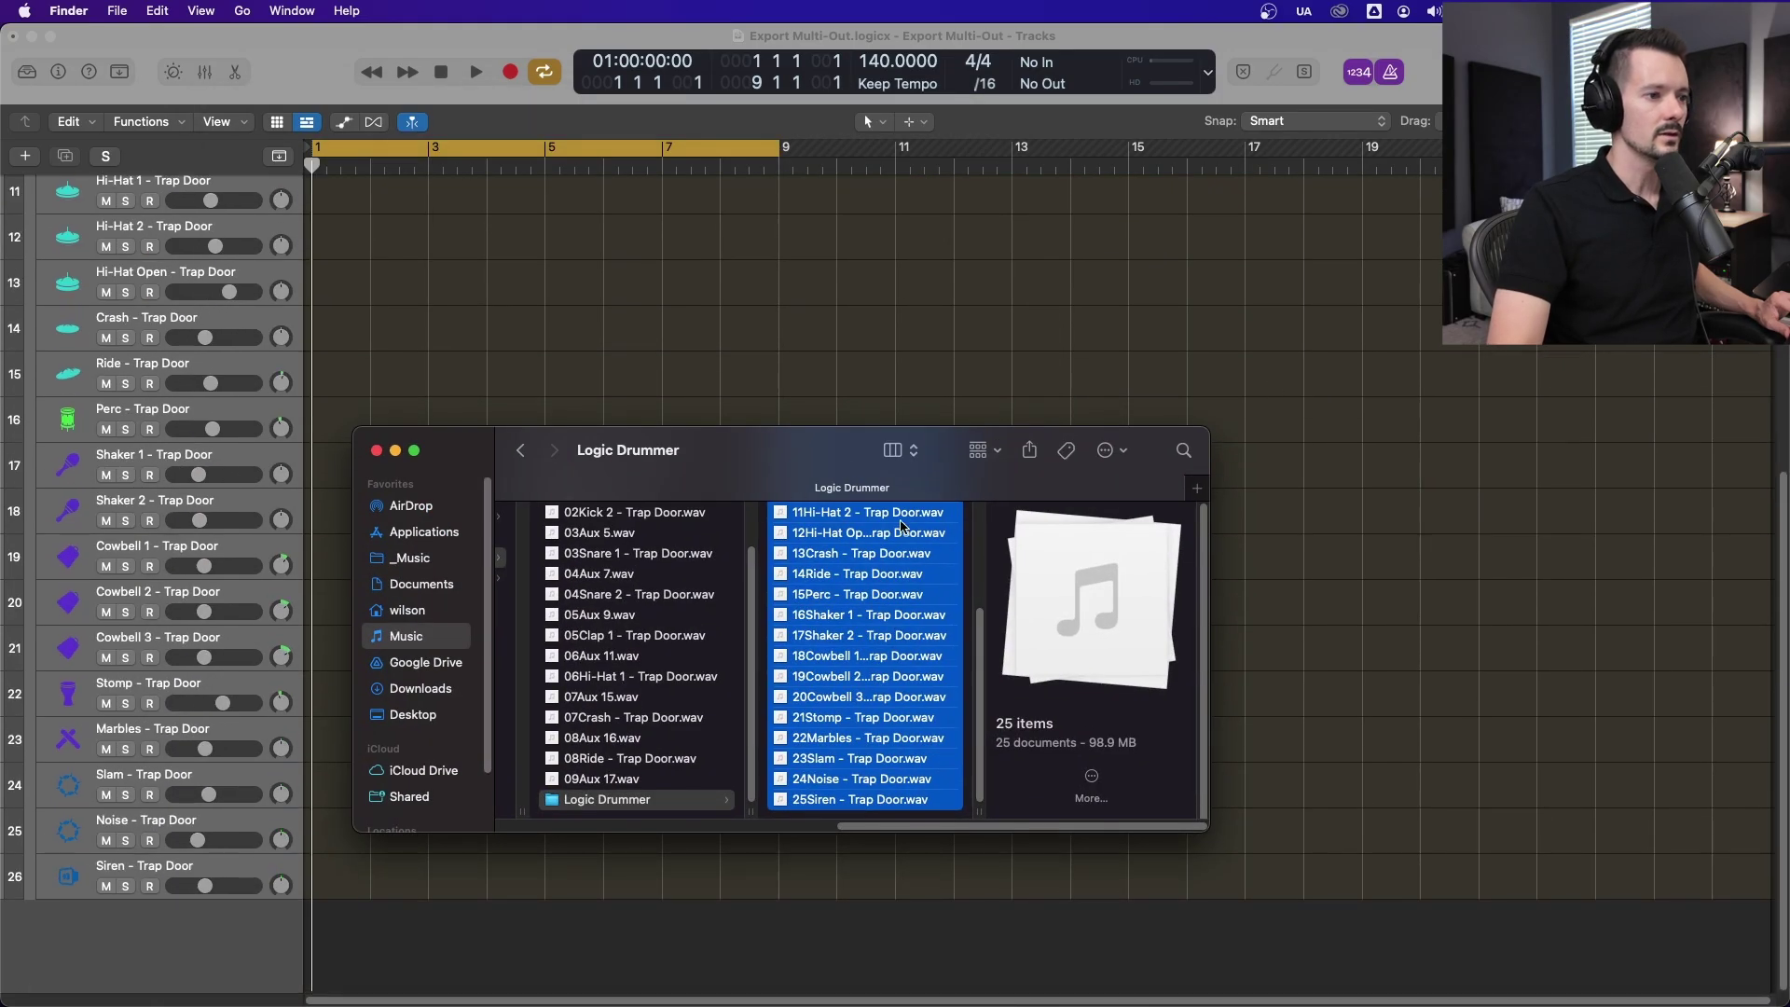
pyautogui.moveTo(824, 574); pyautogui.dragTo(322, 933)
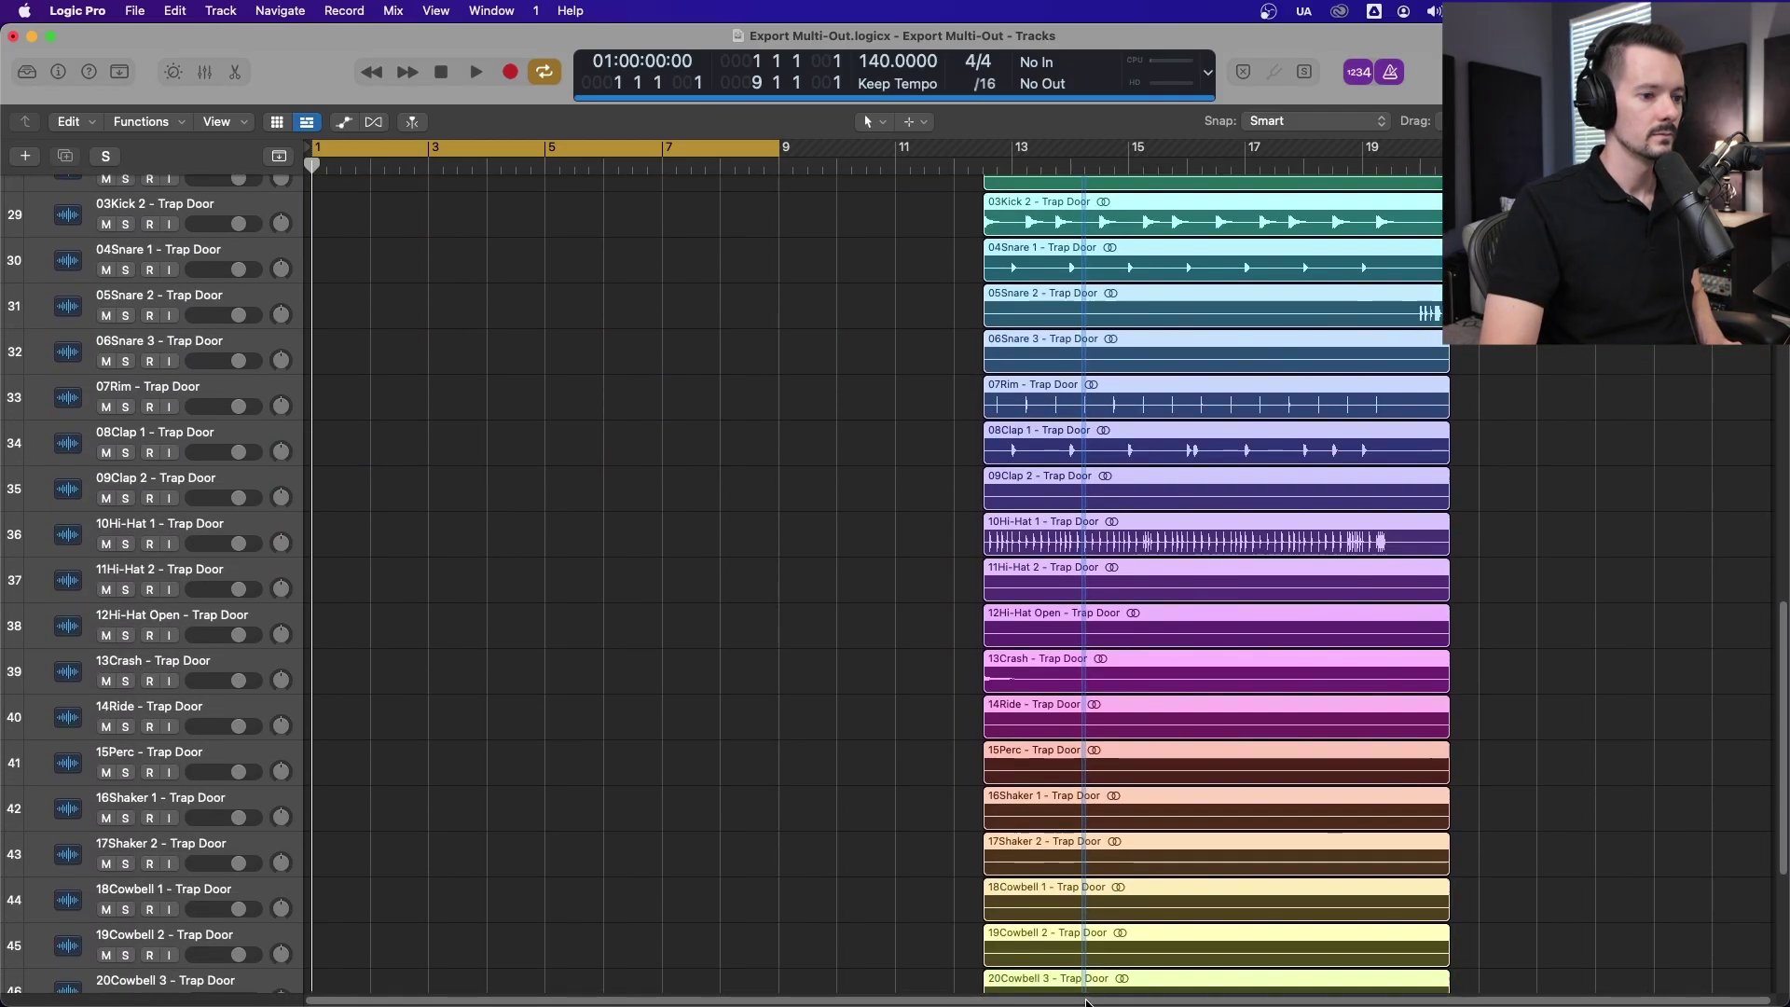
pyautogui.moveTo(1118, 978); pyautogui.dragTo(503, 873)
# Select the 02Kick 1, 06Snare 3 and 03Kick 2 stems, then the 15Perc–25Siren regions.
pyautogui.scroll(12, 548, 809)
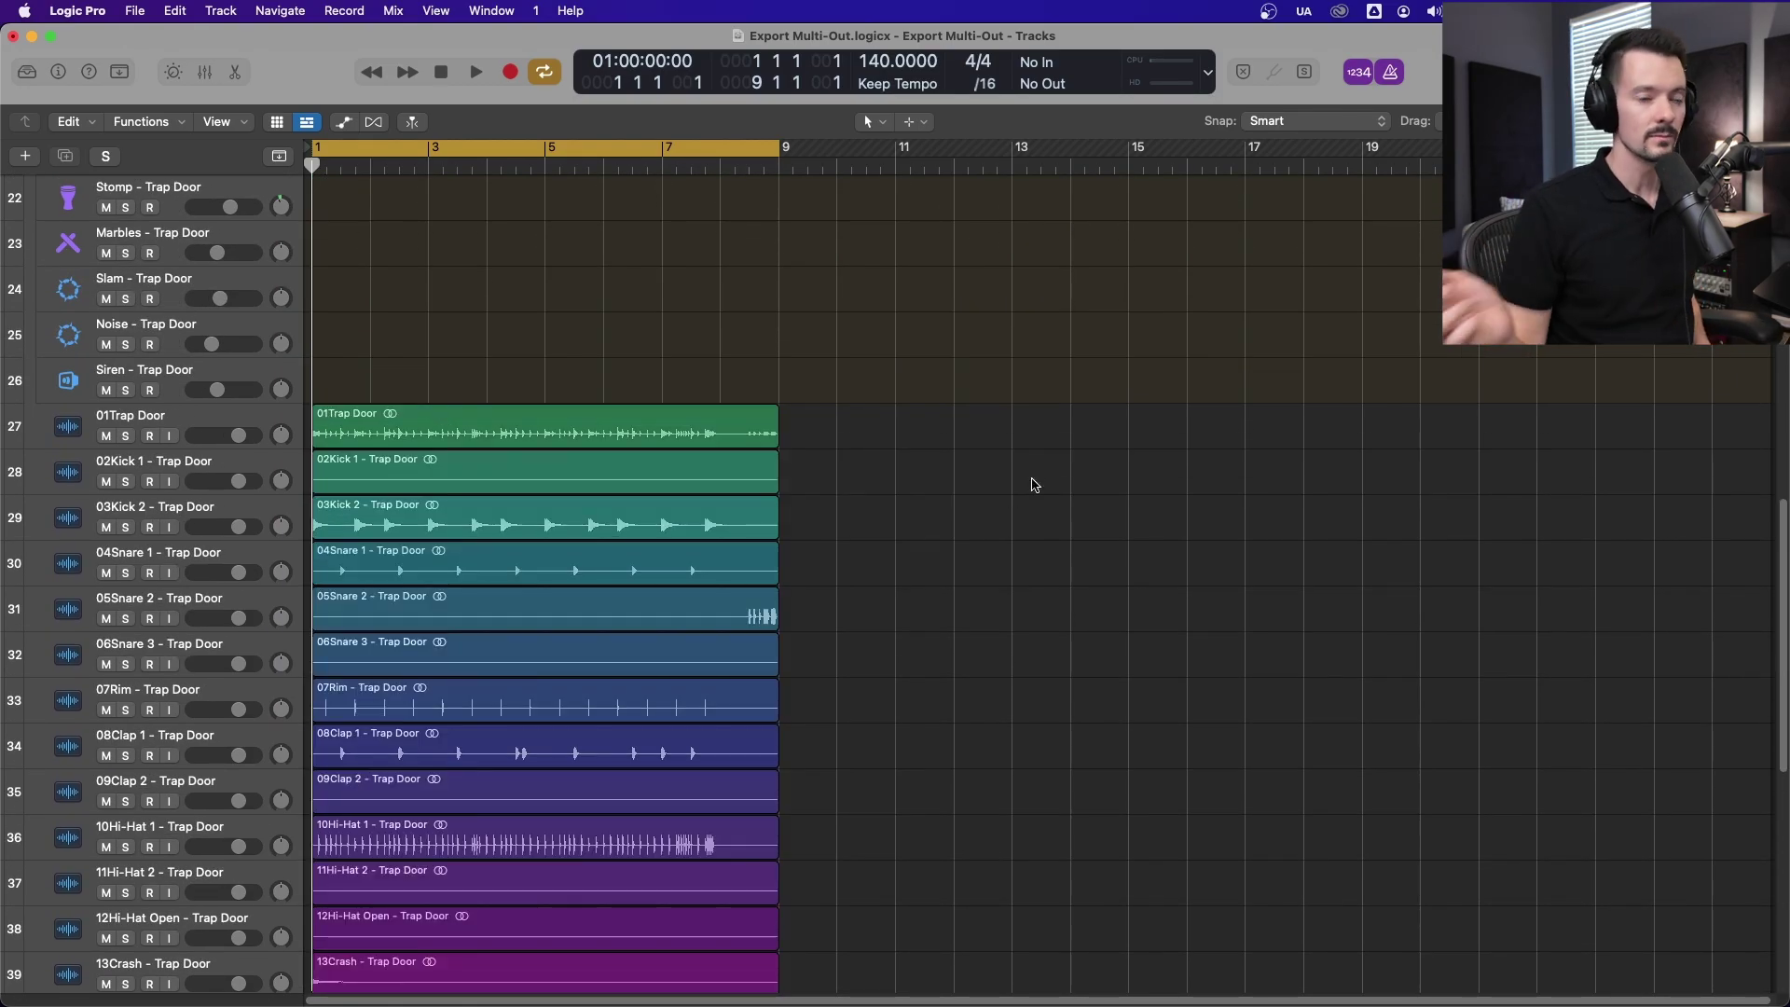
pyautogui.scroll(-3, 1032, 485)
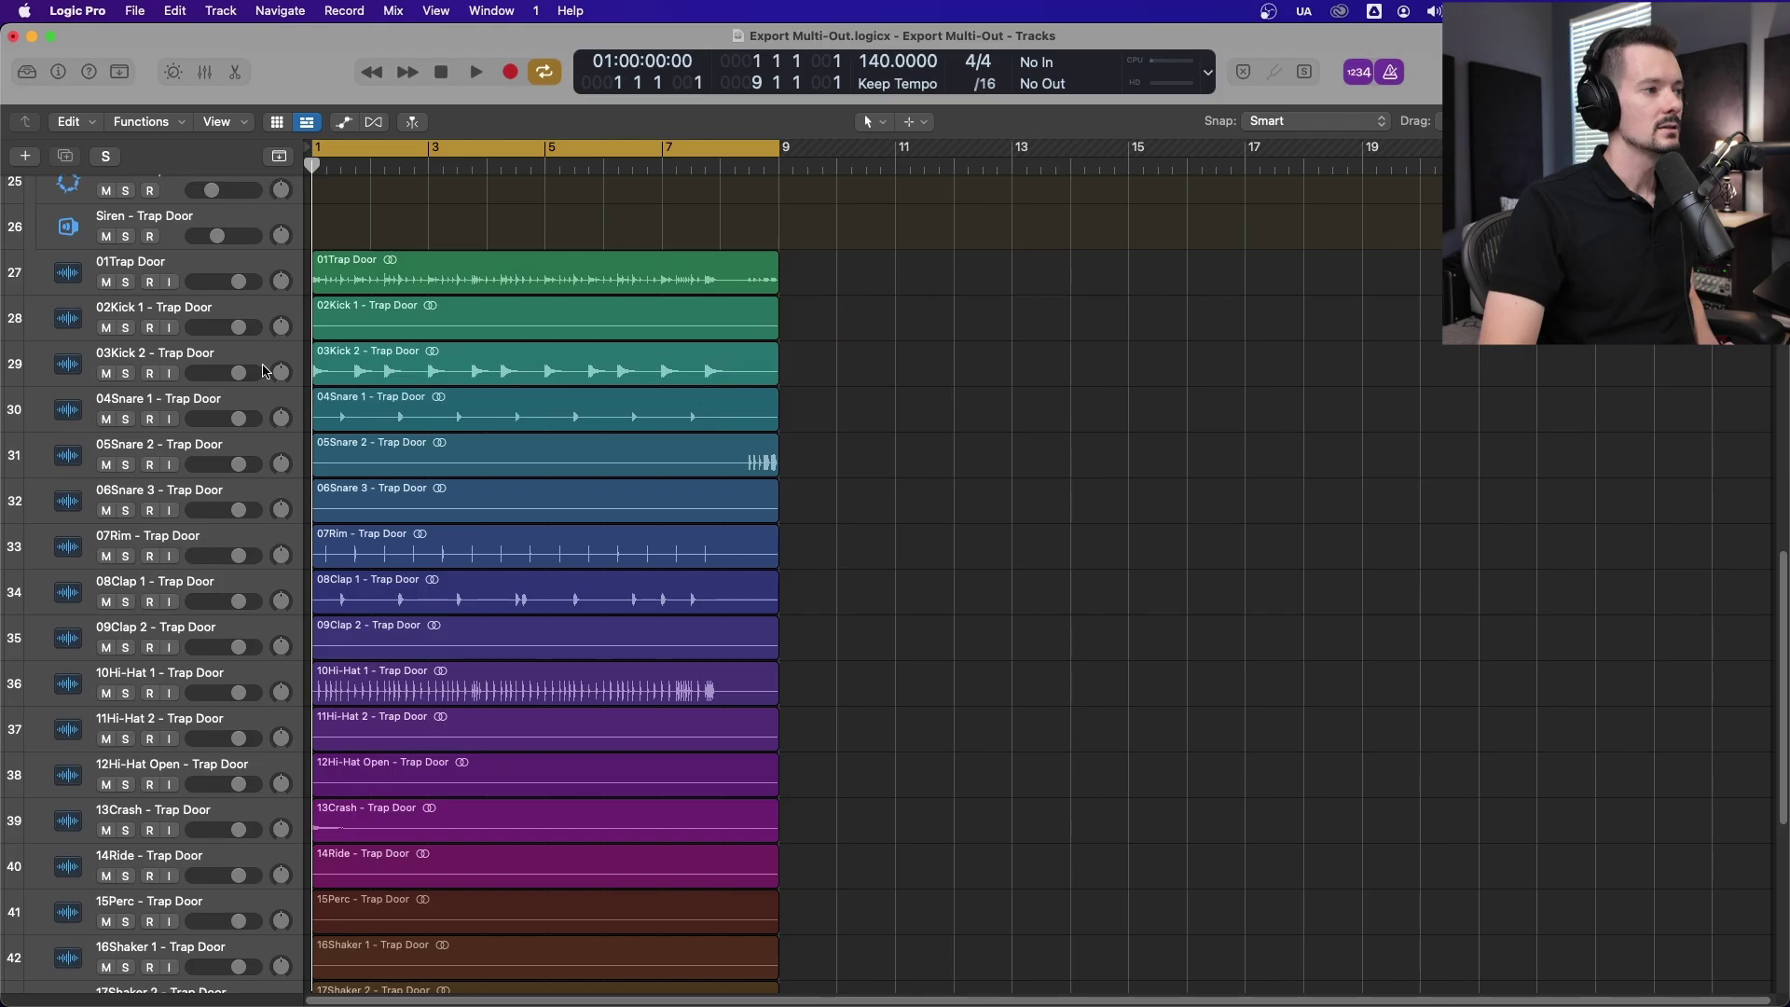
pyautogui.click(207, 314)
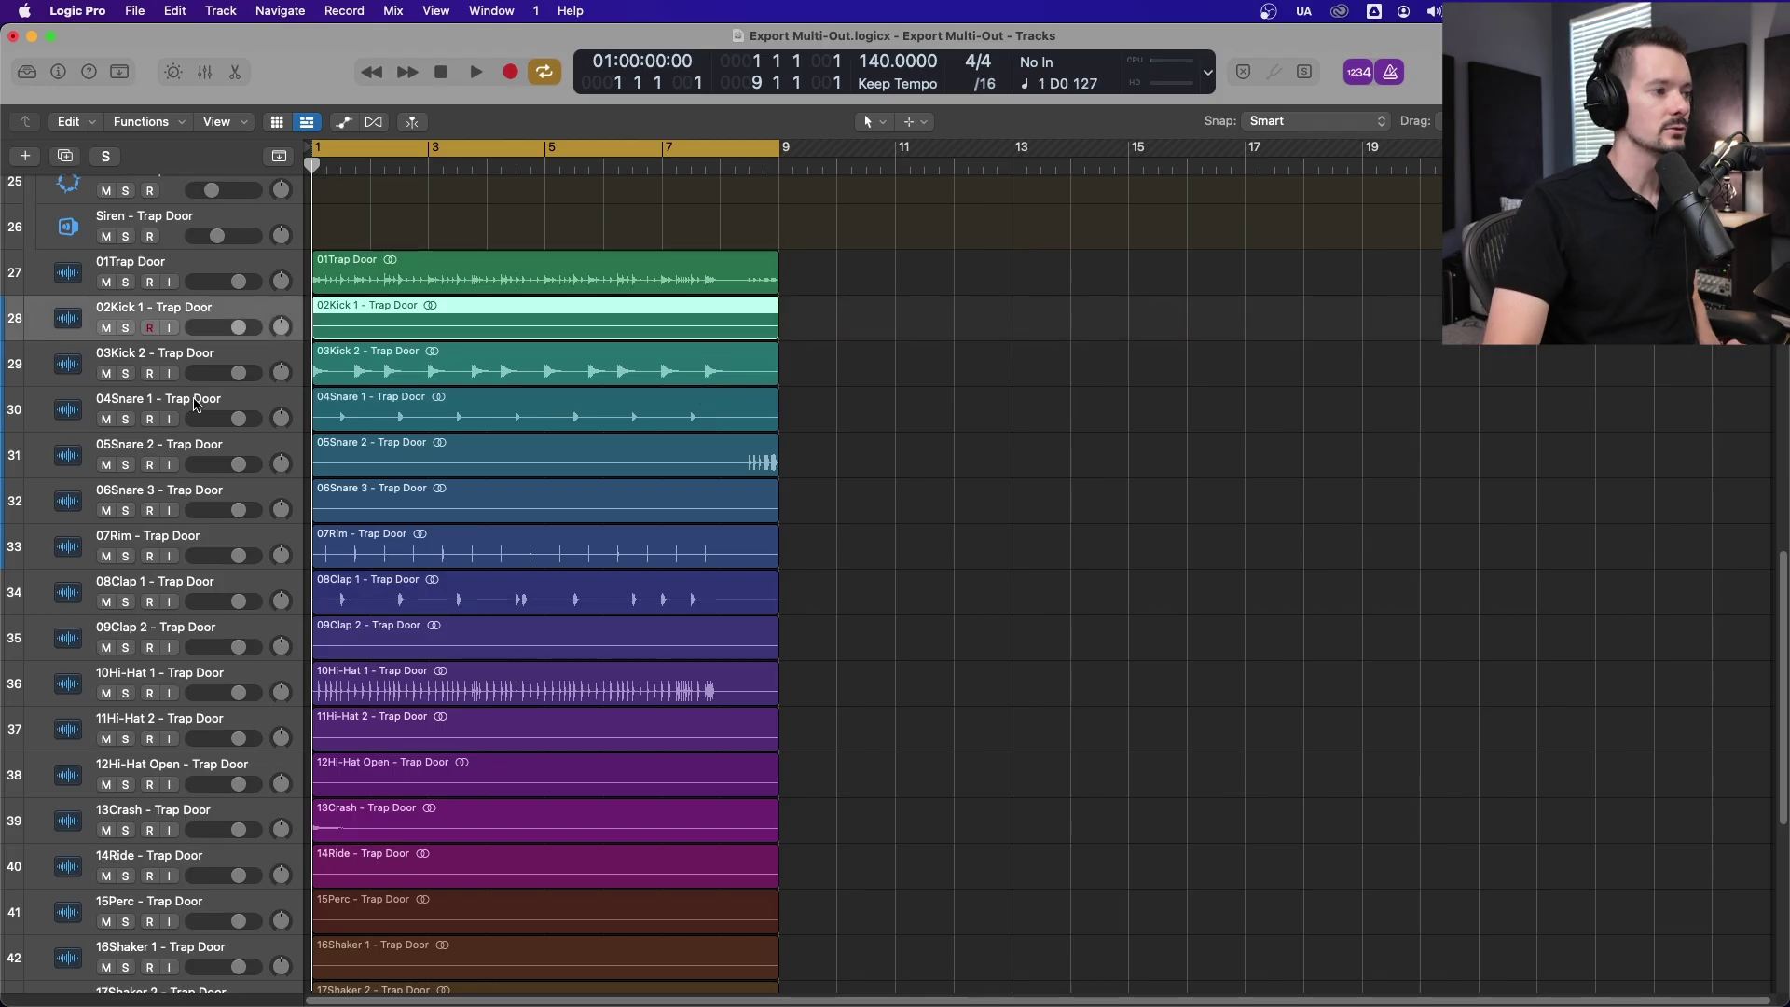
pyautogui.click(200, 493)
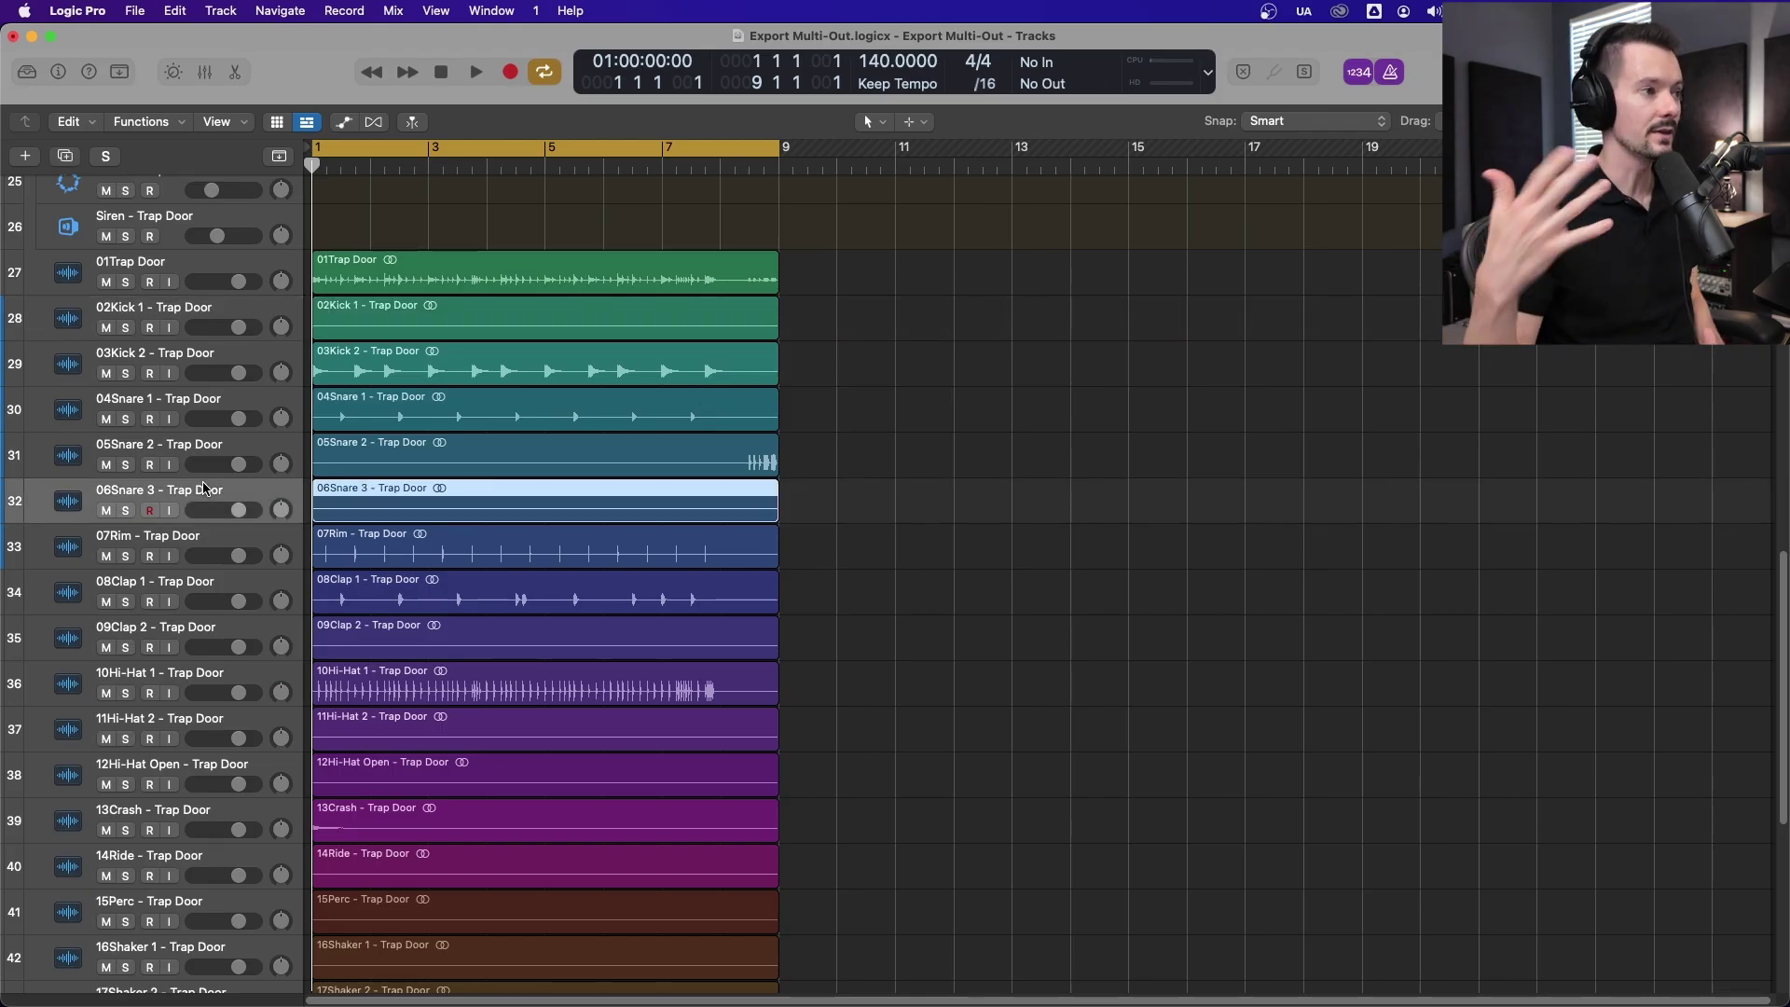
pyautogui.scroll(3, 438, 494)
pyautogui.click(439, 484)
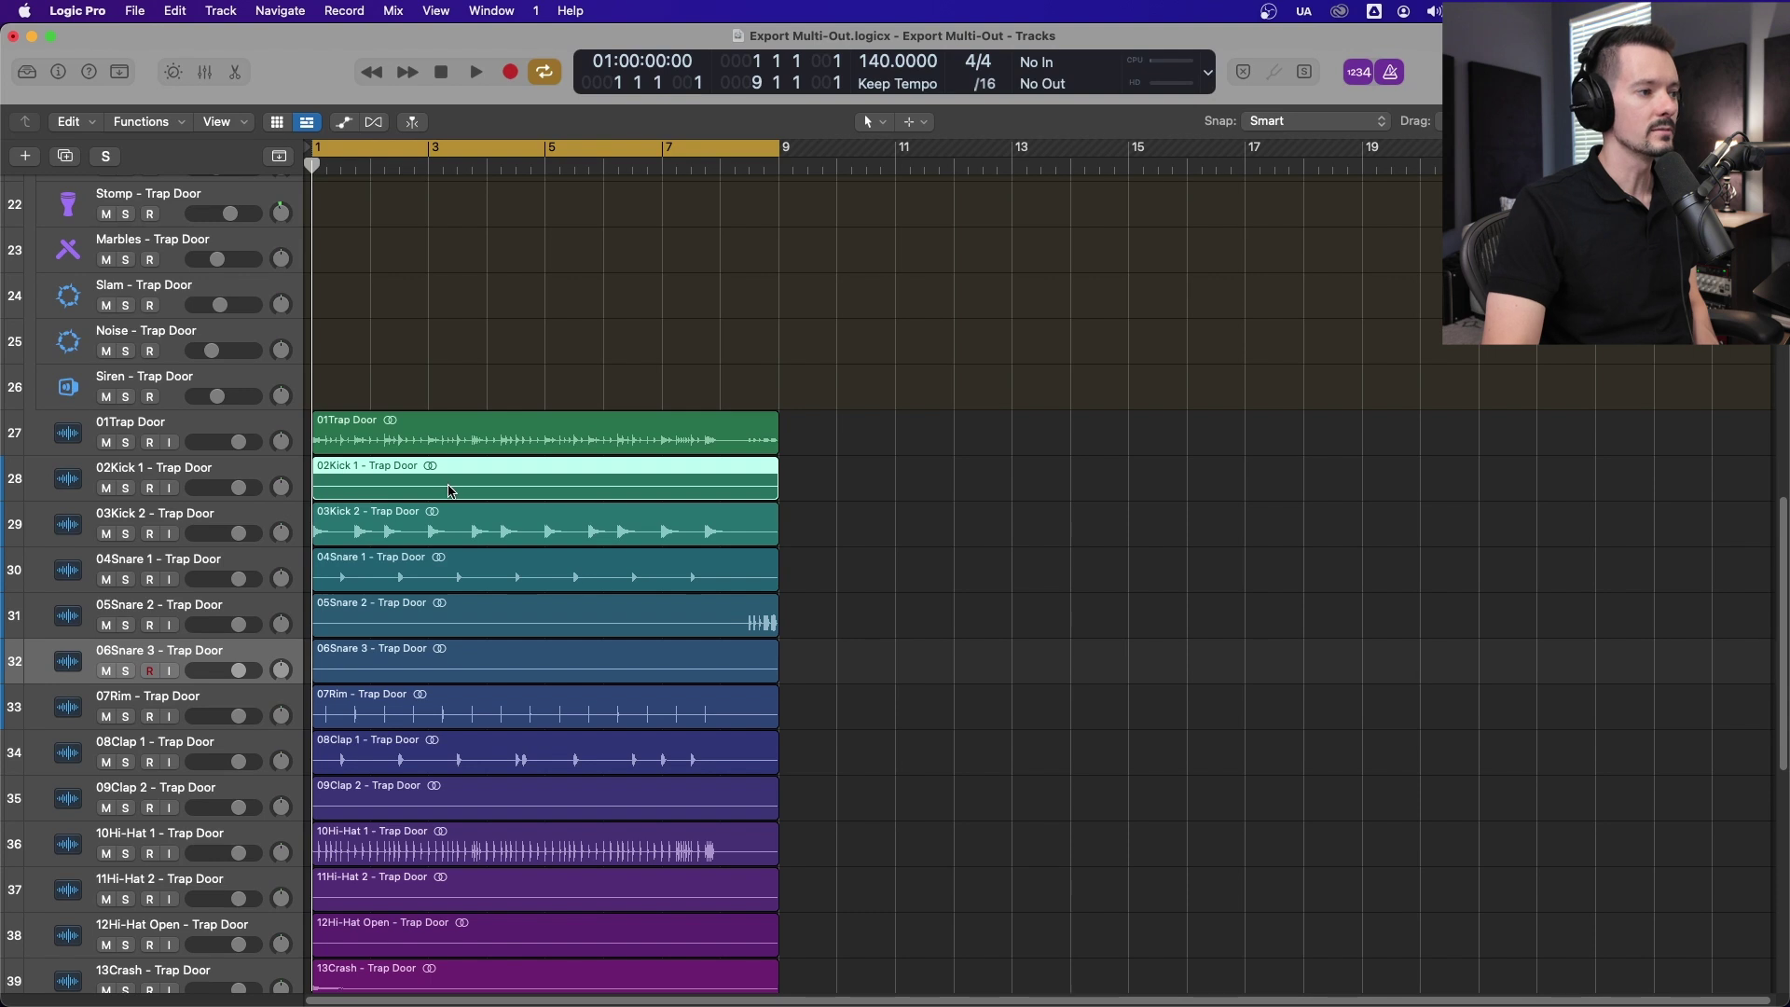
pyautogui.click(418, 529)
pyautogui.scroll(-12, 438, 526)
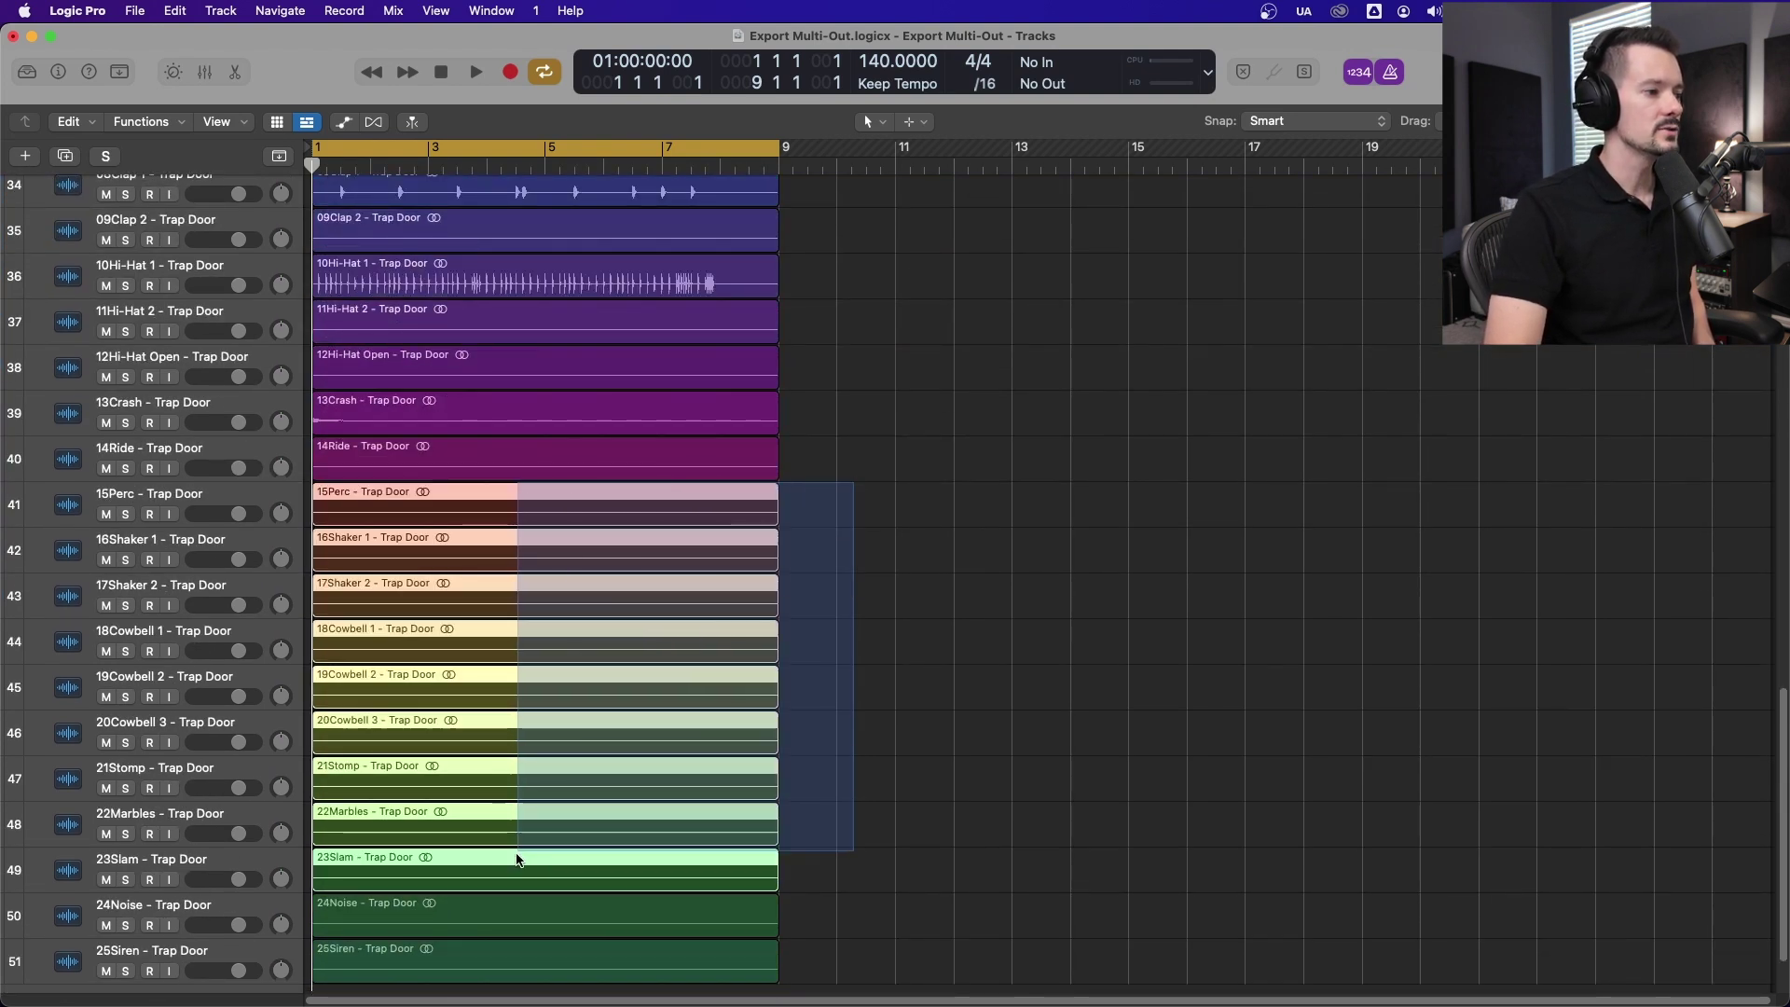
pyautogui.moveTo(518, 859); pyautogui.dragTo(363, 972)
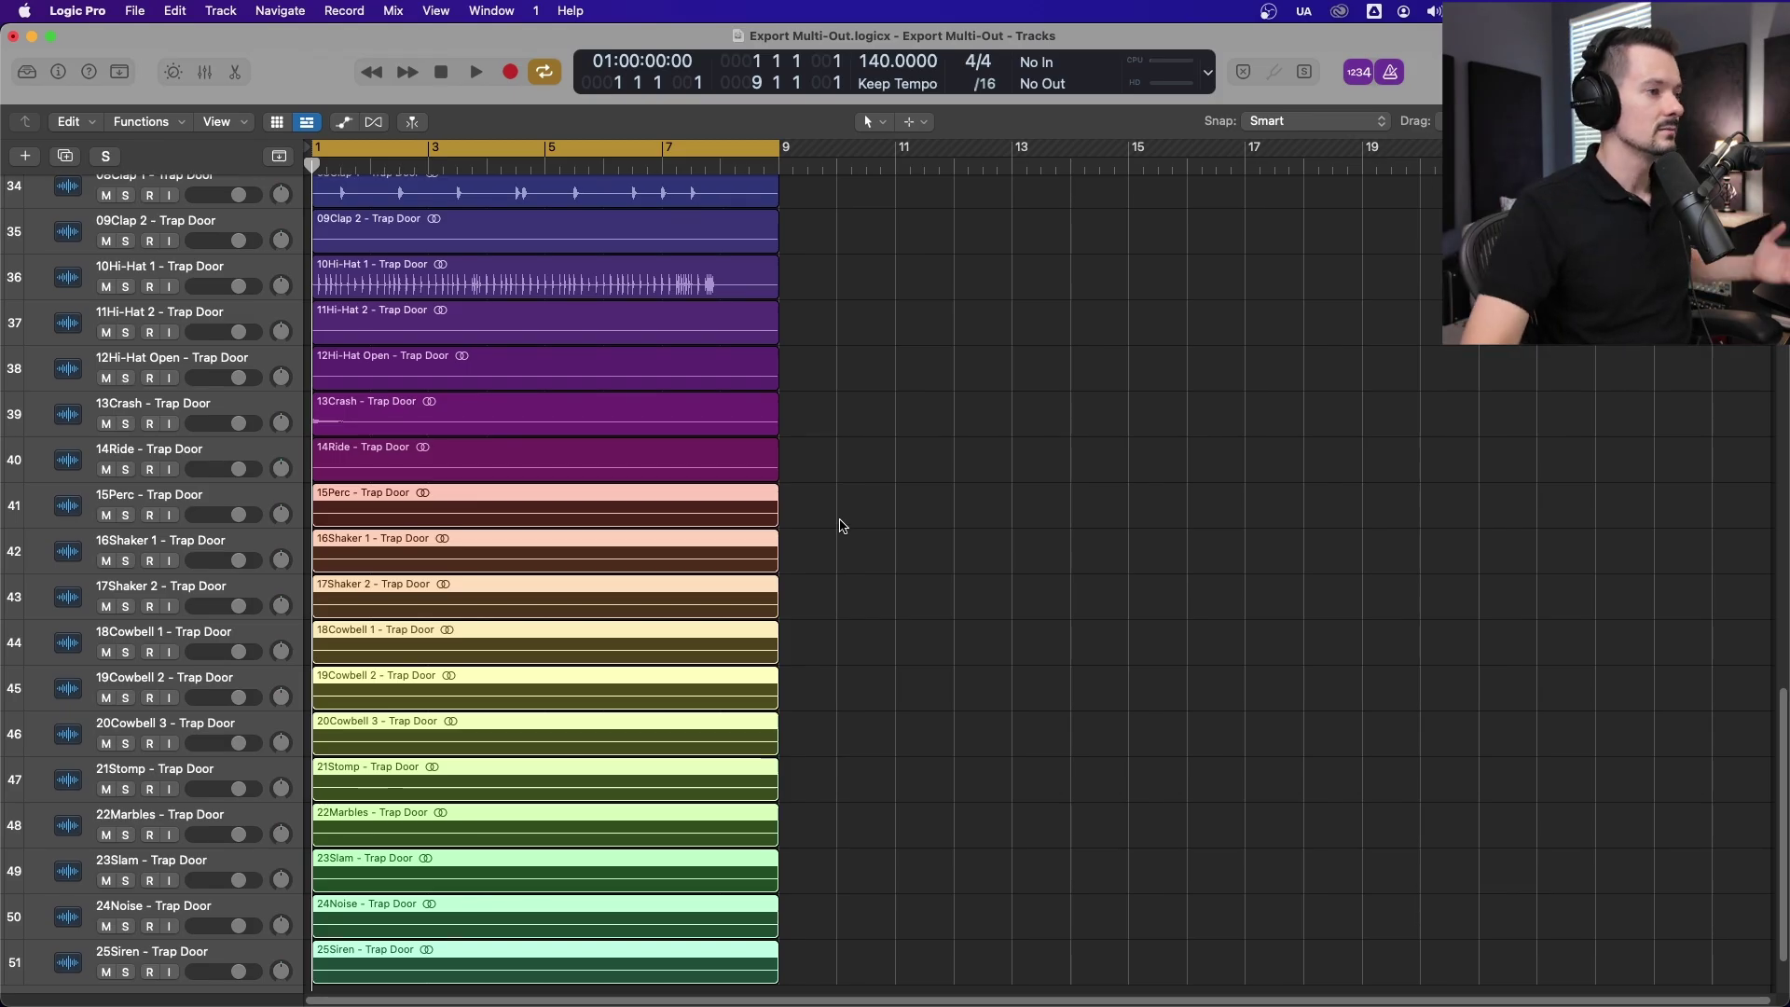
# Deselect the regions and play the 01Trap Door stem soloed.
pyautogui.click(808, 412)
pyautogui.scroll(5, 817, 421)
pyautogui.scroll(4, 563, 400)
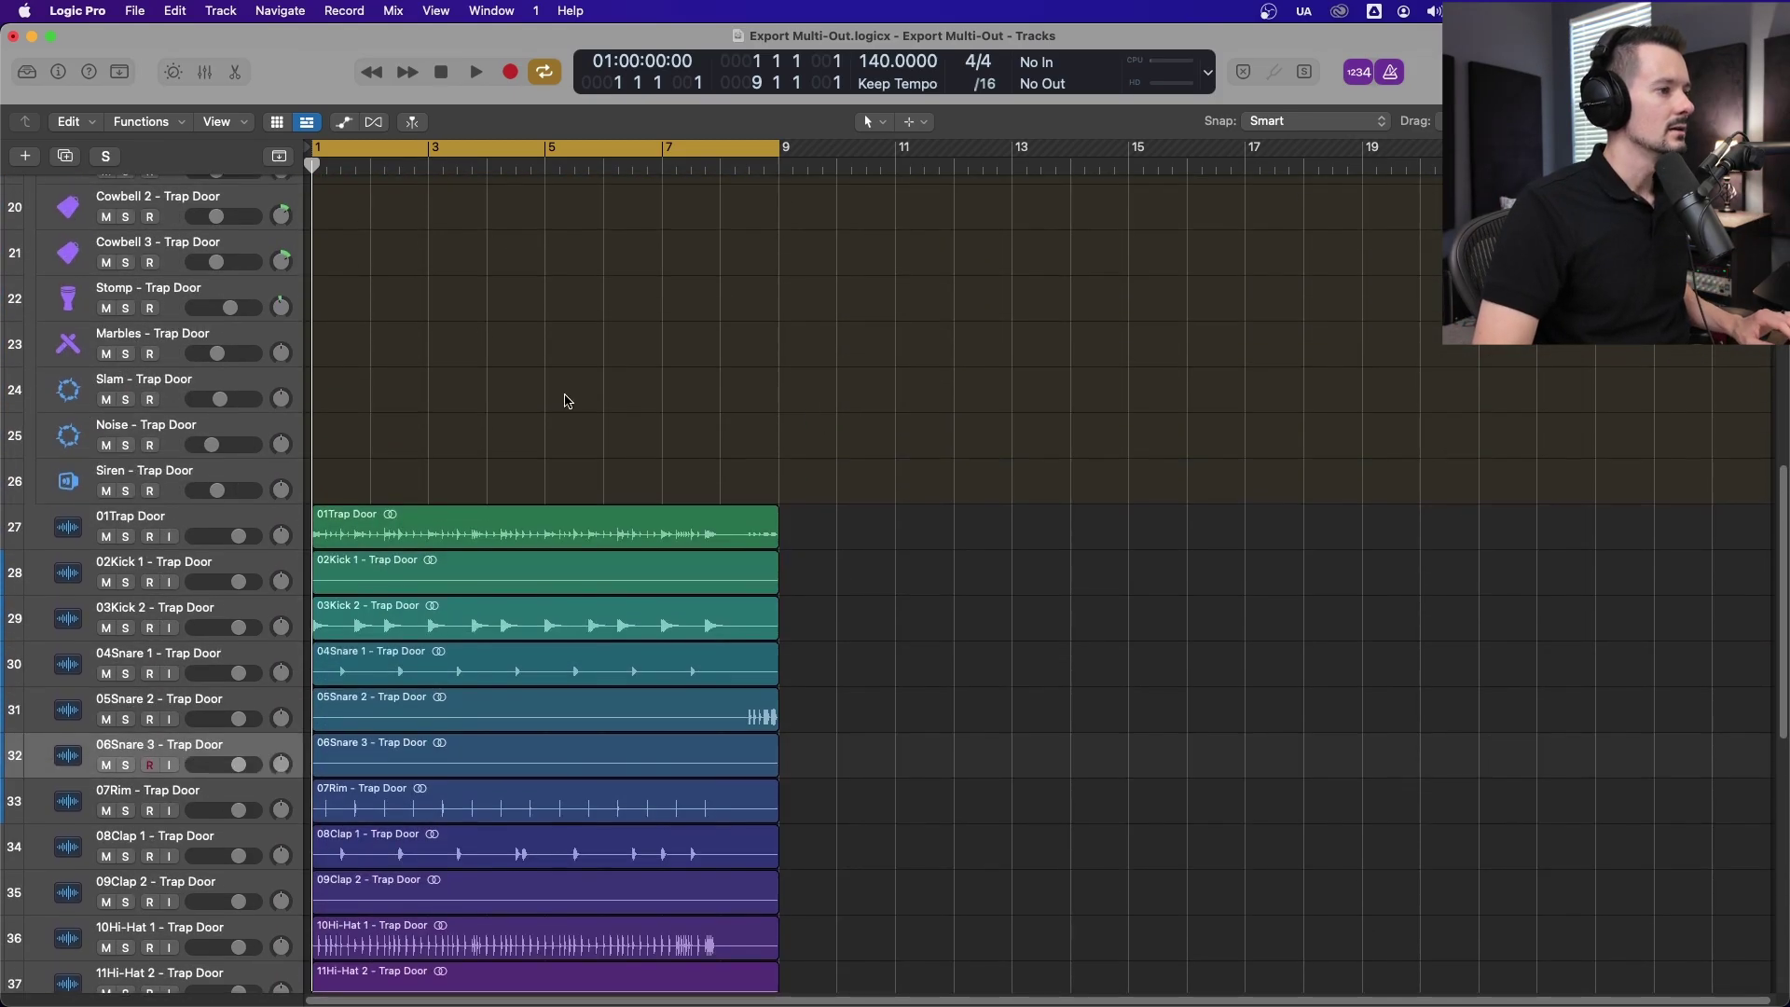
pyautogui.scroll(-2, 146, 414)
pyautogui.click(127, 439)
pyautogui.scroll(12, 580, 364)
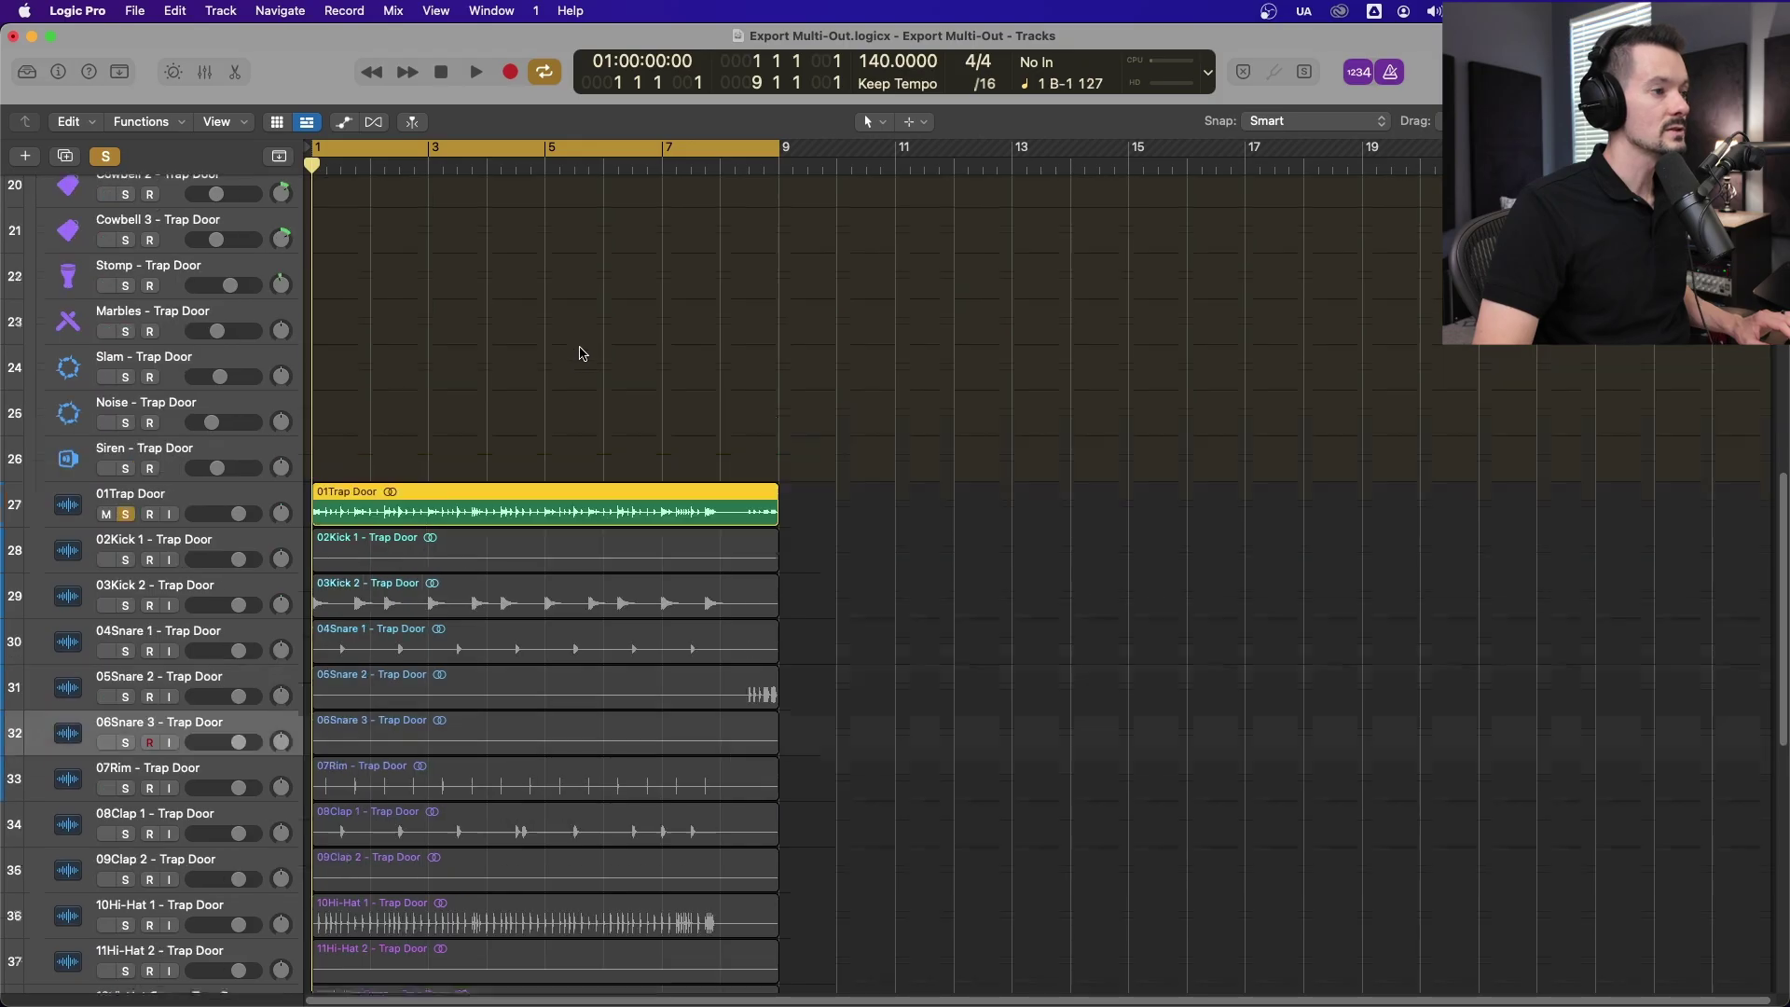
pyautogui.scroll(-12, 583, 378)
pyautogui.press('space')
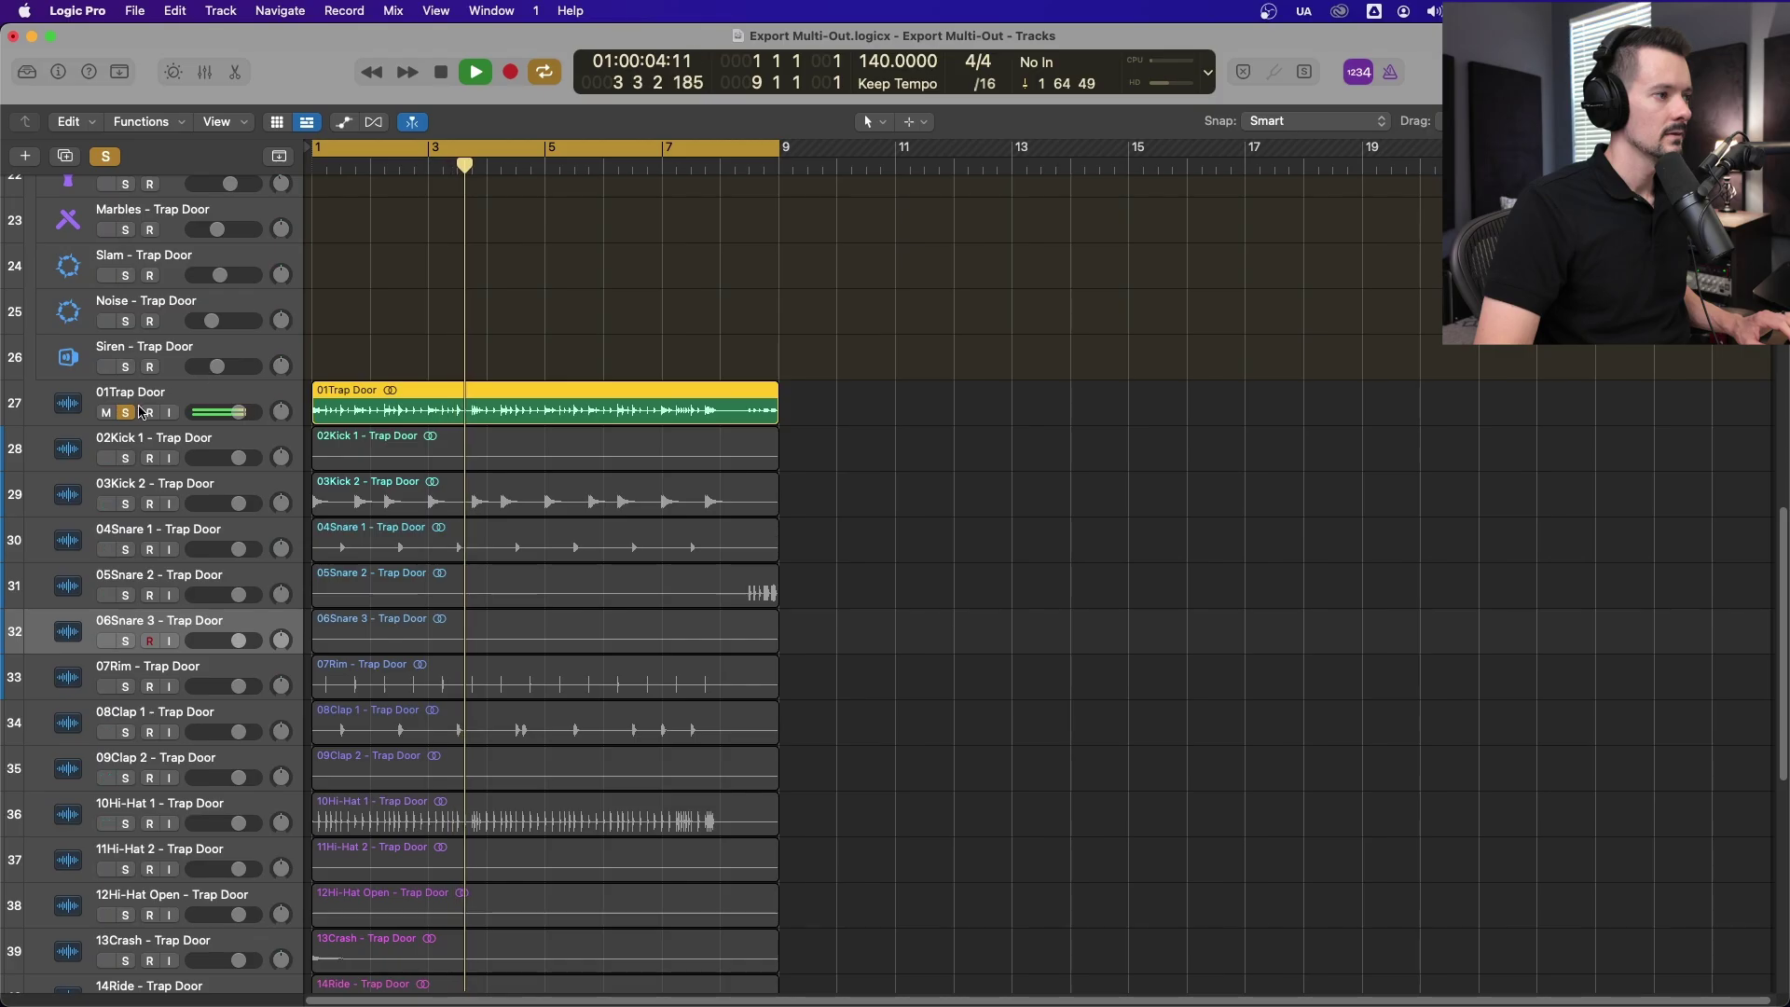
pyautogui.press('space')
# Compare the soloed original Trap Door instrument track against the soloed 01Trap Door stem.
pyautogui.click(125, 412)
pyautogui.scroll(10, 145, 375)
pyautogui.scroll(6, 145, 375)
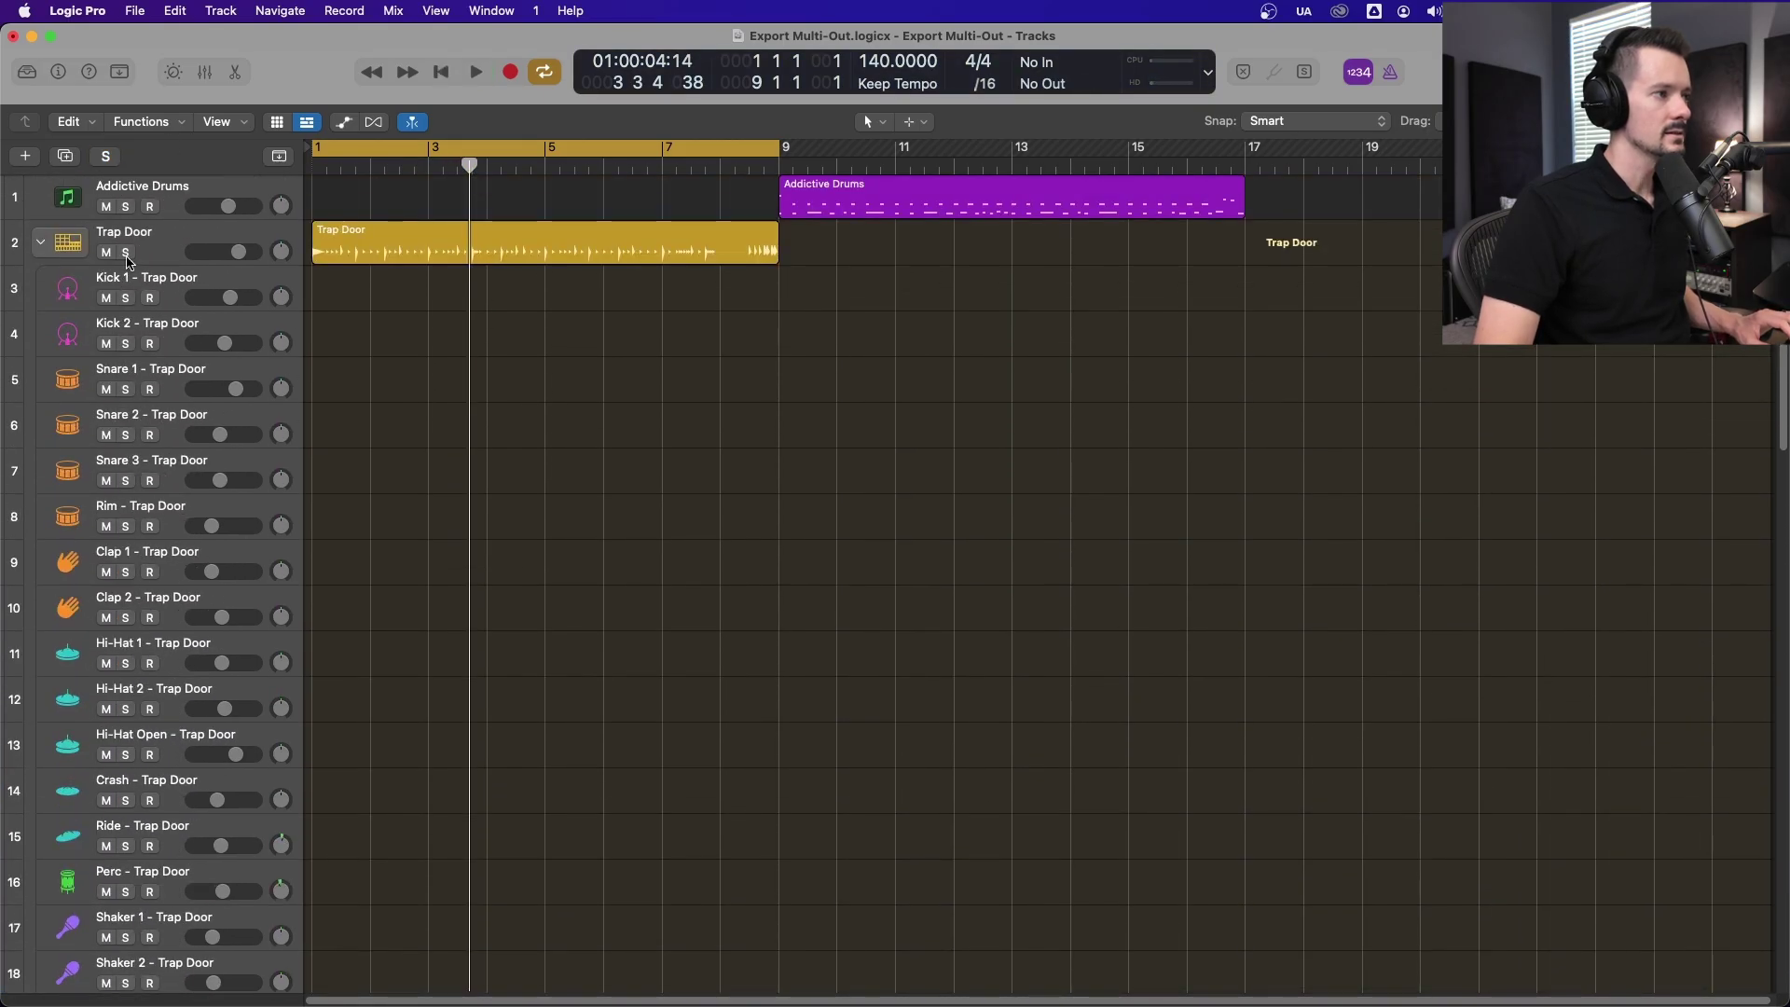
pyautogui.click(126, 252)
pyautogui.press('space')
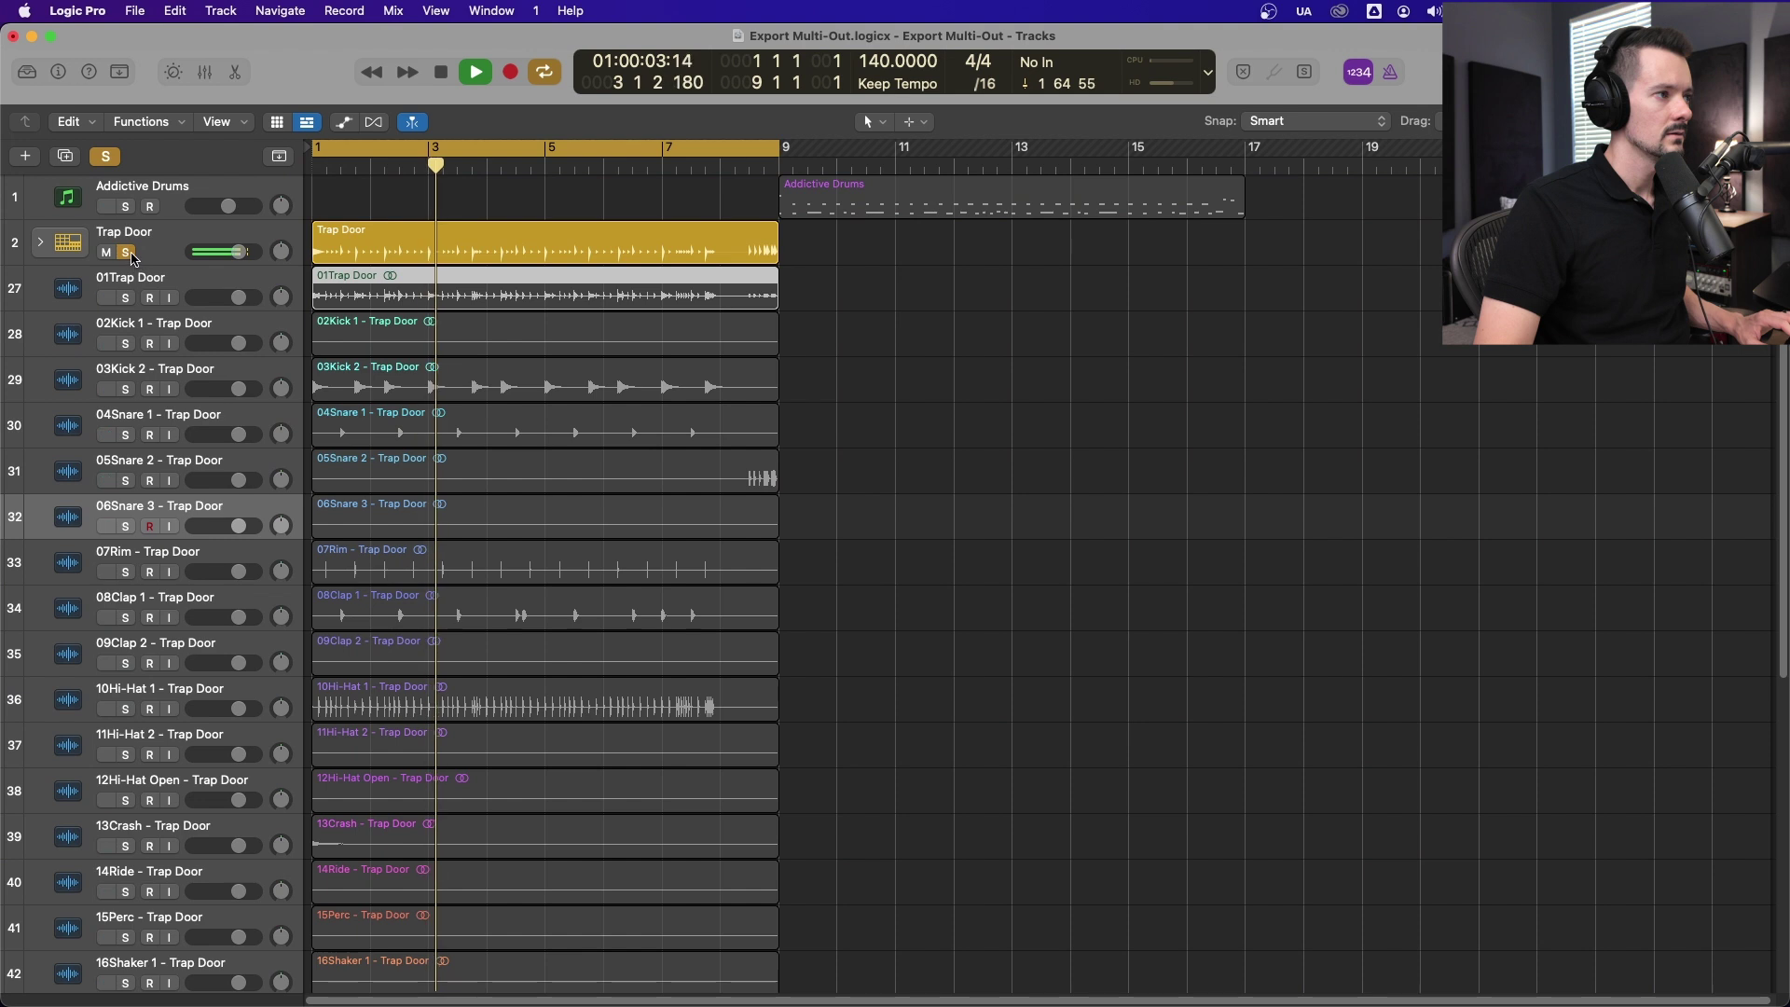
pyautogui.click(126, 253)
pyautogui.click(125, 297)
pyautogui.press('Return')
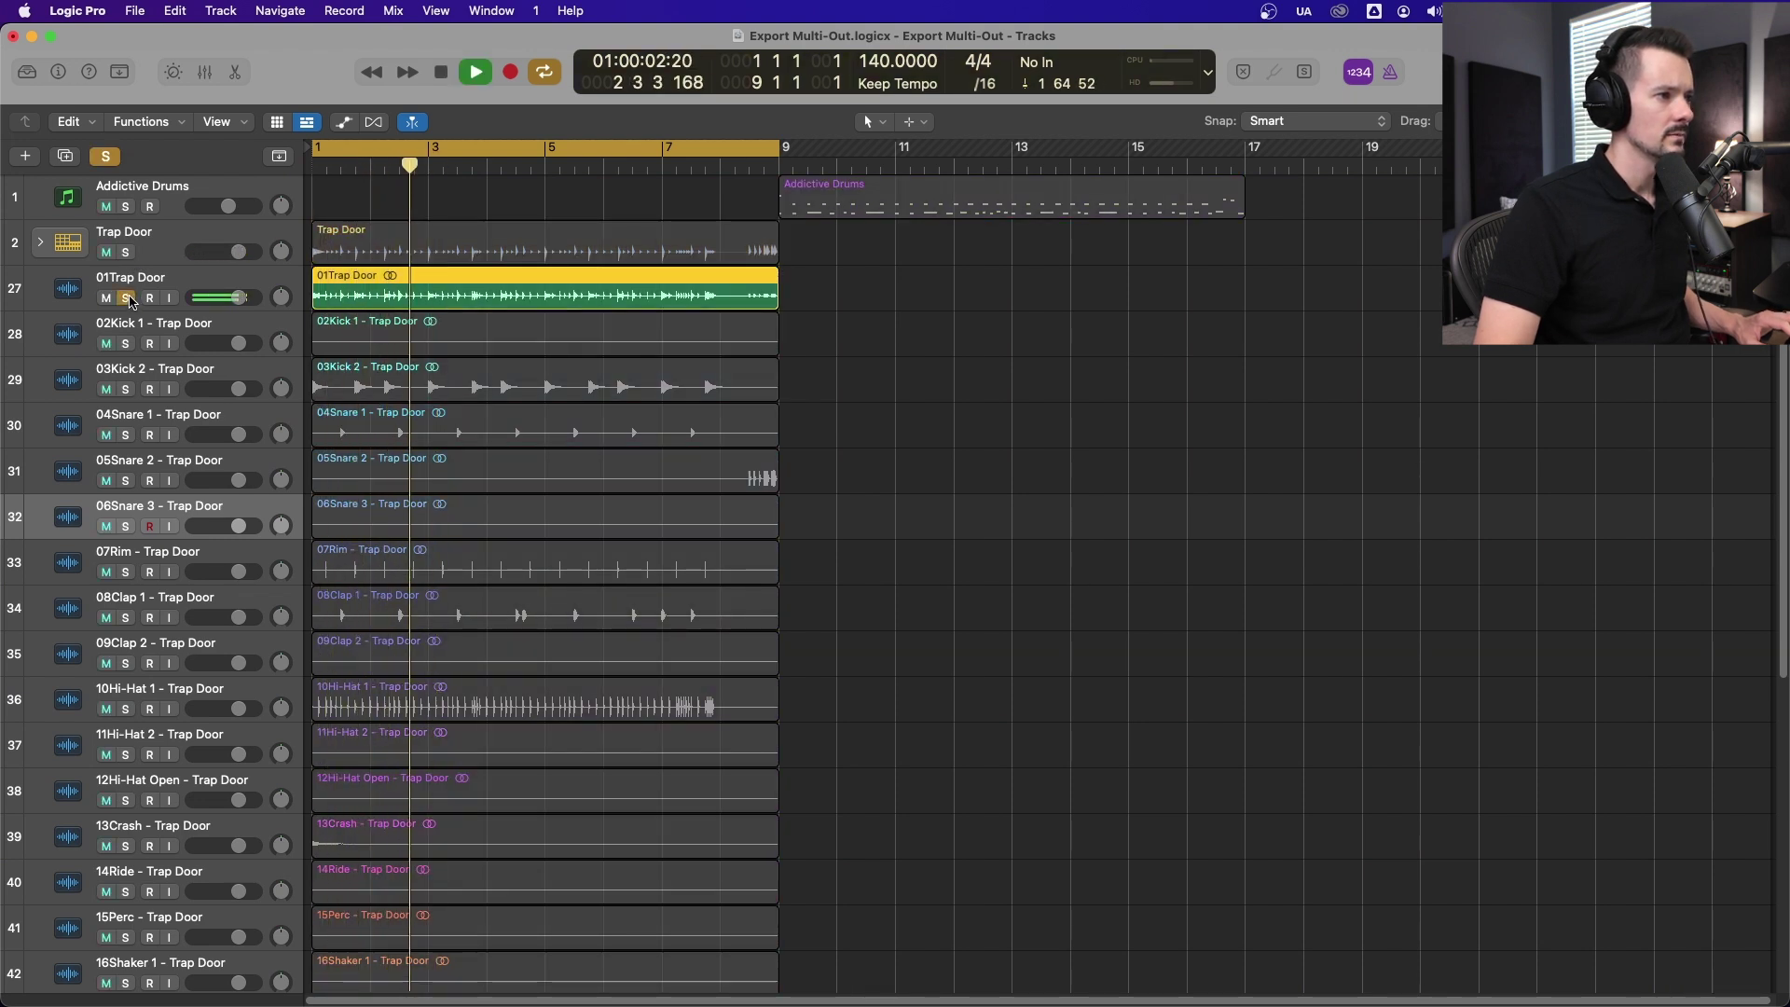
pyautogui.click(126, 298)
# Play 03Kick 2 soloed, then mute the original Trap Door instrument track.
pyautogui.click(126, 389)
pyautogui.press('Return')
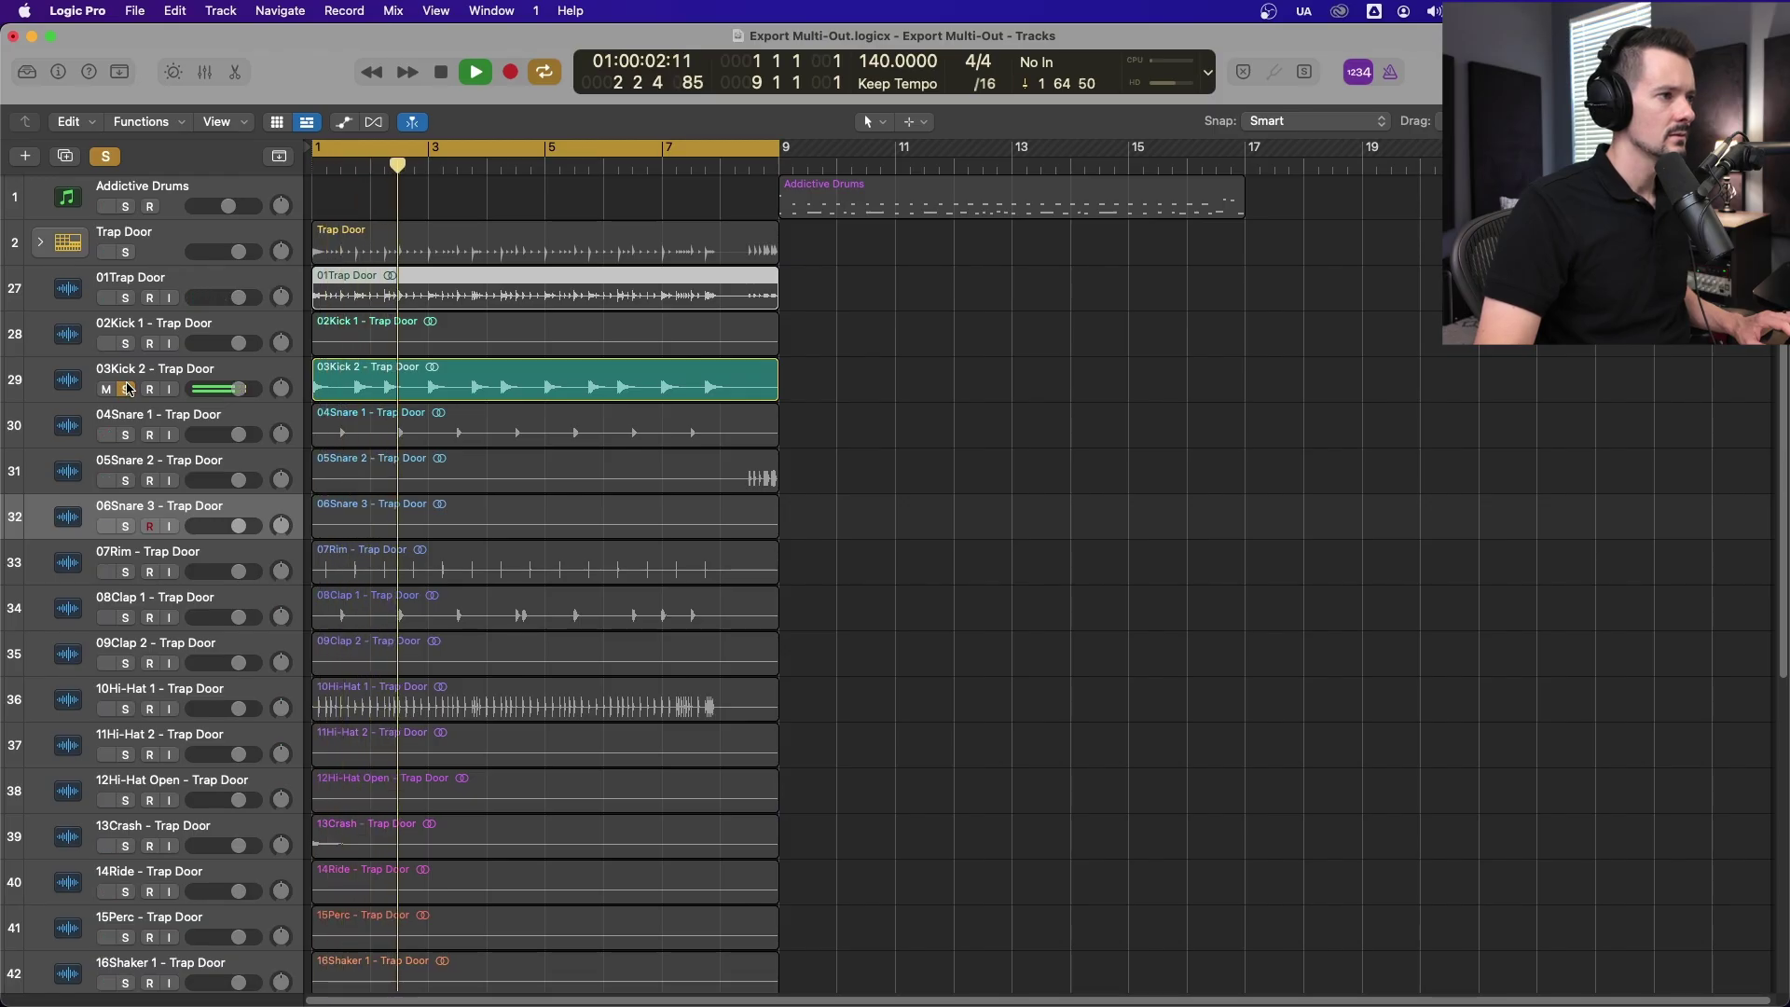
pyautogui.press('space')
pyautogui.click(126, 389)
pyautogui.click(173, 246)
pyautogui.click(41, 242)
pyautogui.press('space')
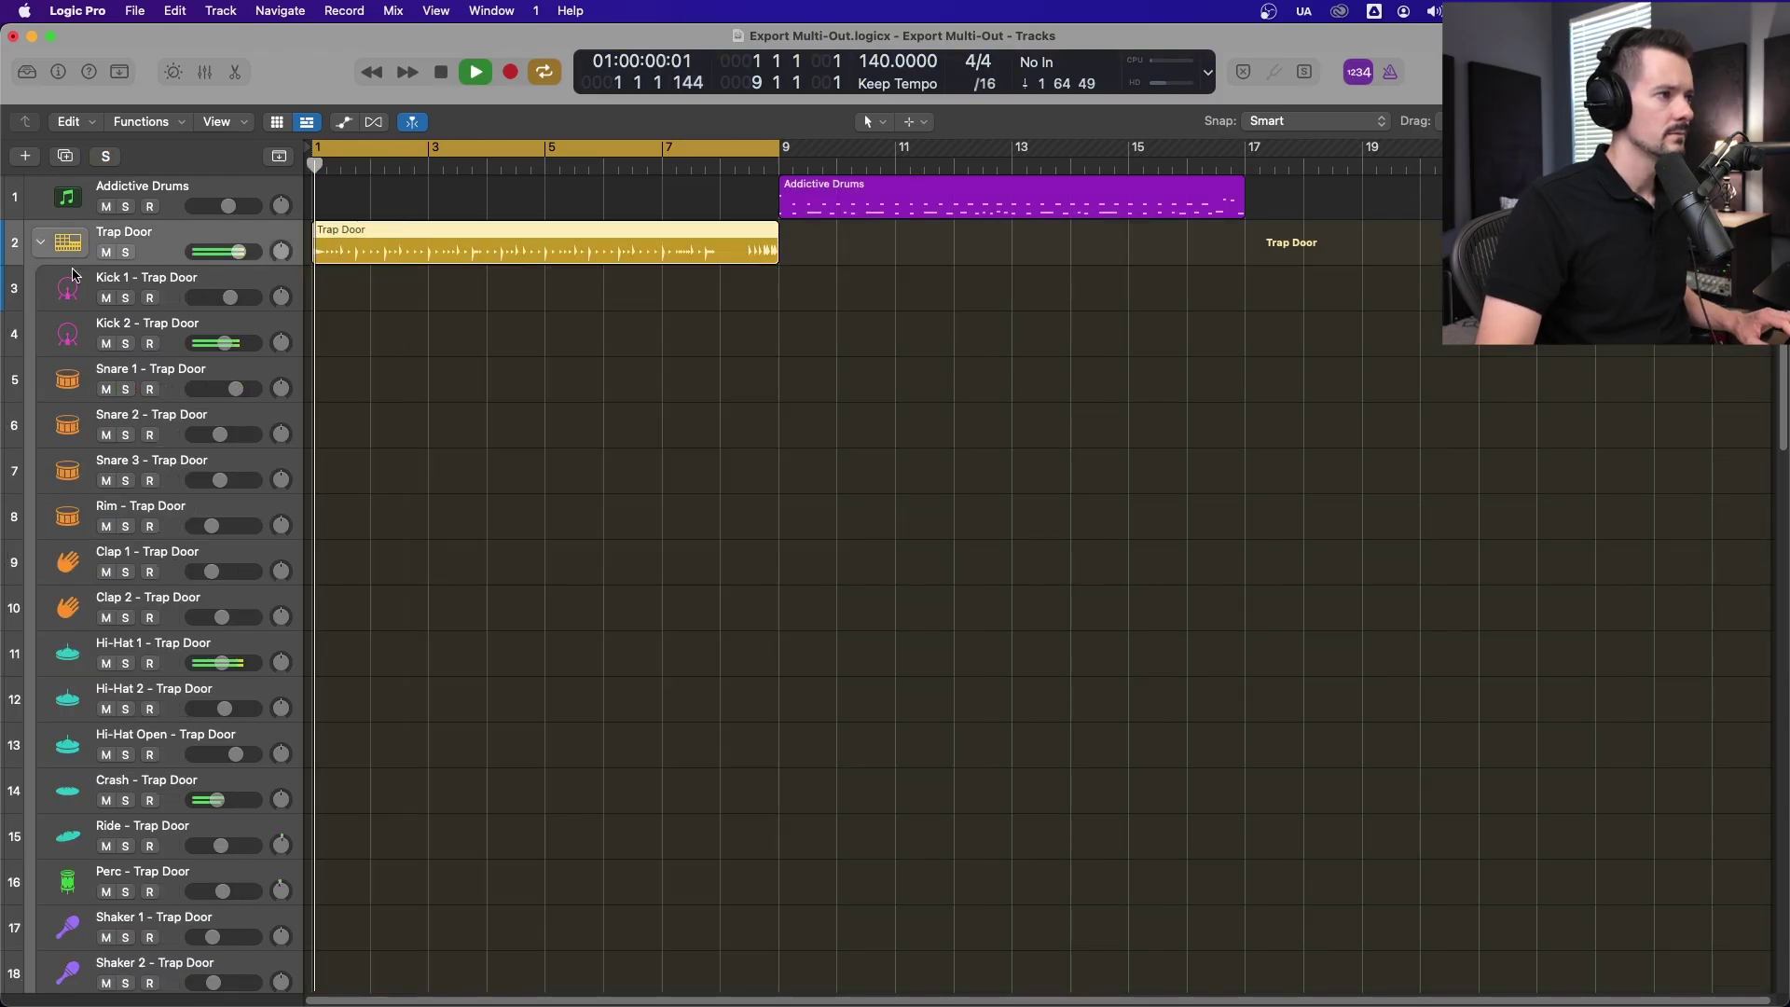
pyautogui.click(44, 243)
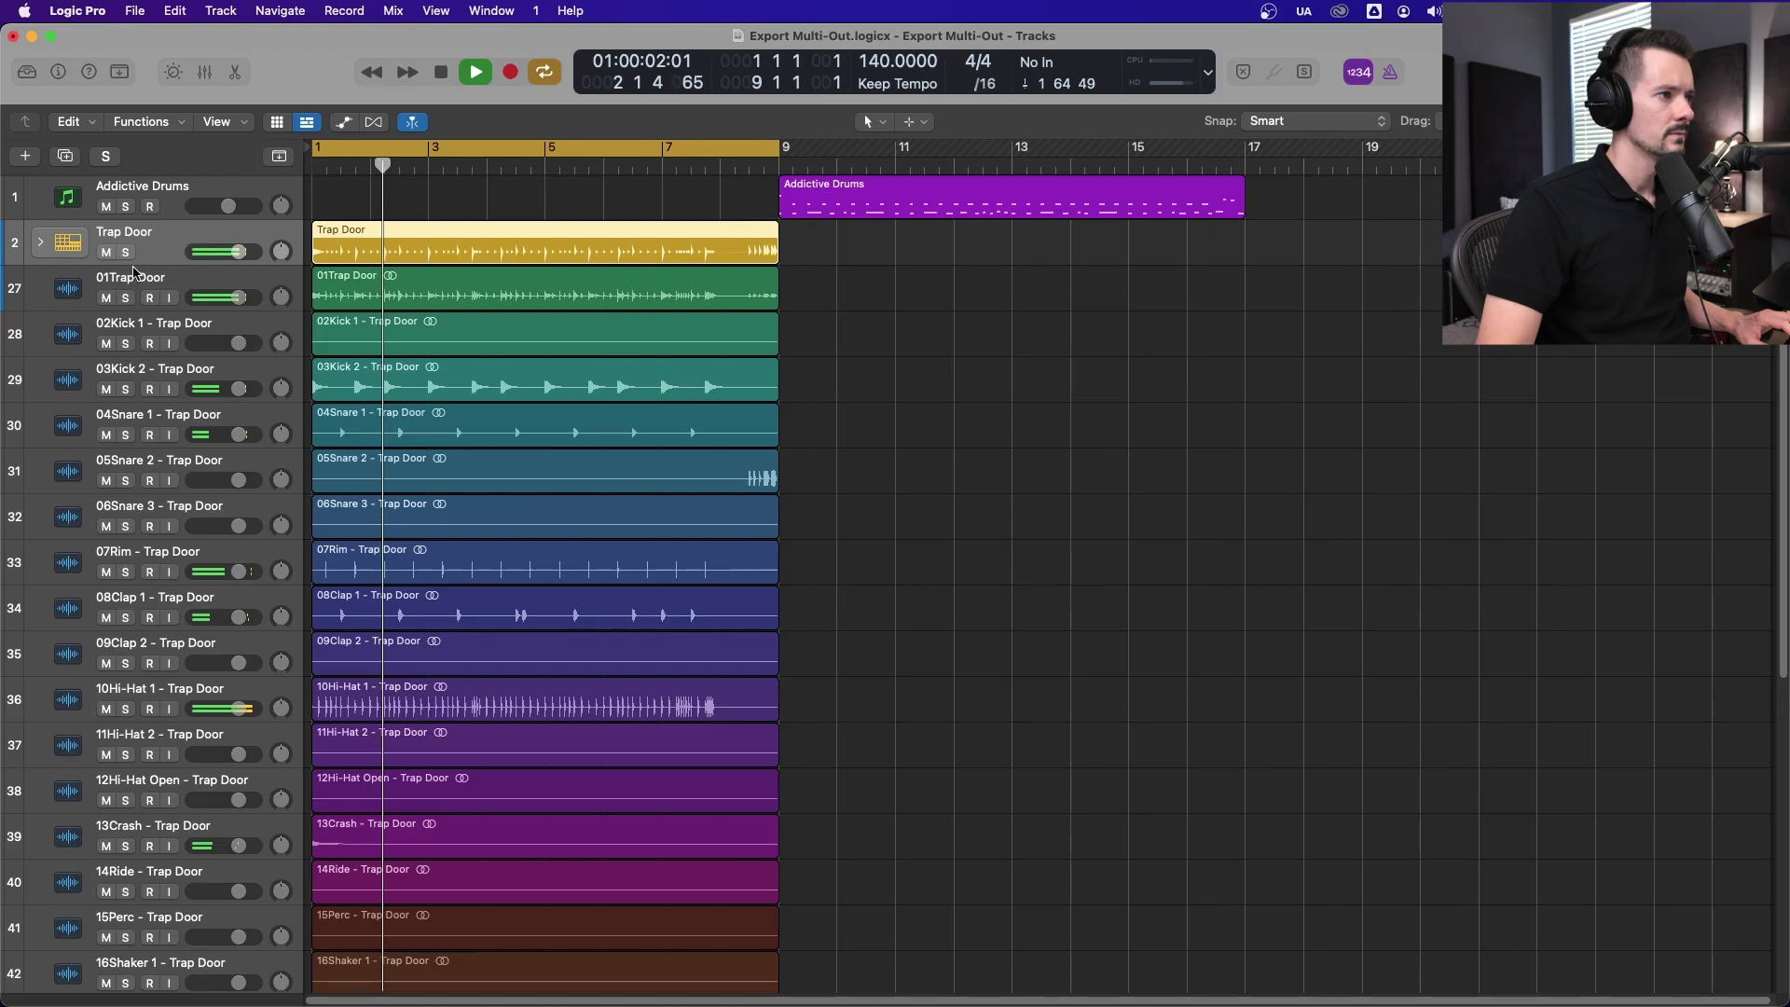
pyautogui.click(105, 252)
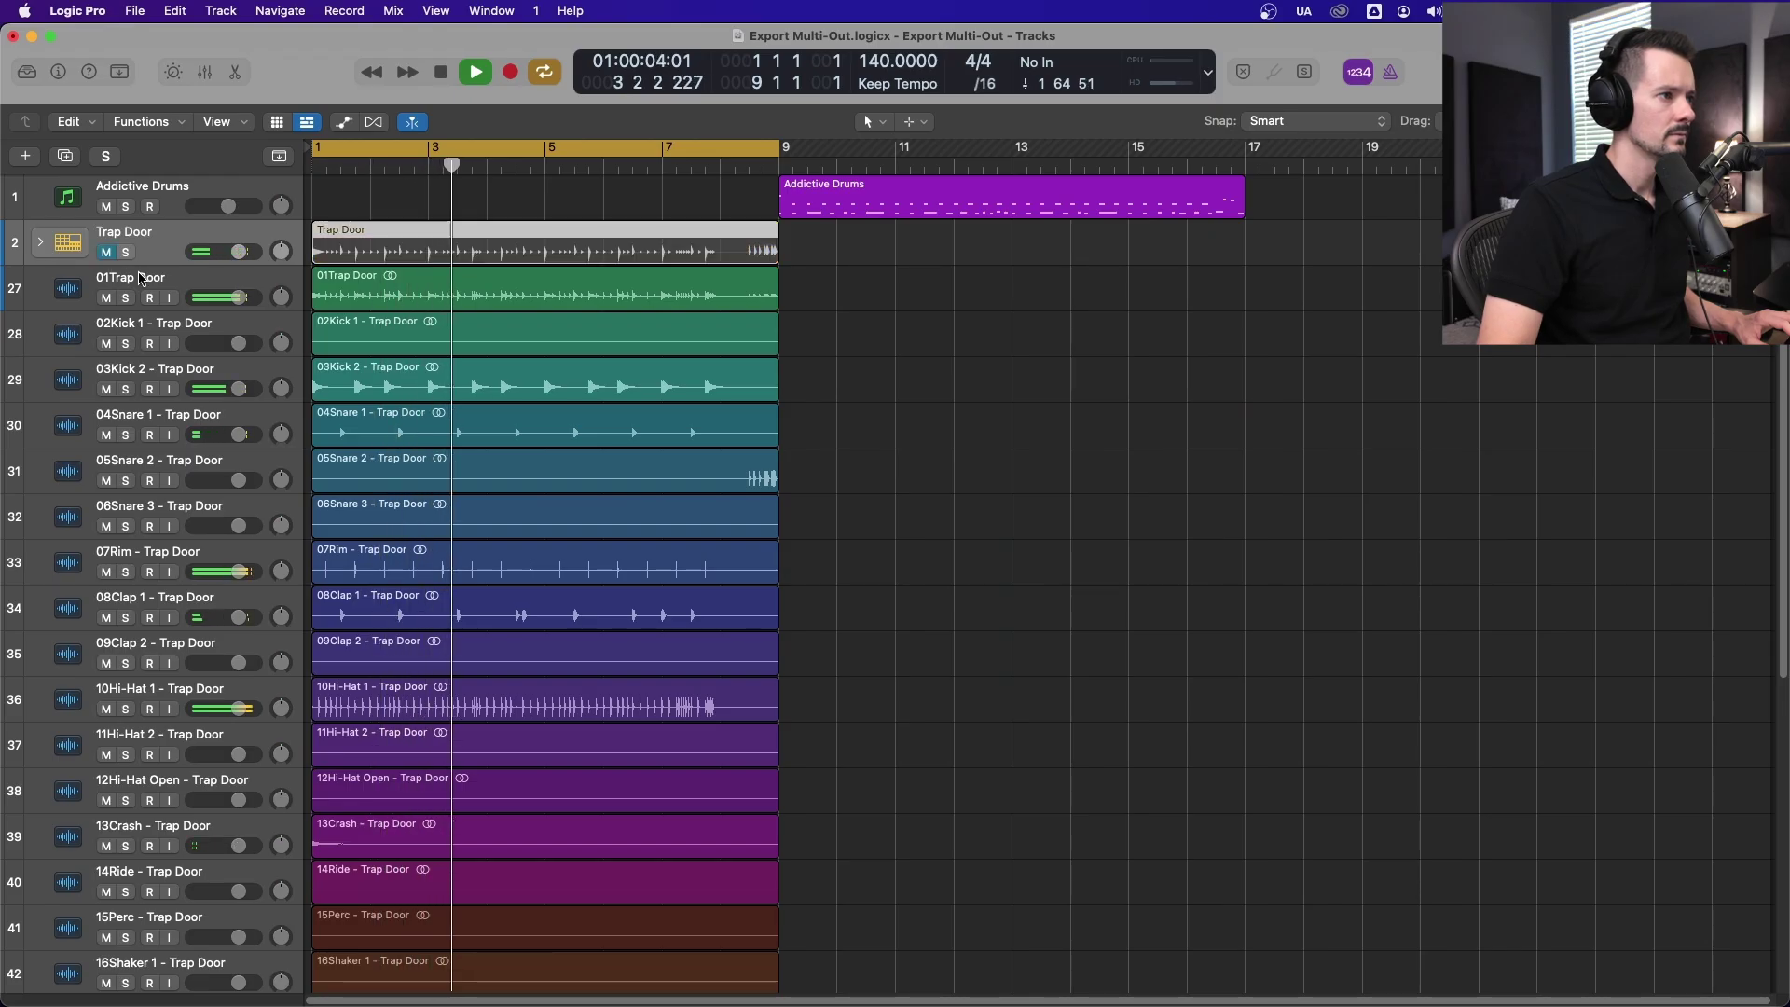
pyautogui.press('space')
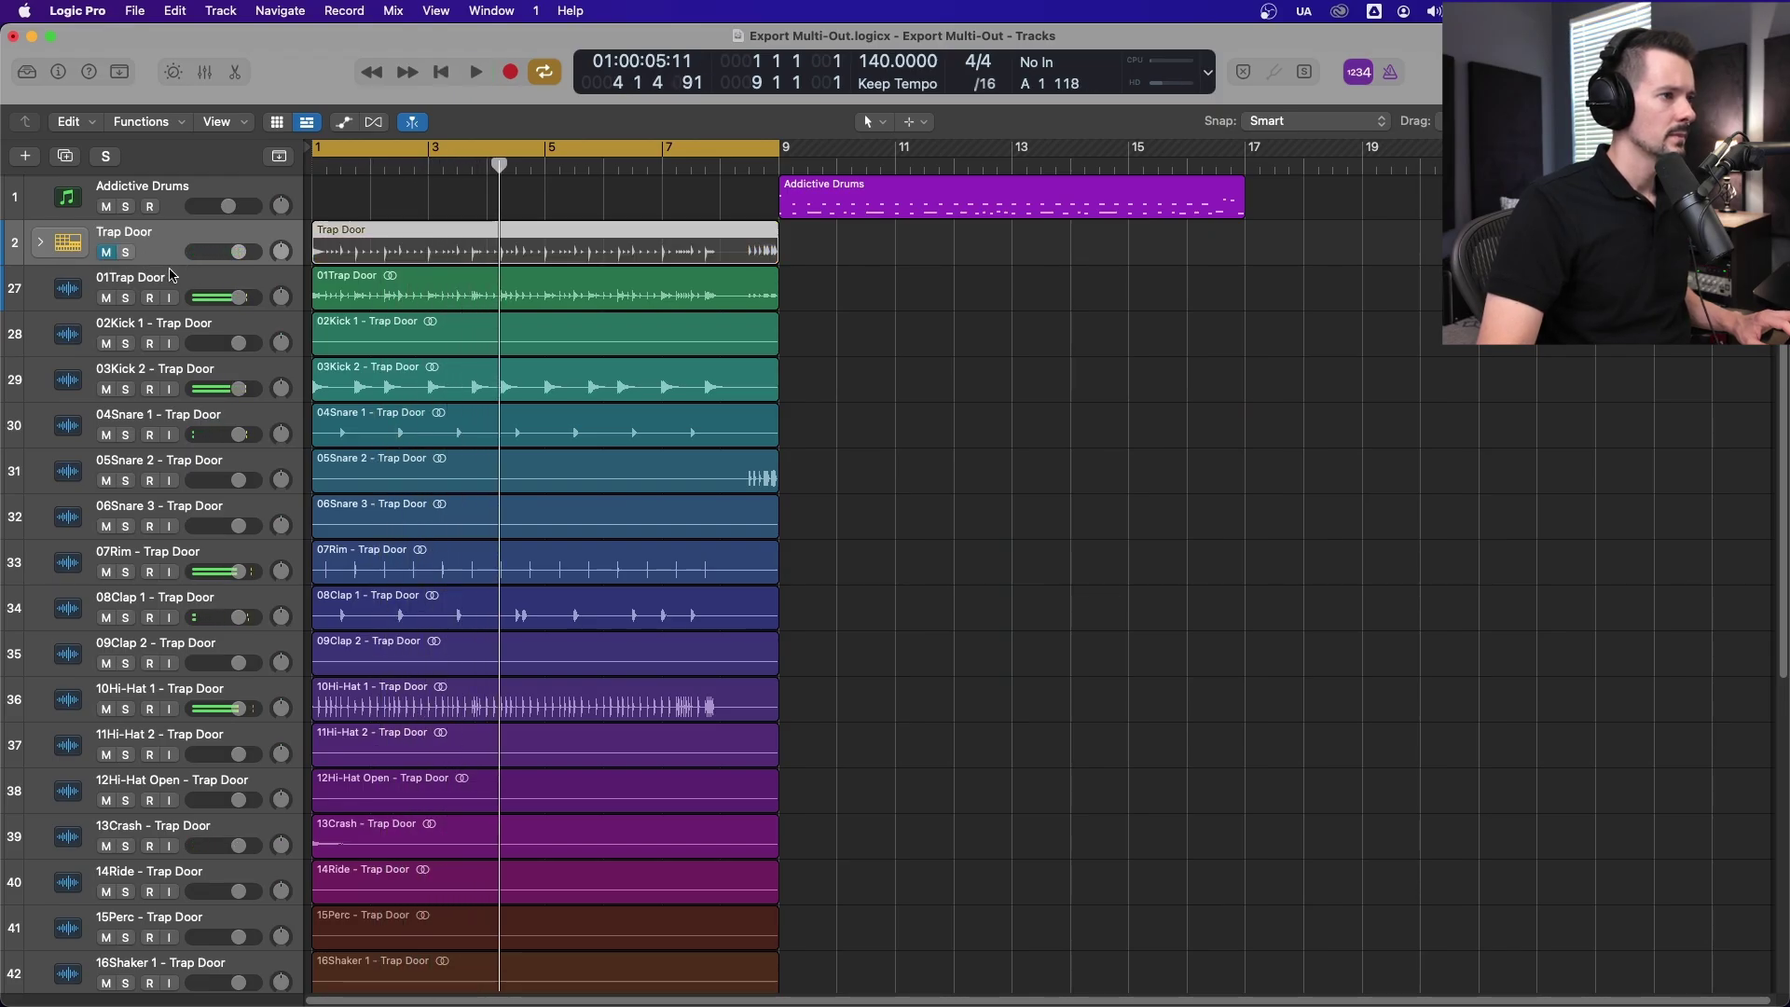
# Play the 01Trap Door stem soloed once more, then unsolo it.
pyautogui.click(170, 276)
pyautogui.click(127, 299)
pyautogui.press('space')
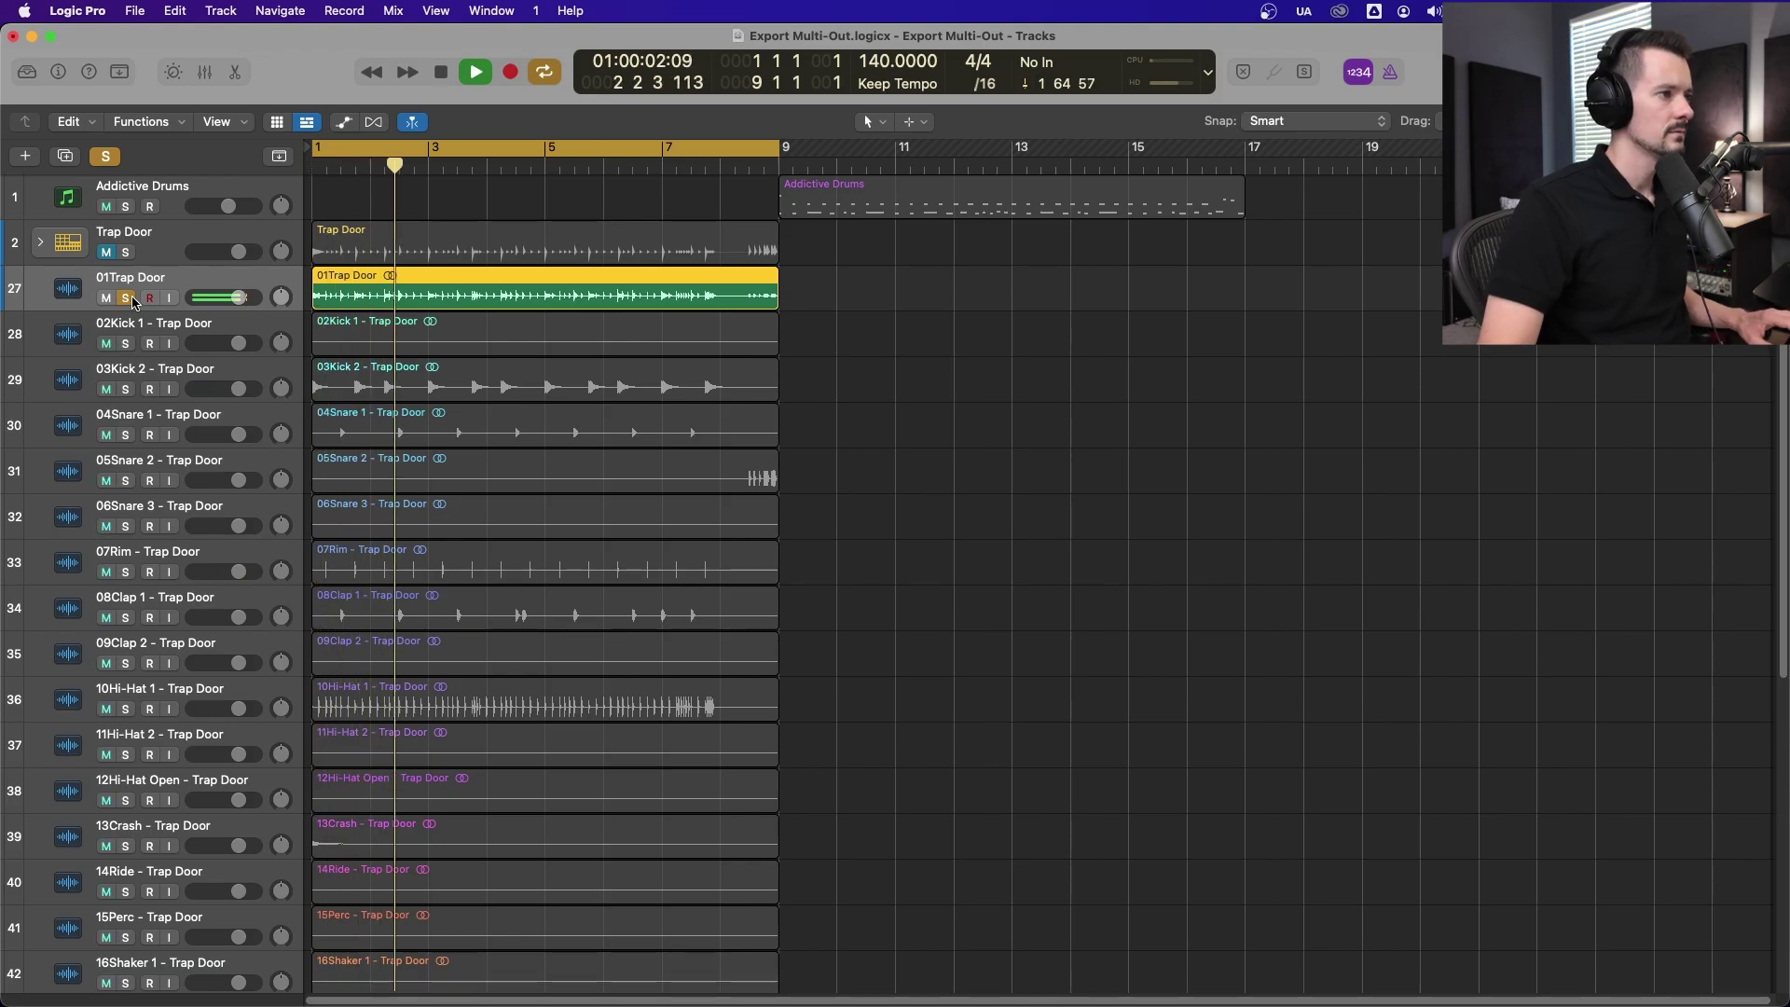
pyautogui.press('space')
pyautogui.click(131, 298)
# Solo 03Kick 2, 04Snare 1, 08Clap 1, 10Hi-Hat 1 and 07Rim during playback.
pyautogui.click(126, 389)
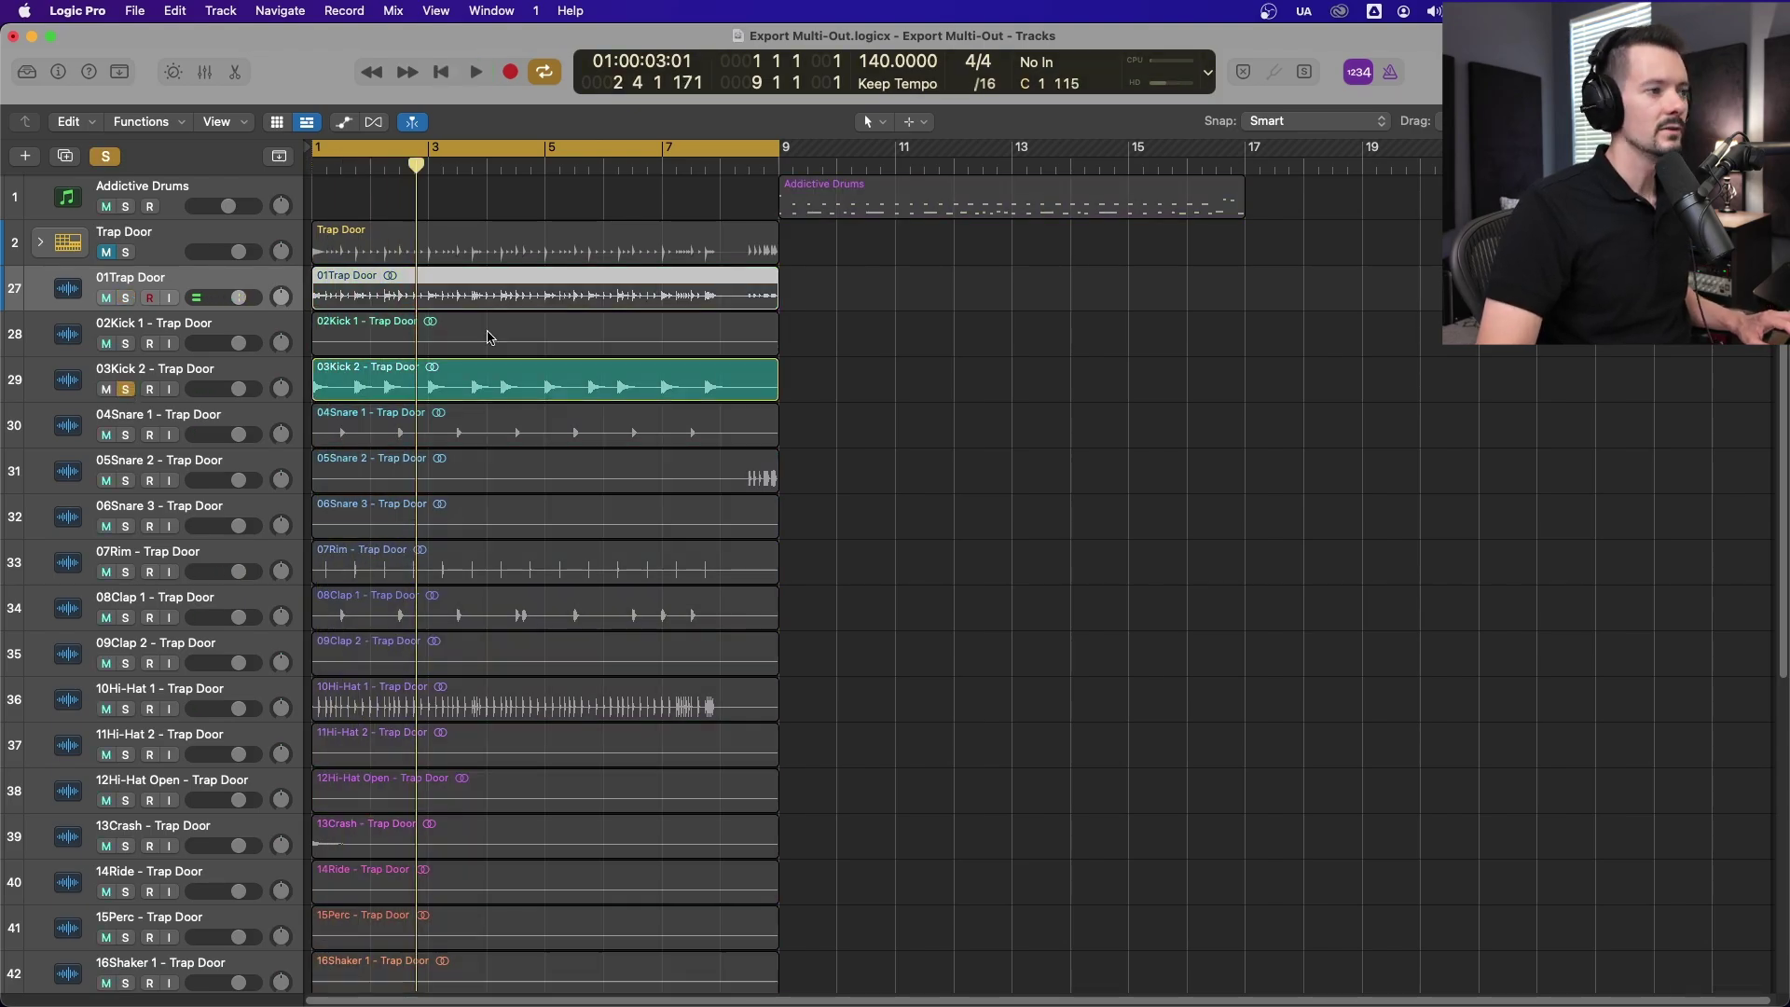
pyautogui.scroll(-4, 315, 324)
pyautogui.click(125, 281)
pyautogui.press('space')
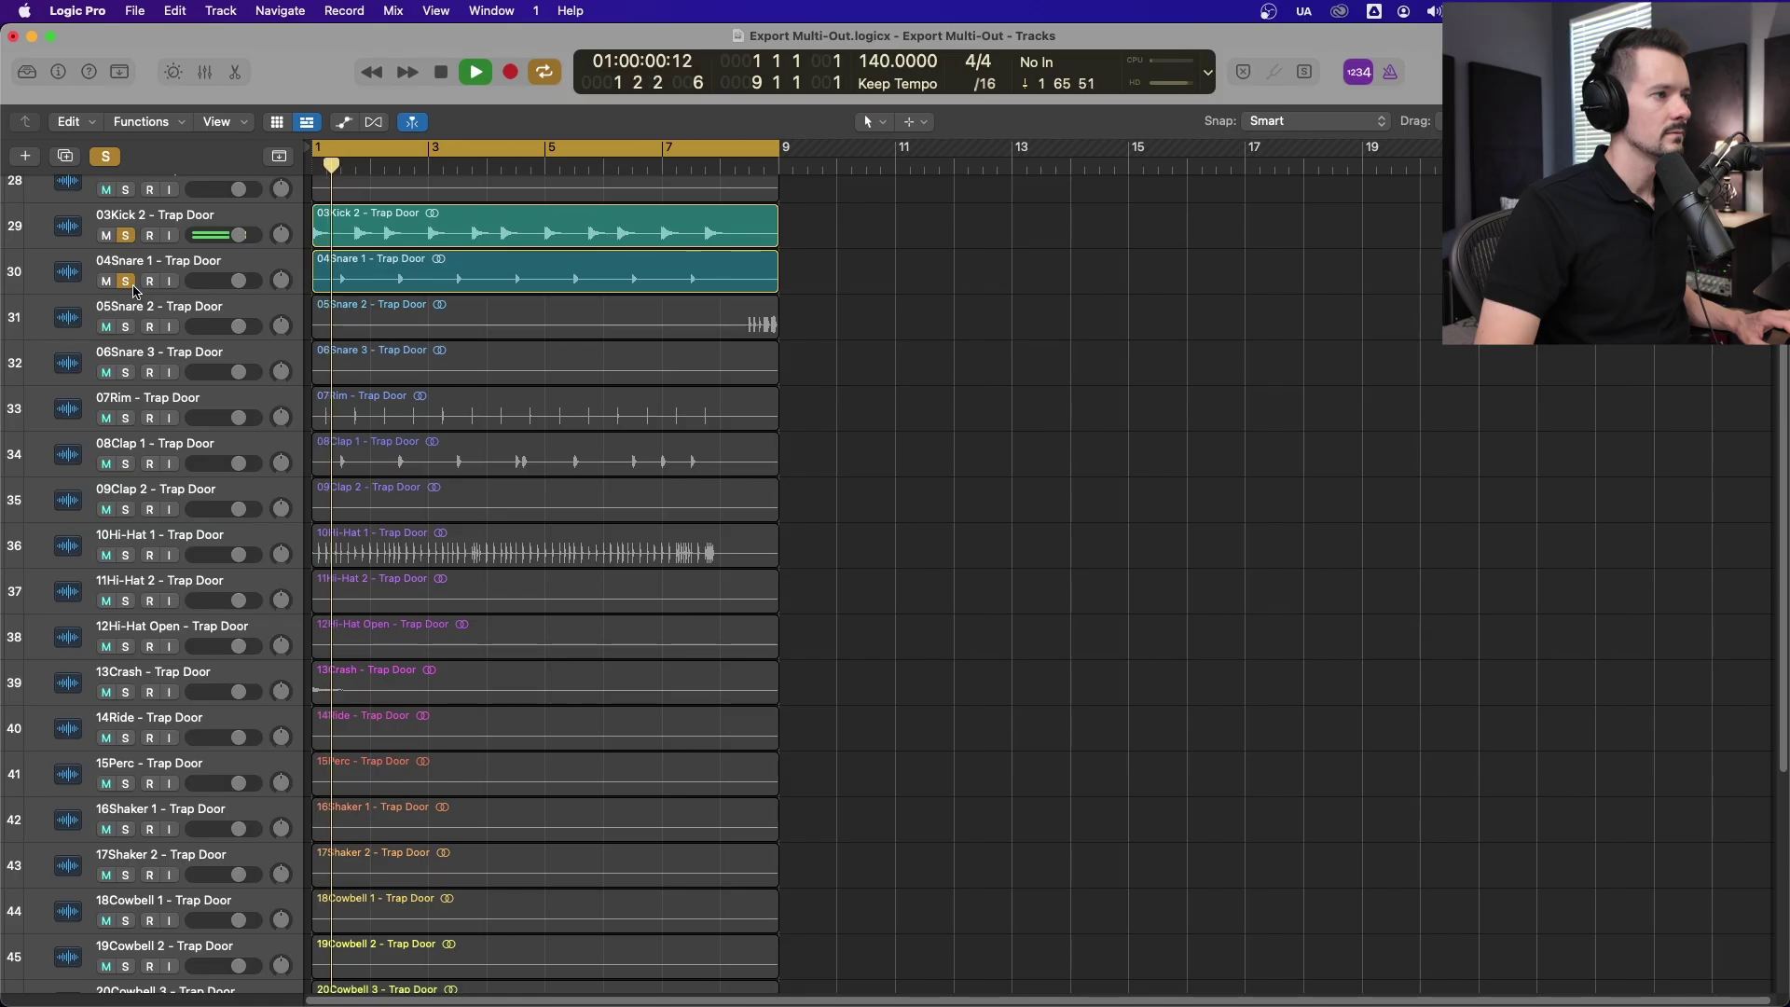
pyautogui.click(125, 463)
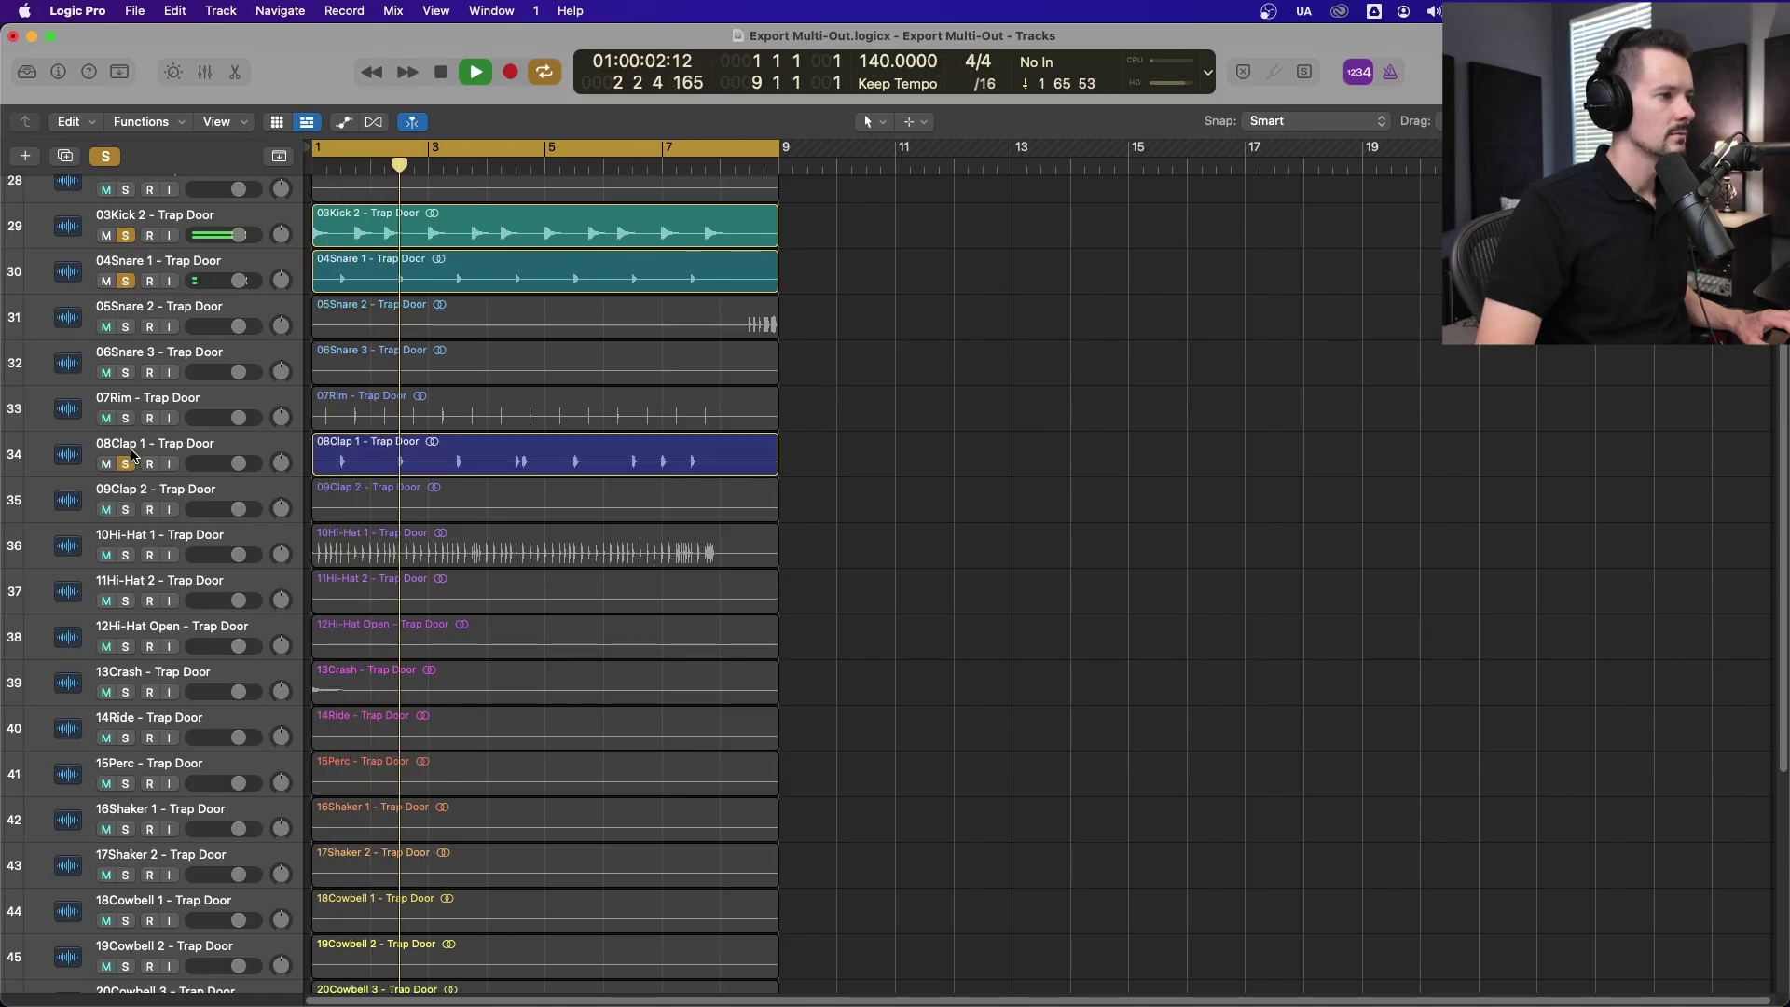
pyautogui.click(125, 554)
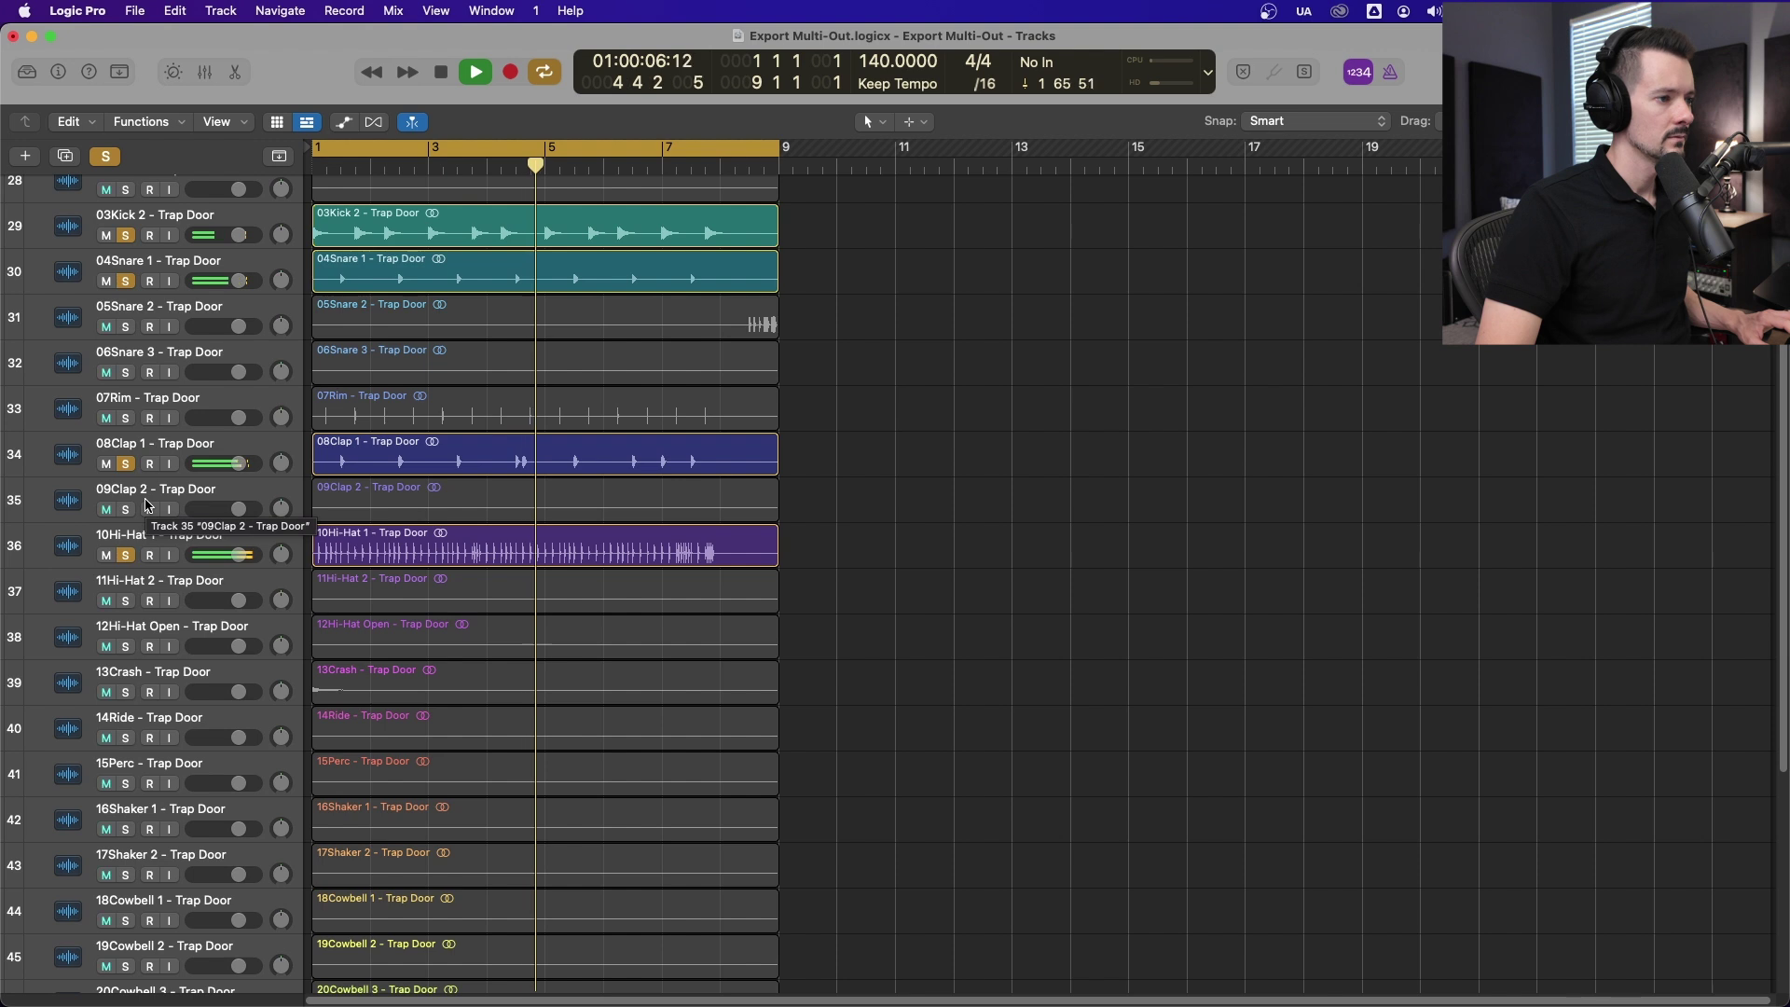
pyautogui.click(125, 417)
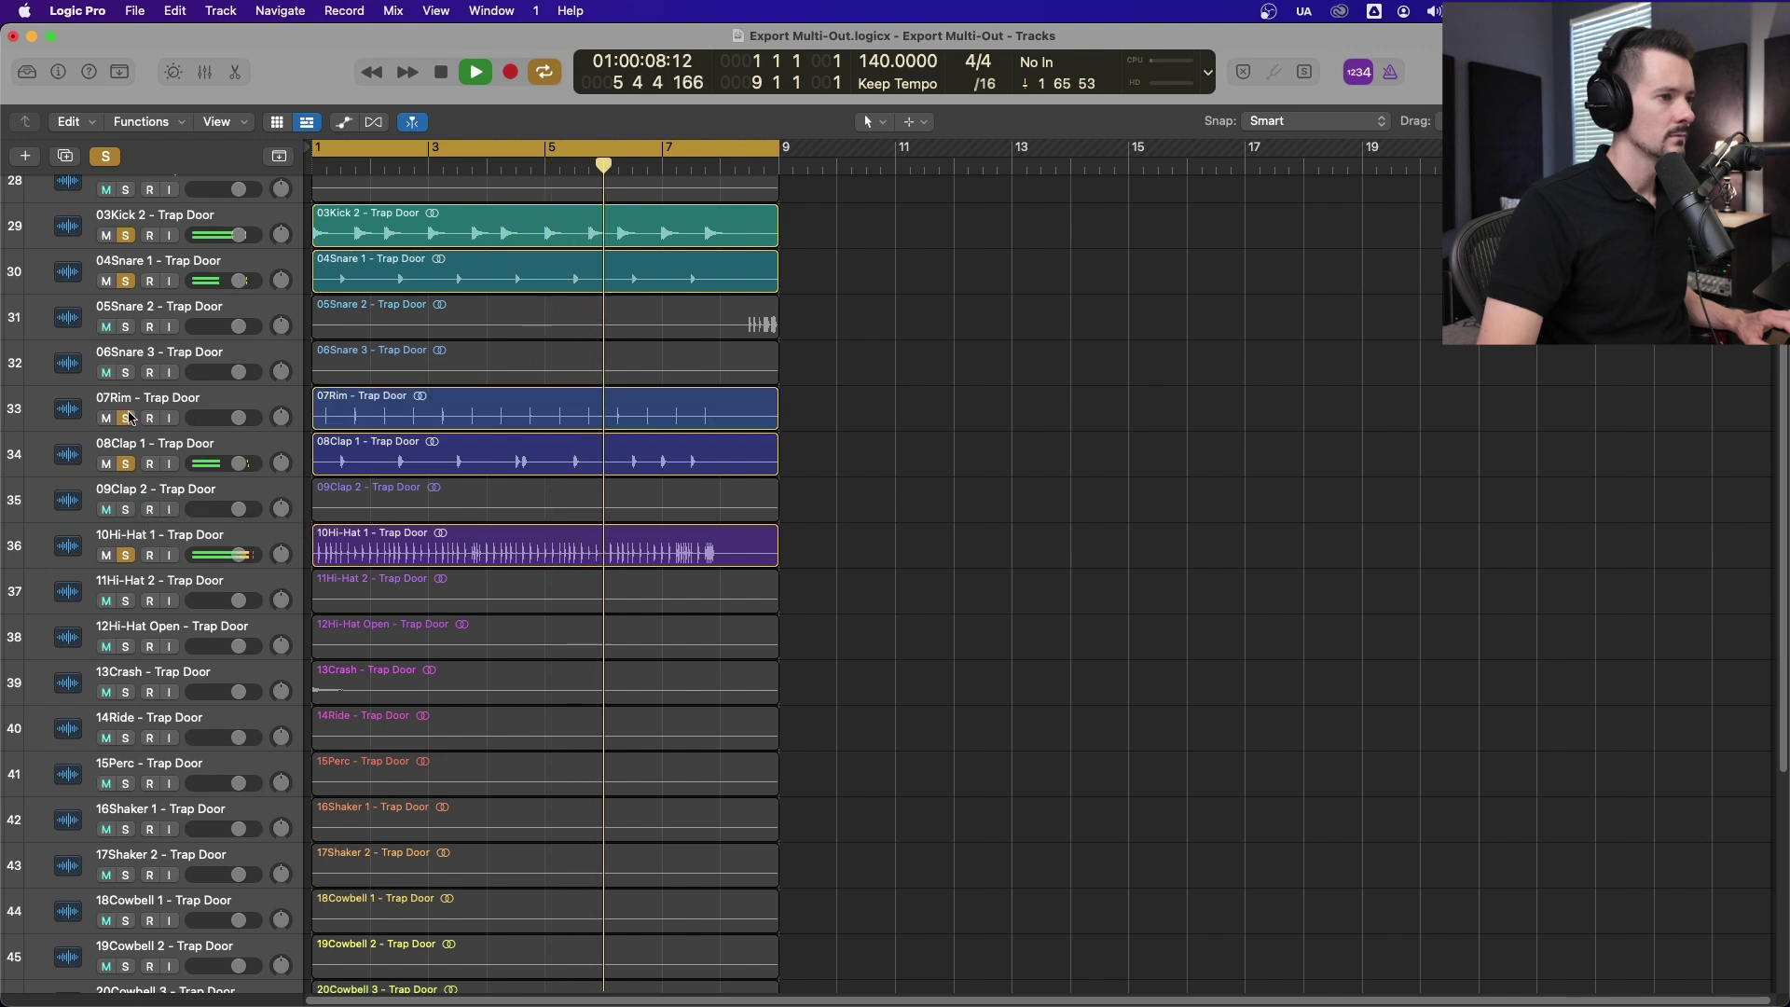
pyautogui.scroll(-8, 245, 428)
pyautogui.scroll(9, 828, 416)
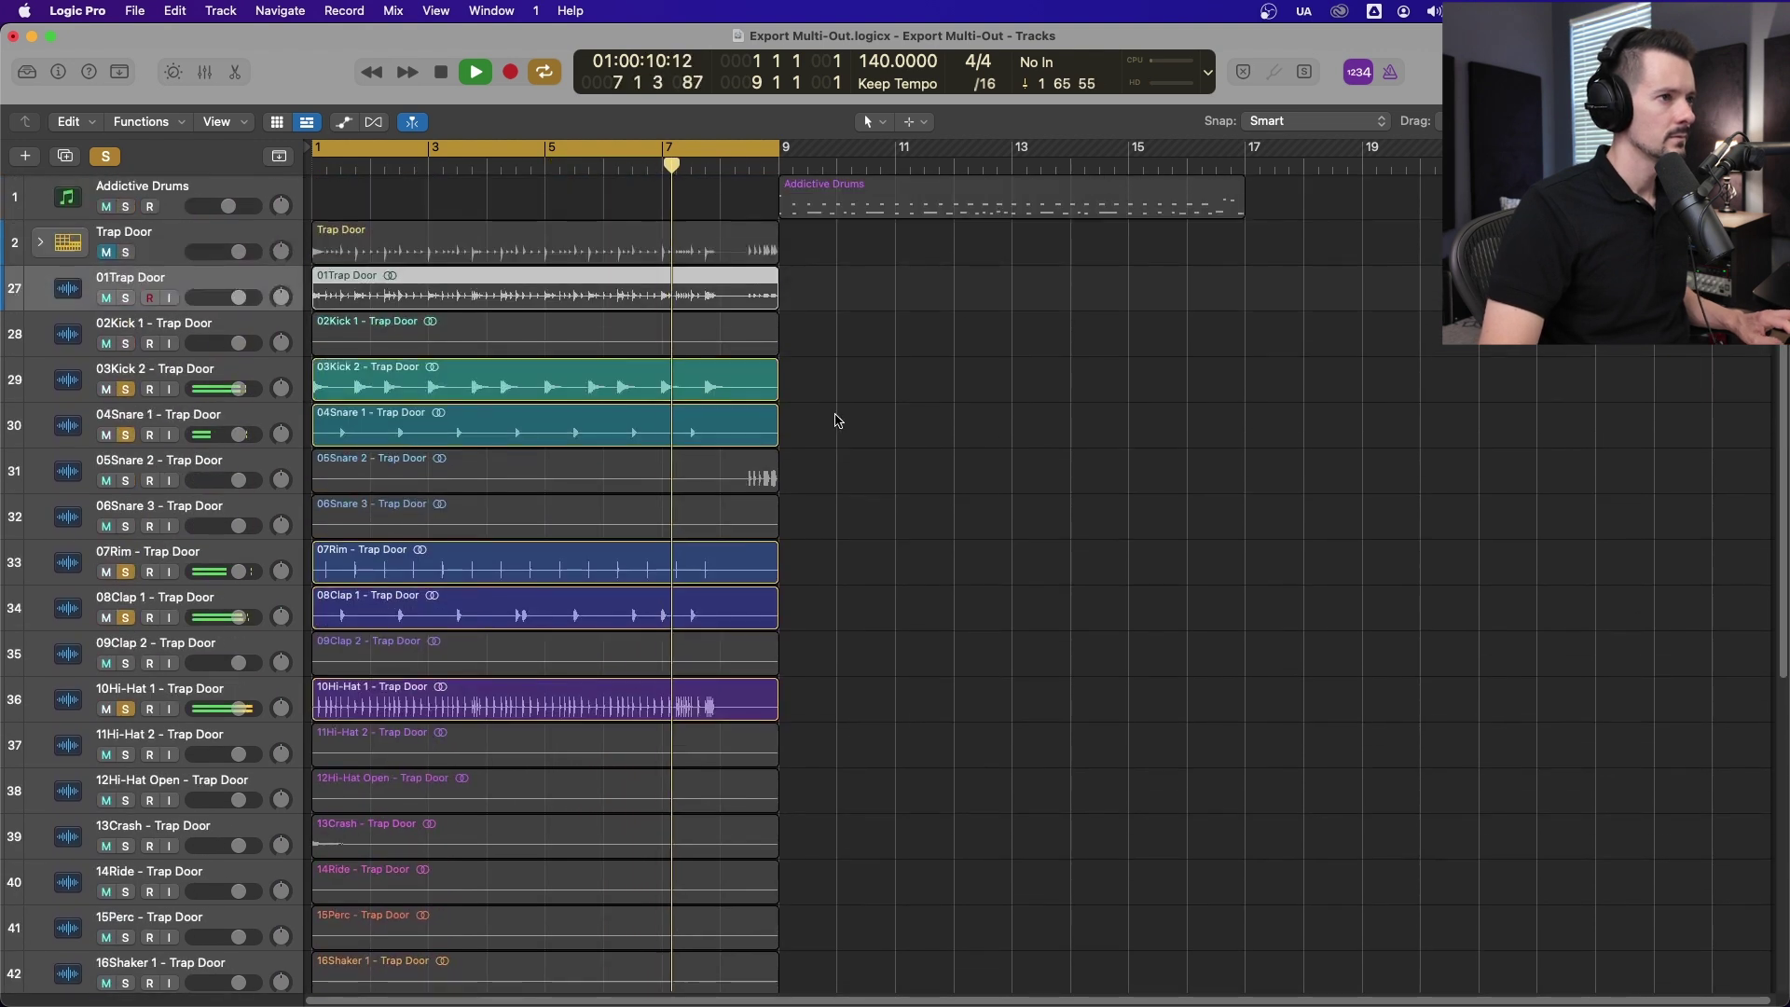
# Stop playback and delete the empty stem regions.
pyautogui.press('space')
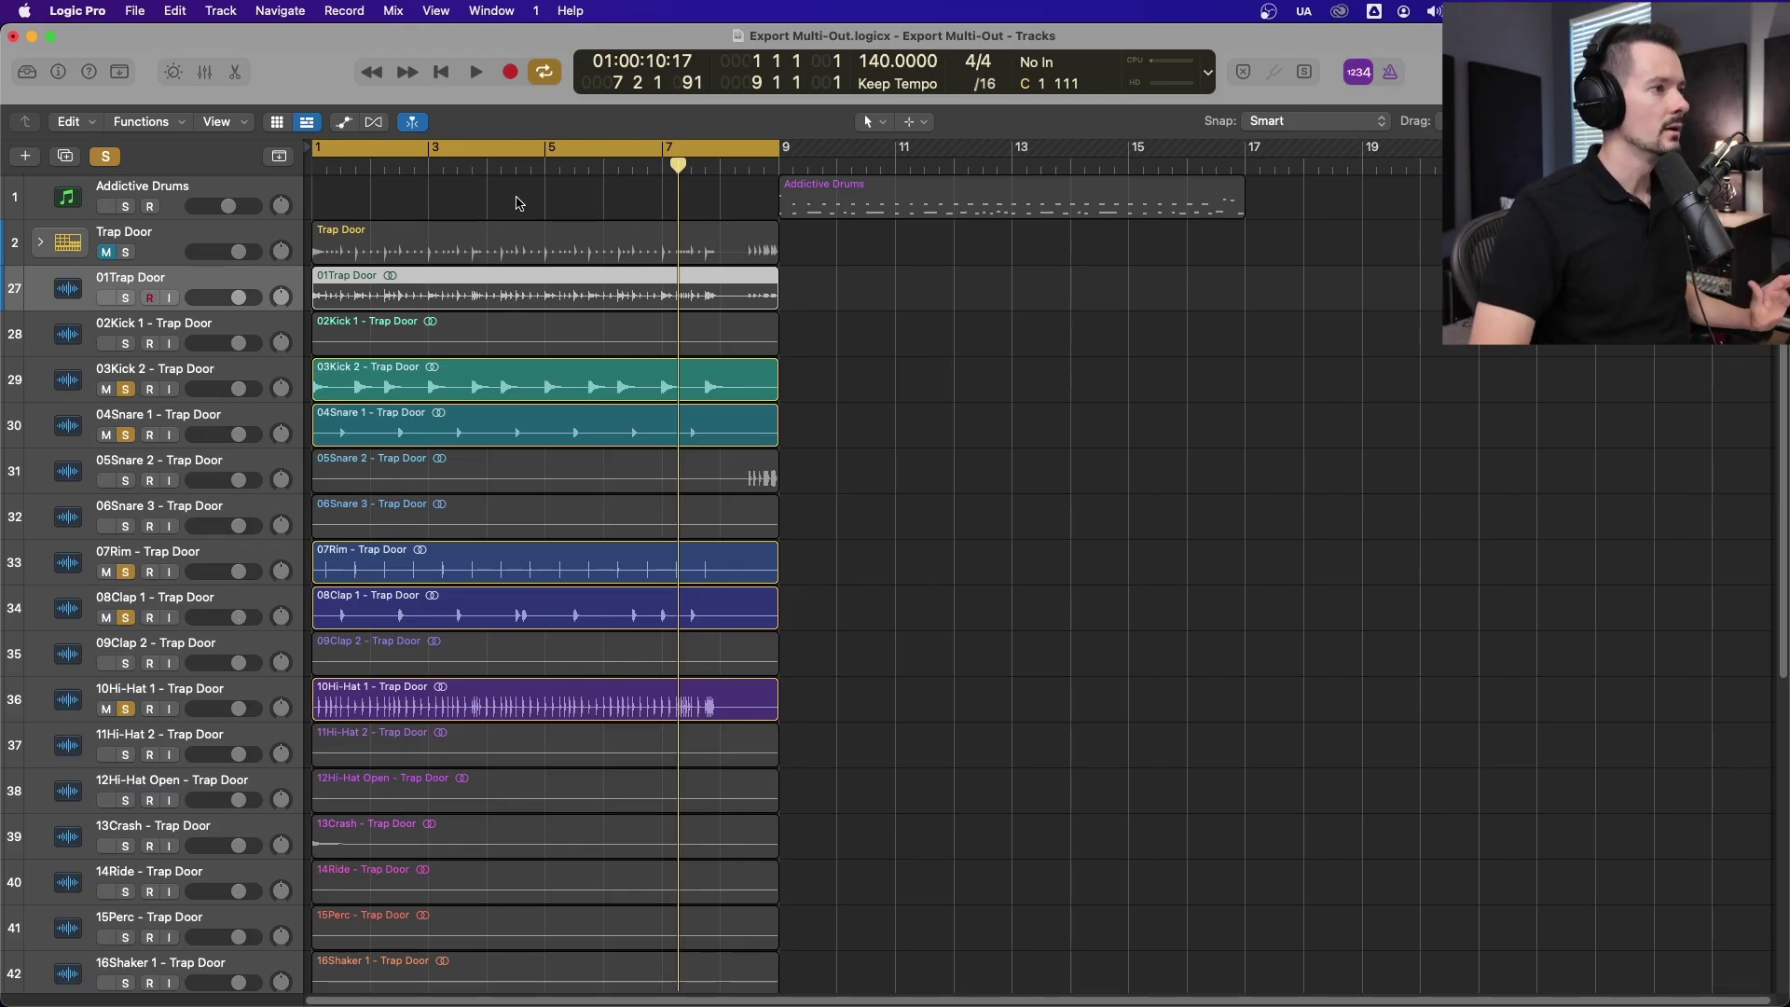
pyautogui.moveTo(681, 195); pyautogui.dragTo(723, 196)
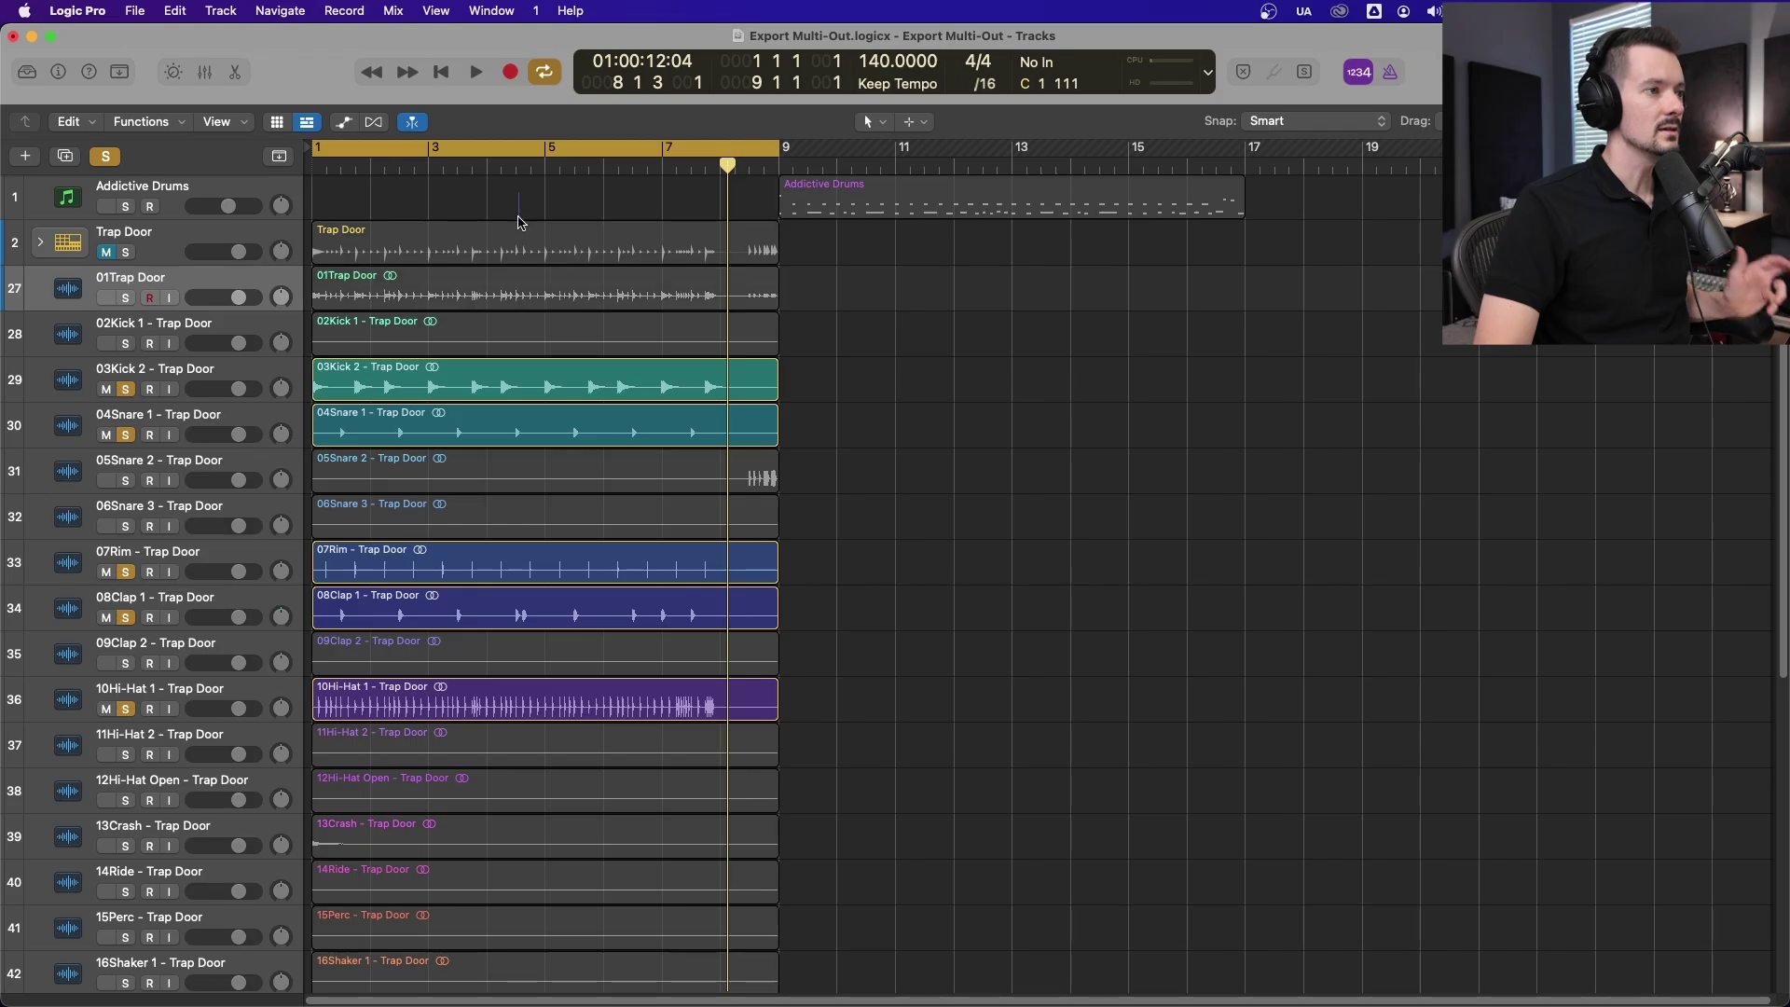
pyautogui.moveTo(519, 187); pyautogui.dragTo(443, 970)
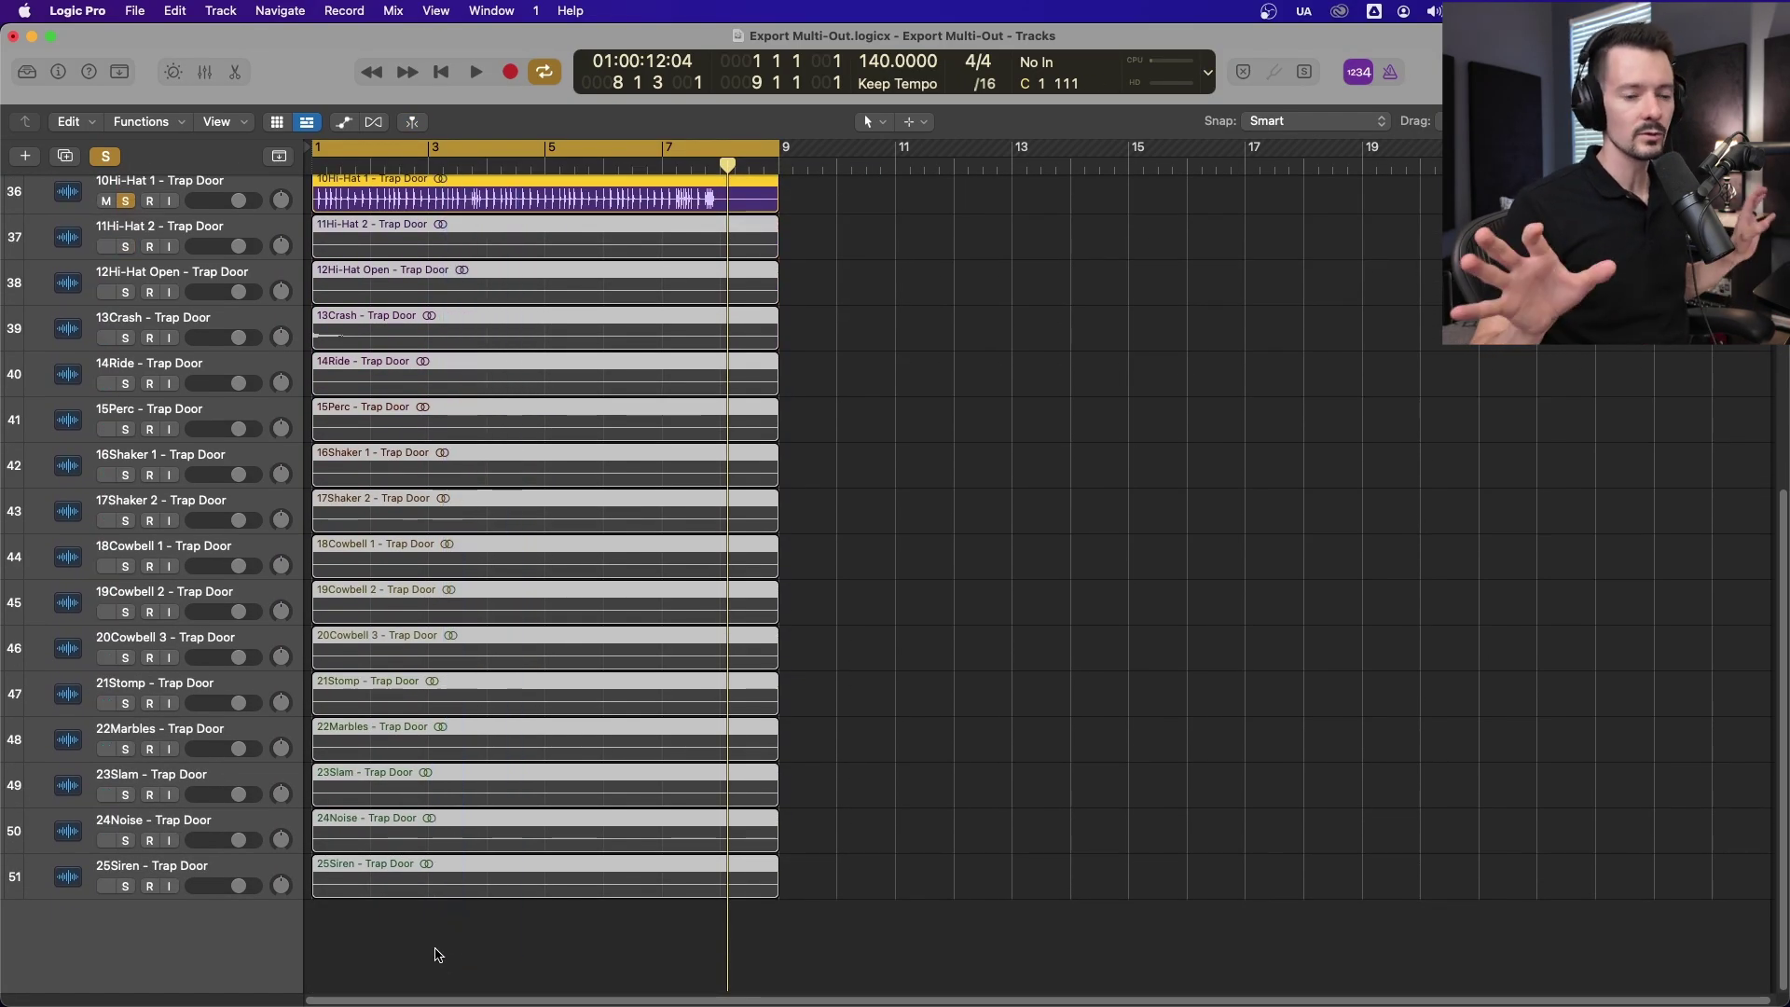
pyautogui.press('Delete')
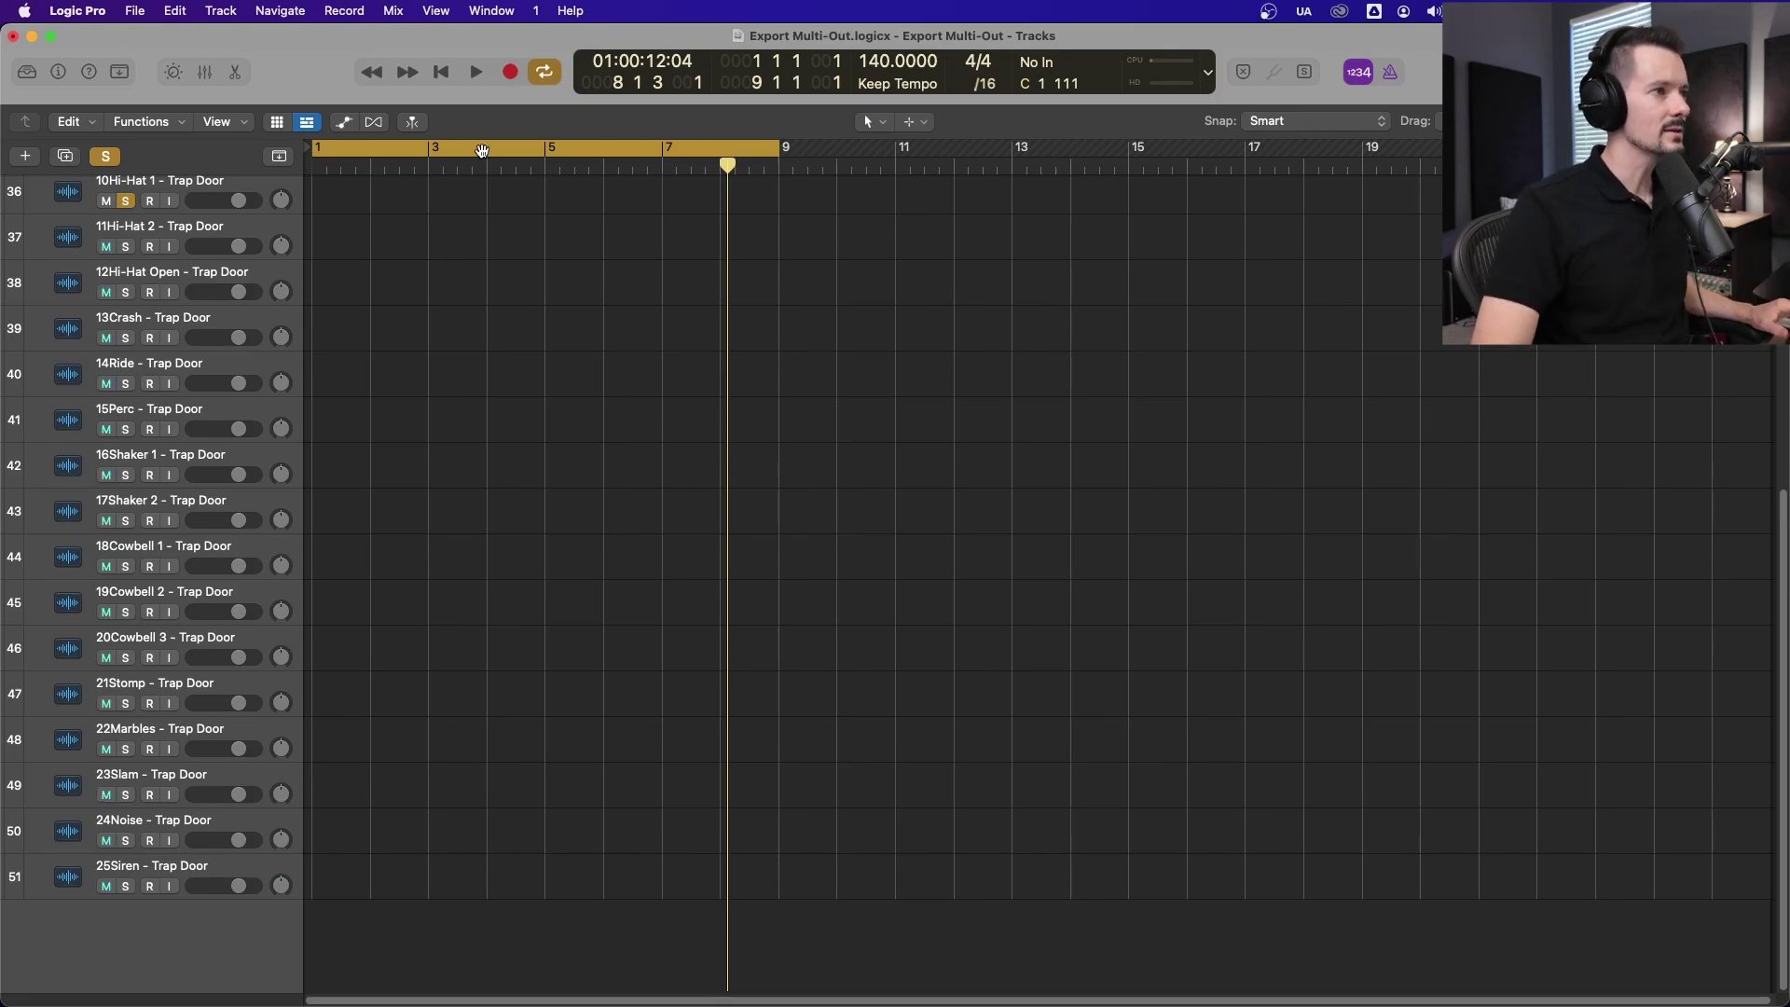
# Turn off Cycle and delete all stem tracks below Addictive Drums.
pyautogui.click(482, 151)
pyautogui.scroll(8, 79, 419)
pyautogui.scroll(-10, 151, 934)
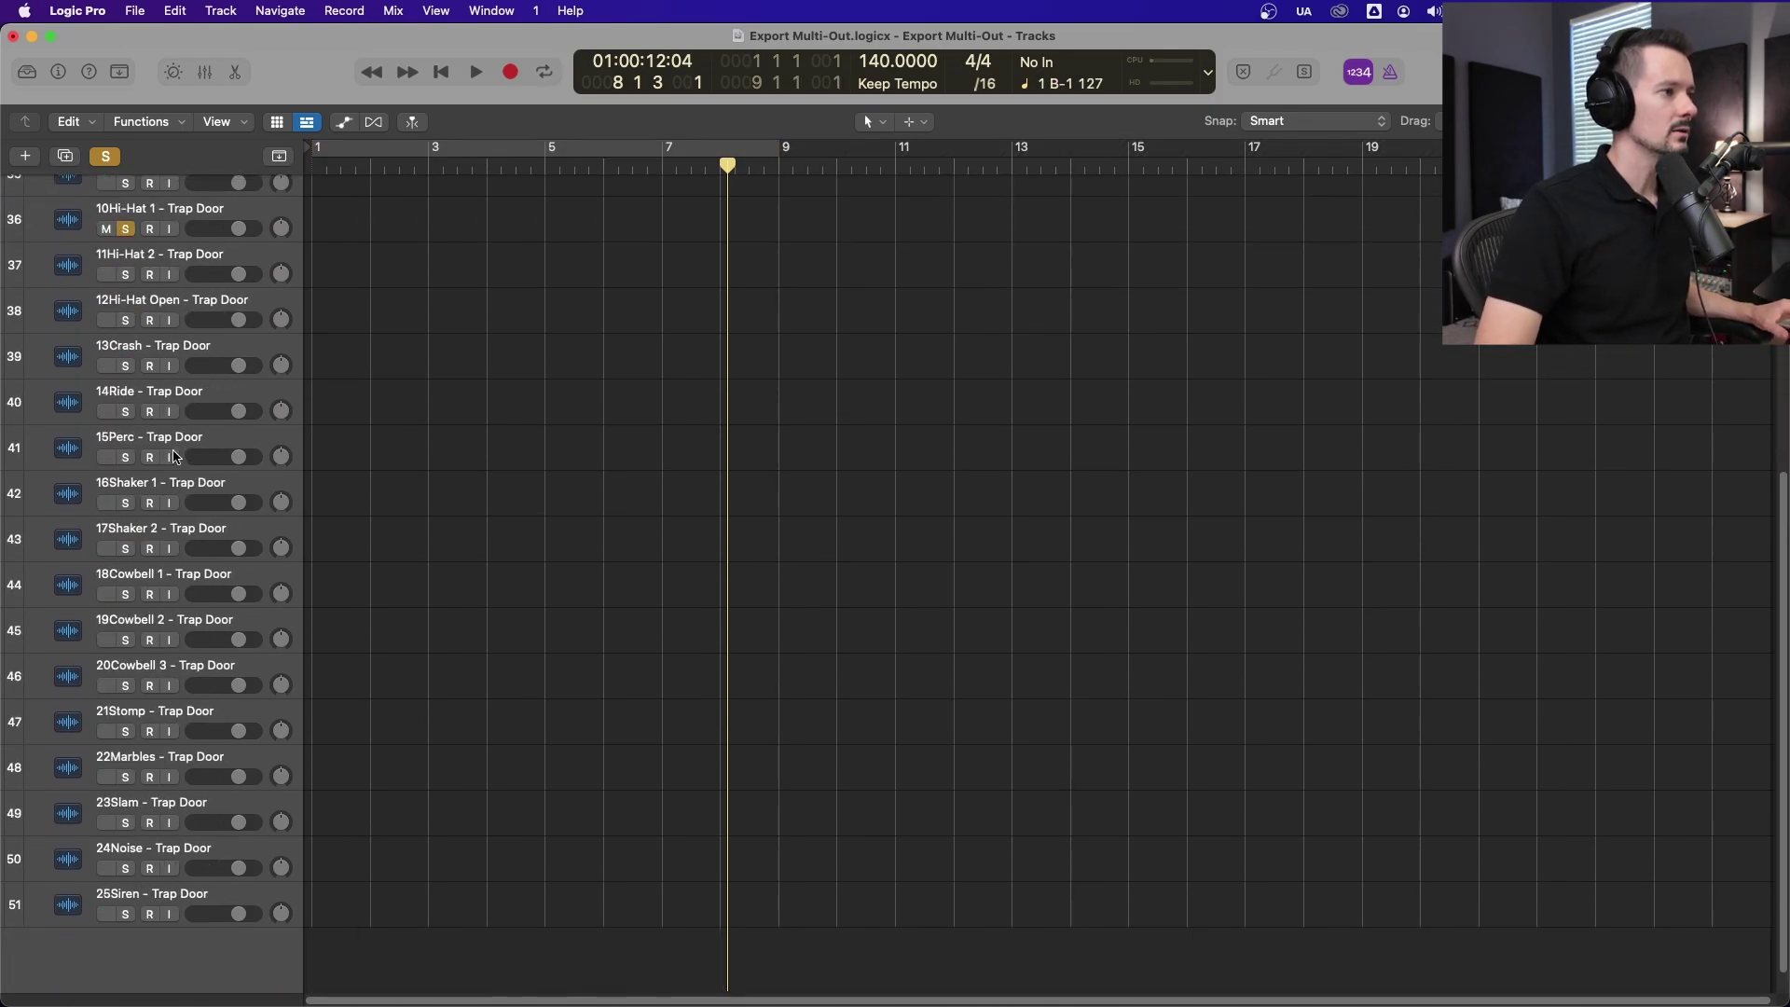
pyautogui.keyDown('shift'); pyautogui.click(221, 862); pyautogui.keyUp('shift')
pyautogui.press('super+BackSpace')
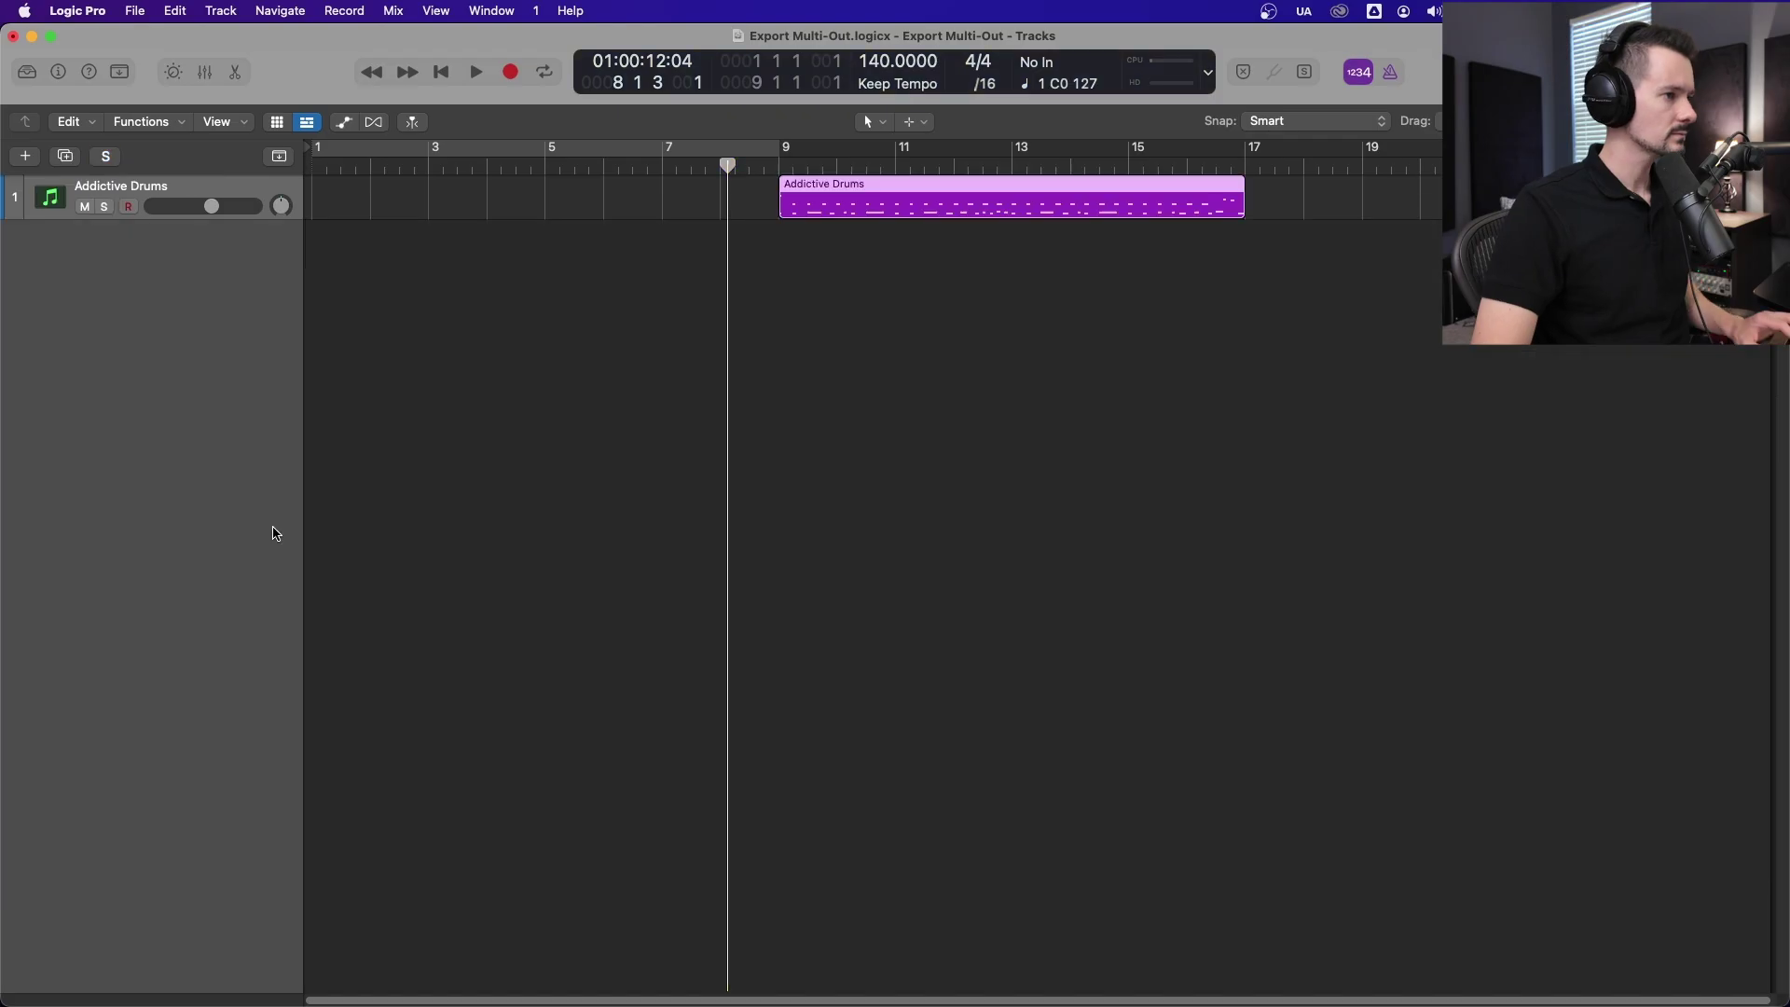
# Move the Addictive Drums region to bar 1 and play it from the start.
pyautogui.moveTo(956, 197); pyautogui.dragTo(489, 197)
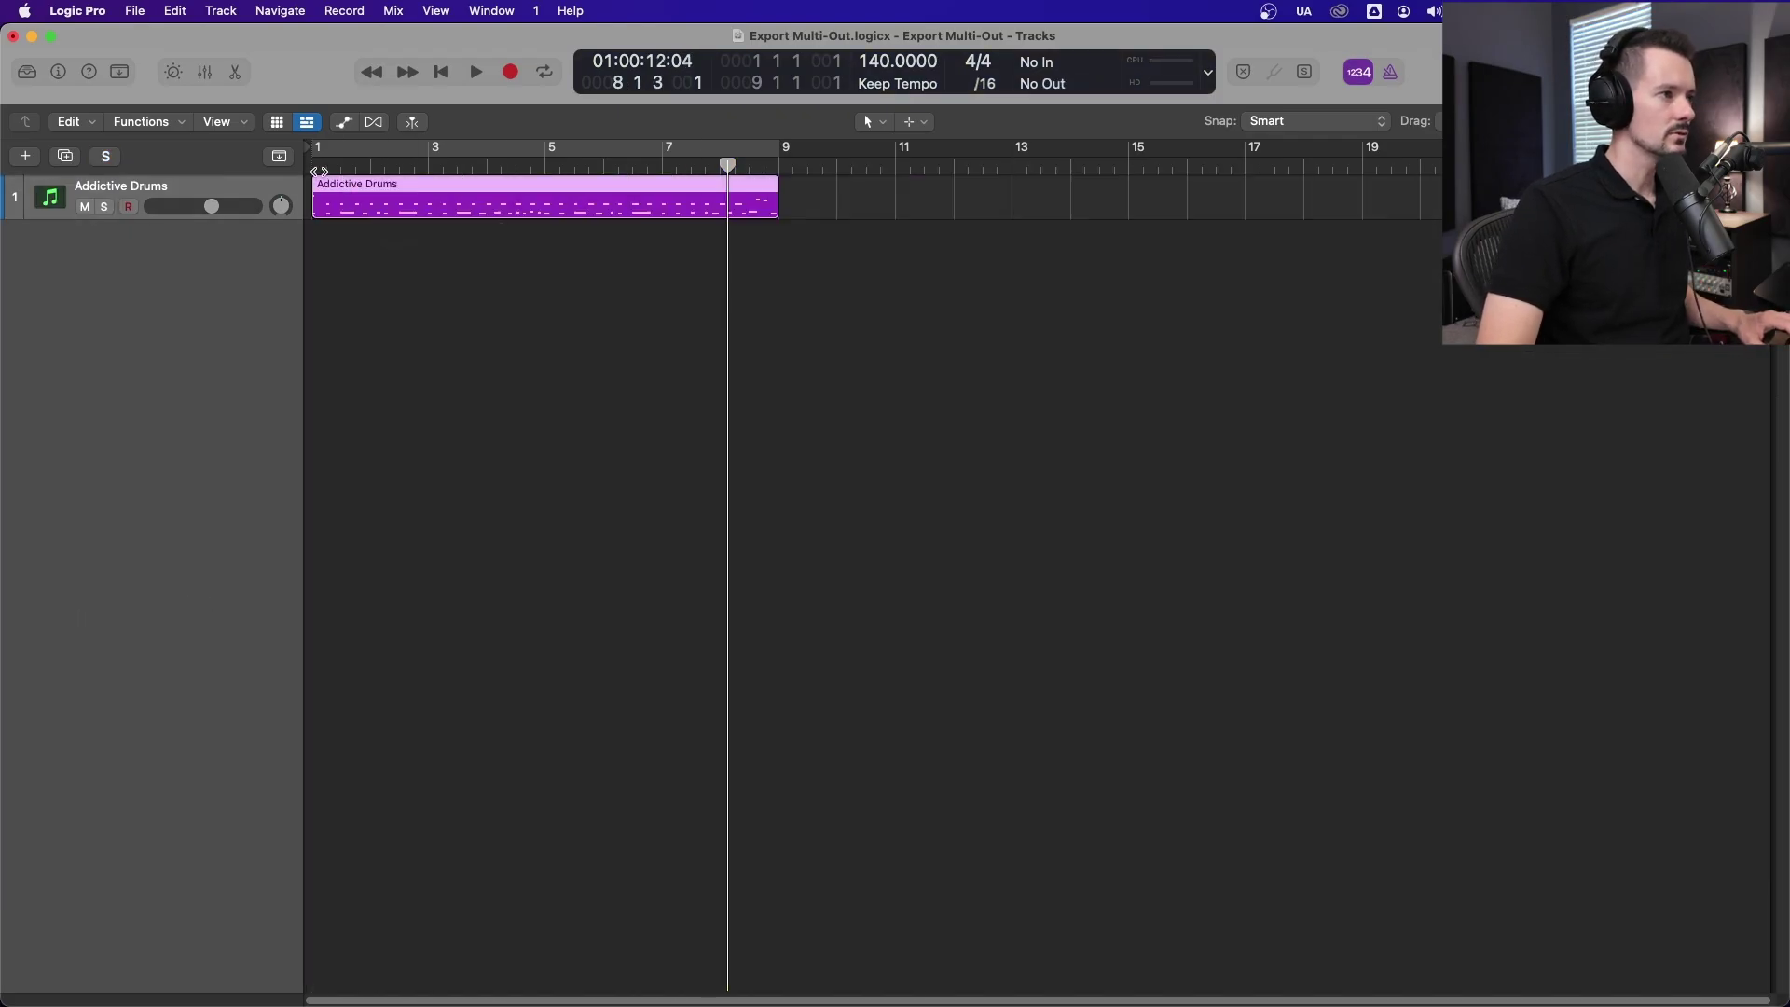
pyautogui.press('Return')
pyautogui.press('space')
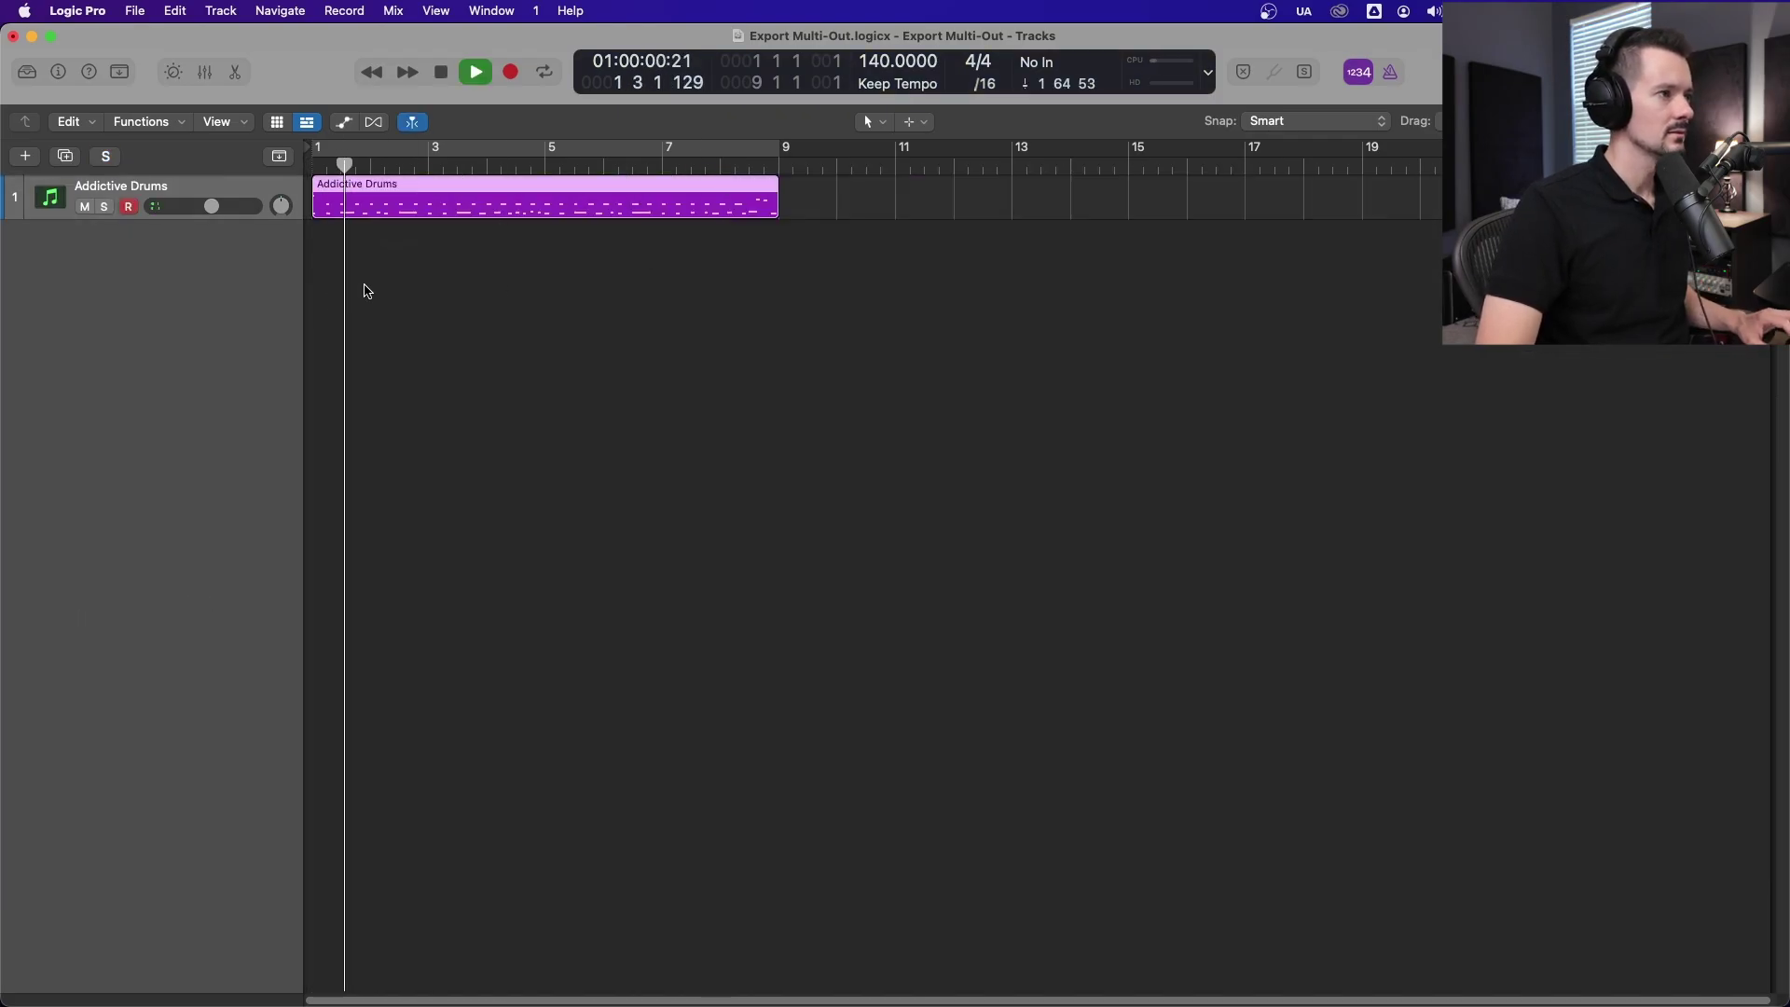
pyautogui.click(363, 287)
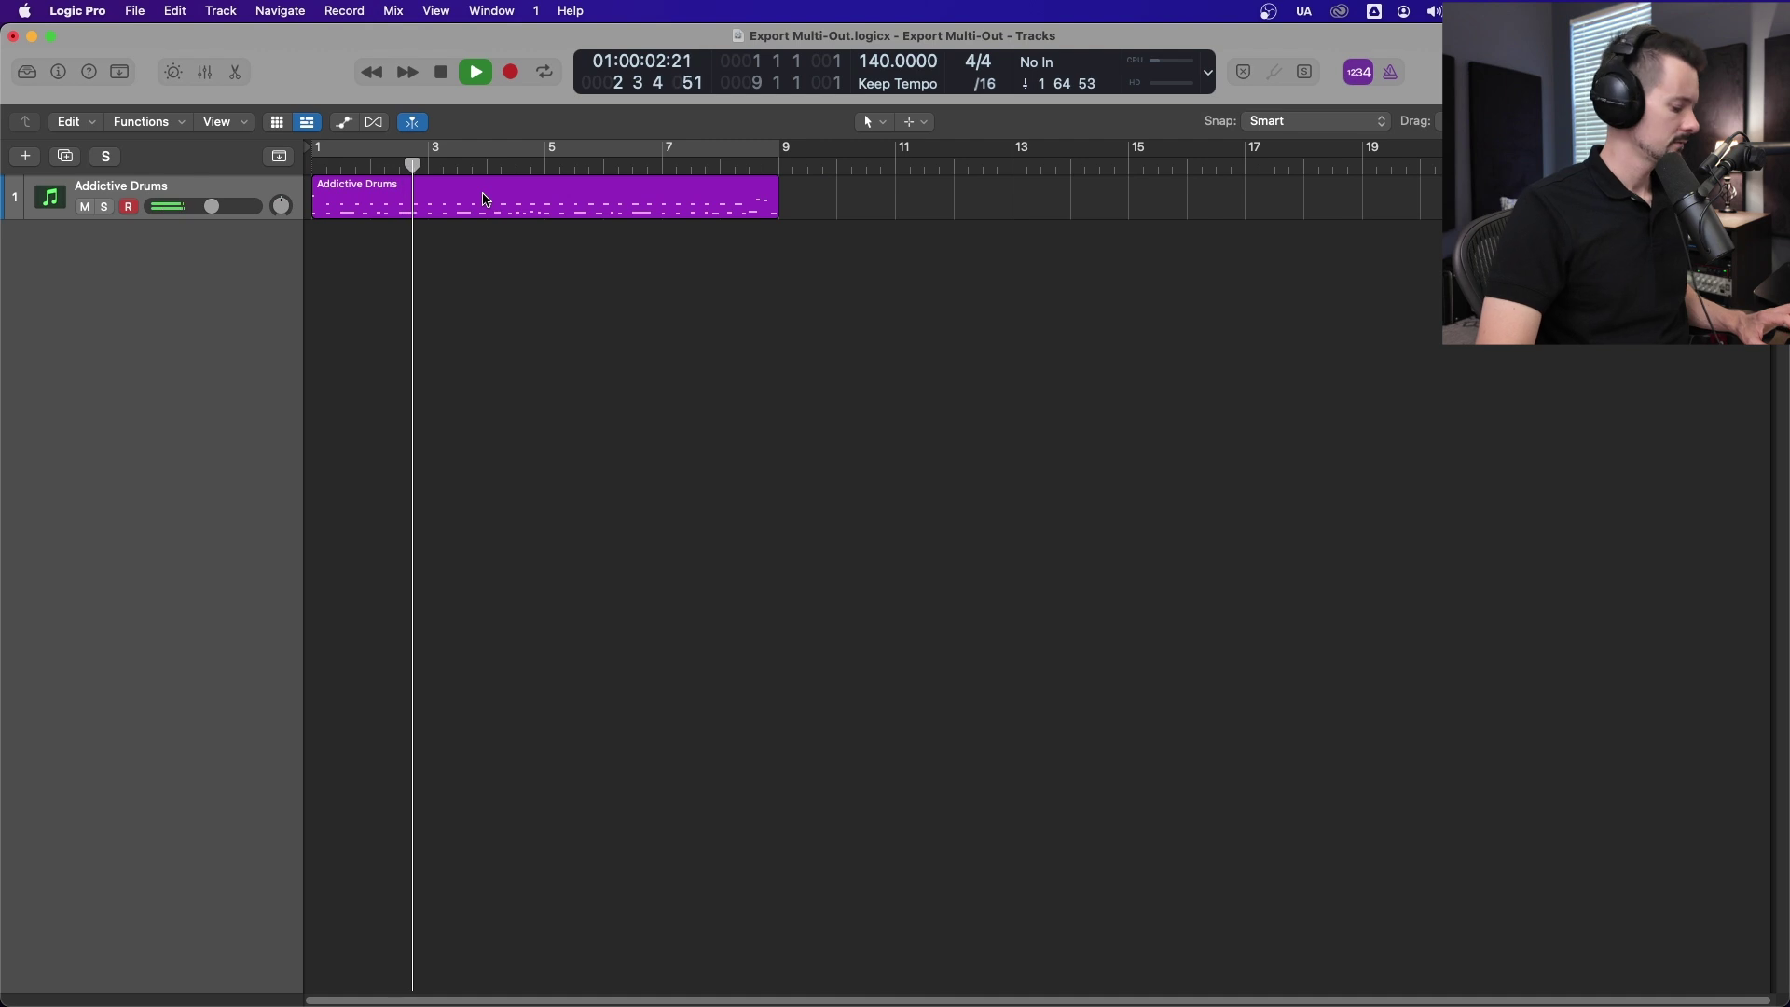
pyautogui.press('space')
# Show the Mixer and delete the Aux 4 through Aux 17 channel strips.
pyautogui.press('x')
pyautogui.click(195, 718)
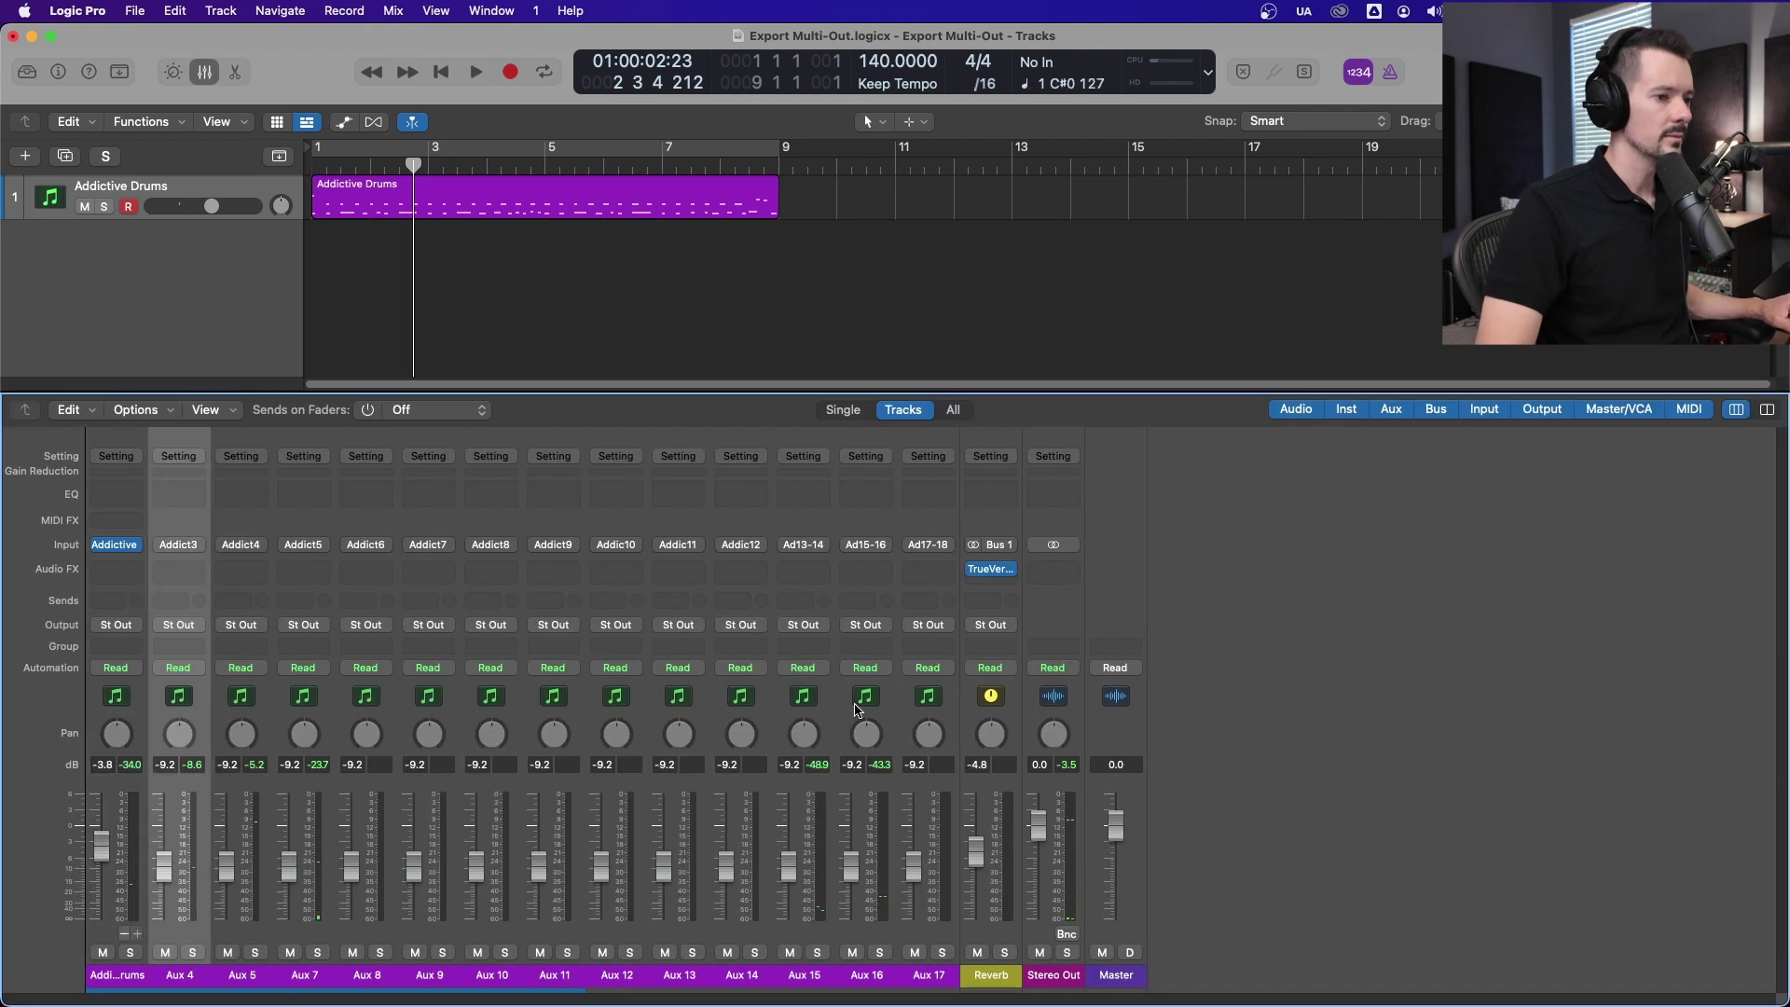
pyautogui.keyDown('shift'); pyautogui.click(929, 698); pyautogui.keyUp('shift')
pyautogui.press('Delete')
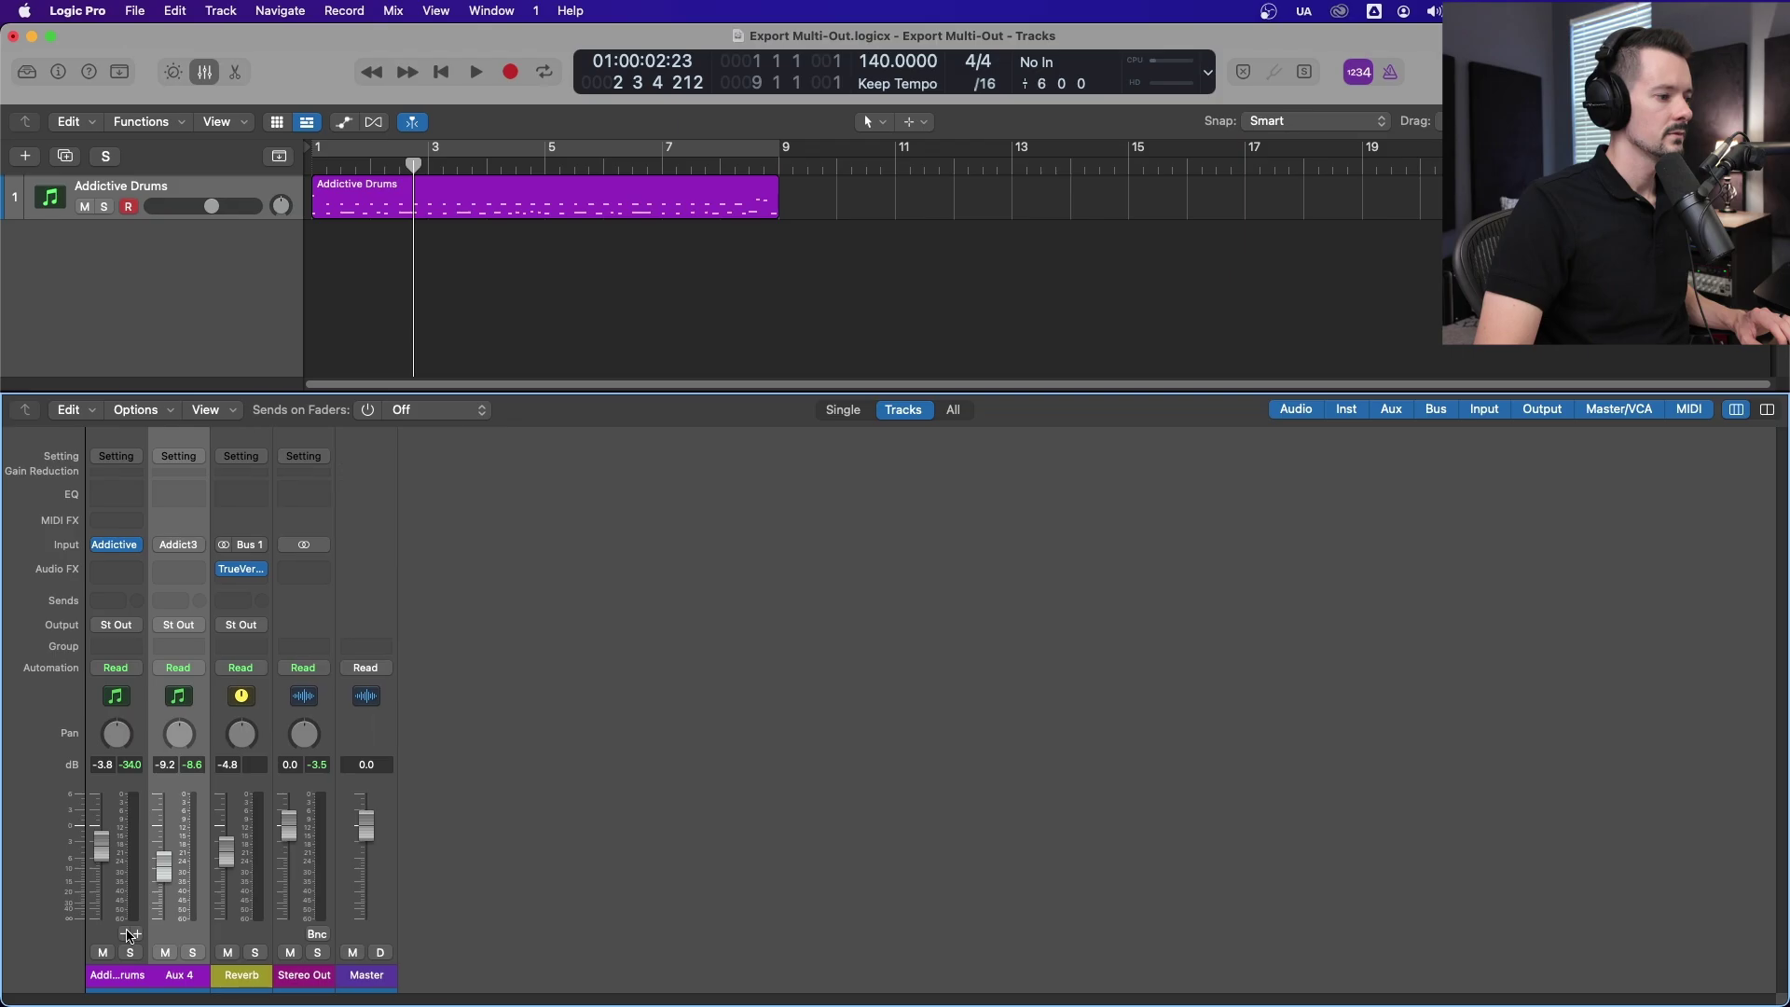
# Open the Addictive Drums 2 plug-in, browse its Input slot menu, audition, then close it.
pyautogui.click(180, 570)
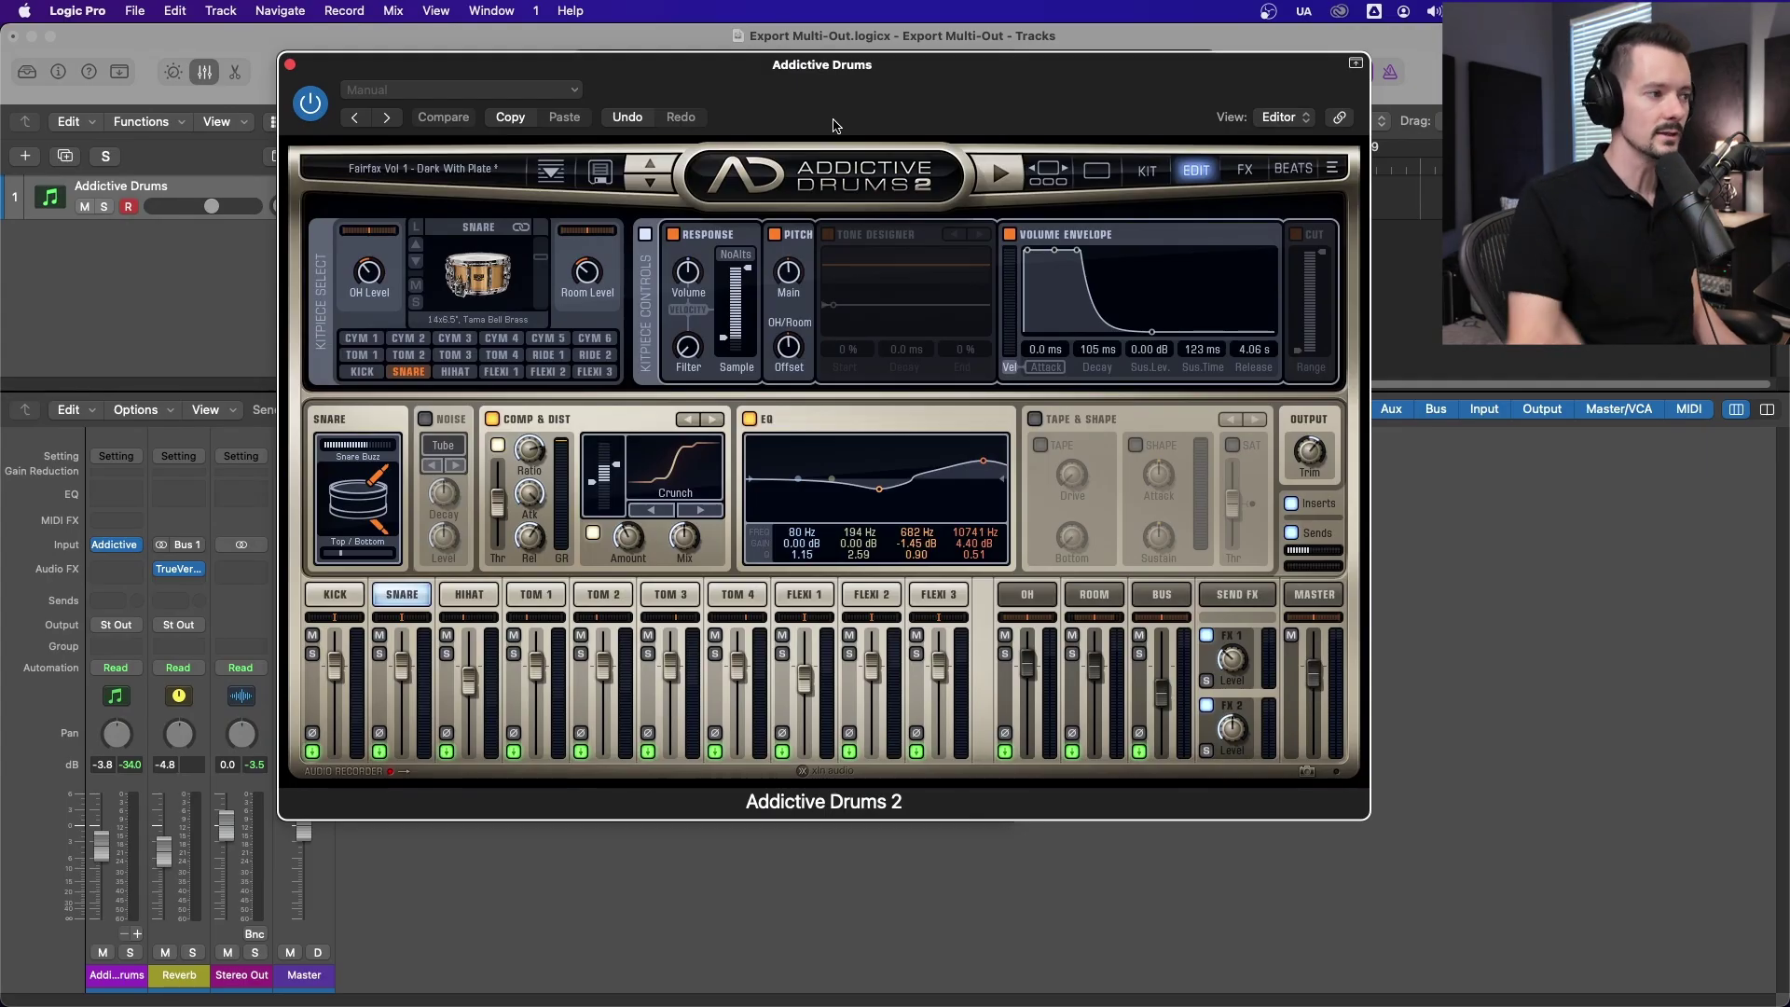
pyautogui.click(131, 548)
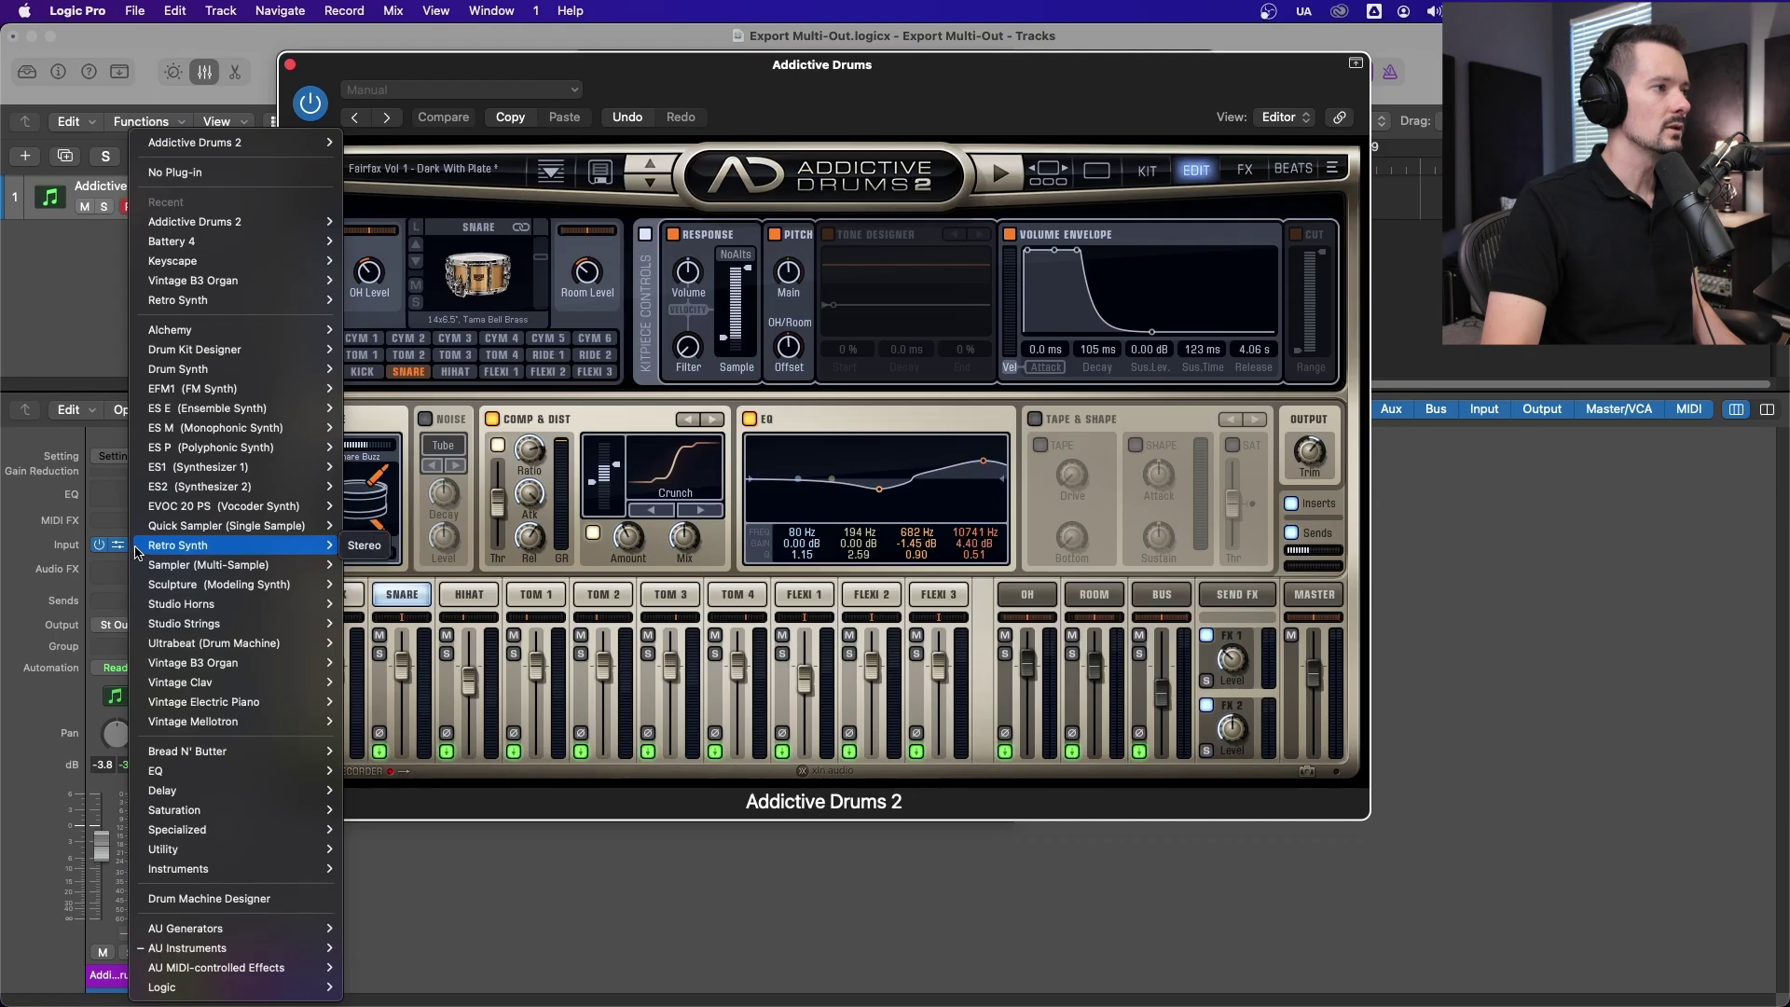
pyautogui.moveTo(251, 149)
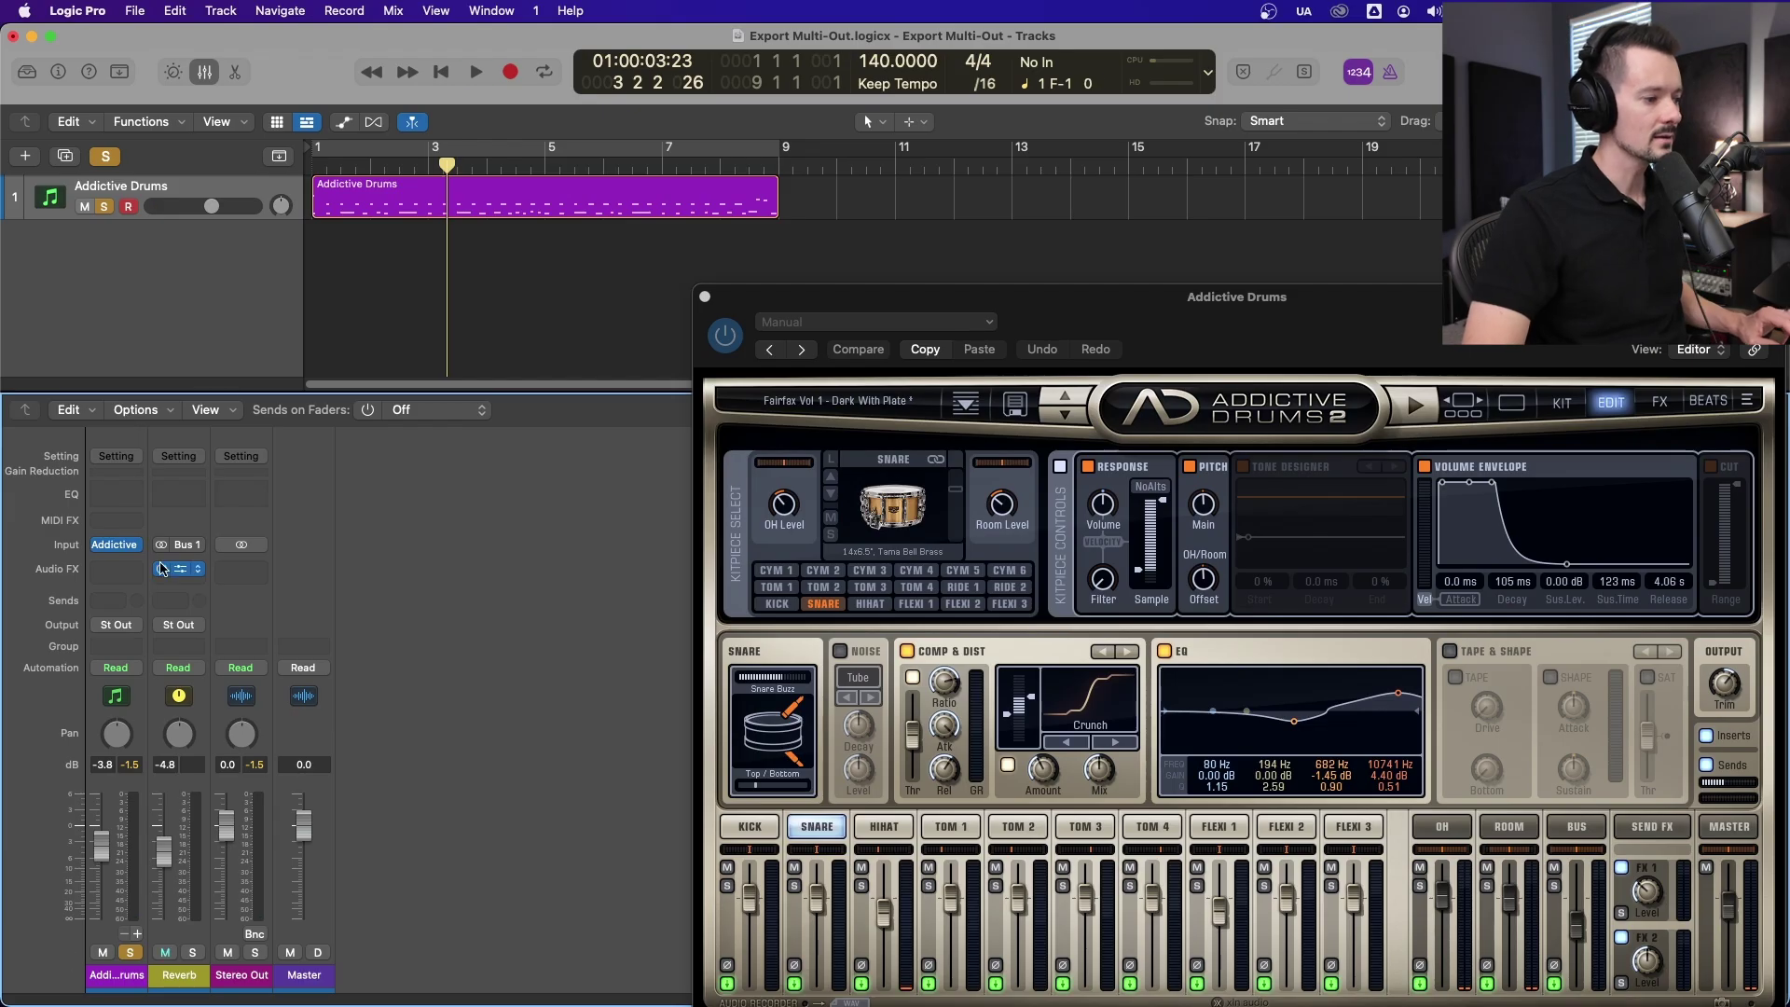
pyautogui.press('space')
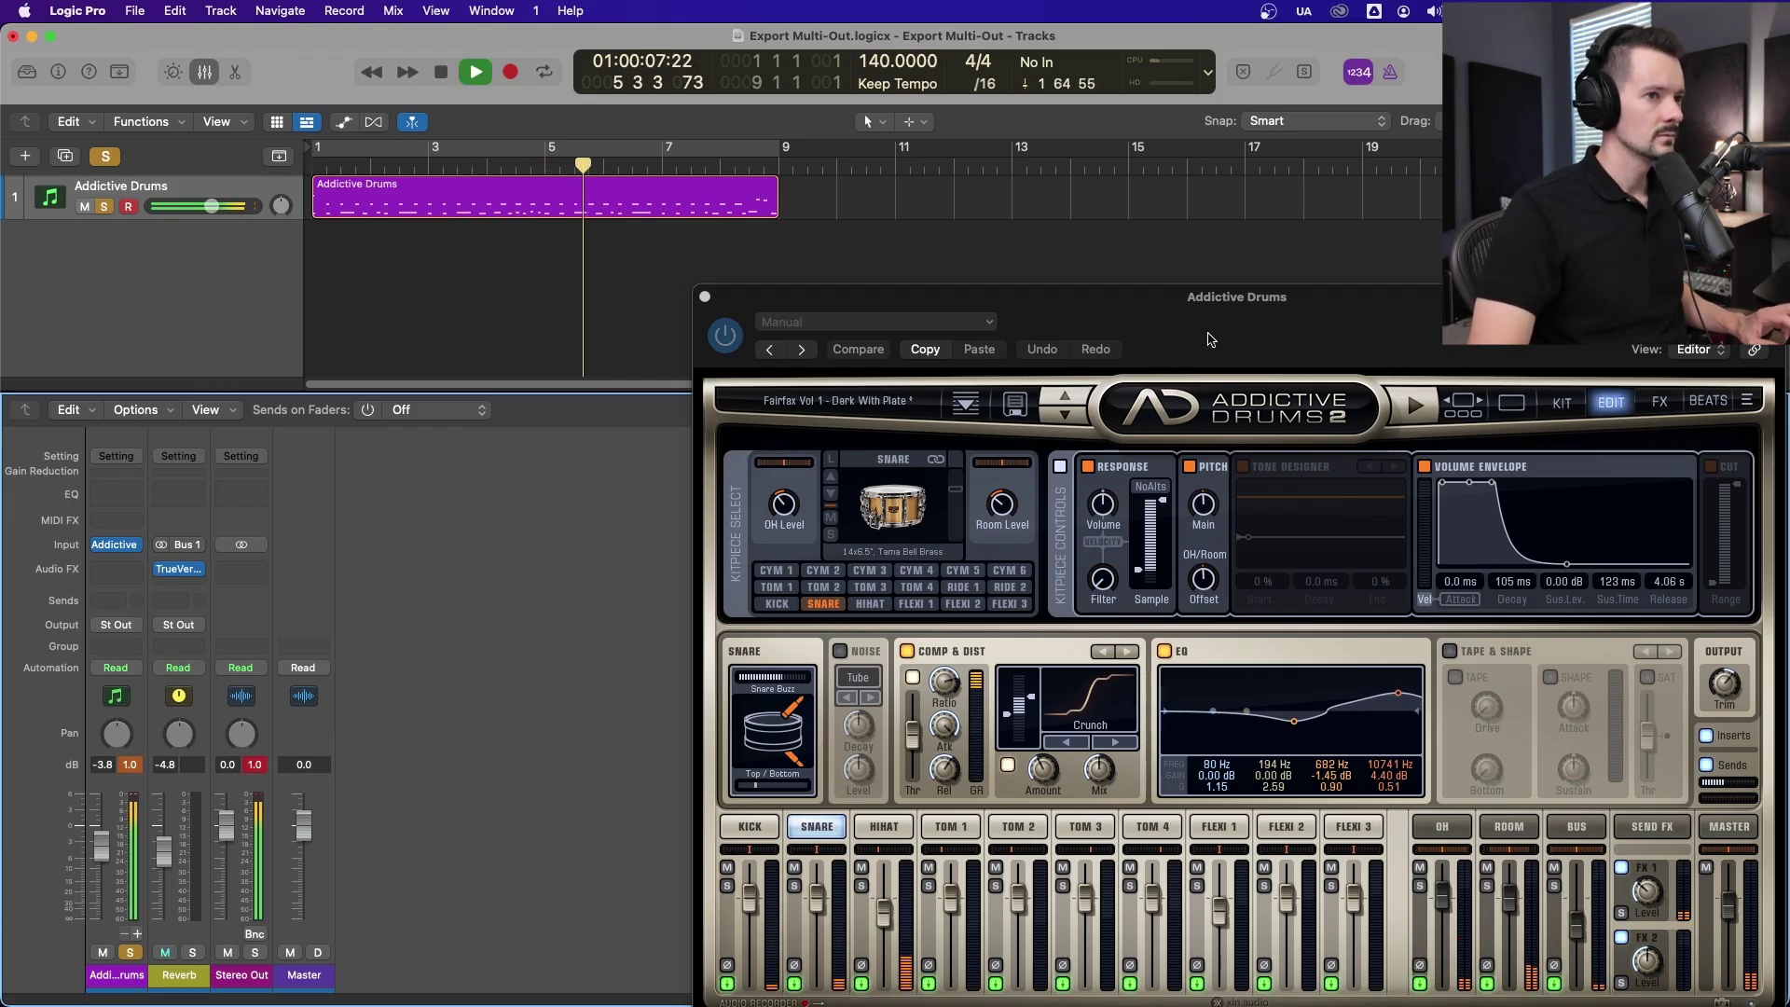
pyautogui.moveTo(1209, 340); pyautogui.dragTo(1022, 130)
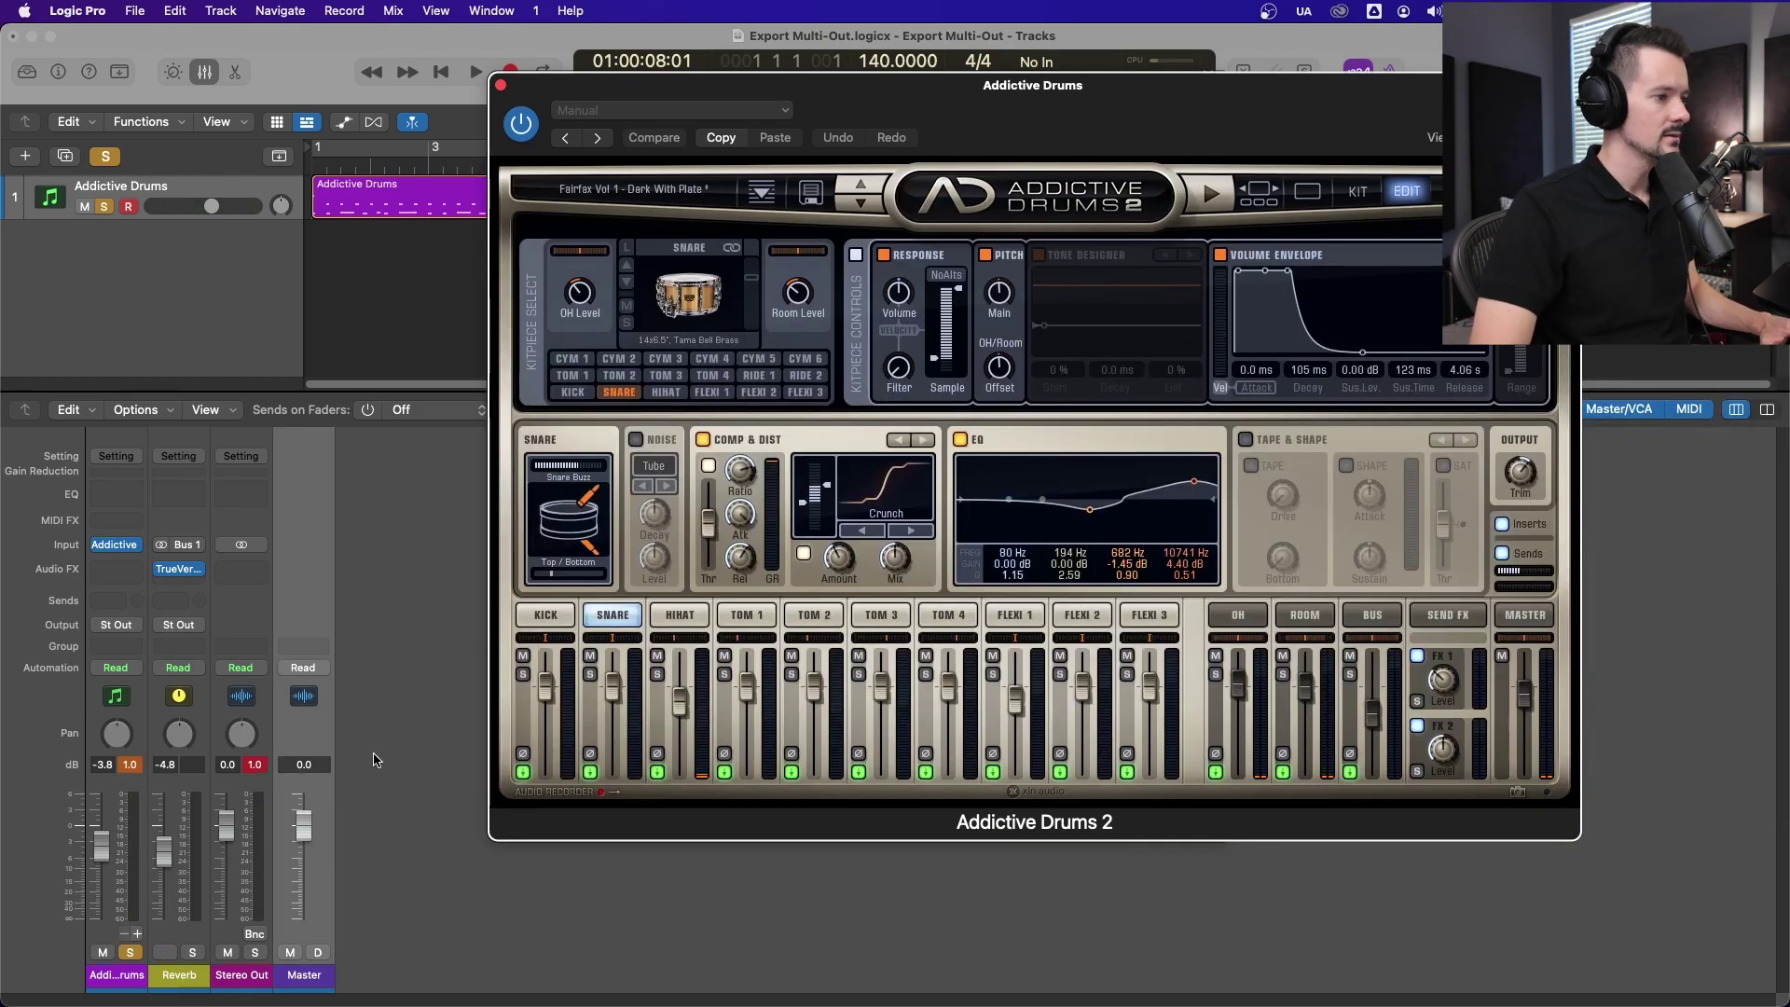
pyautogui.click(500, 85)
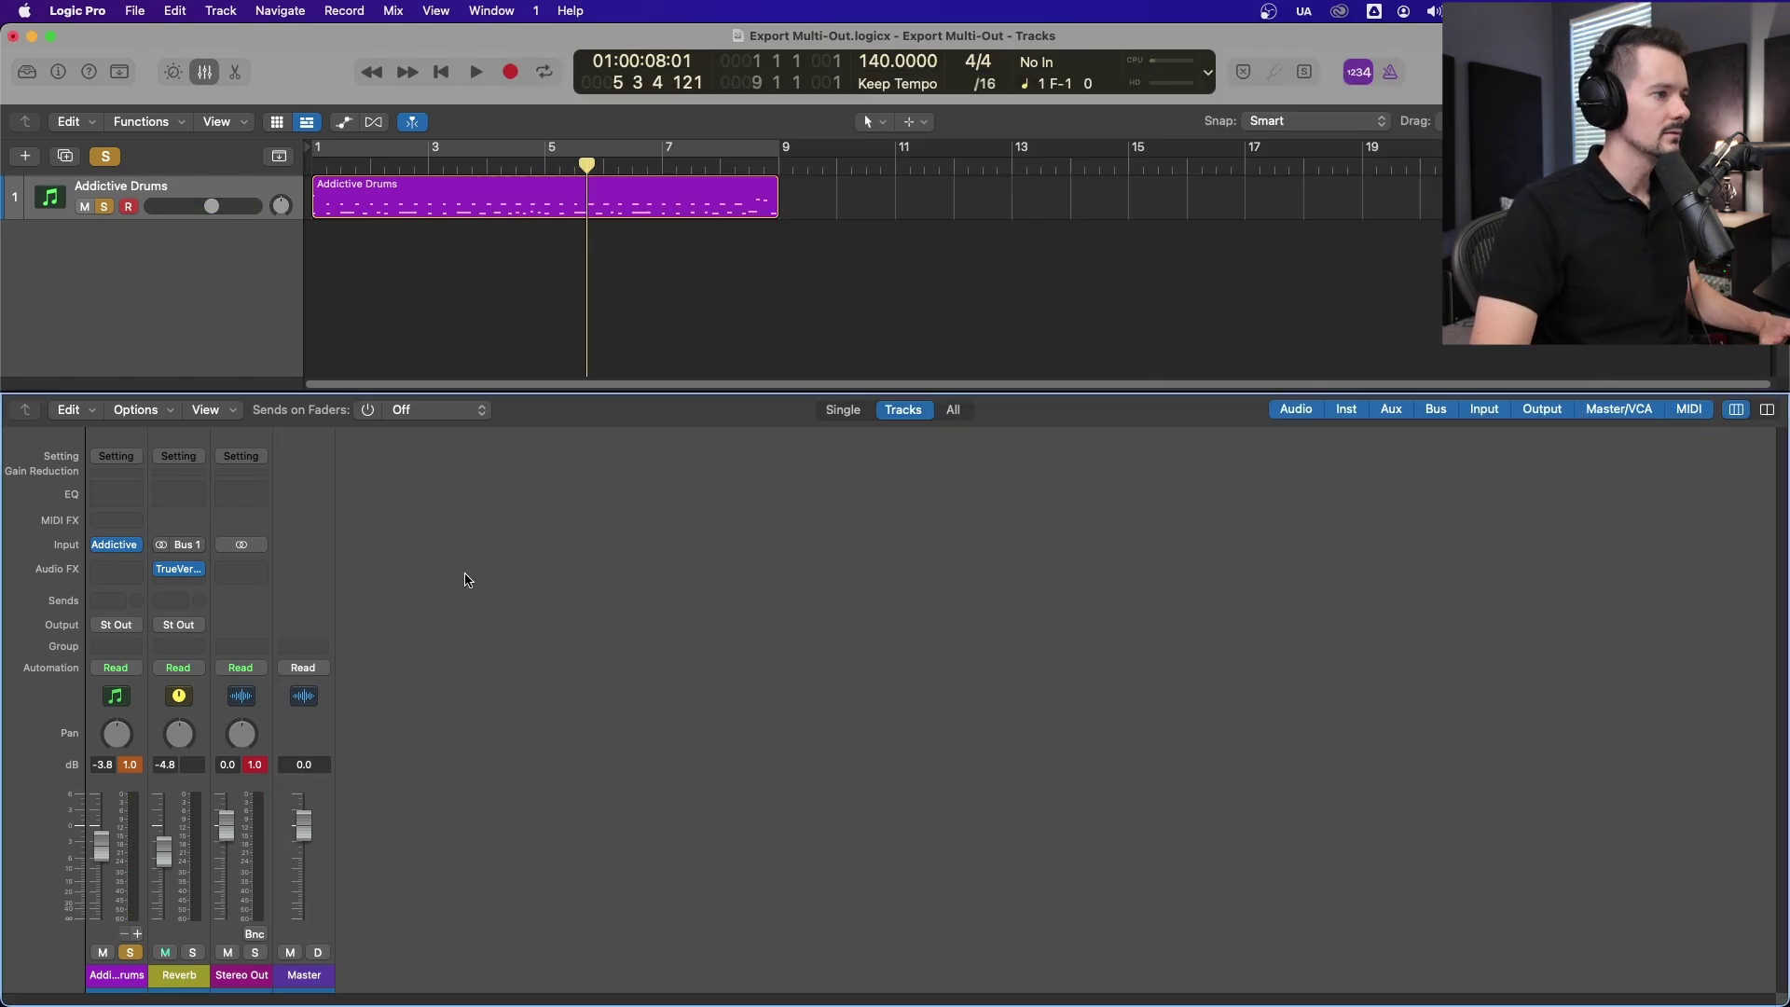
# Add aux channels Aux 1–14 for the Addictive Drums outputs and unsolo Addictive Drums.
pyautogui.press('i')
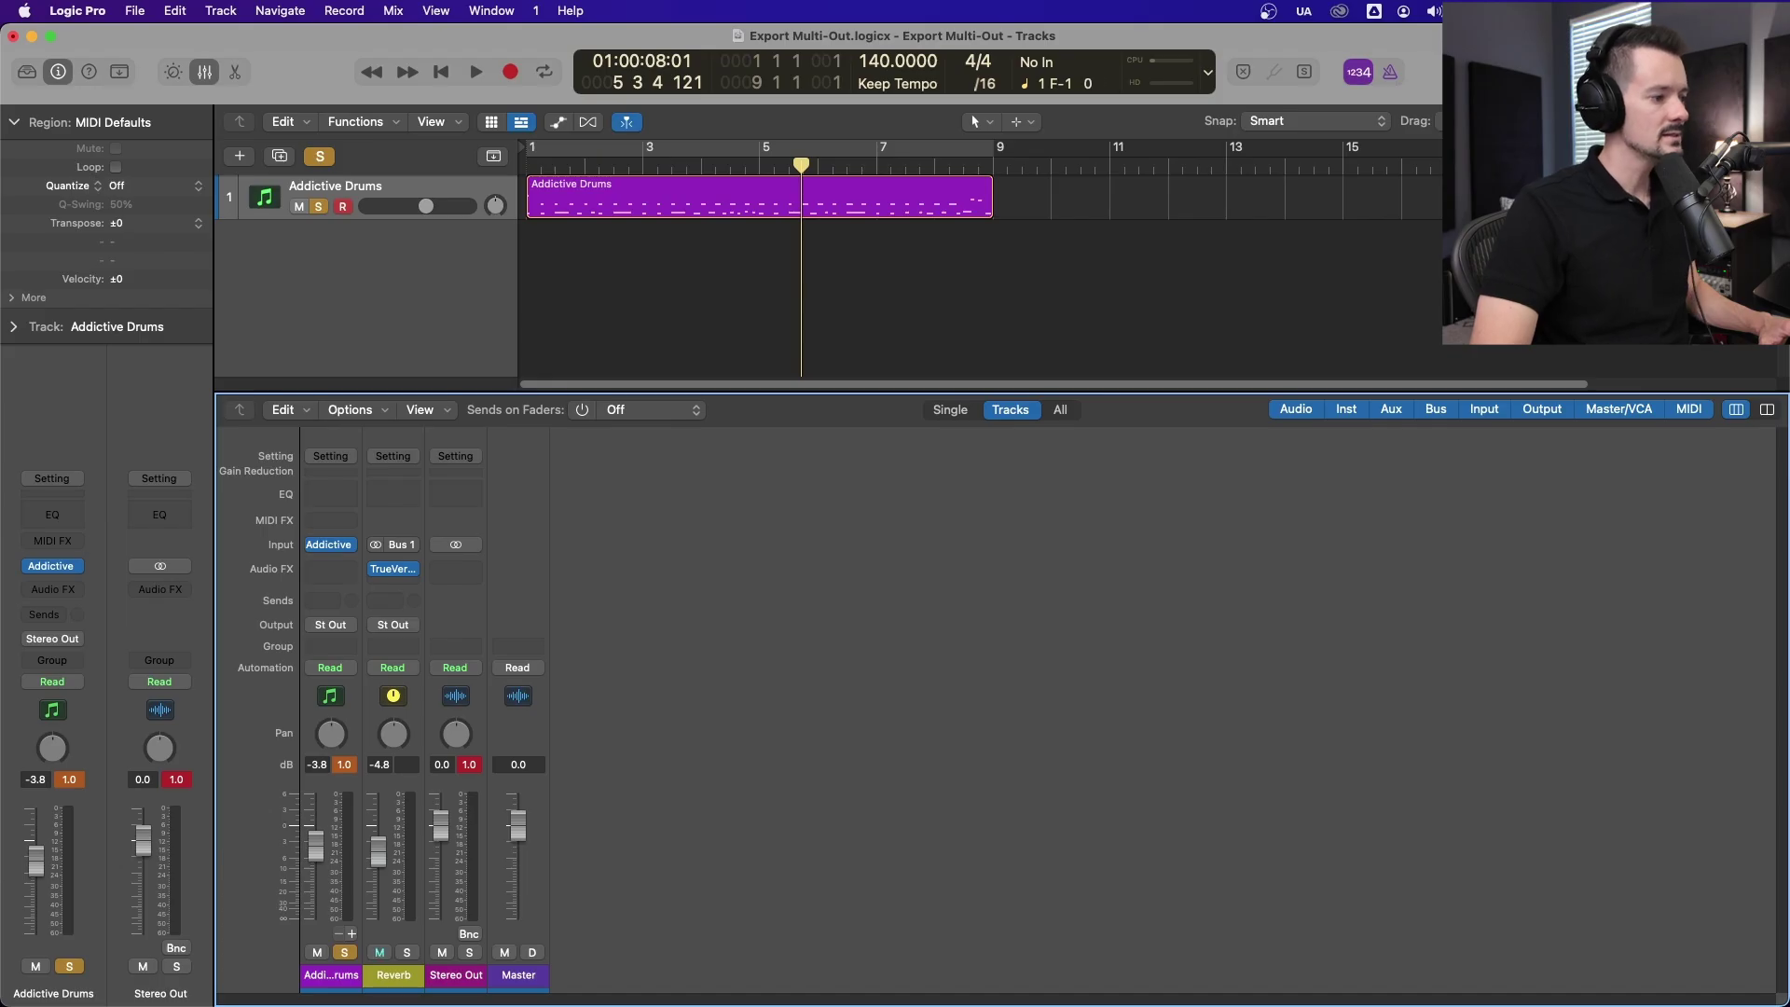
pyautogui.keyDown('alt'); pyautogui.click(352, 934); pyautogui.keyUp('alt')
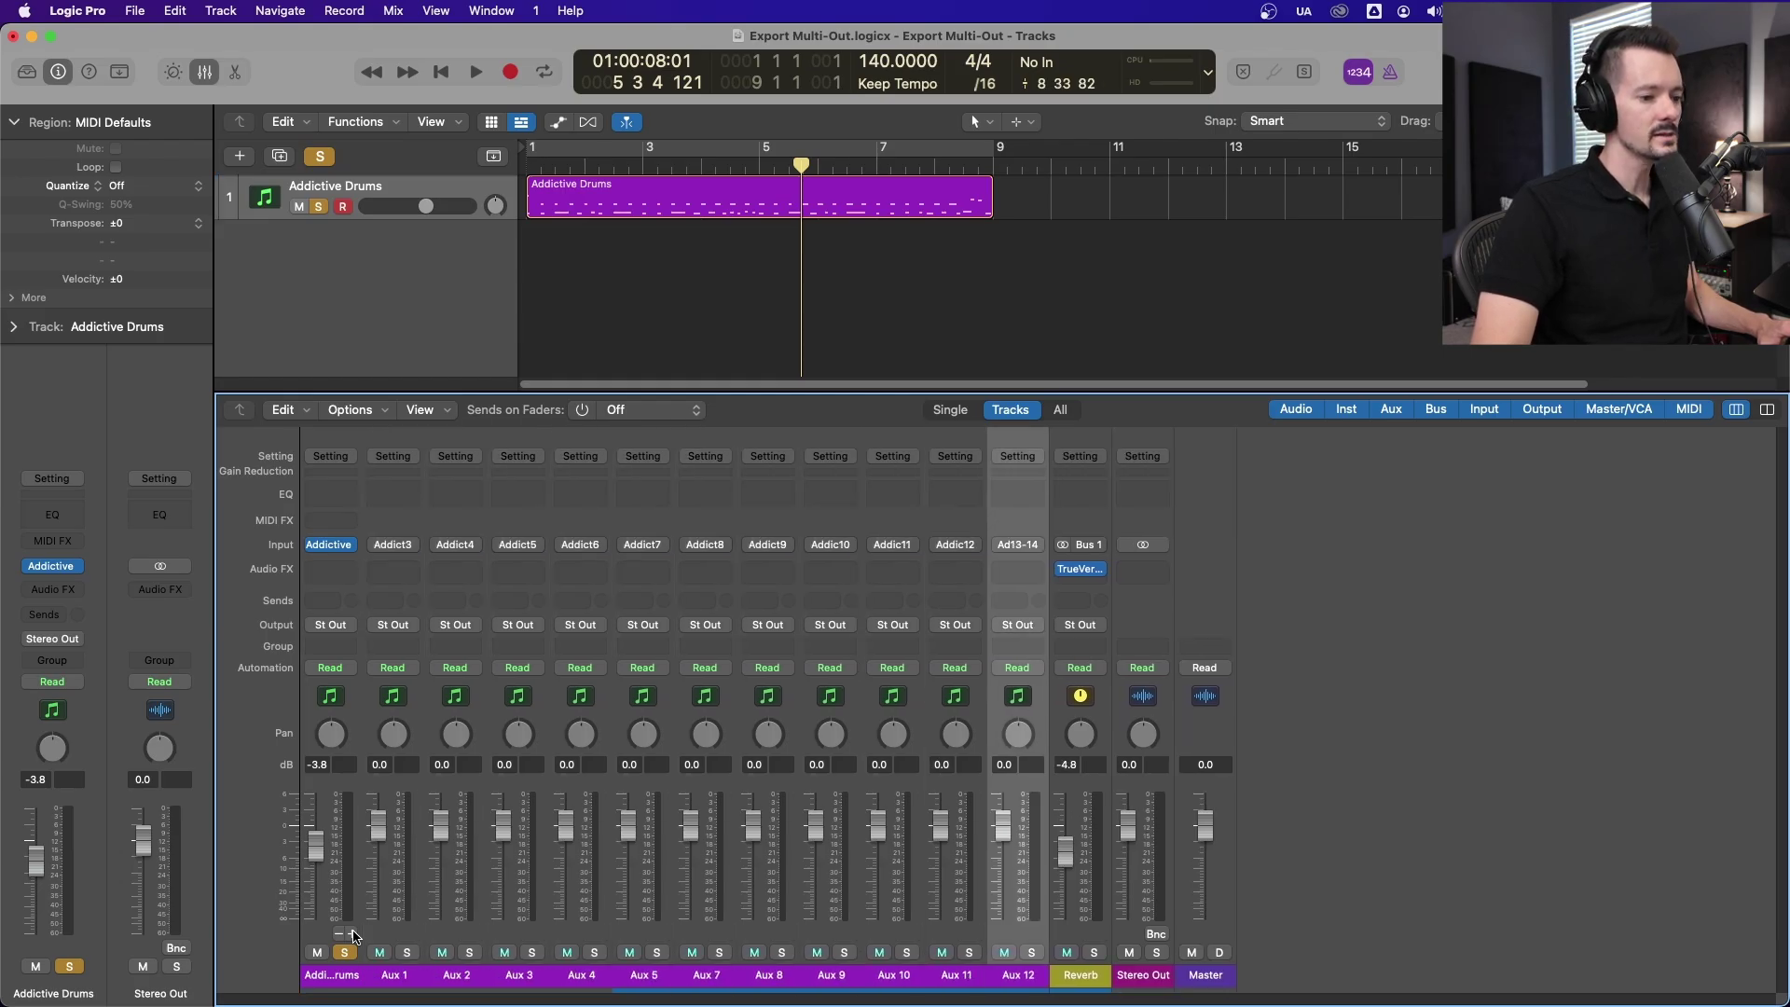
pyautogui.click(396, 697)
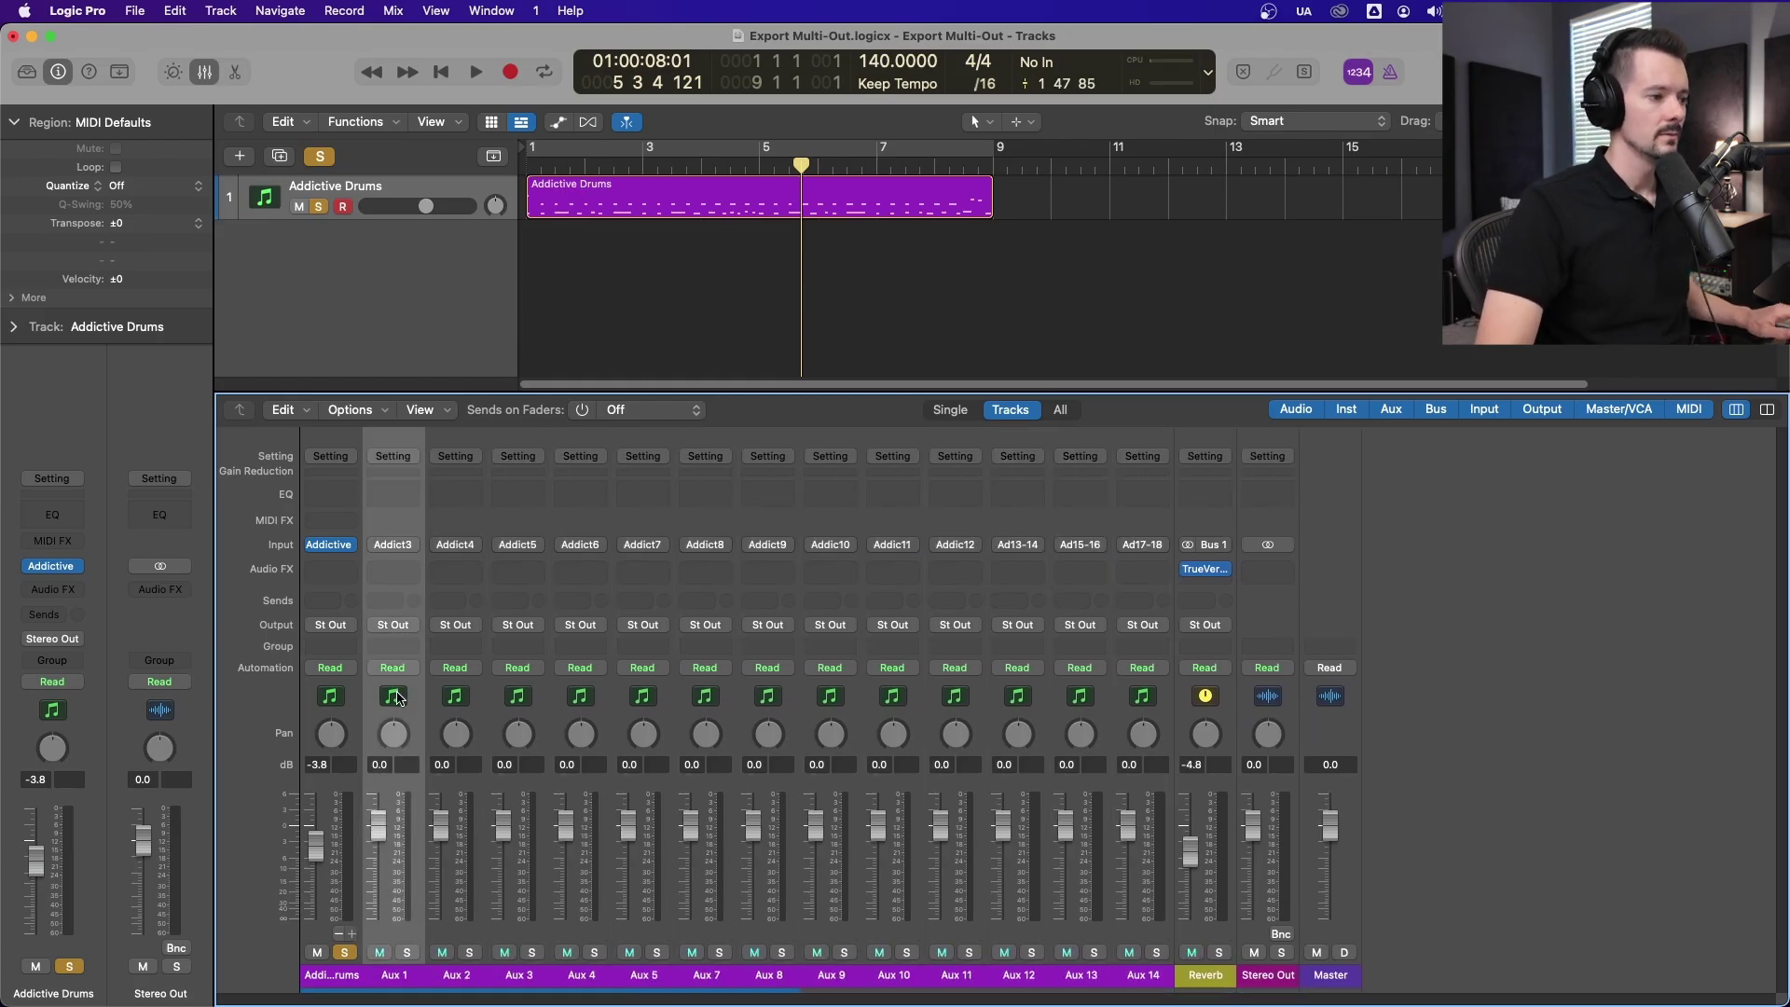
pyautogui.keyDown('shift'); pyautogui.click(959, 695); pyautogui.keyUp('shift')
pyautogui.moveTo(1033, 701); pyautogui.dragTo(1155, 707)
pyautogui.click(326, 701)
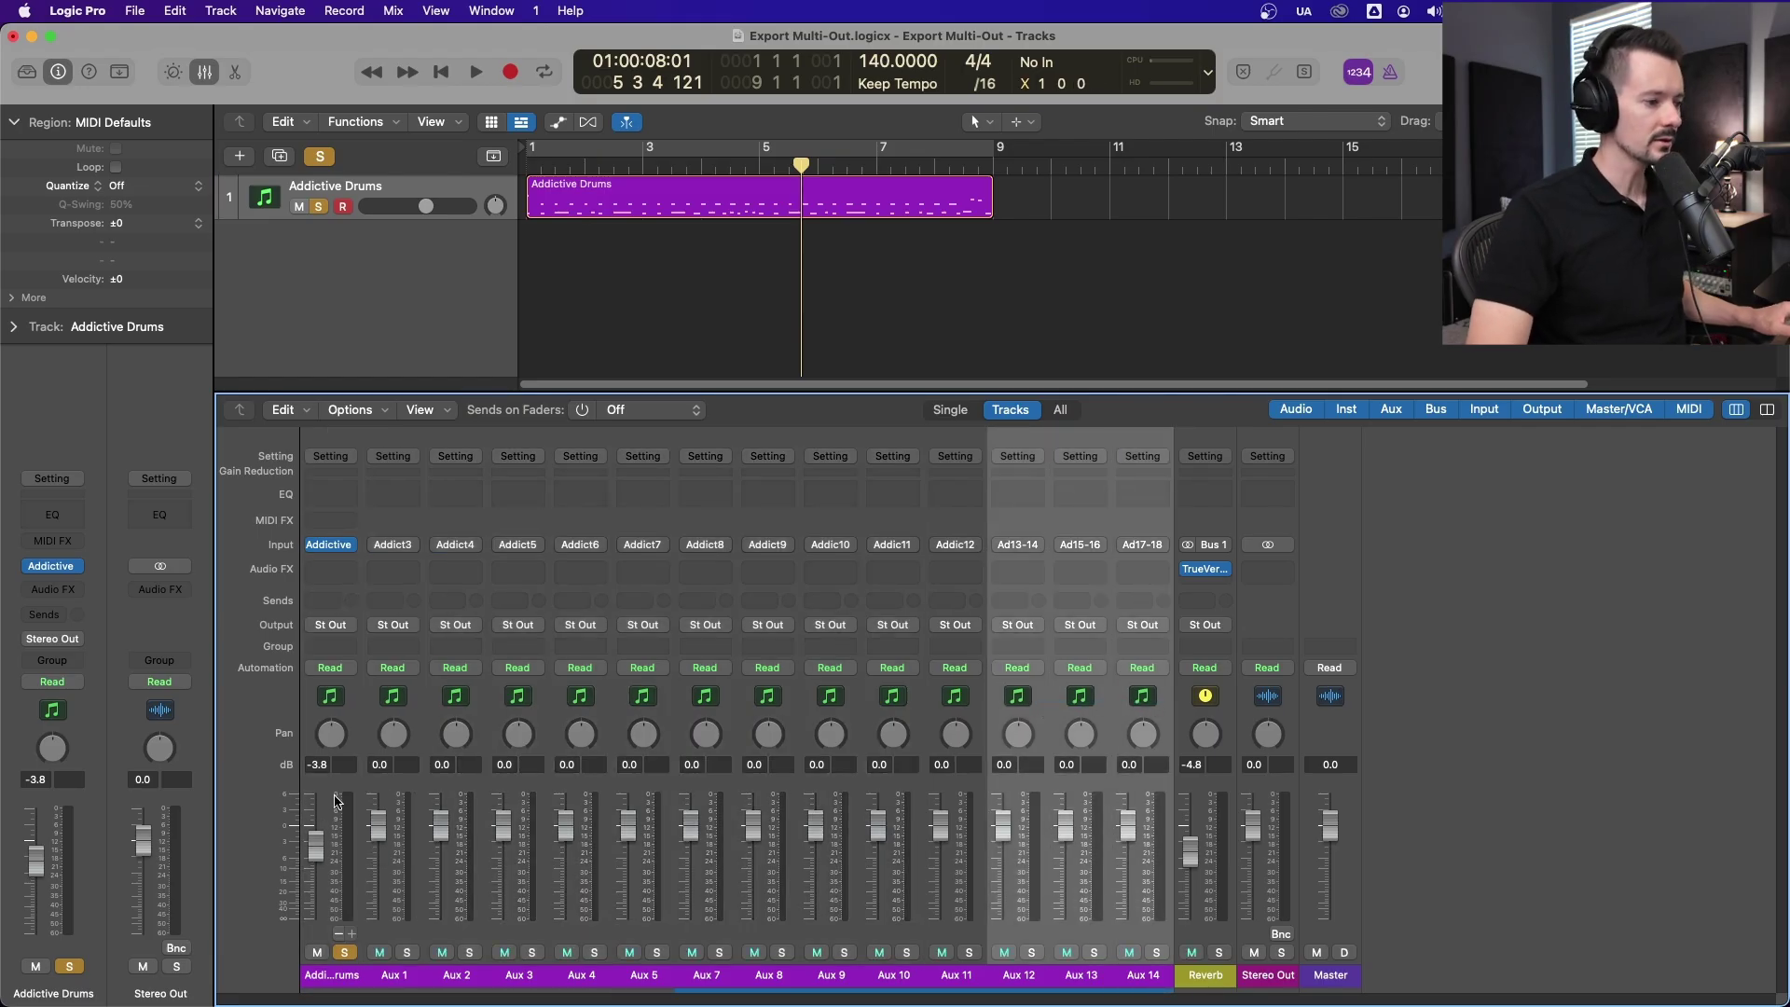
pyautogui.click(344, 951)
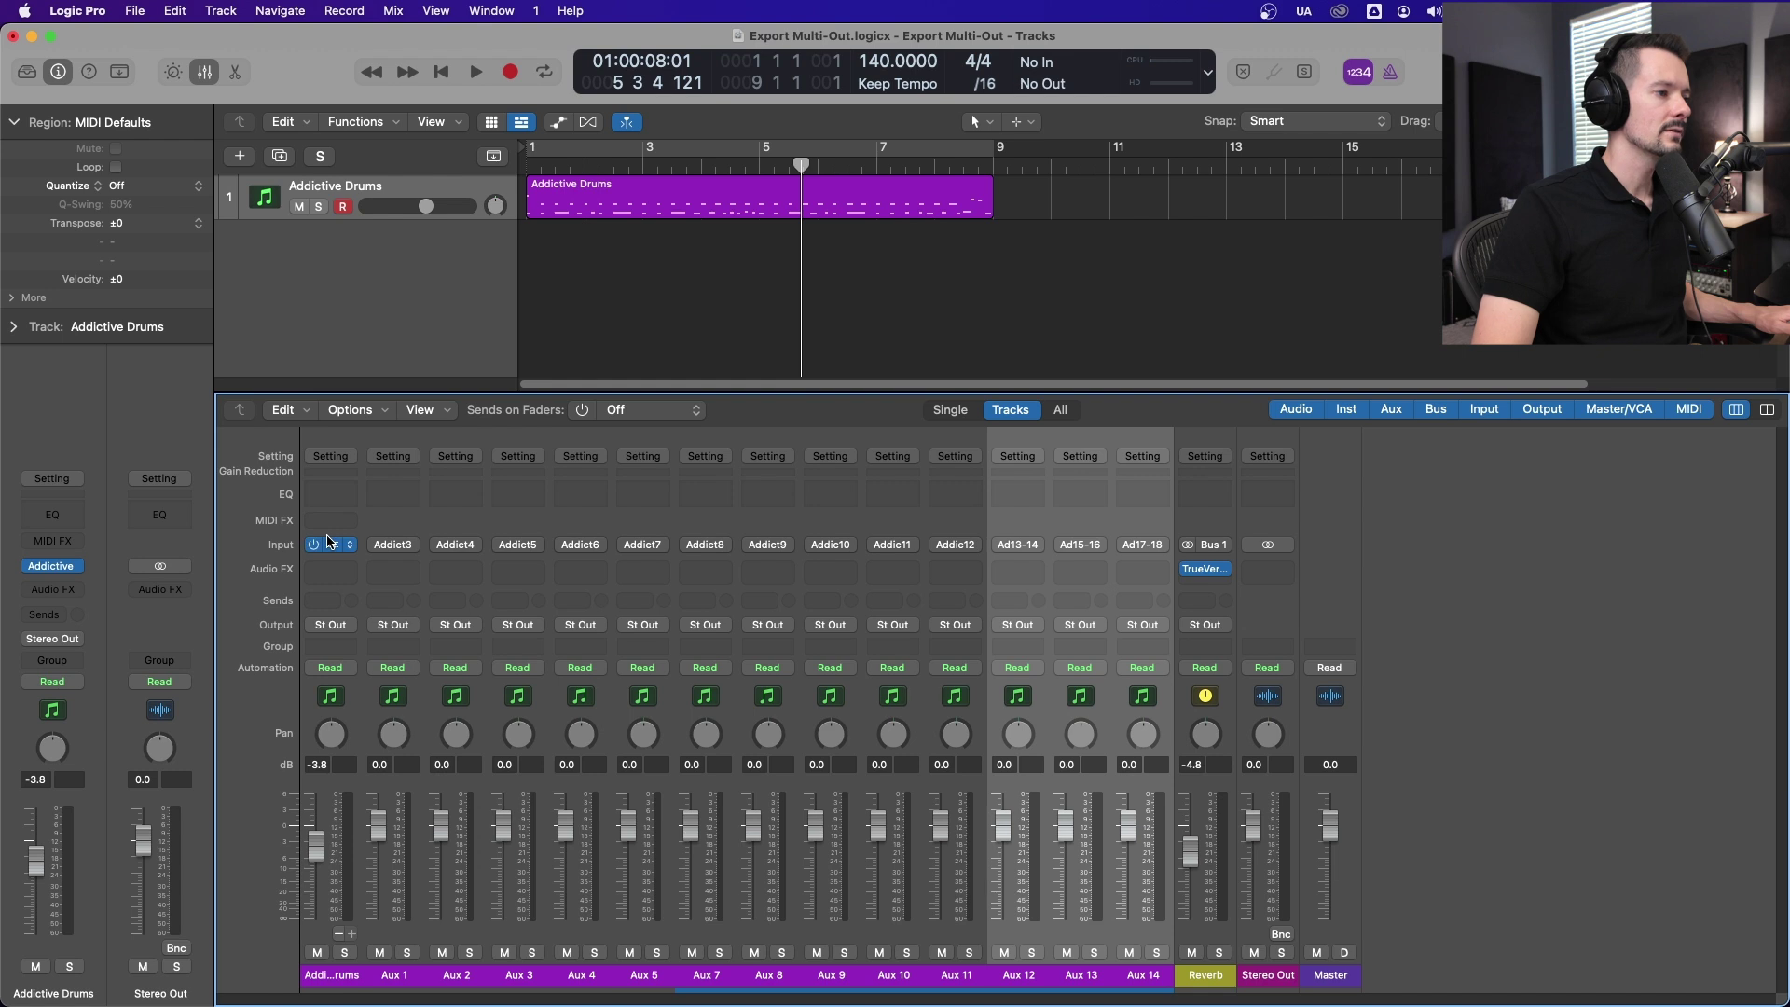
# Route the Addictive Drums KICK channel output to Separate Out (Post Fader).
pyautogui.click(328, 543)
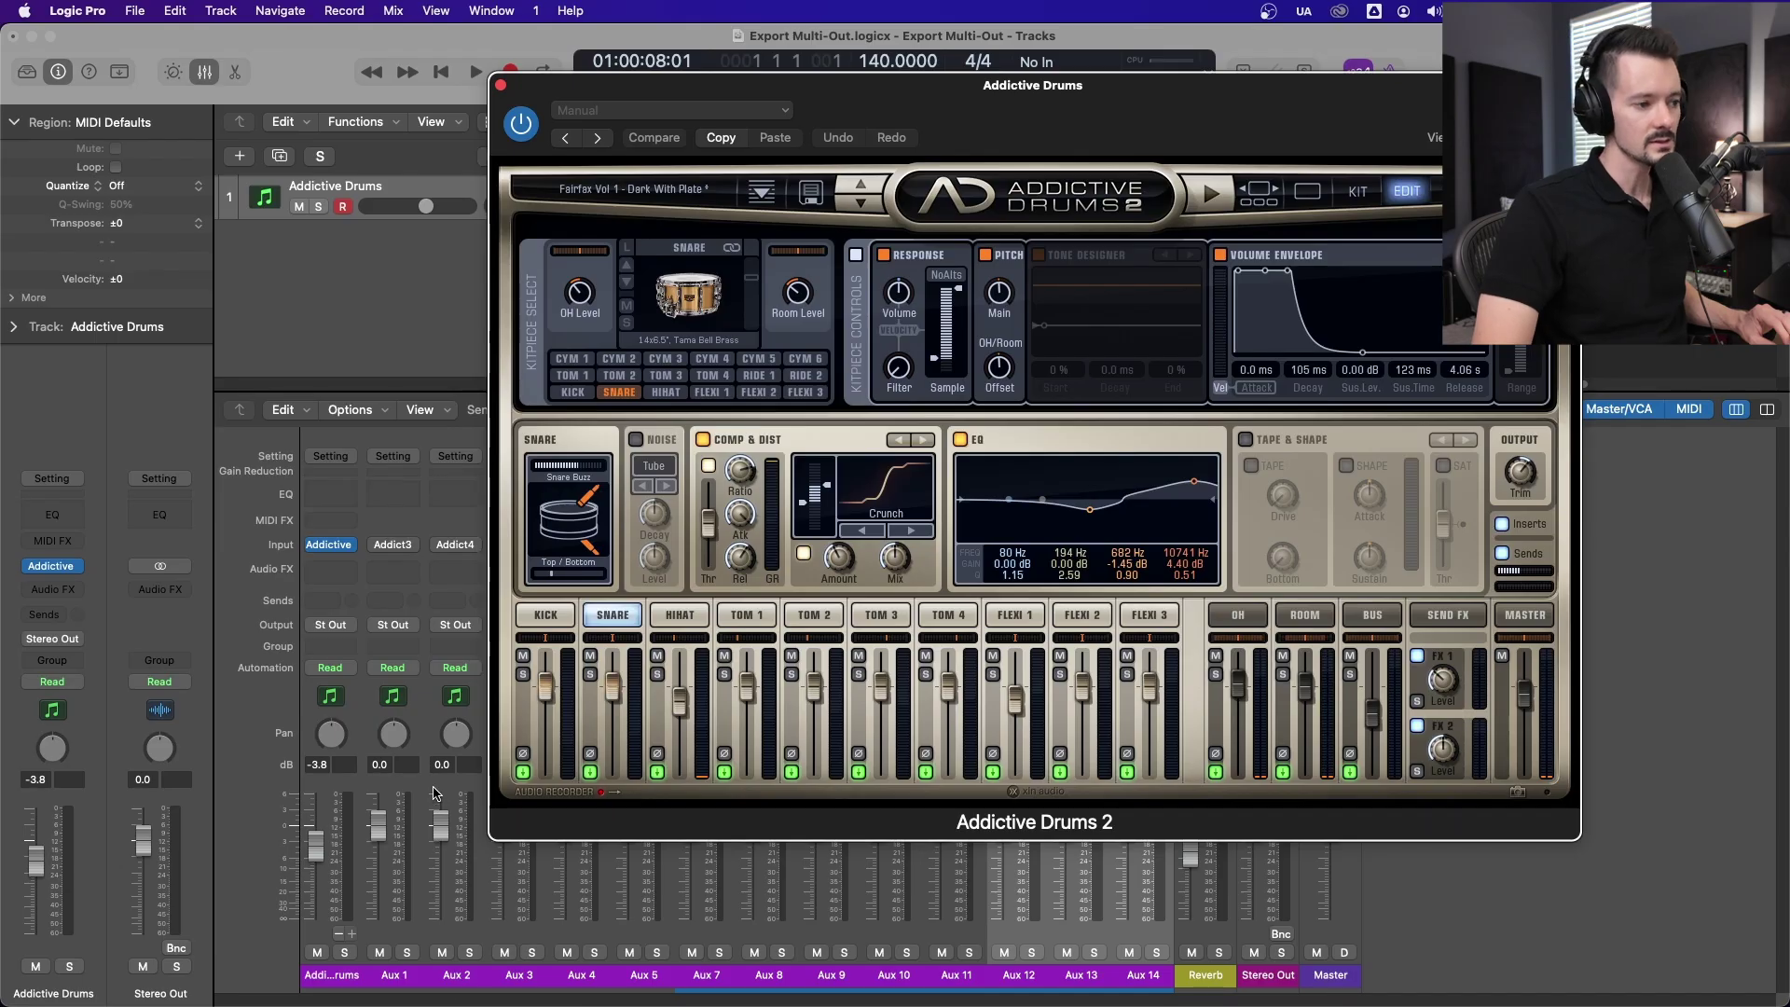
pyautogui.click(530, 773)
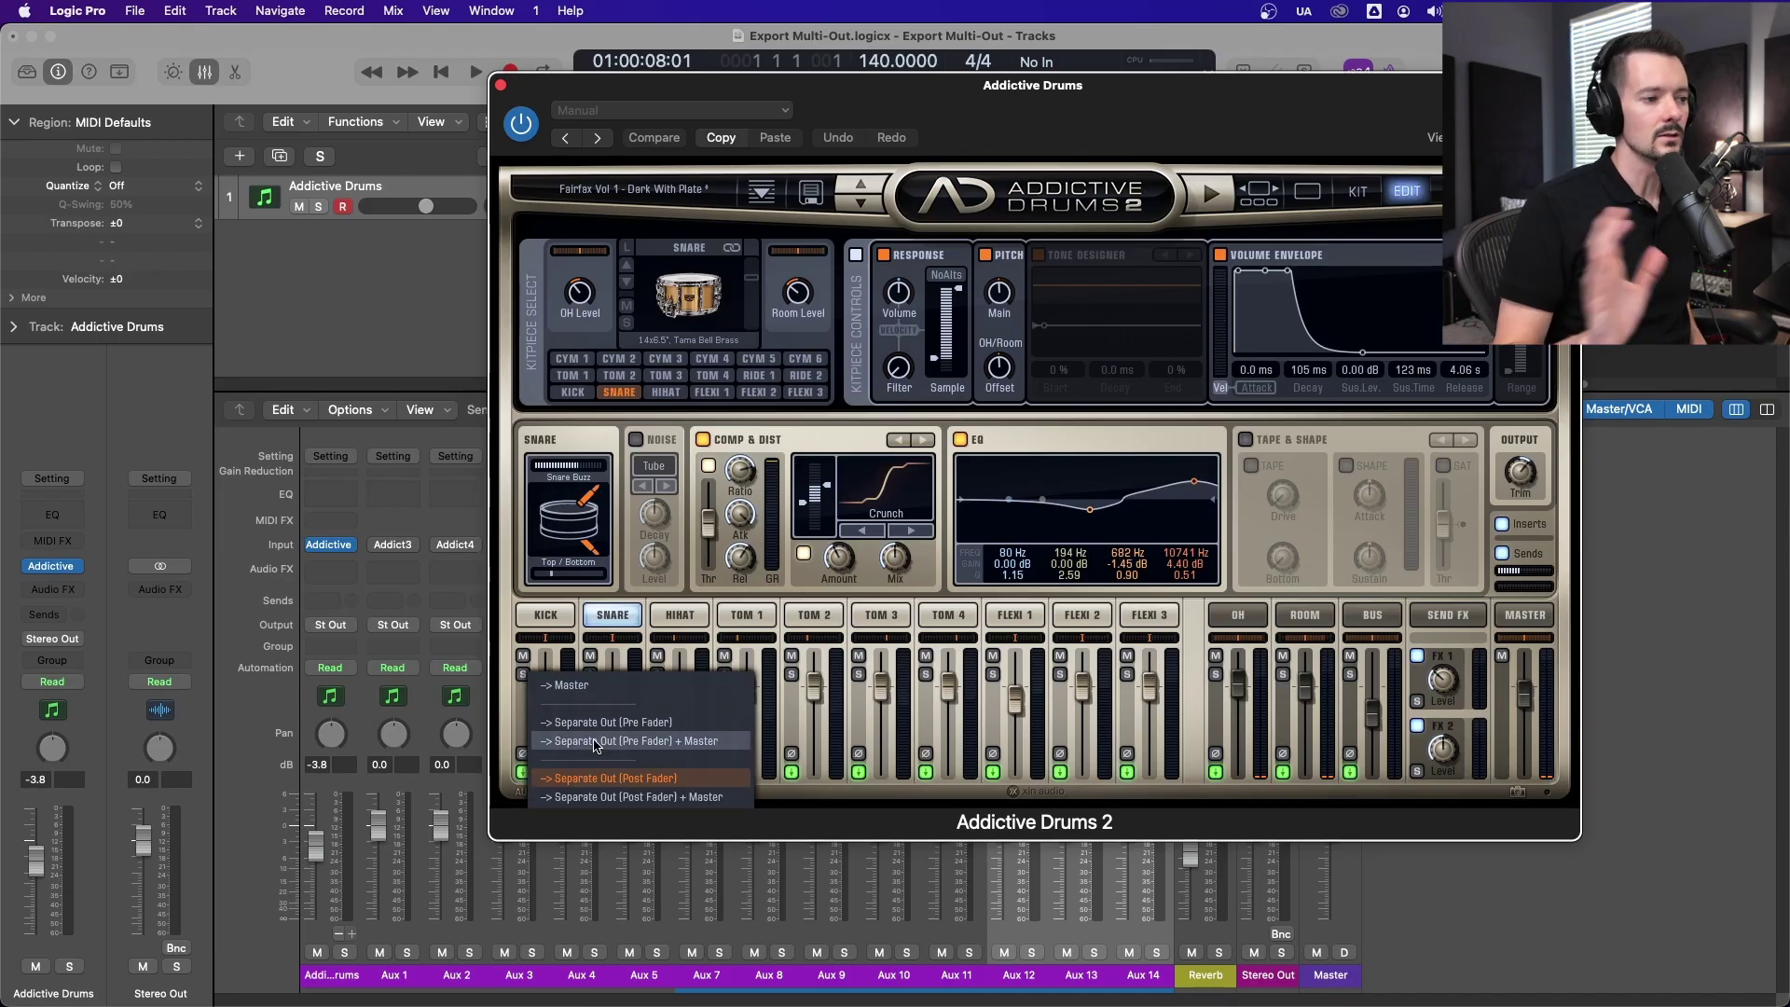
pyautogui.click(701, 780)
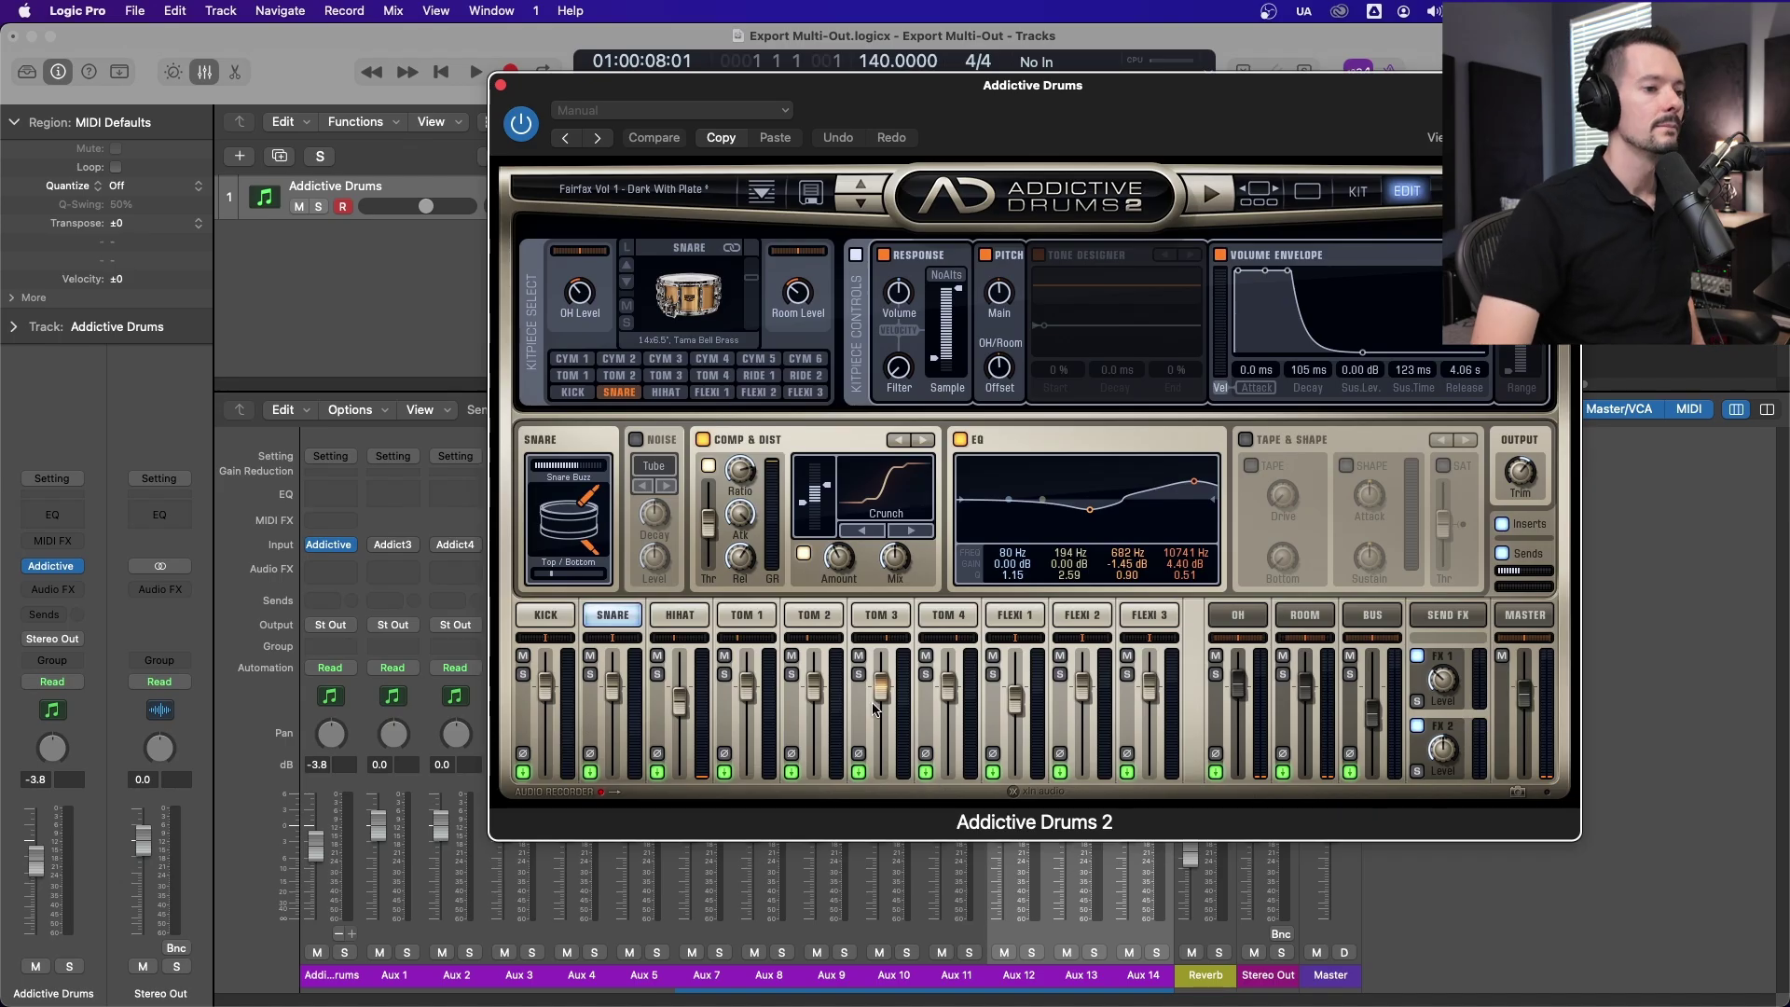
# Close Addictive Drums and cycle the drums while soloing Aux 1, Aux 2 and Aux 3 in turn.
pyautogui.click(501, 86)
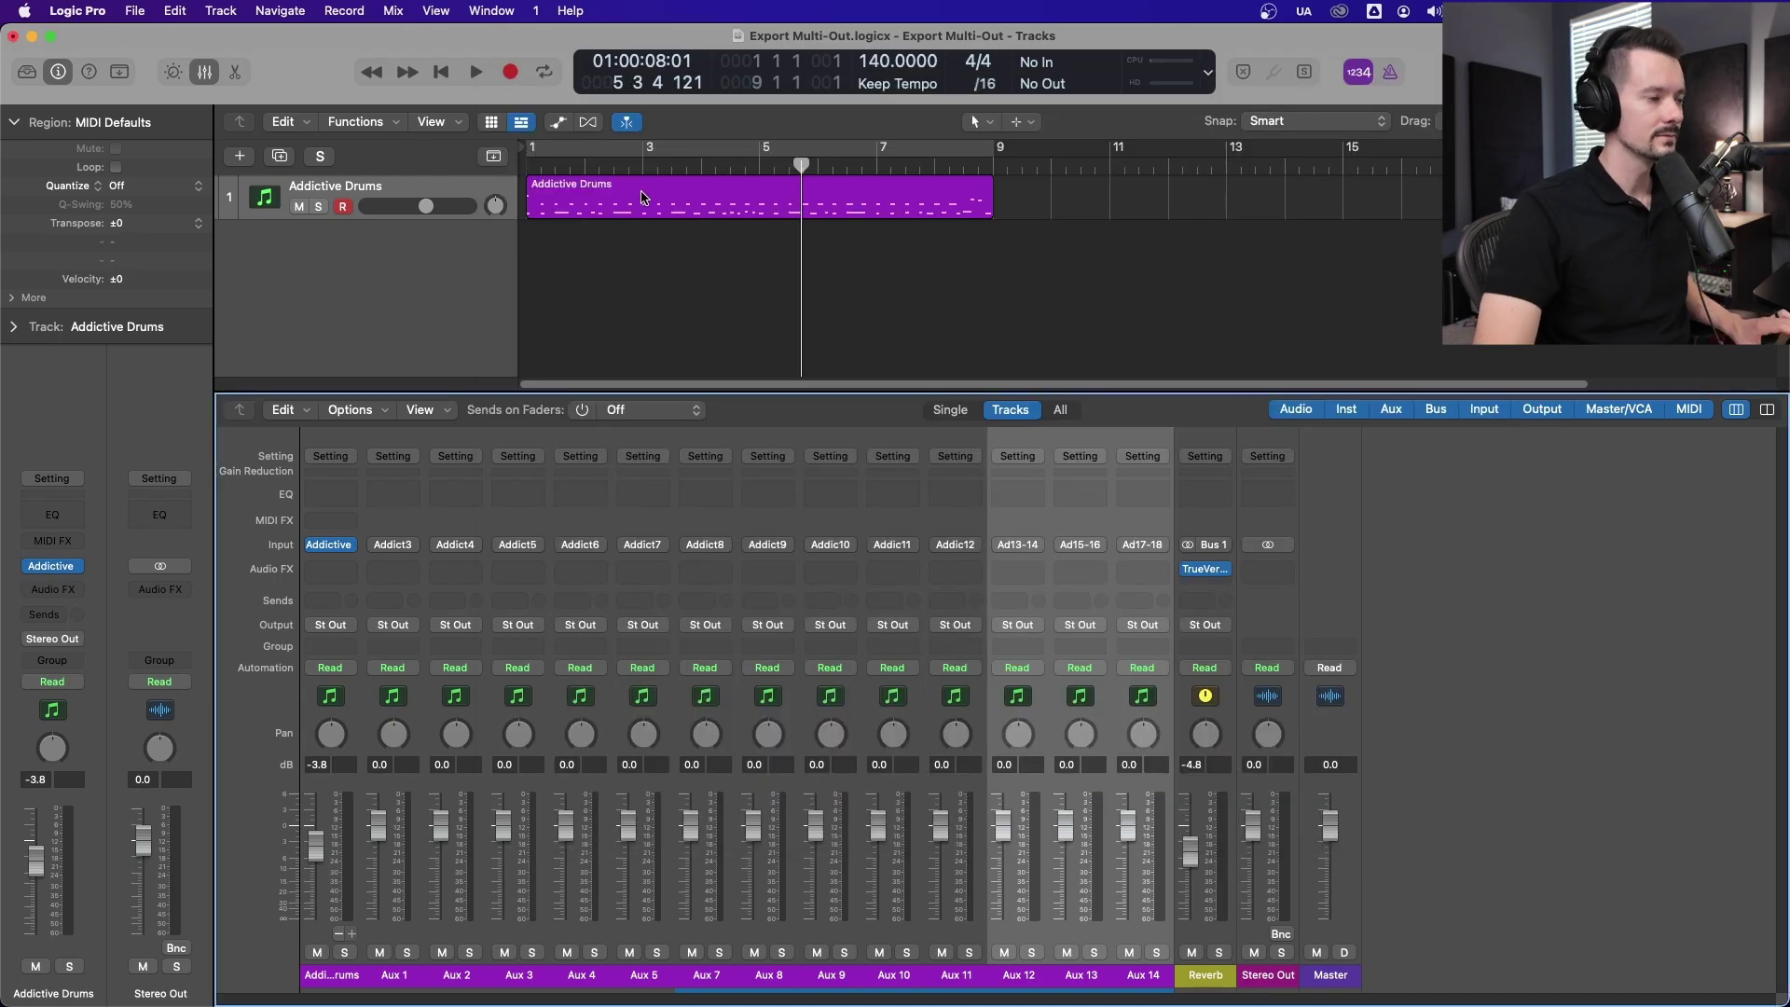
pyautogui.press('Return')
pyautogui.press('space')
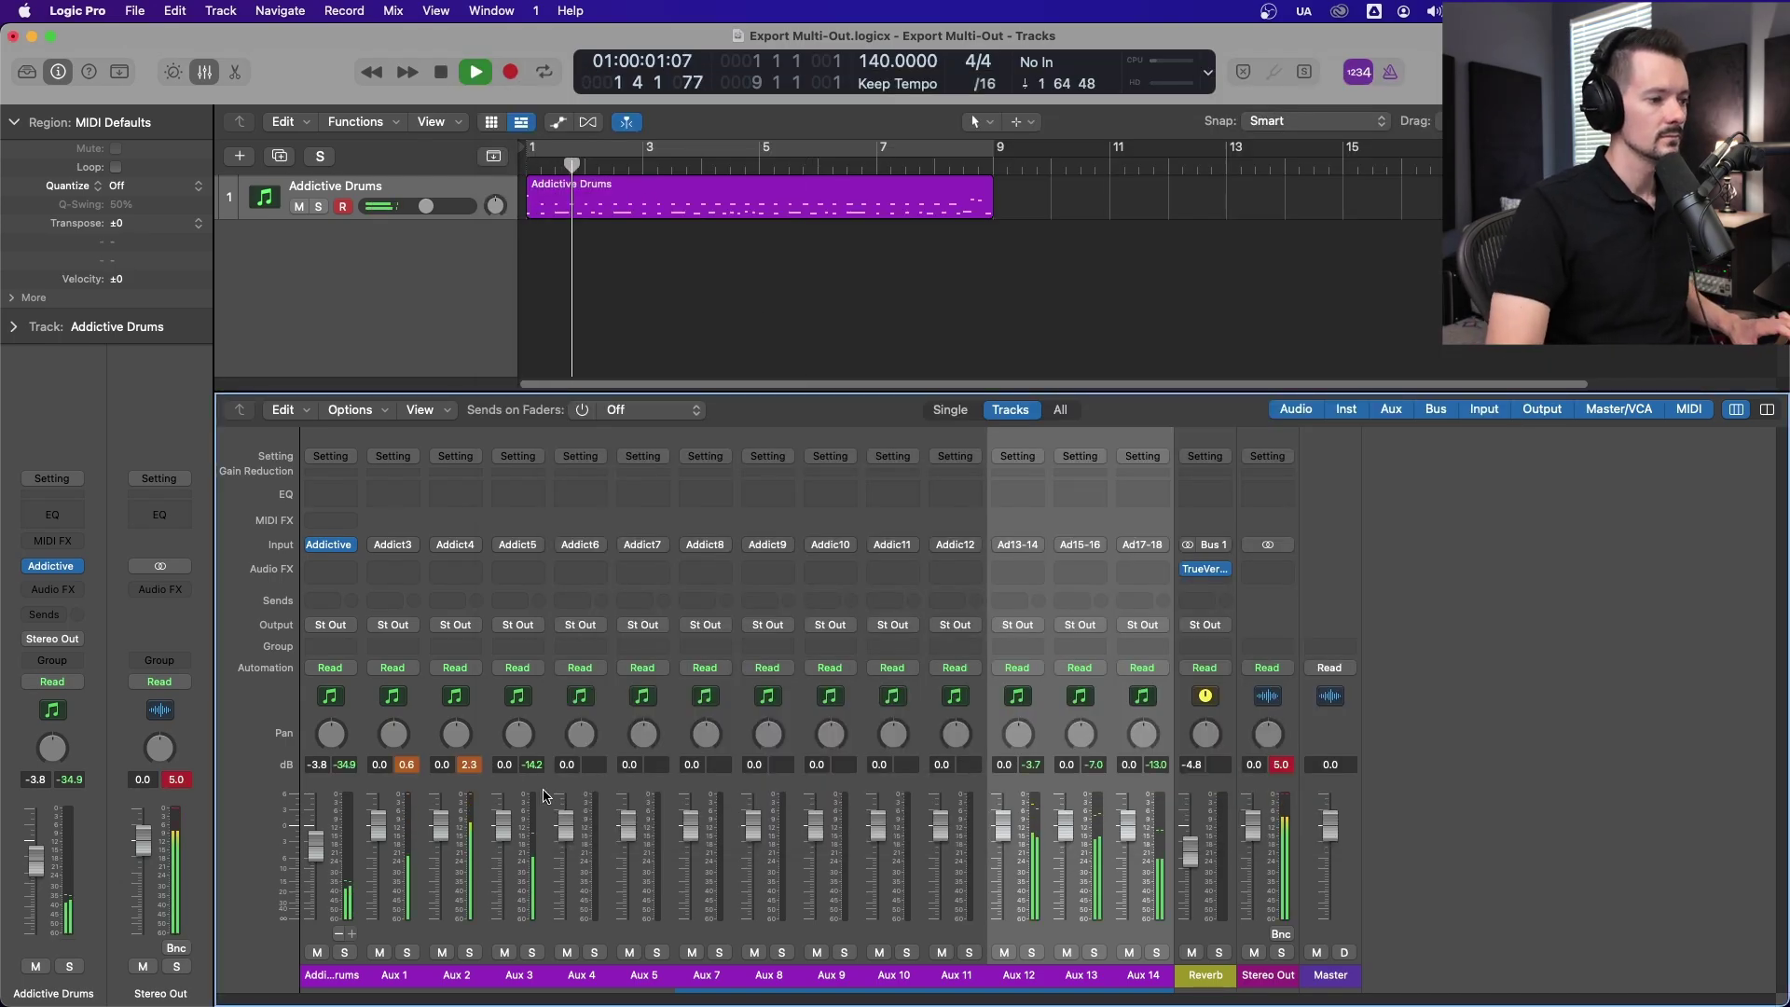
pyautogui.click(406, 952)
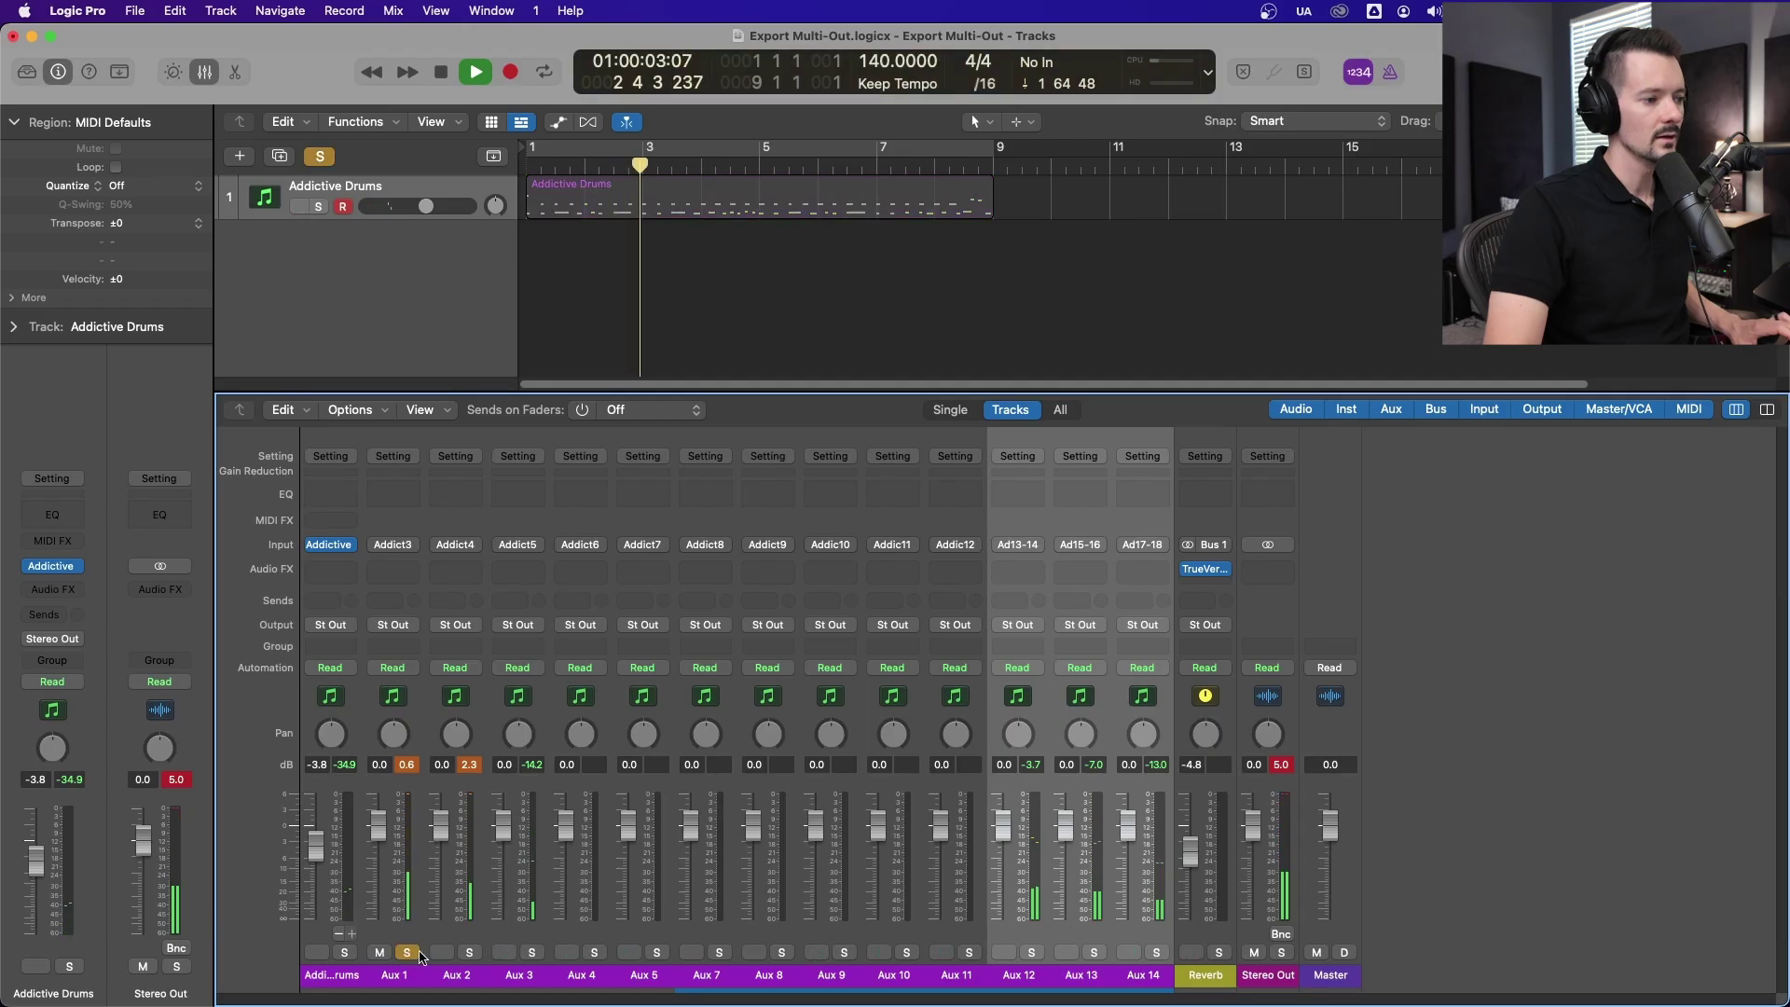
pyautogui.press('c')
pyautogui.click(469, 952)
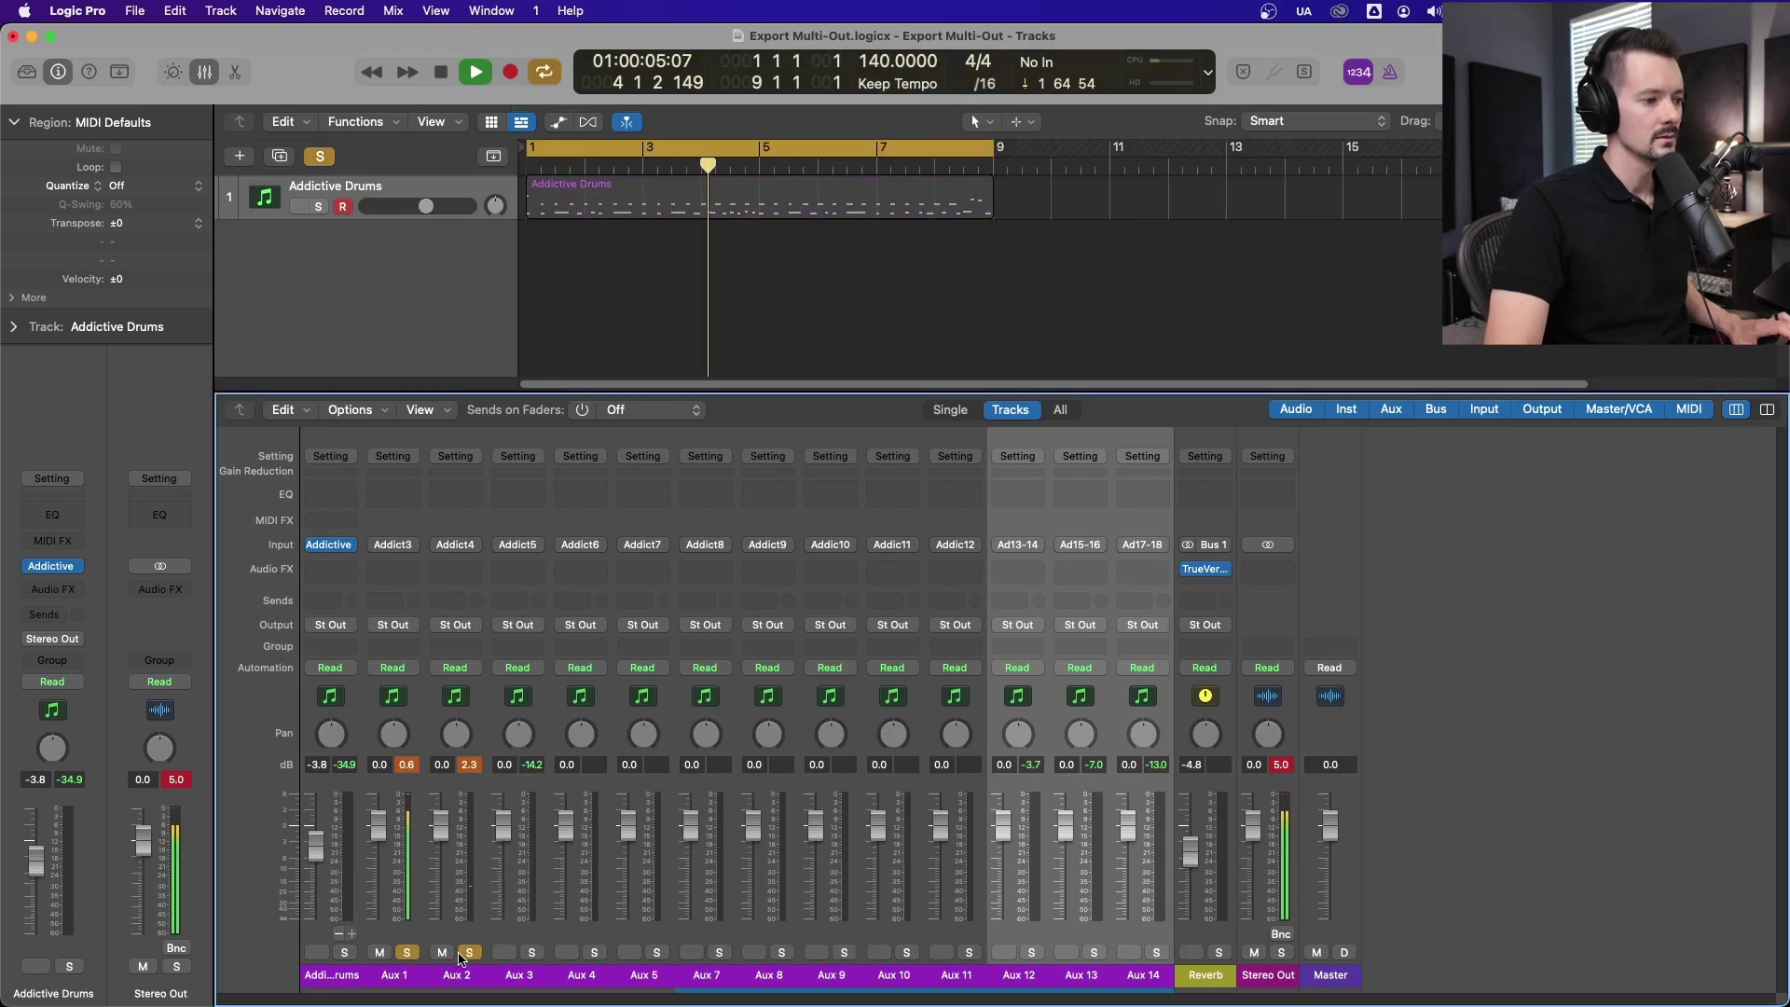
pyautogui.click(406, 952)
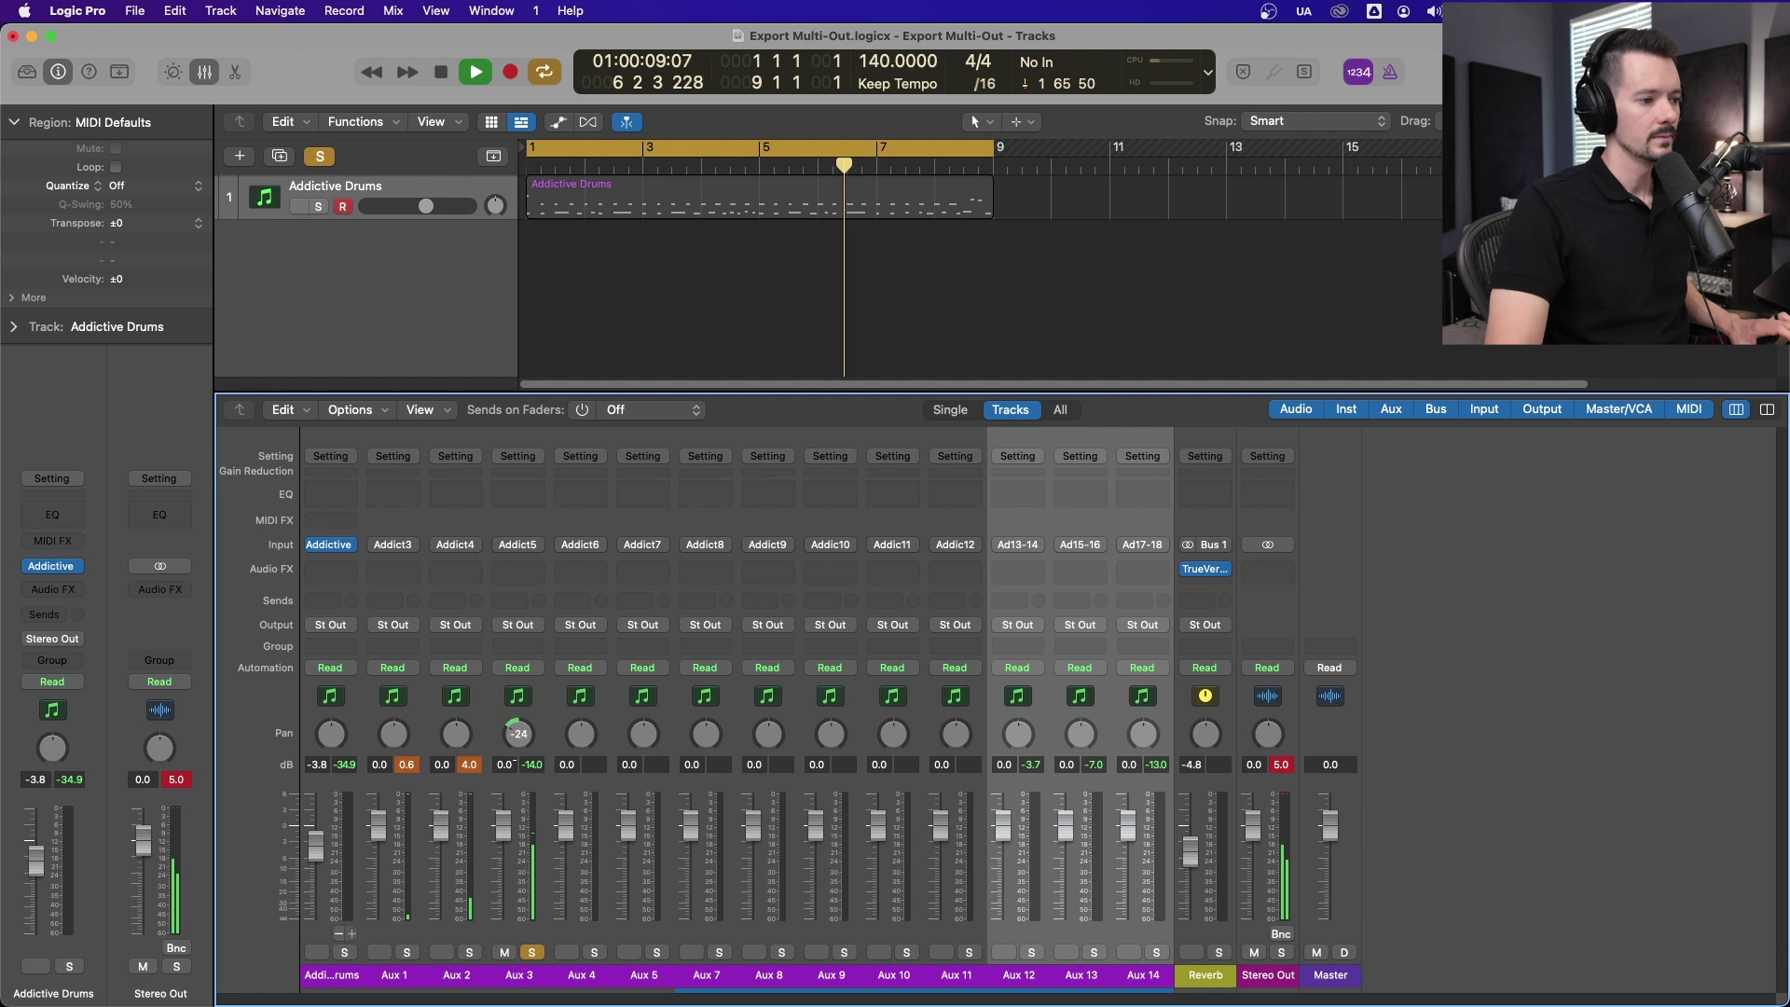
# Lower Aux 3 to -5.3 dB, then audition Aux 1–2, Aux 12–14 and the main drum channel.
pyautogui.moveTo(507, 833); pyautogui.dragTo(505, 864)
pyautogui.click(469, 952)
pyautogui.click(406, 952)
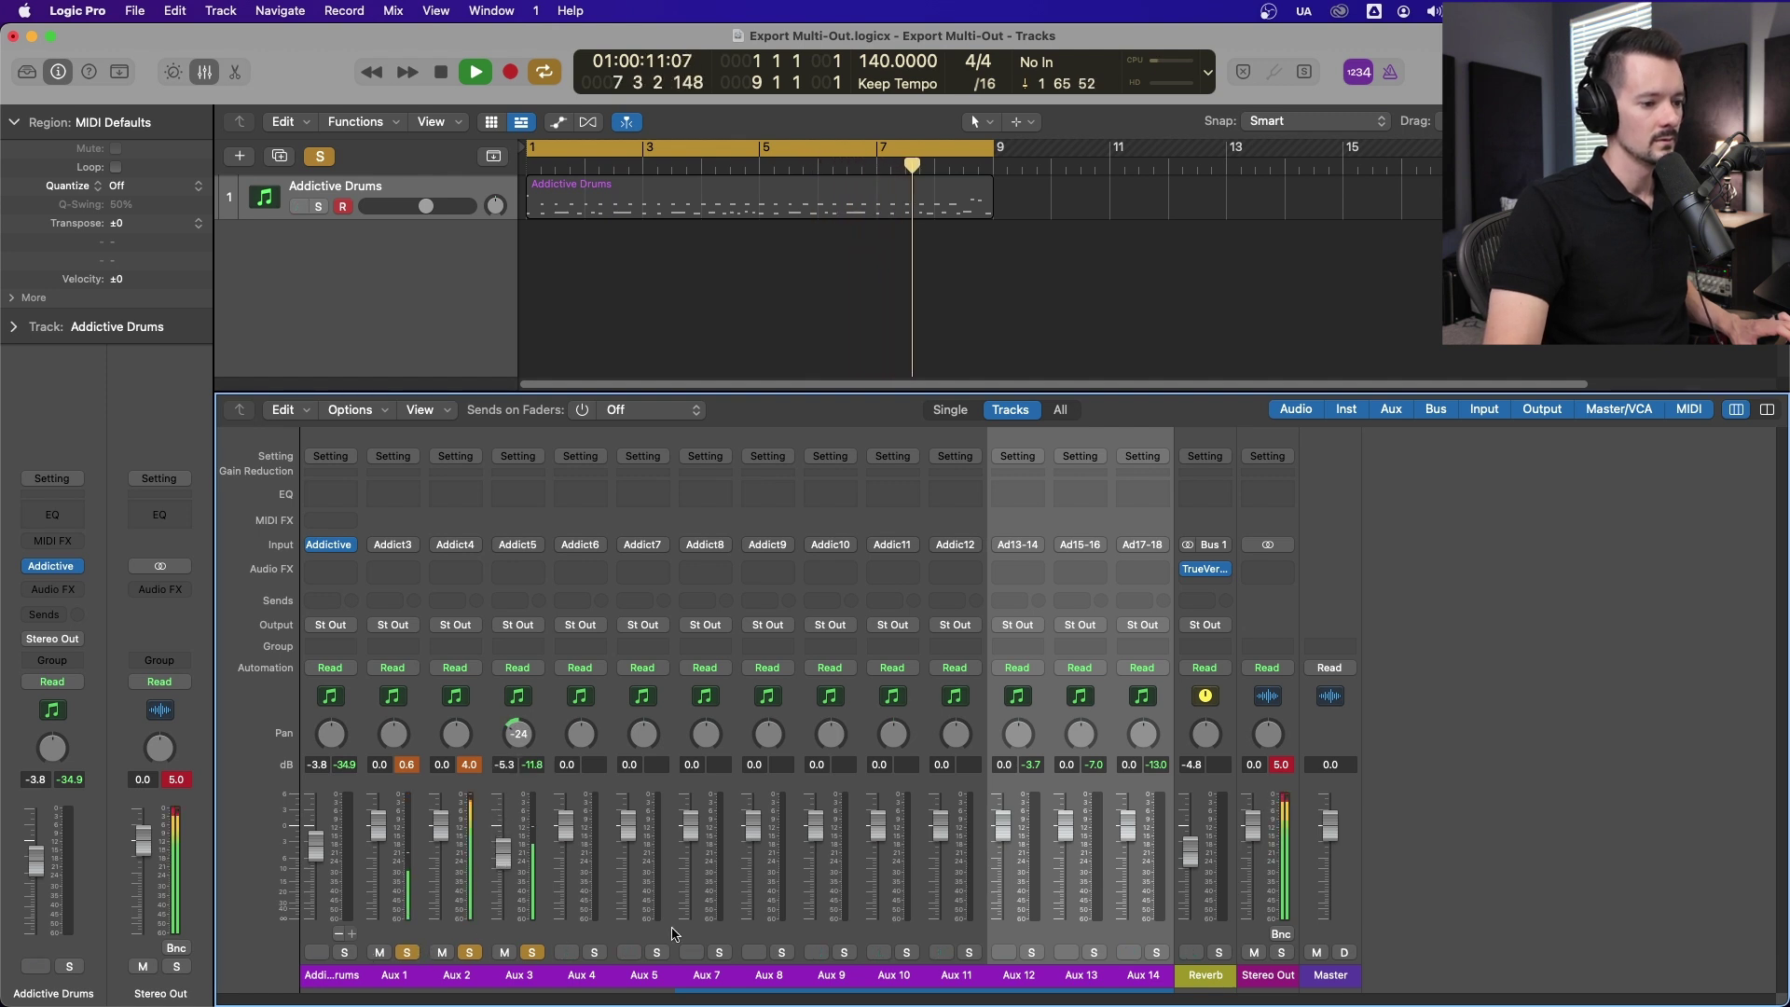
pyautogui.moveTo(1031, 952); pyautogui.dragTo(1166, 958)
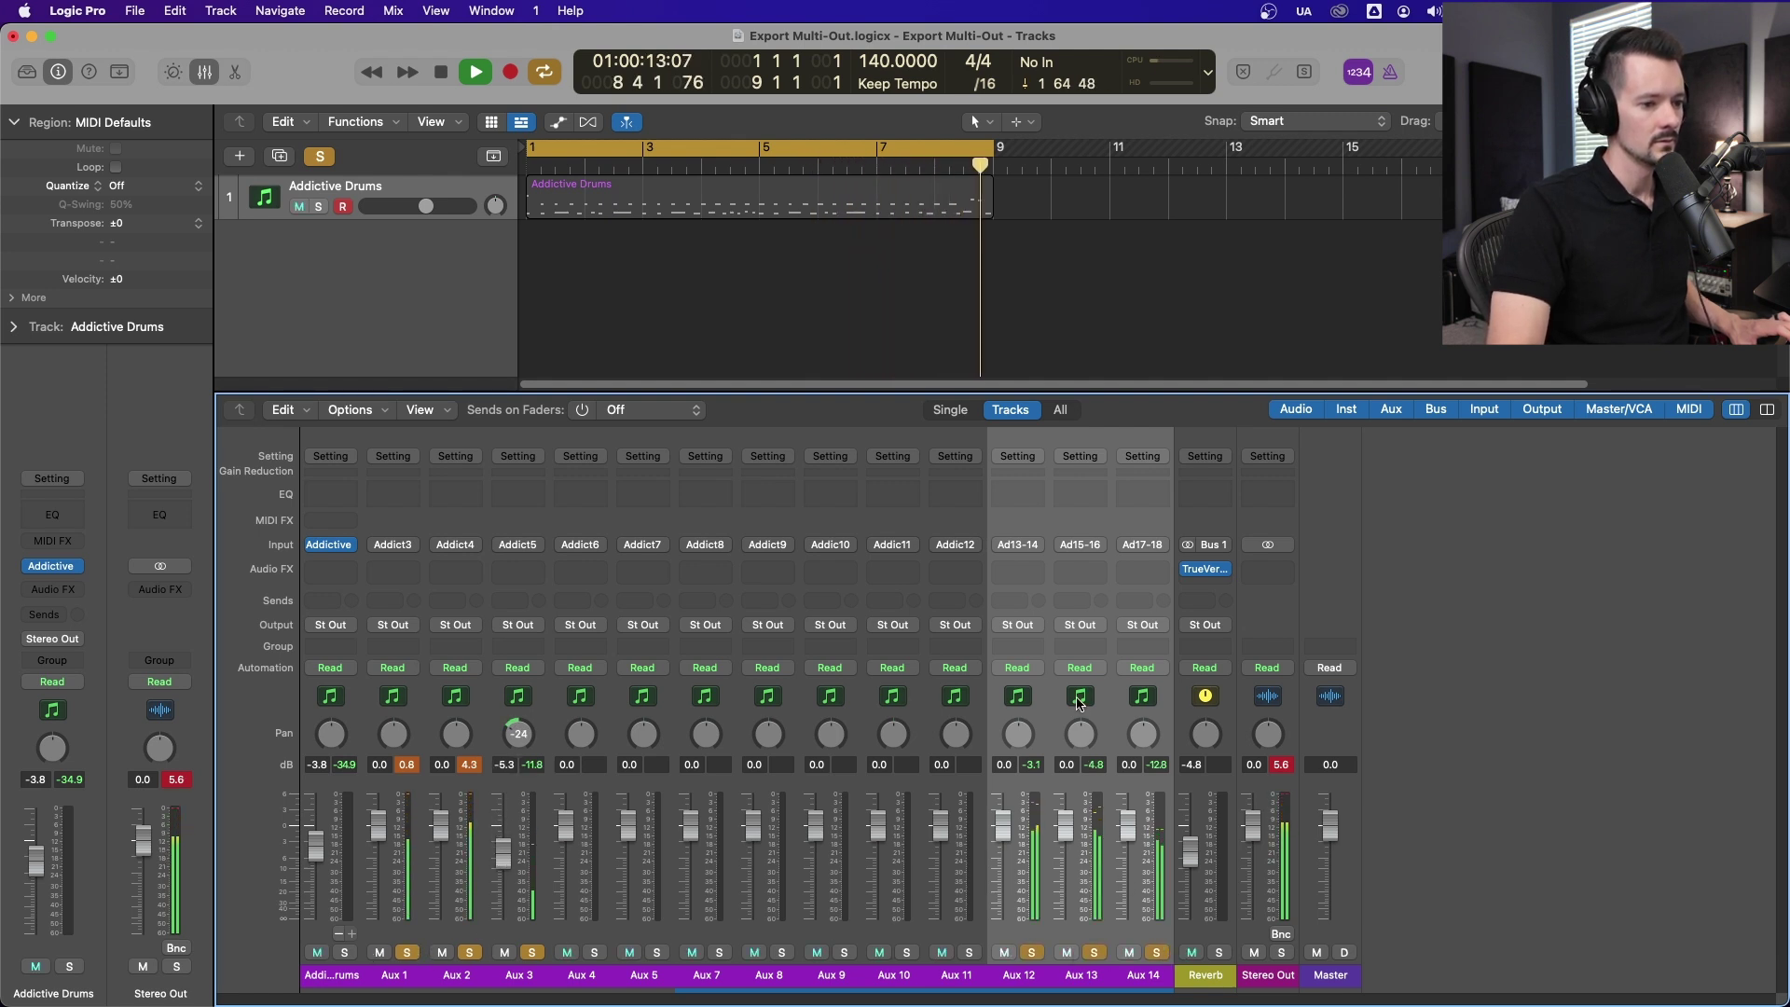
pyautogui.press('space')
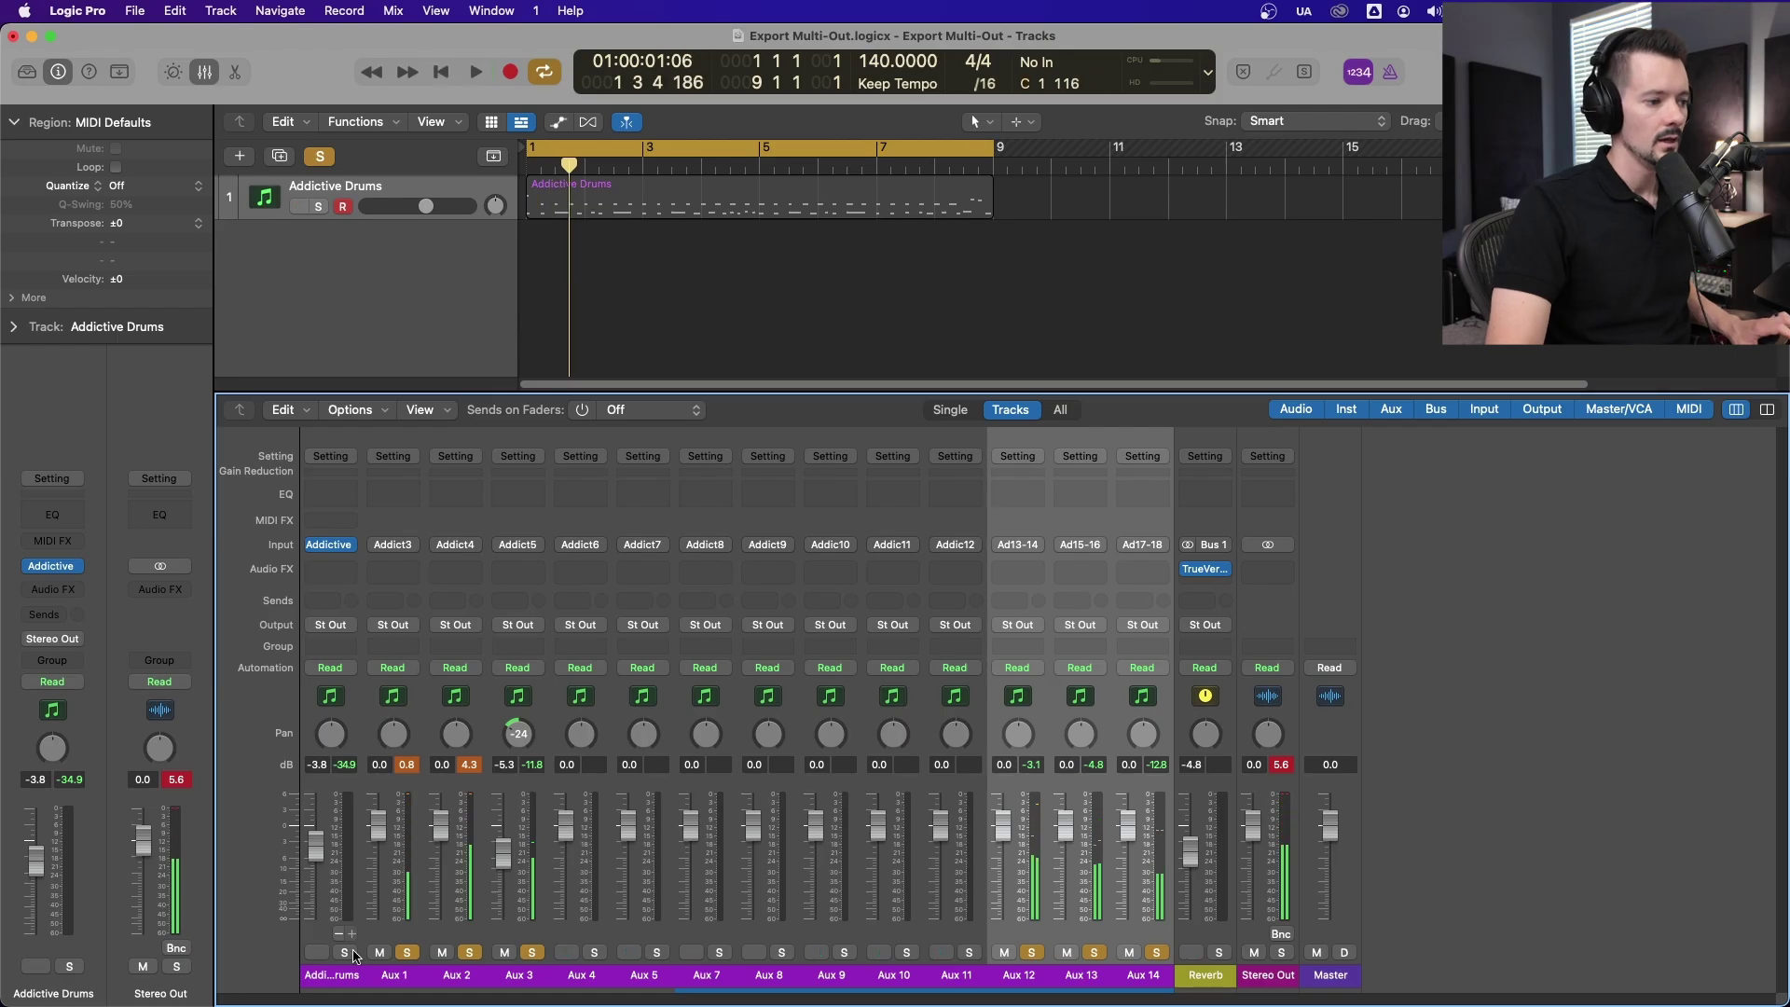
pyautogui.click(345, 952)
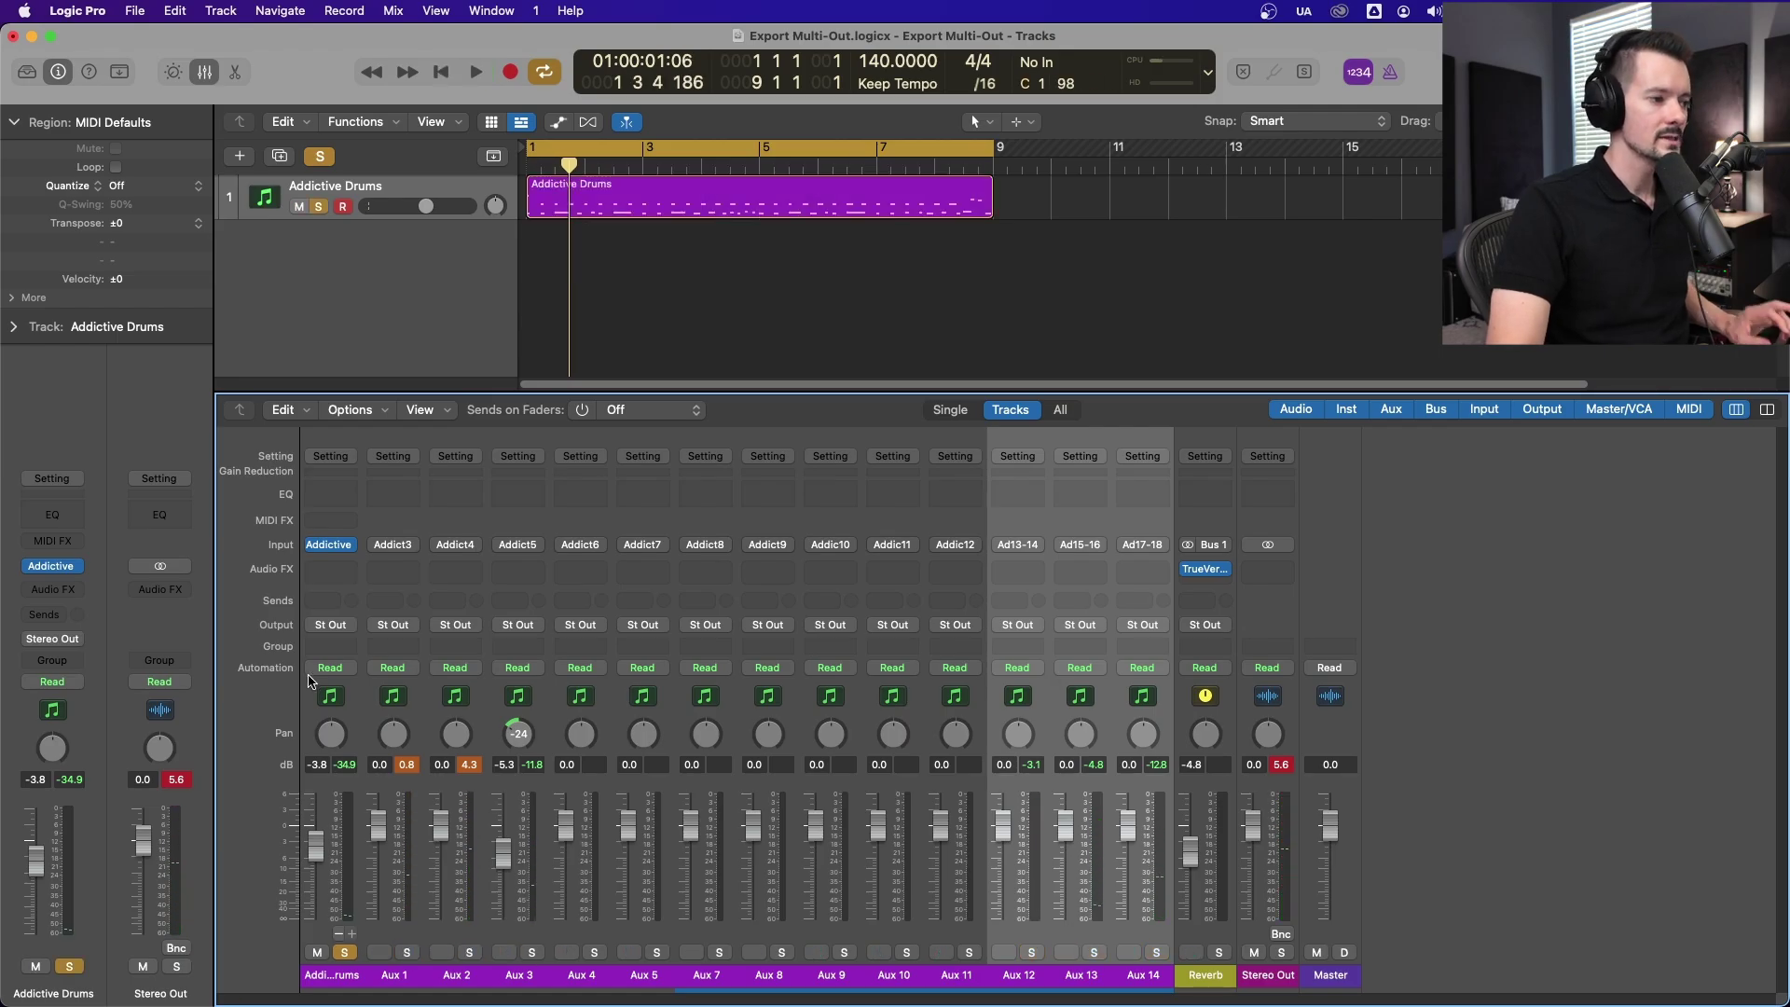
pyautogui.click(309, 681)
pyautogui.press('space')
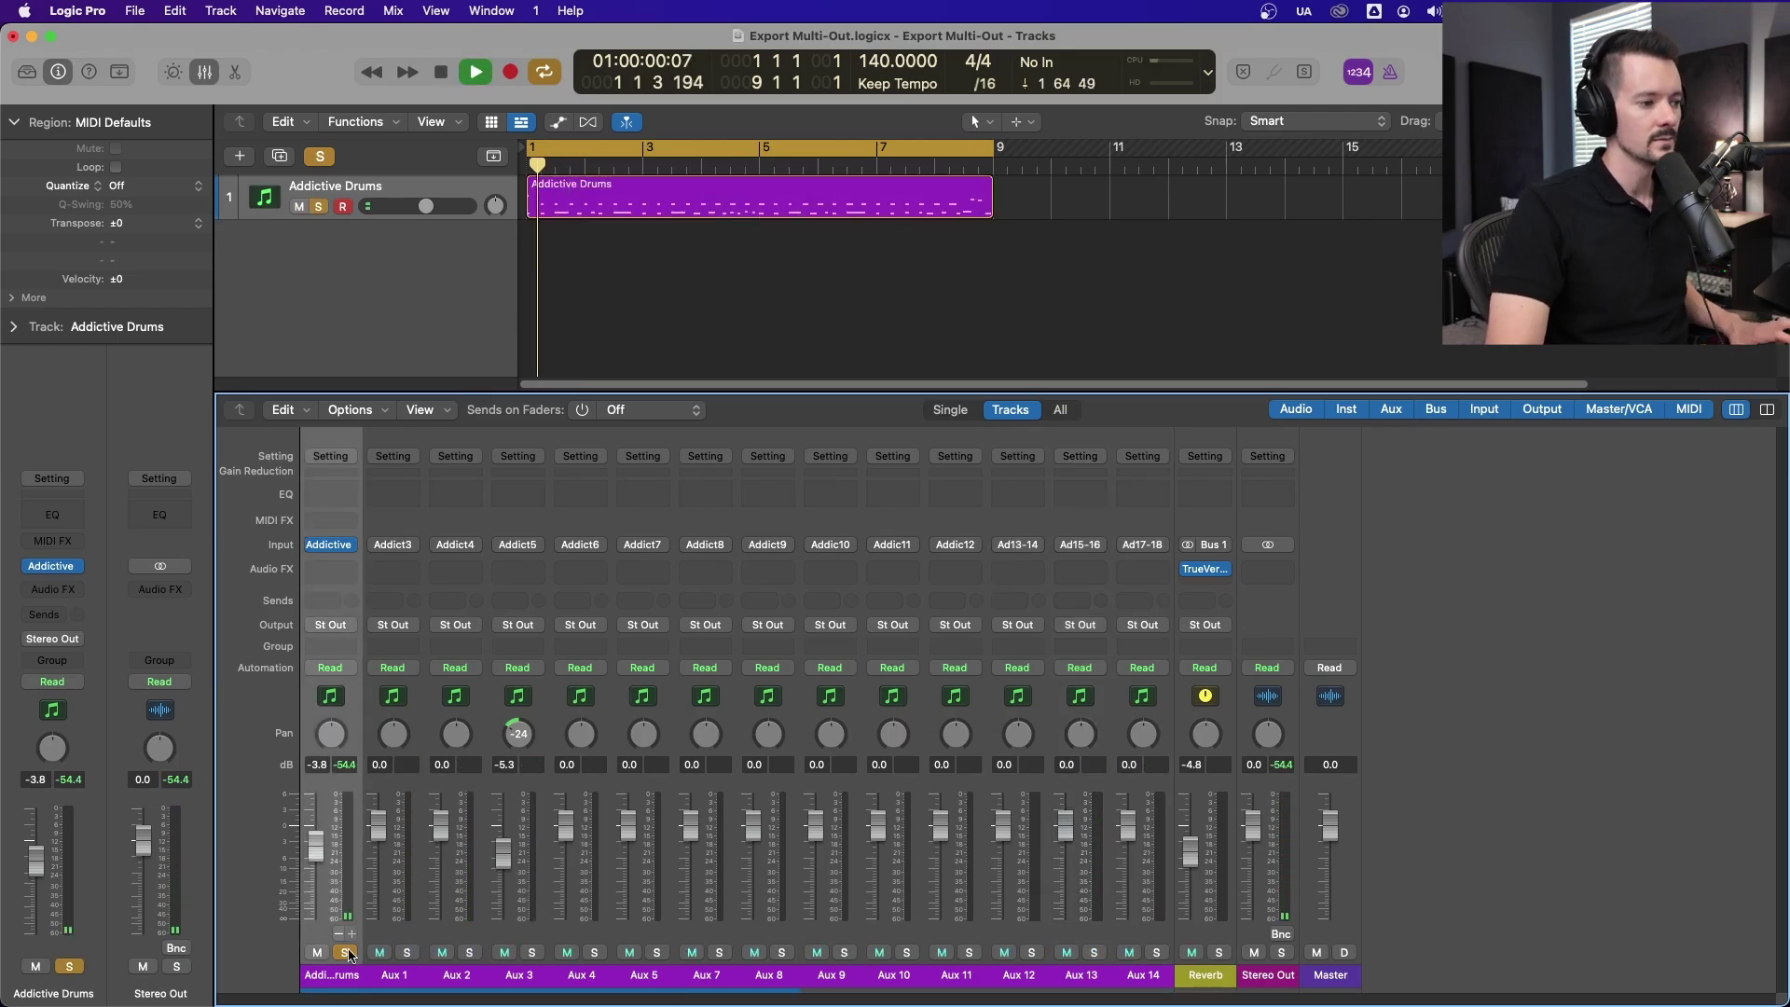
# Name the first drum channels FX, Kick, Snare and Hat.
pyautogui.press('space')
pyautogui.doubleClick(331, 974)
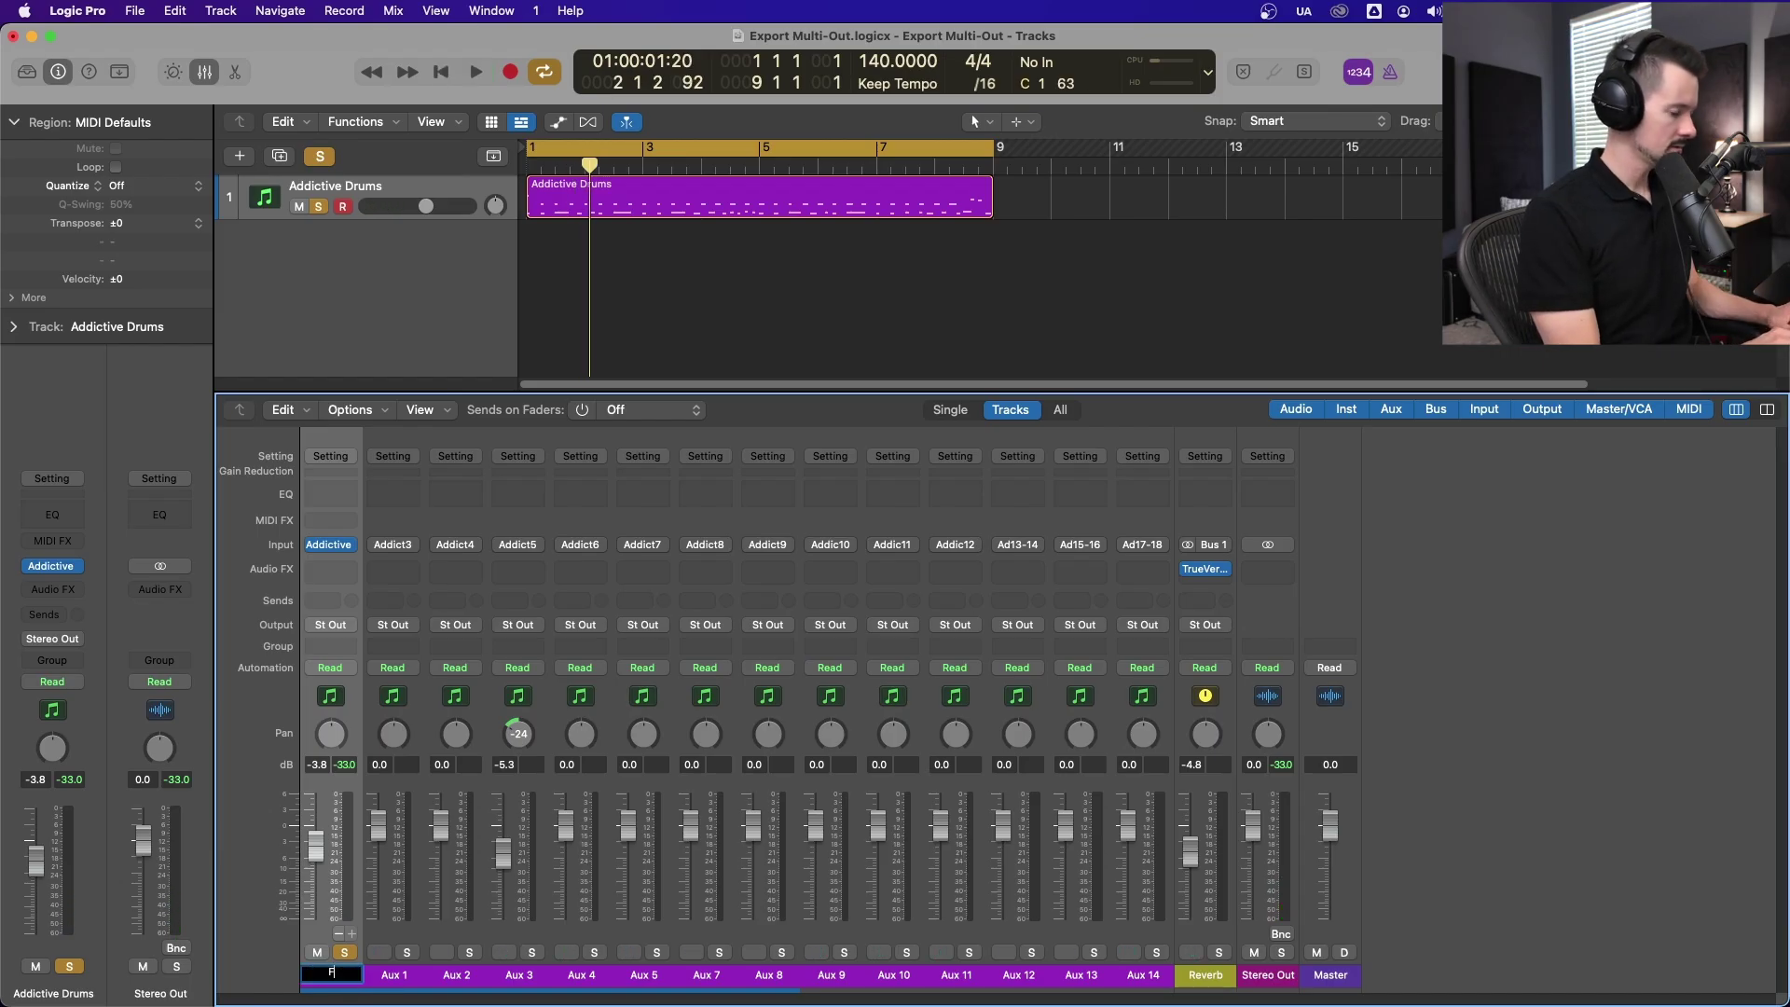
pyautogui.press('Tab')
pyautogui.write('Kick')
pyautogui.press('Tab')
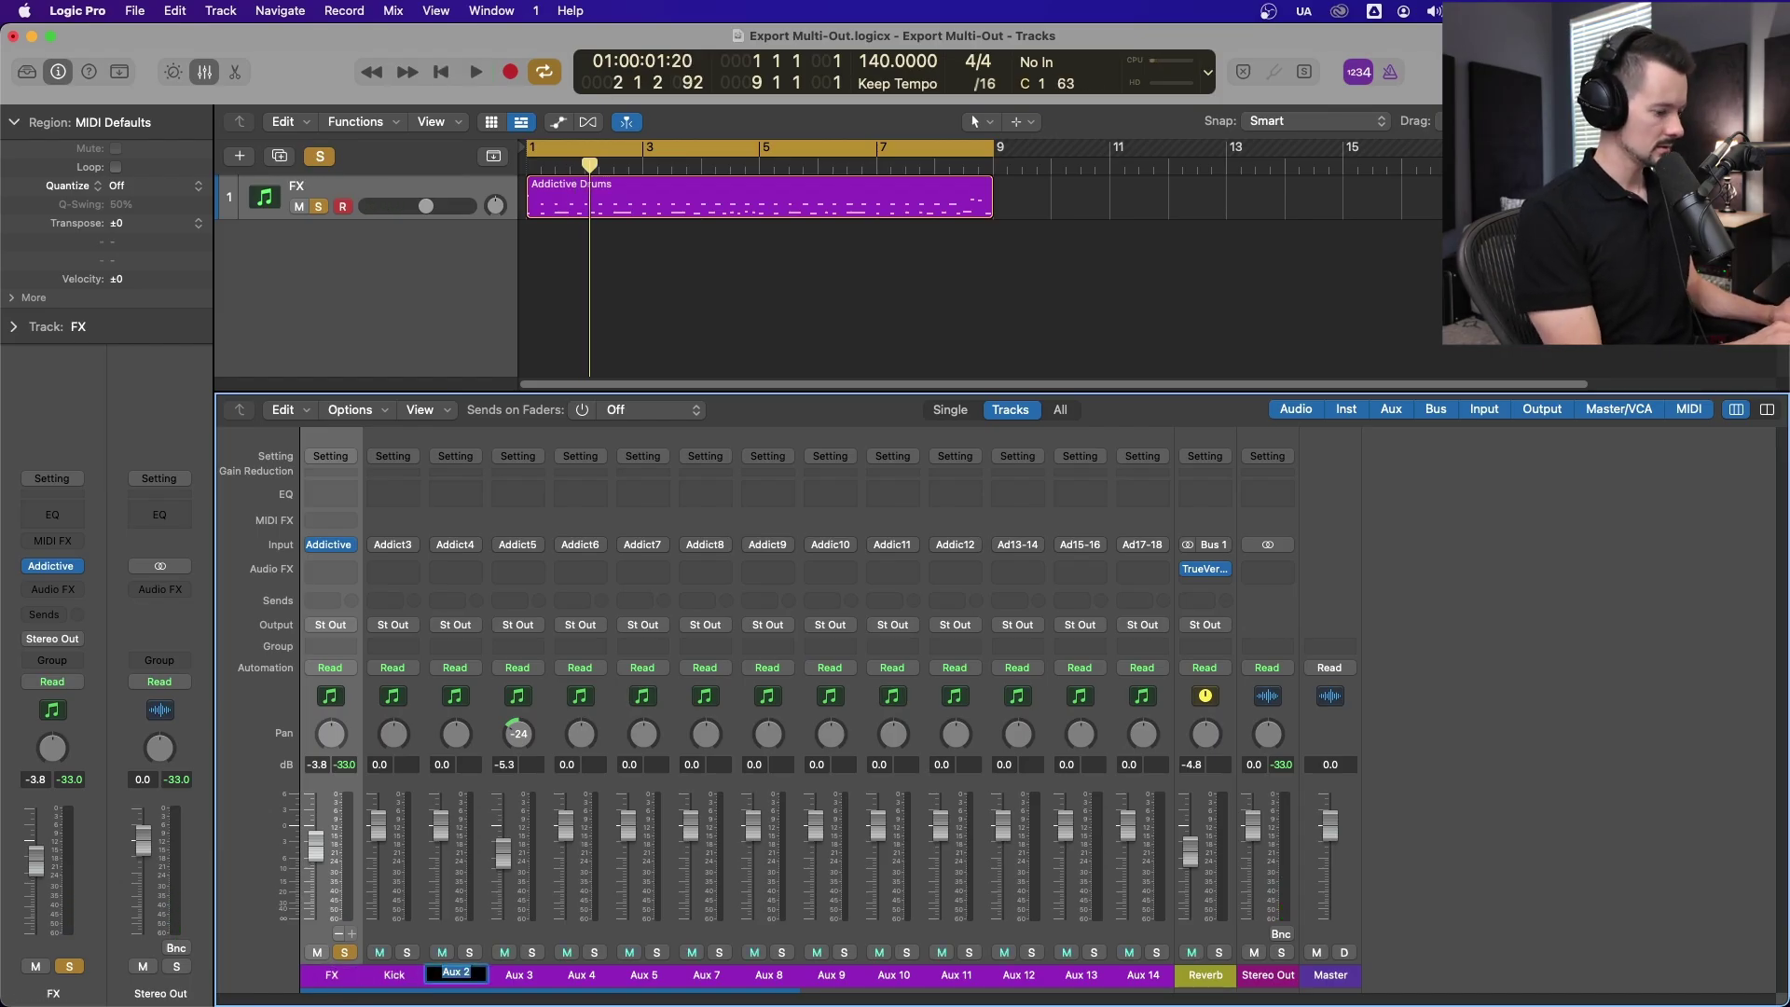
pyautogui.write('Snare')
pyautogui.press('Tab')
pyautogui.write('H')
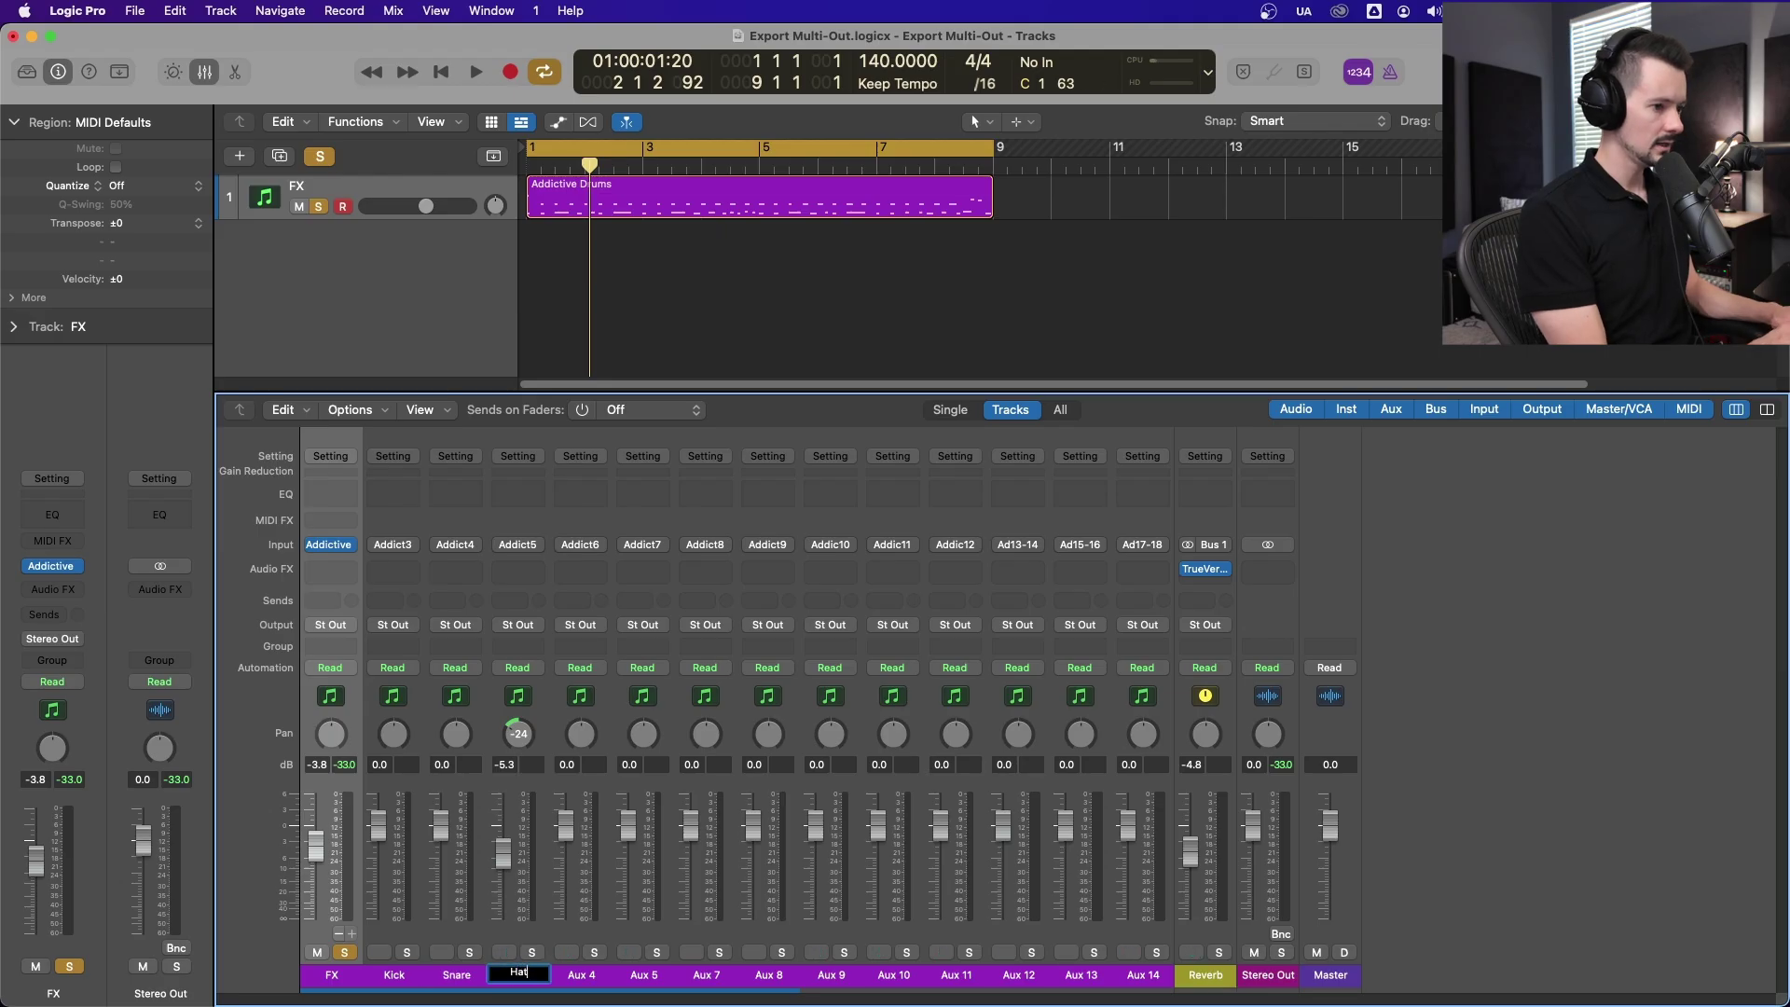
pyautogui.press('Tab')
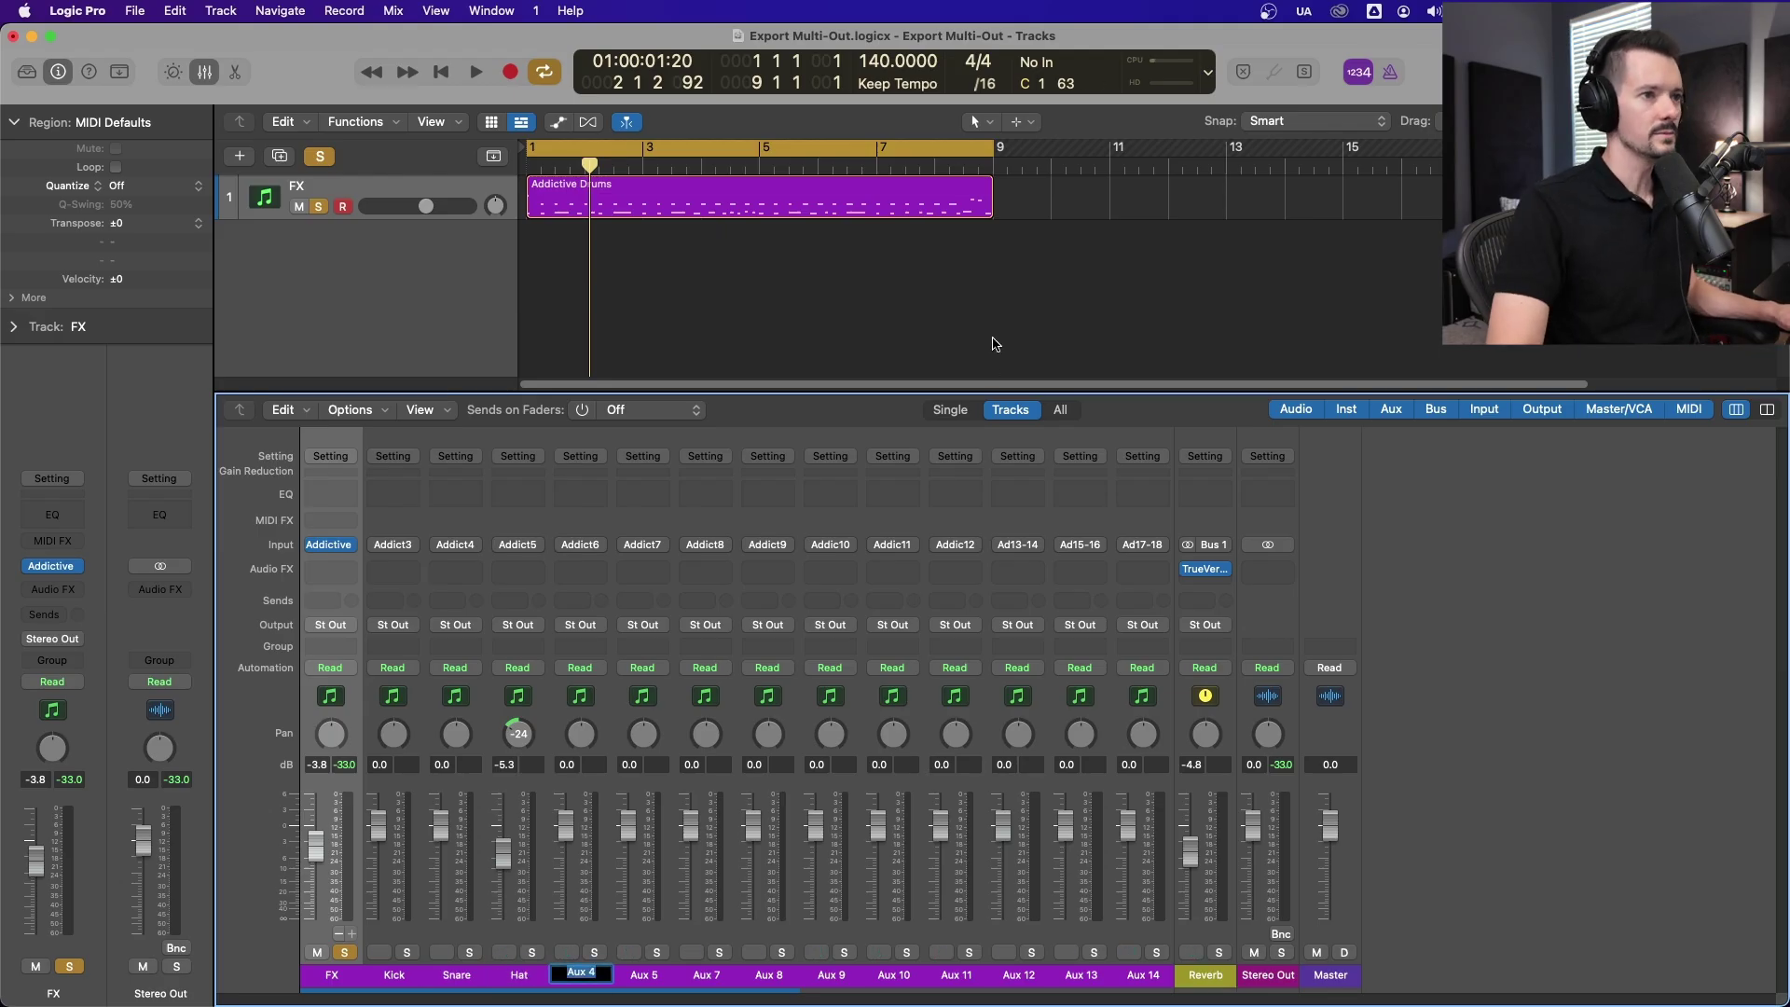
# Turn off cycle, clear the FX solo and play from near the region's end.
pyautogui.click(954, 126)
pyautogui.click(945, 140)
pyautogui.click(949, 166)
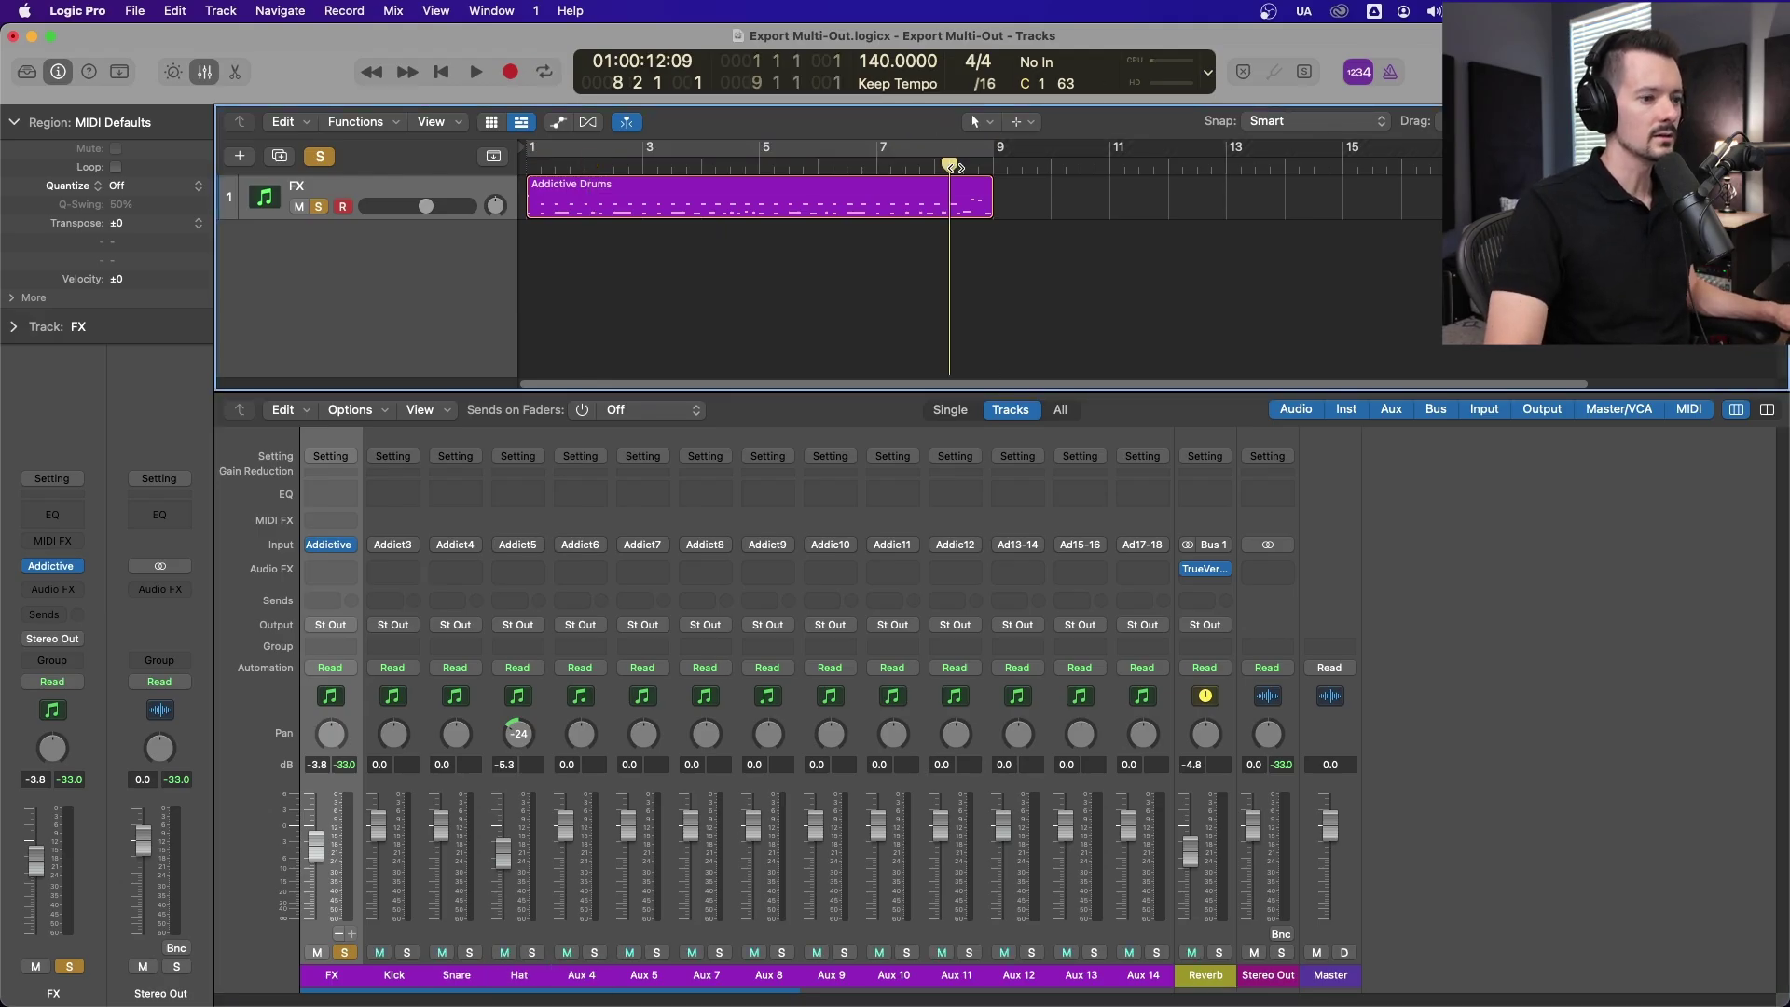
pyautogui.press('space')
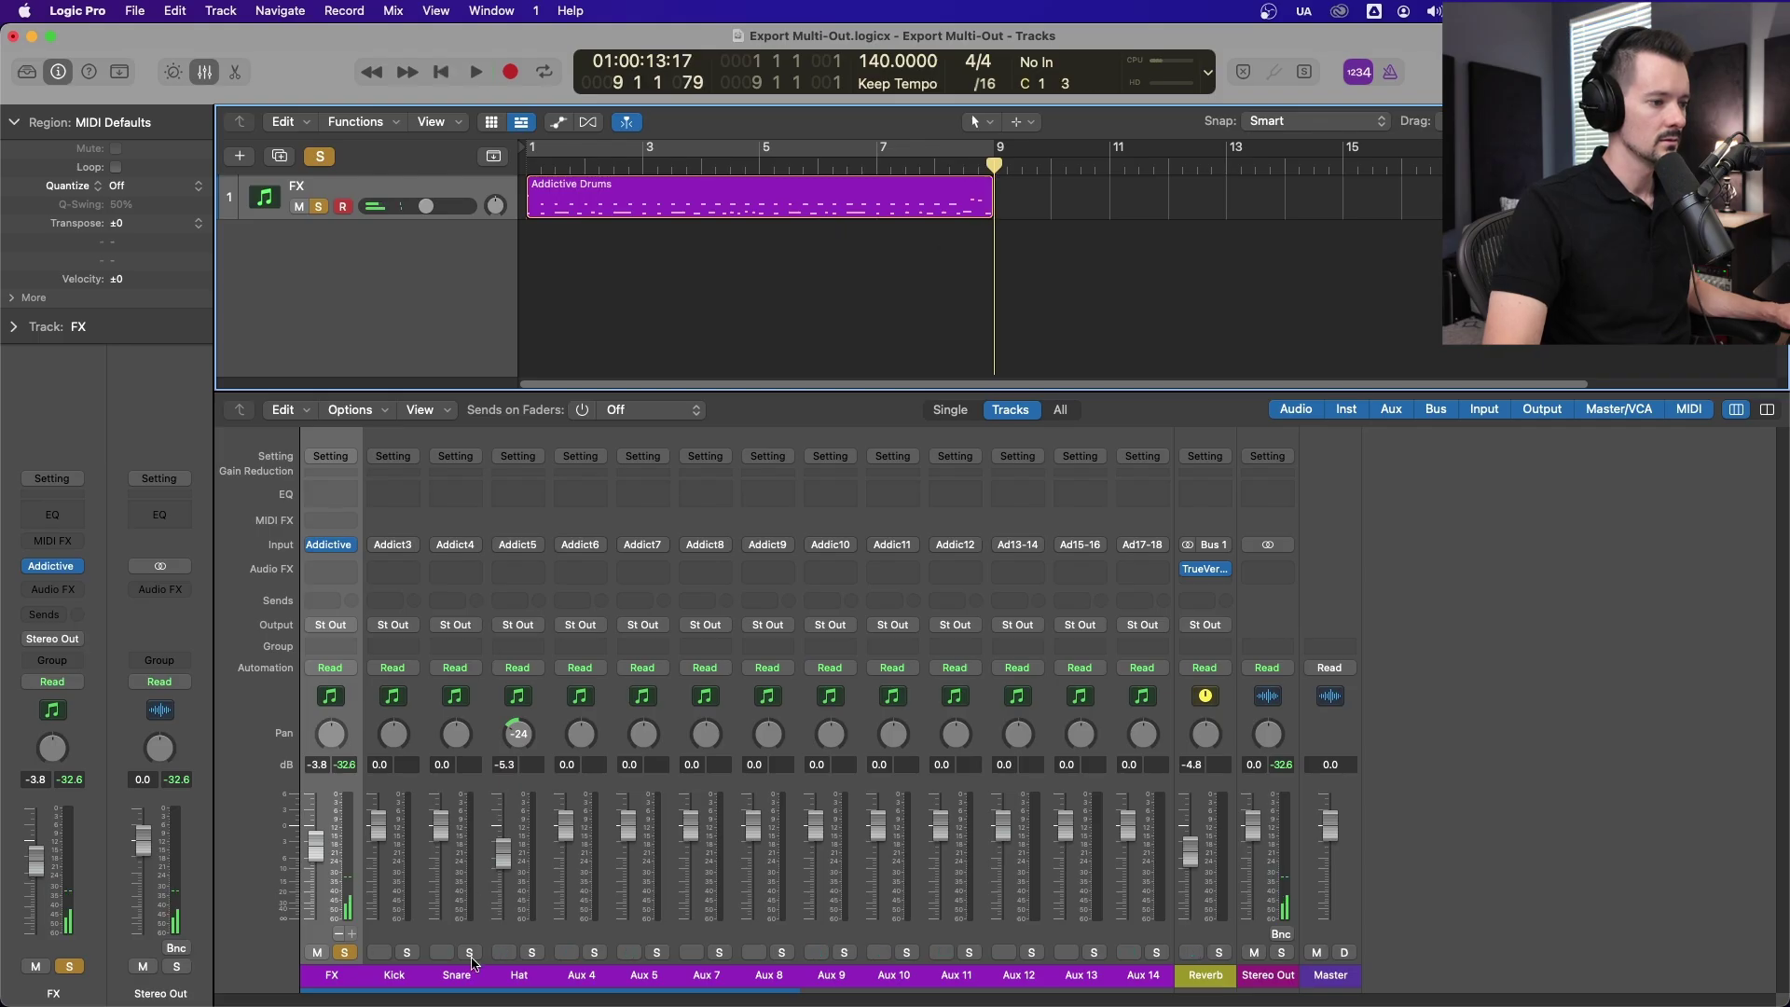
pyautogui.press('s')
pyautogui.click(931, 270)
pyautogui.press('space')
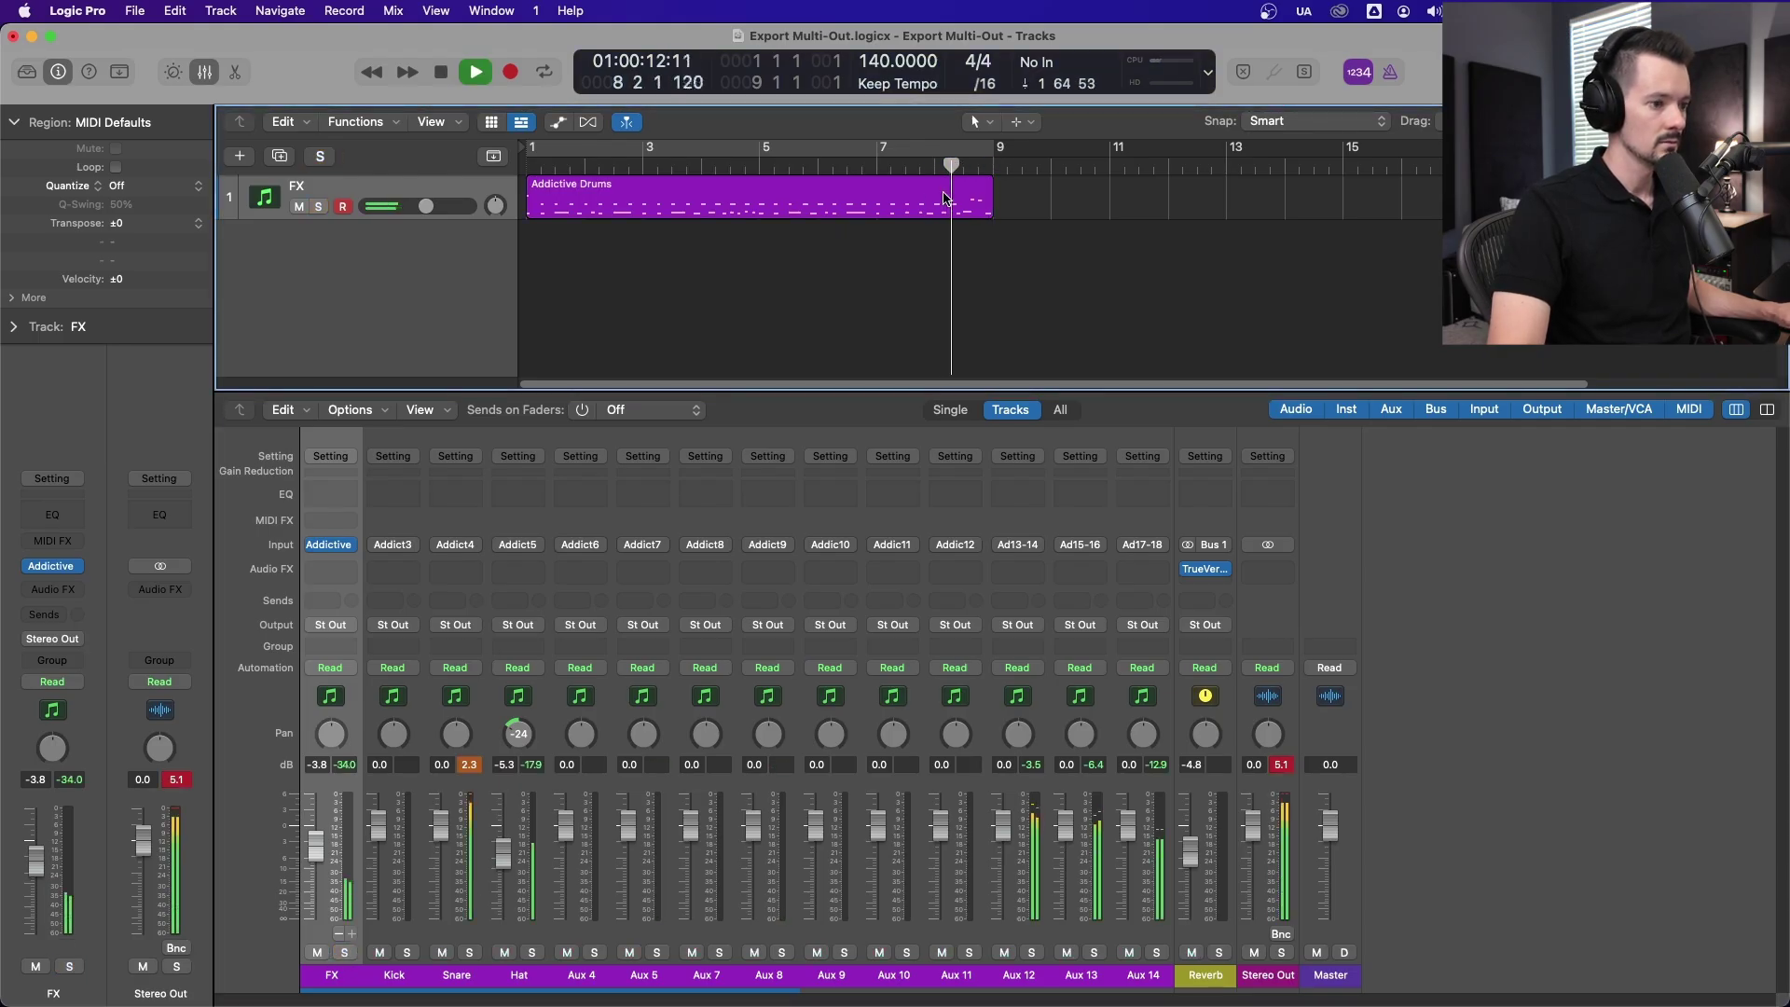
# Rename Aux 5 to Rack and Aux 8 to Floor.
pyautogui.click(638, 974)
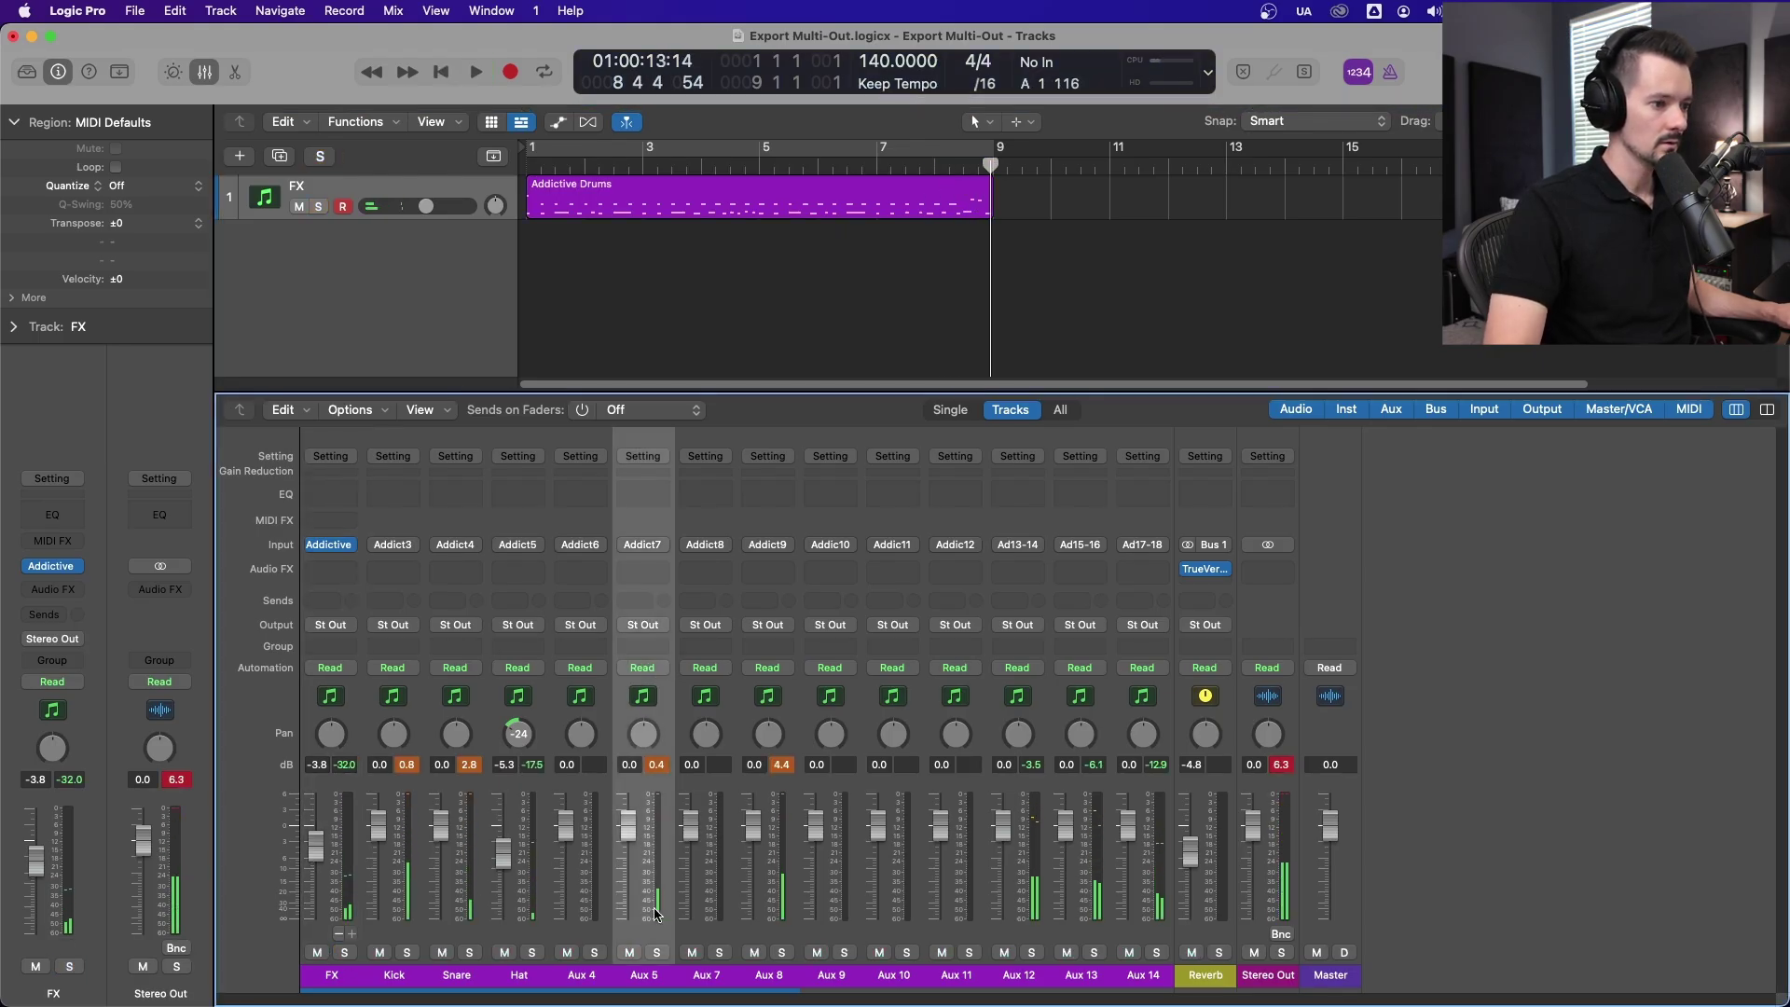
pyautogui.doubleClick(638, 974)
pyautogui.write('Rack')
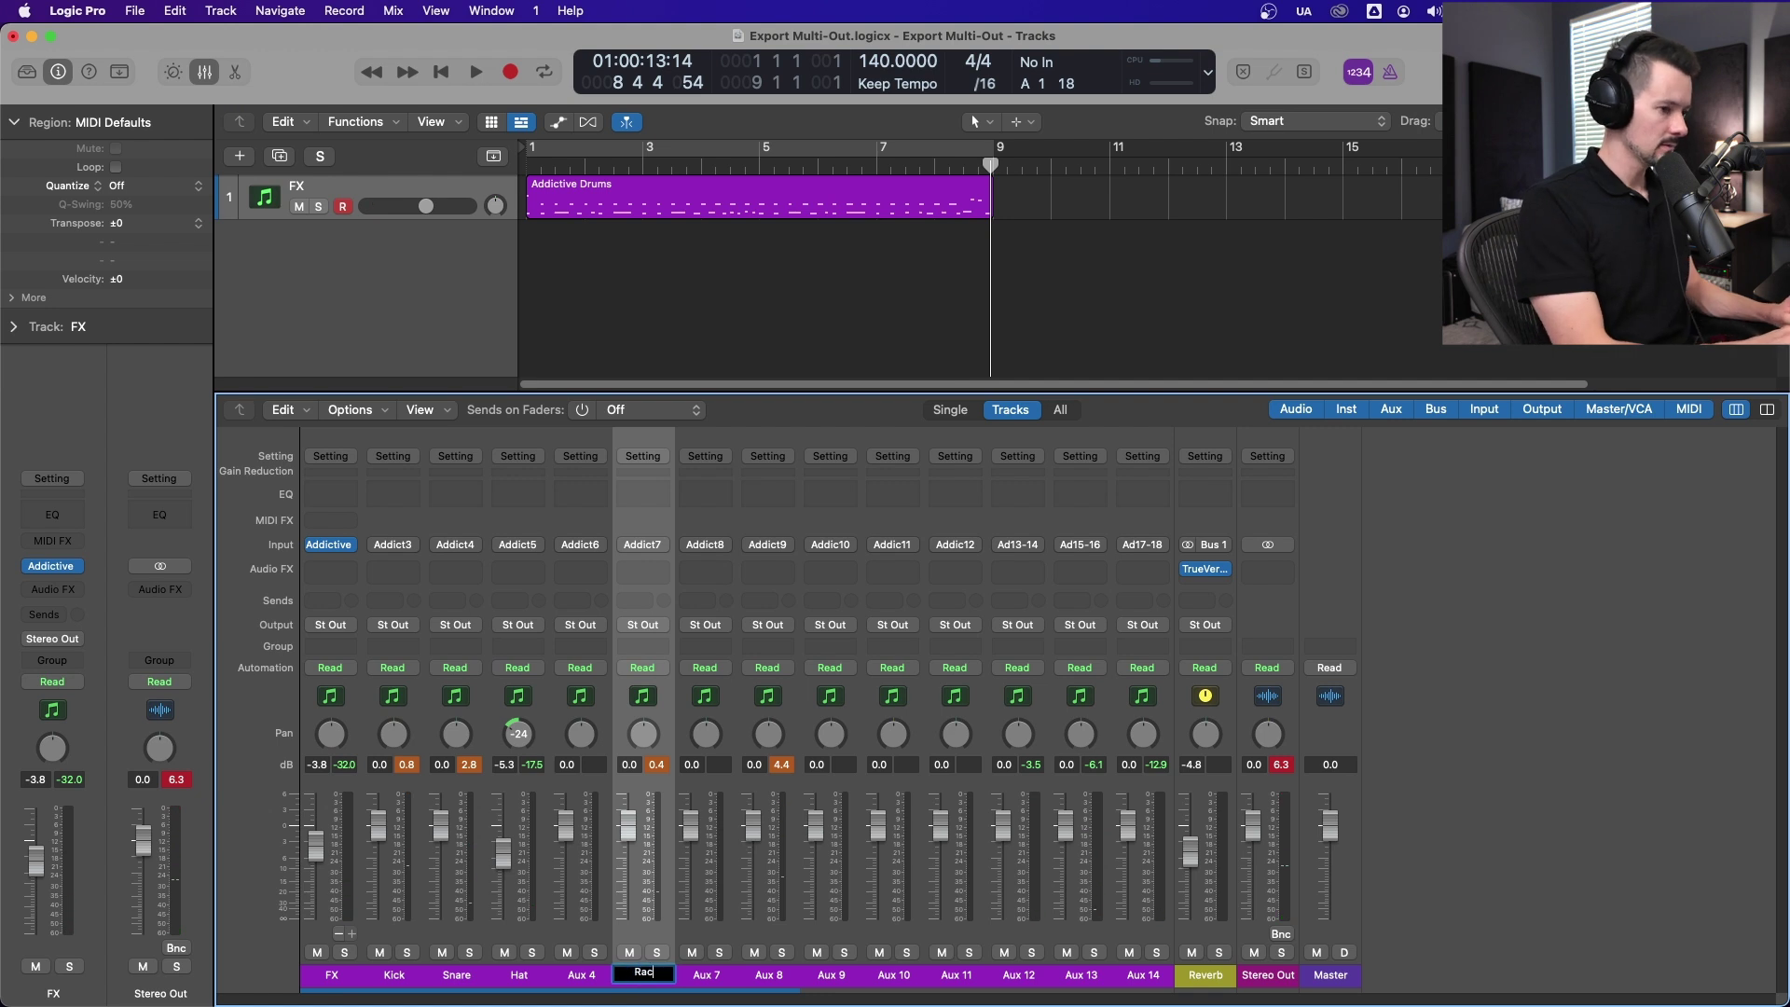
pyautogui.press('Tab')
pyautogui.press('Tab')
pyautogui.write('Floor')
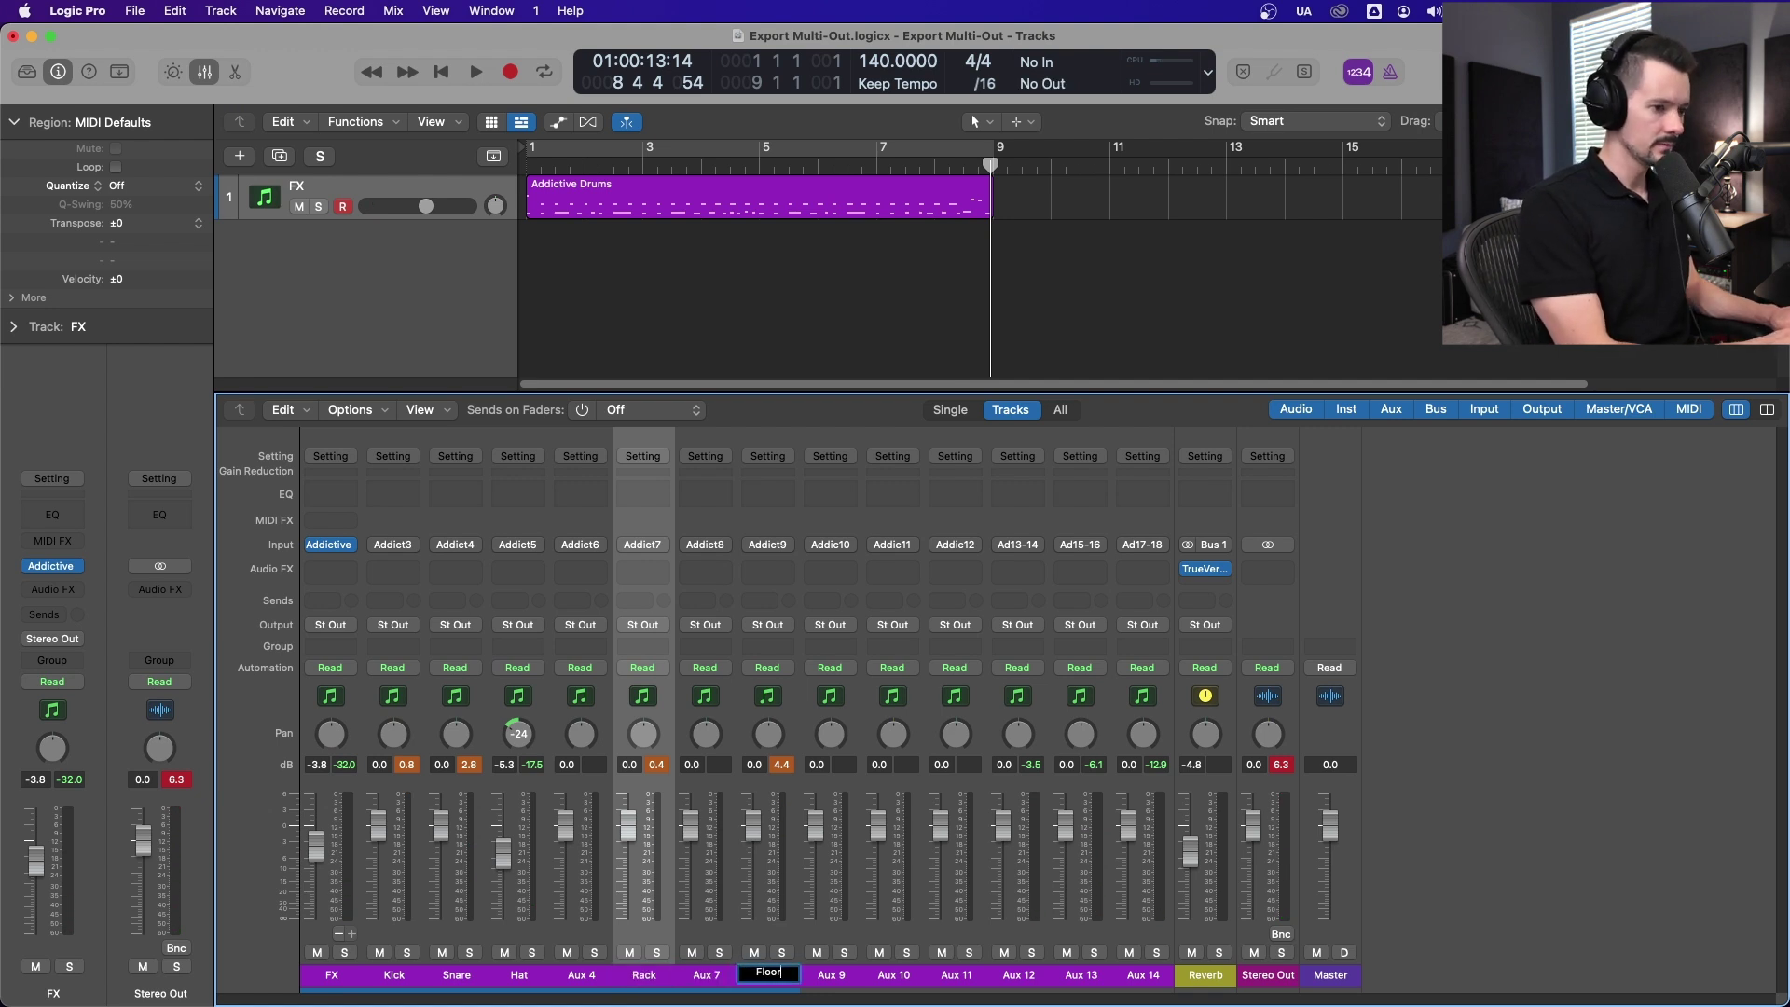
pyautogui.press('Return')
# Solo Aux 12, name the last three channels Ohs, Room and Bus, and replay from the start.
pyautogui.click(1031, 952)
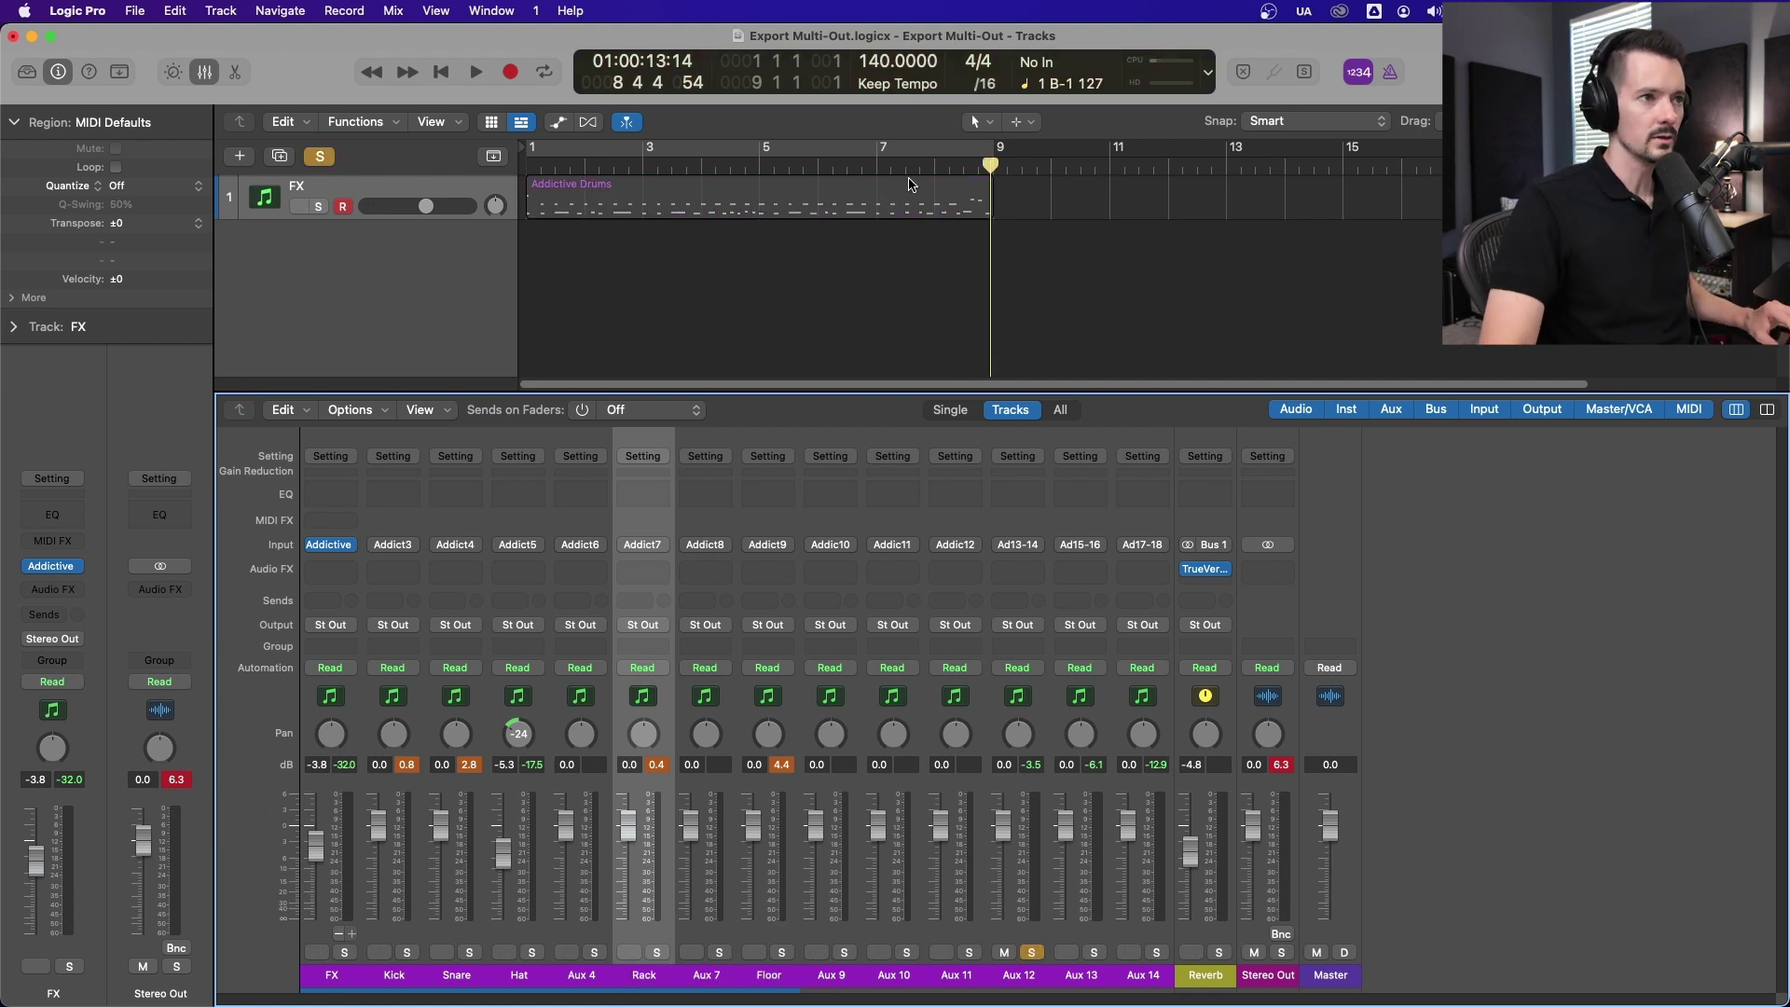
pyautogui.press('space')
pyautogui.press('space')
pyautogui.doubleClick(1019, 972)
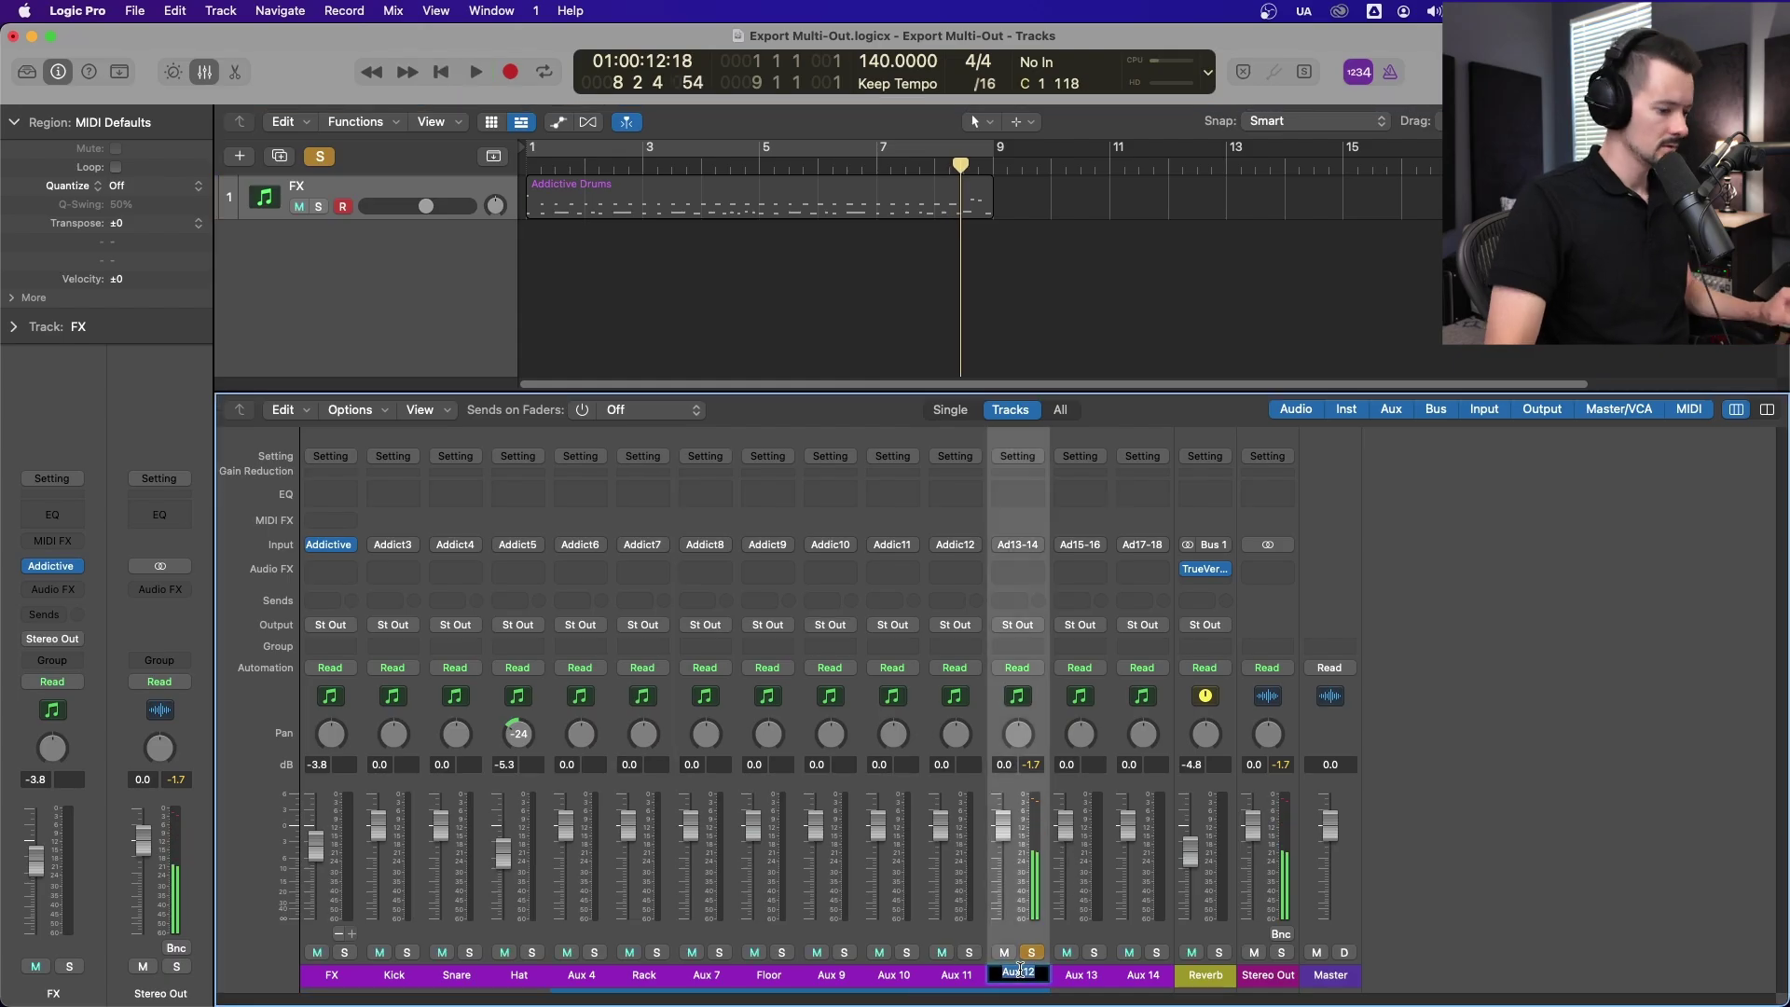
pyautogui.write('Ohs')
pyautogui.press('Tab')
pyautogui.write('R')
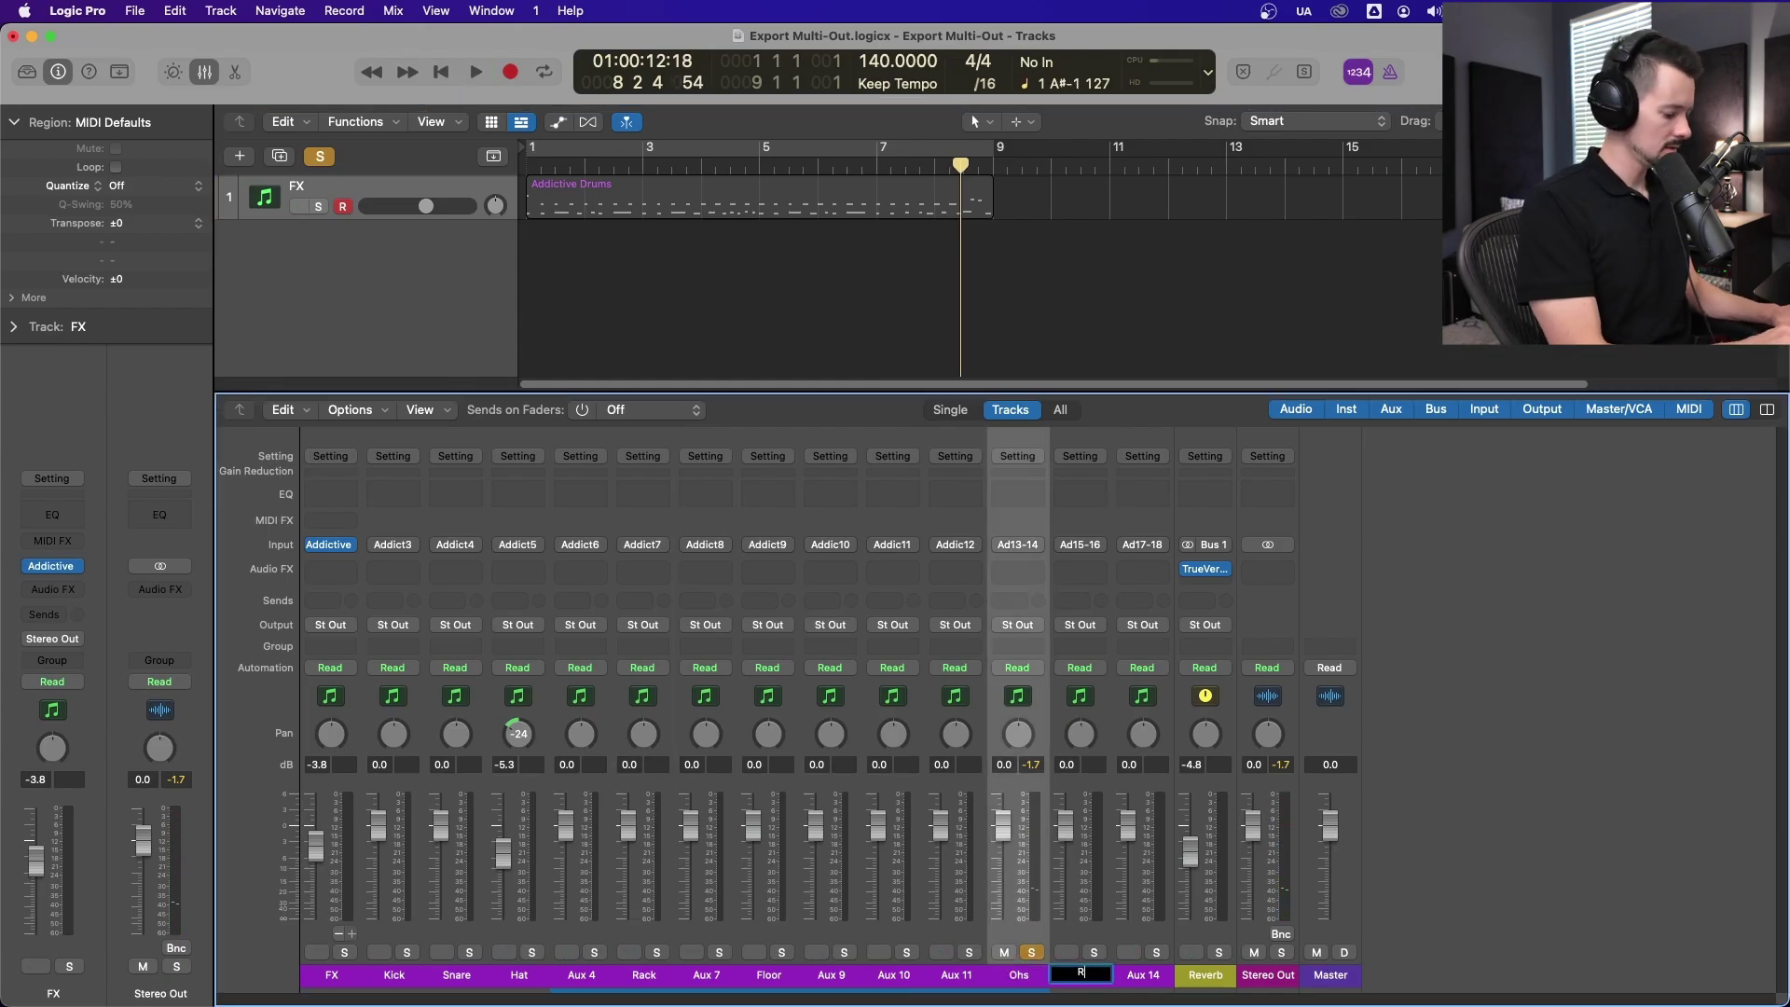
pyautogui.write('oom')
pyautogui.press('Tab')
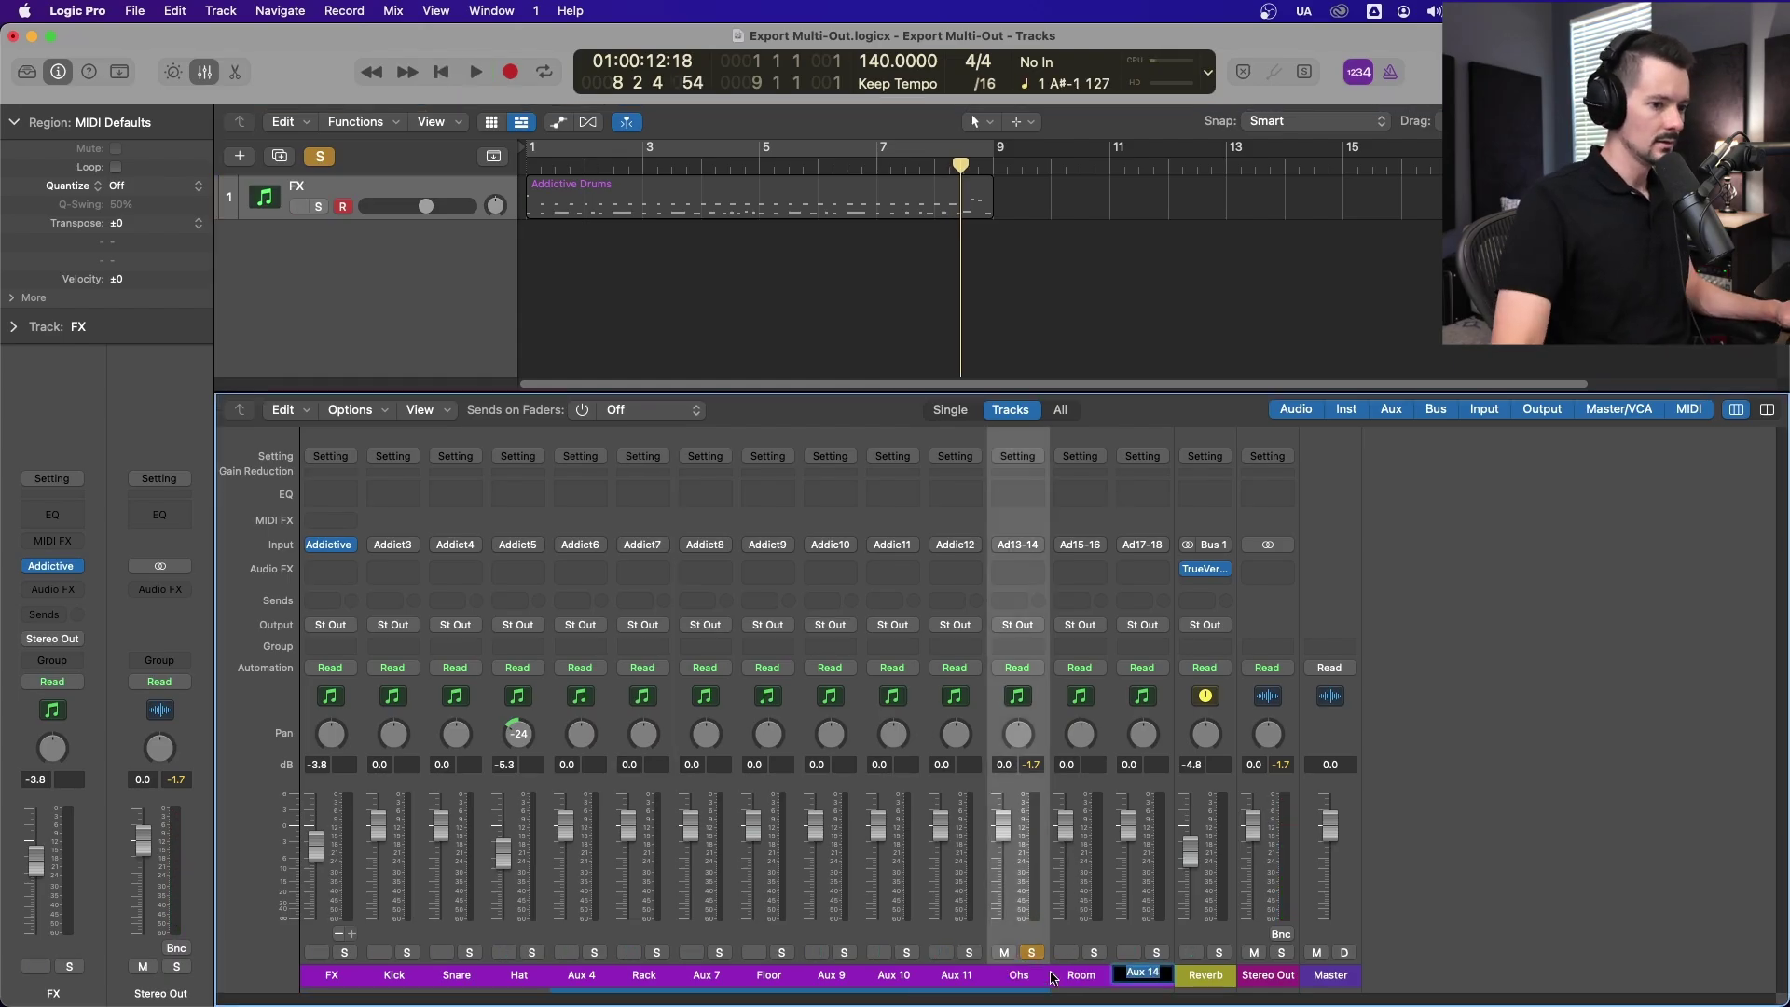
pyautogui.write('Bus')
pyautogui.press('Return')
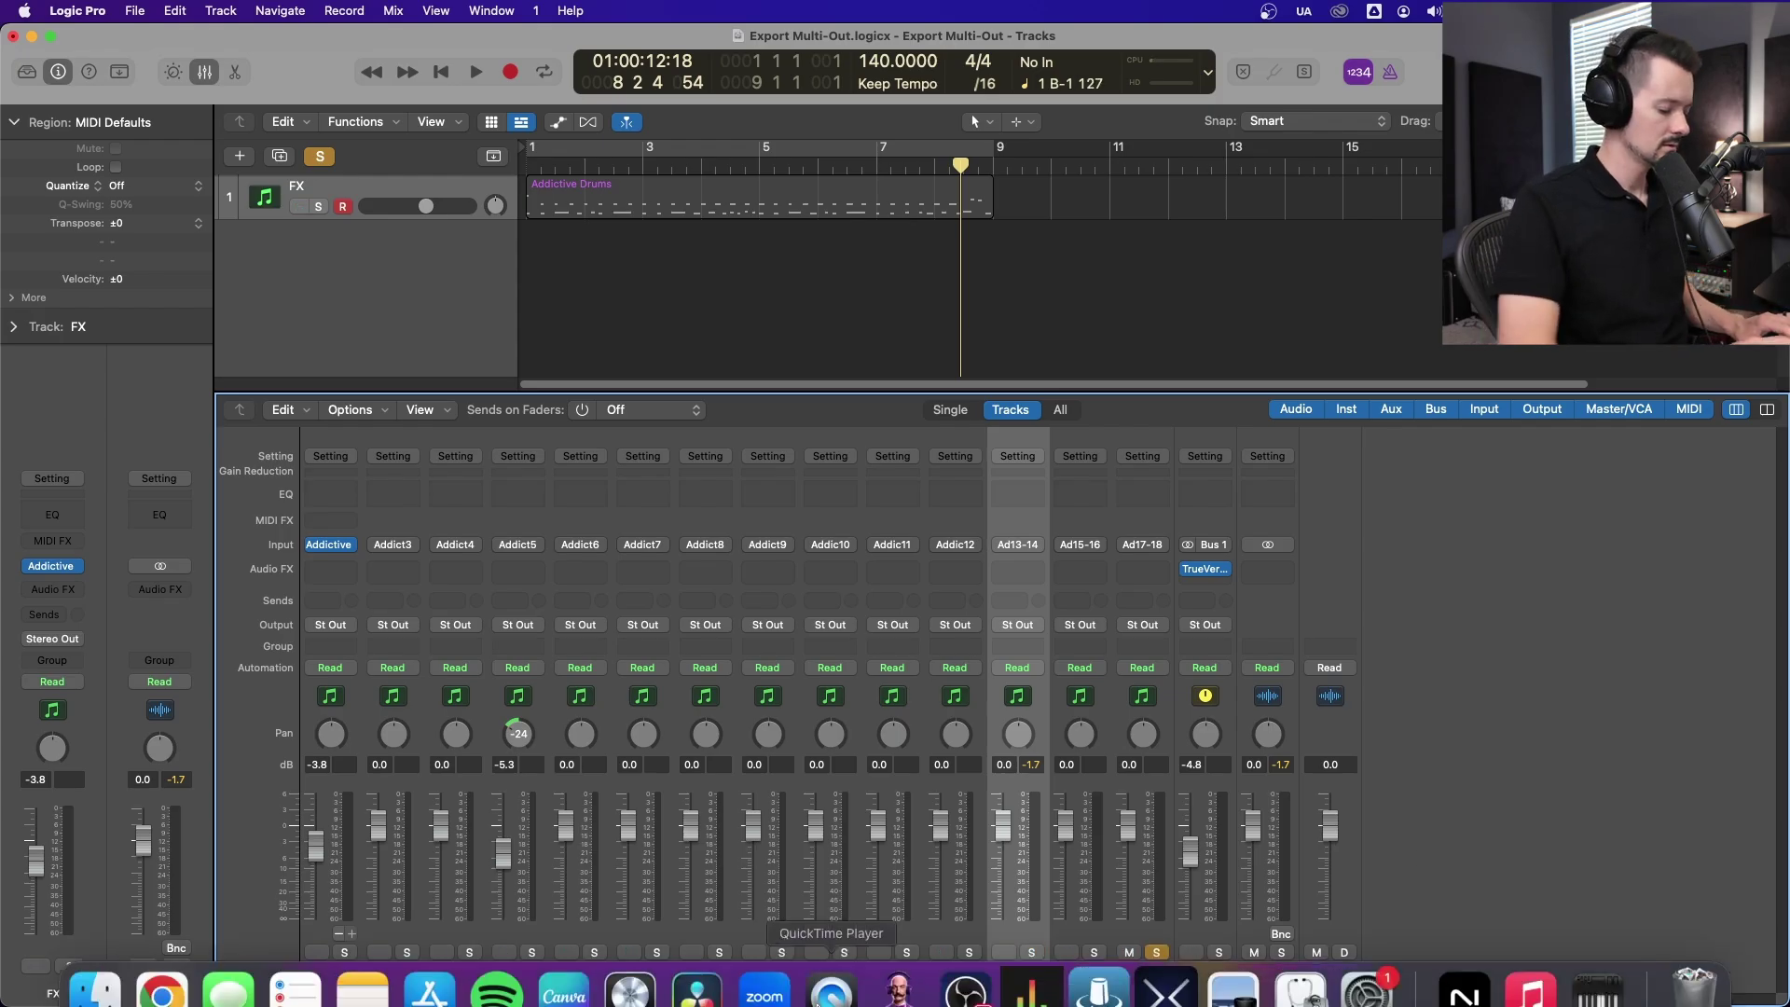
pyautogui.press('Return')
pyautogui.press('space')
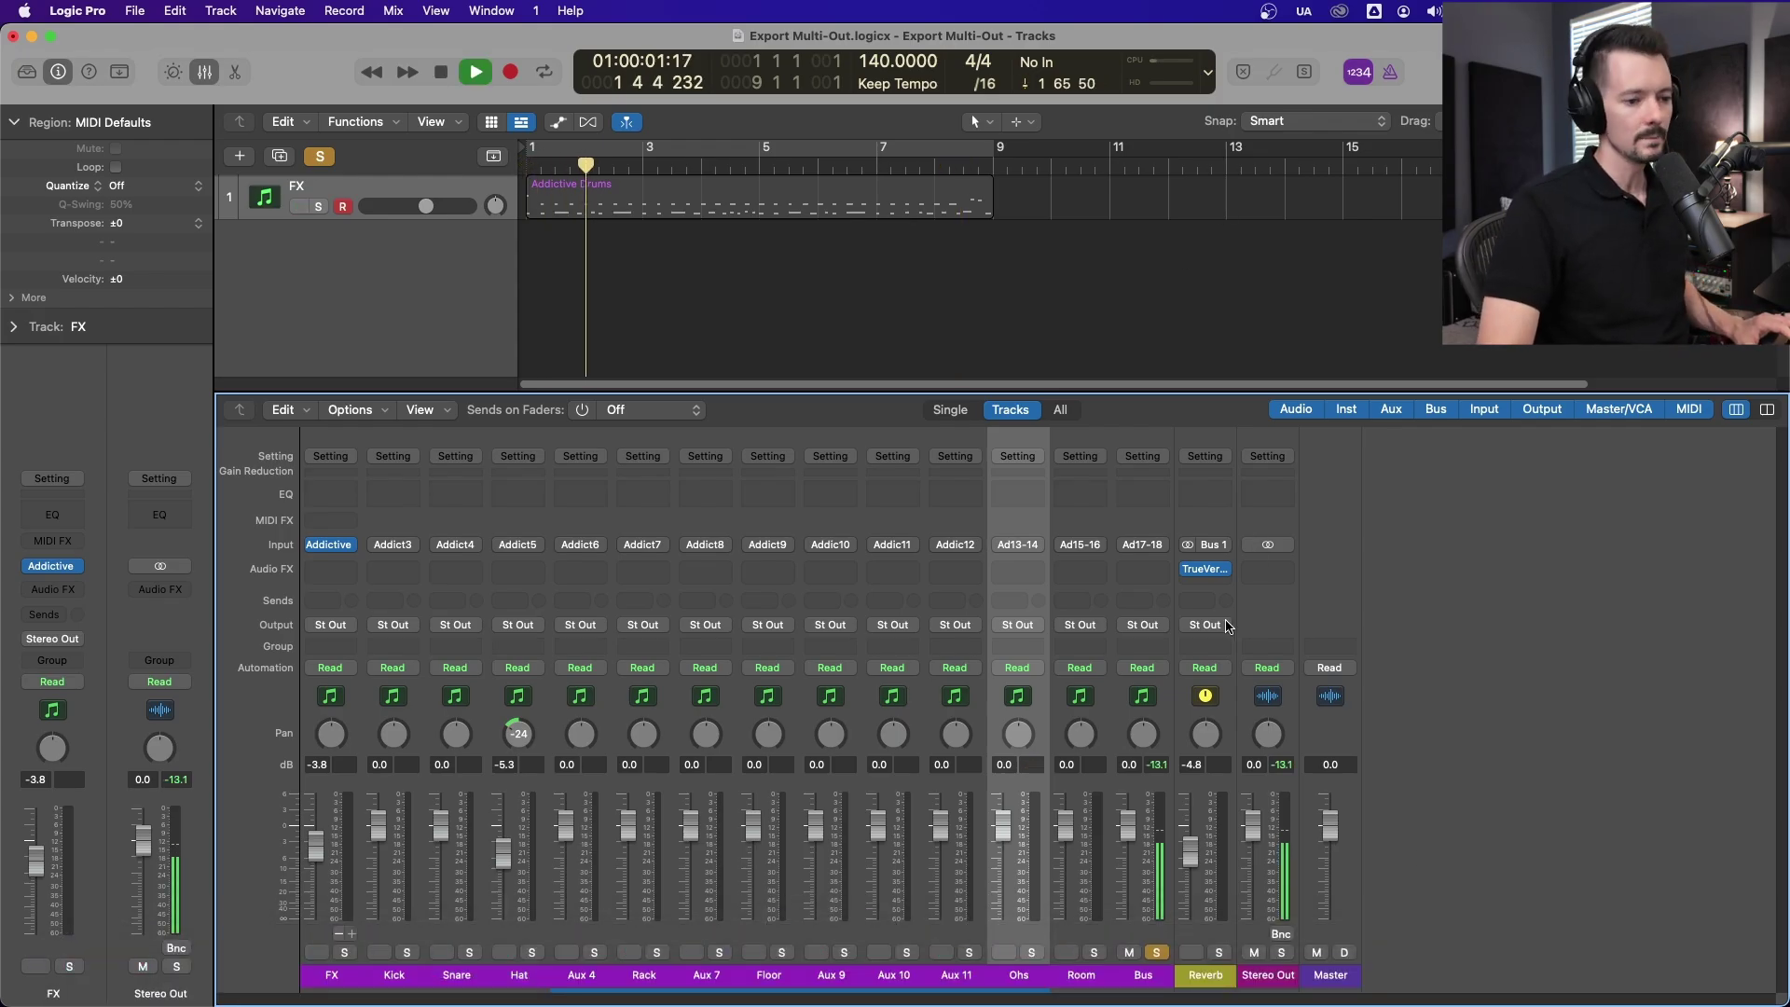
# Stop playback, clear the Bus solo, and create tracks for the Kick through Bus channels.
pyautogui.press('space')
pyautogui.press('s')
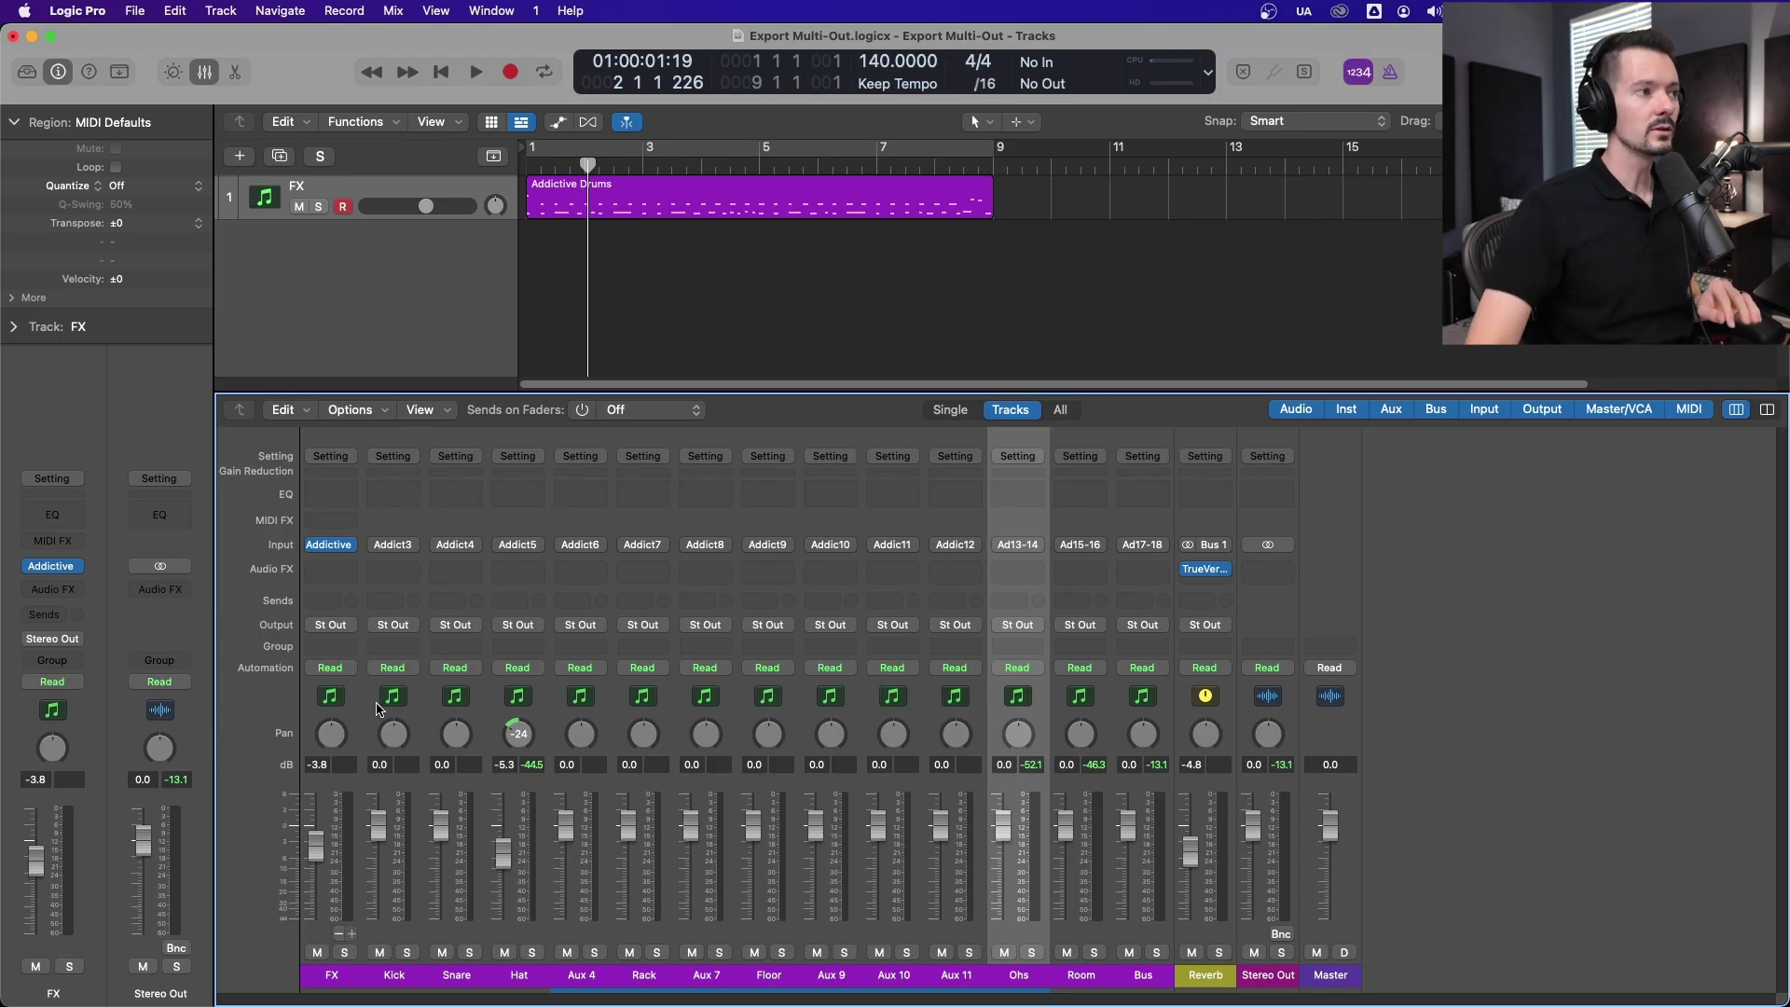
pyautogui.click(438, 185)
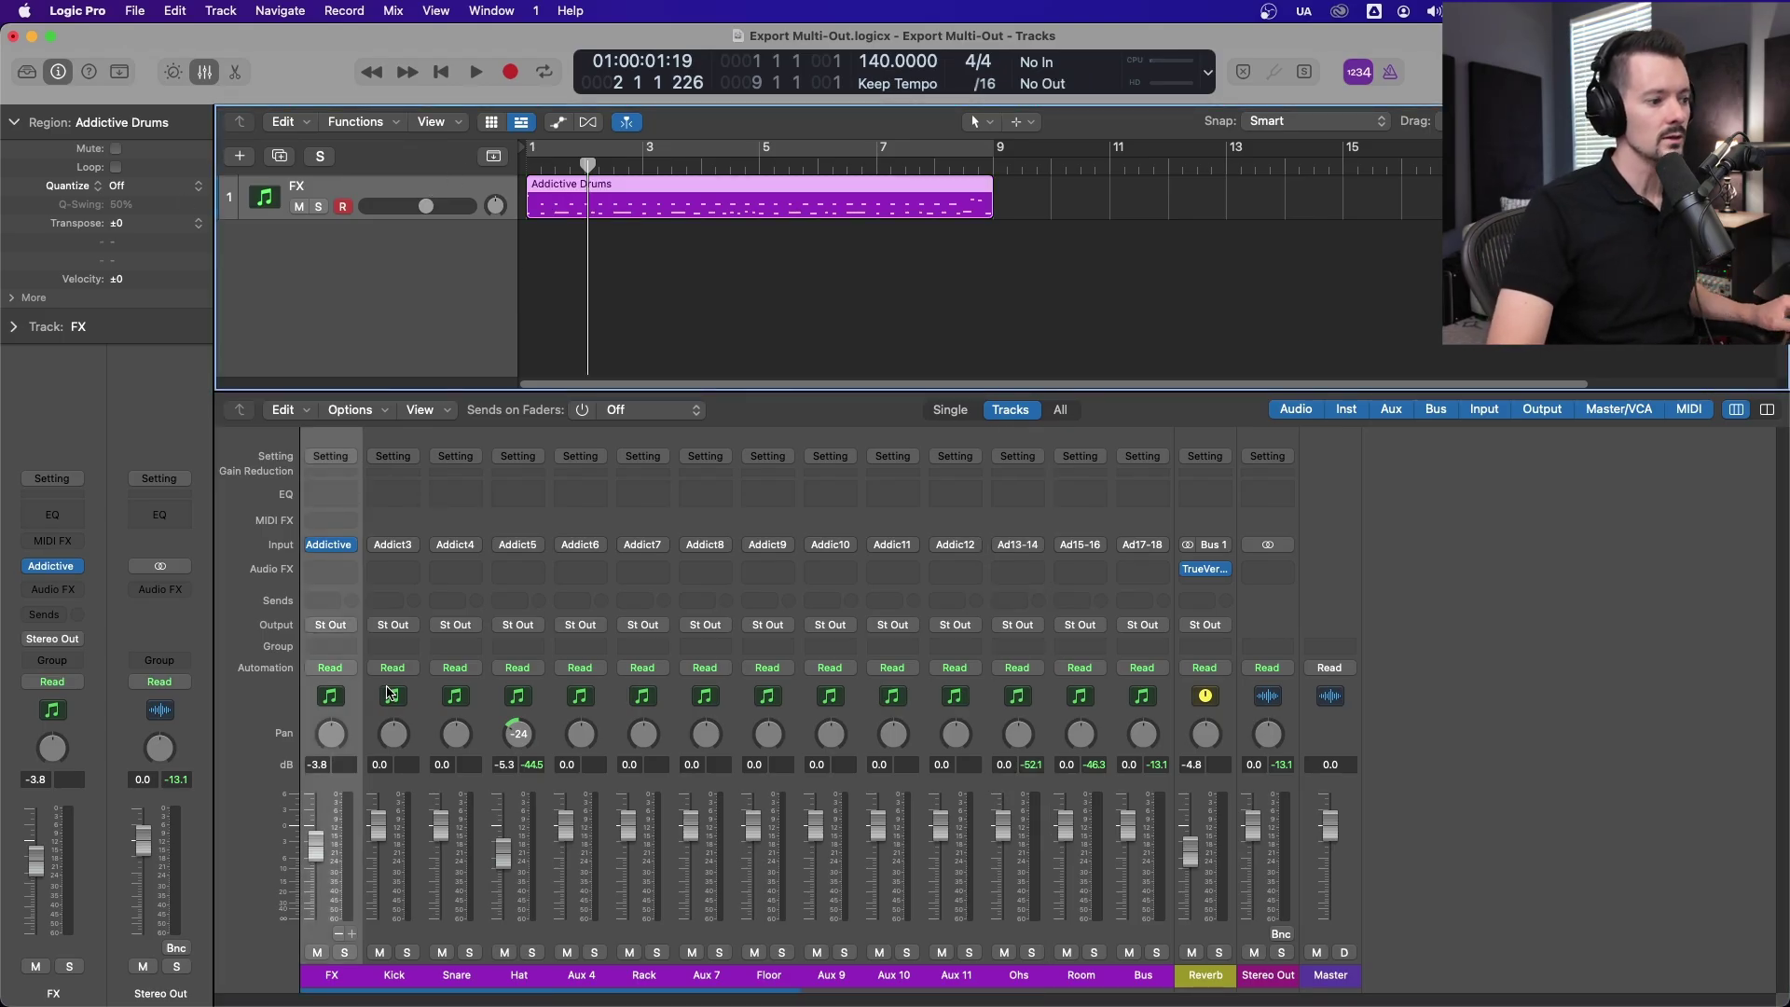
pyautogui.moveTo(390, 701); pyautogui.dragTo(1145, 699)
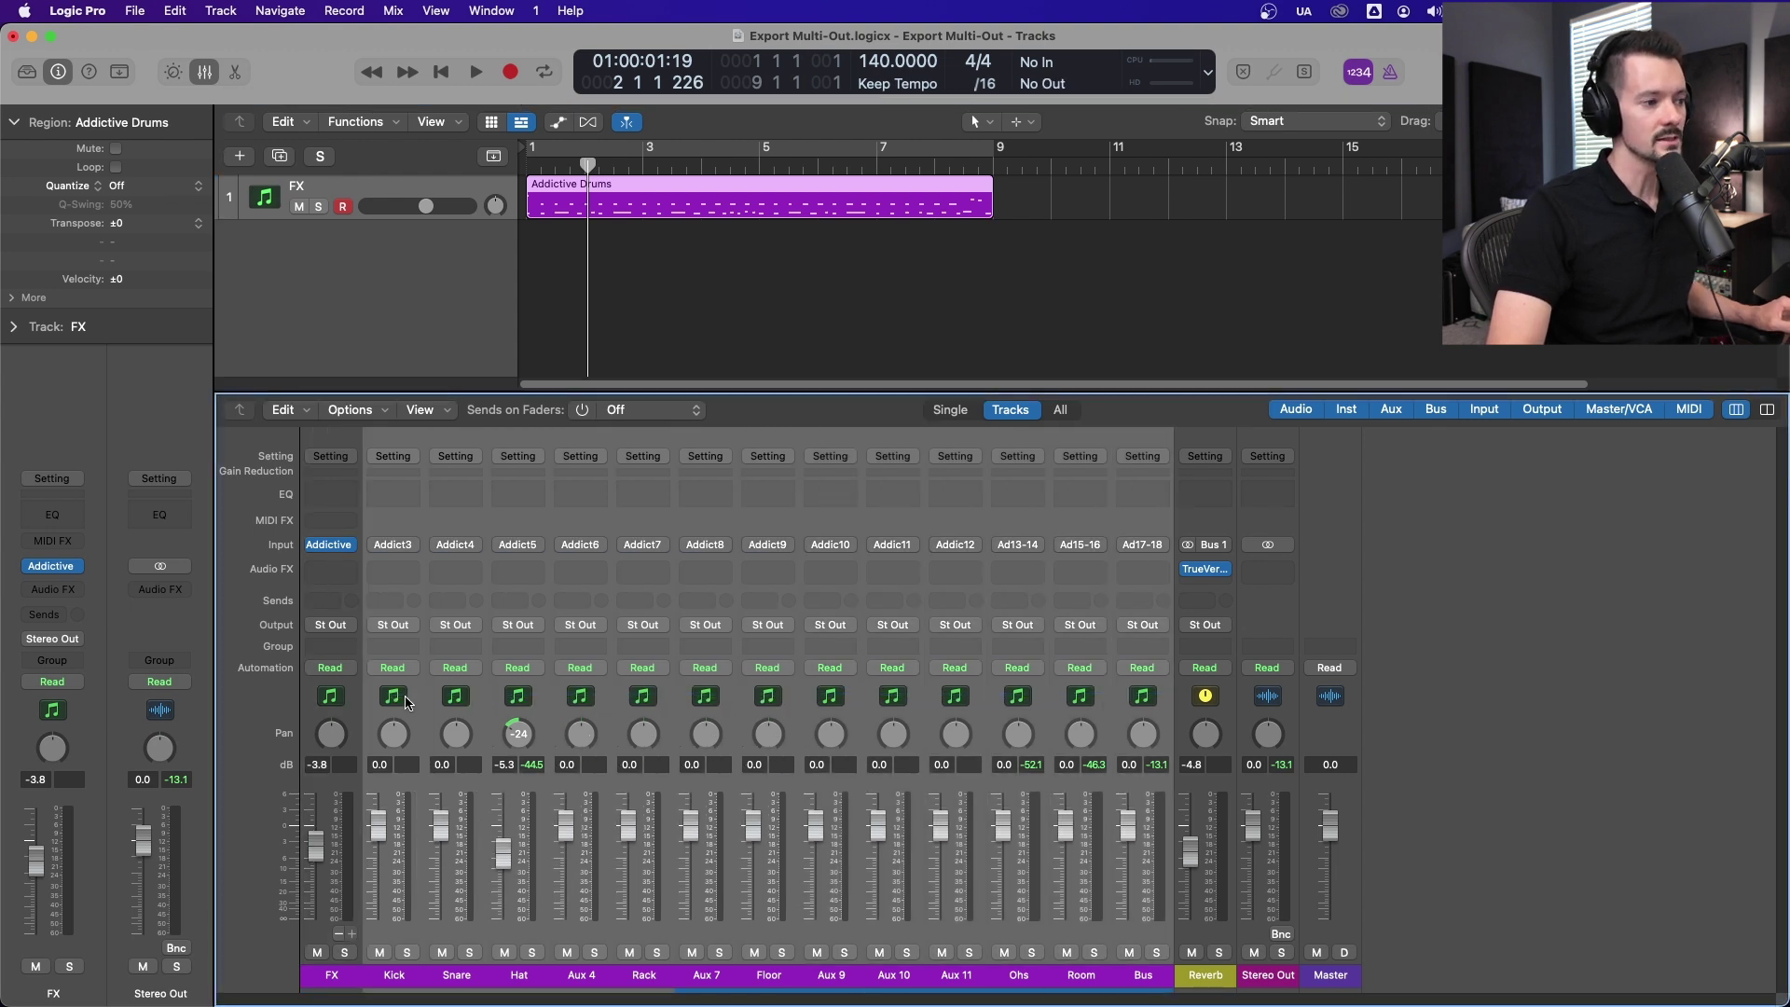
pyautogui.rightClick(406, 702)
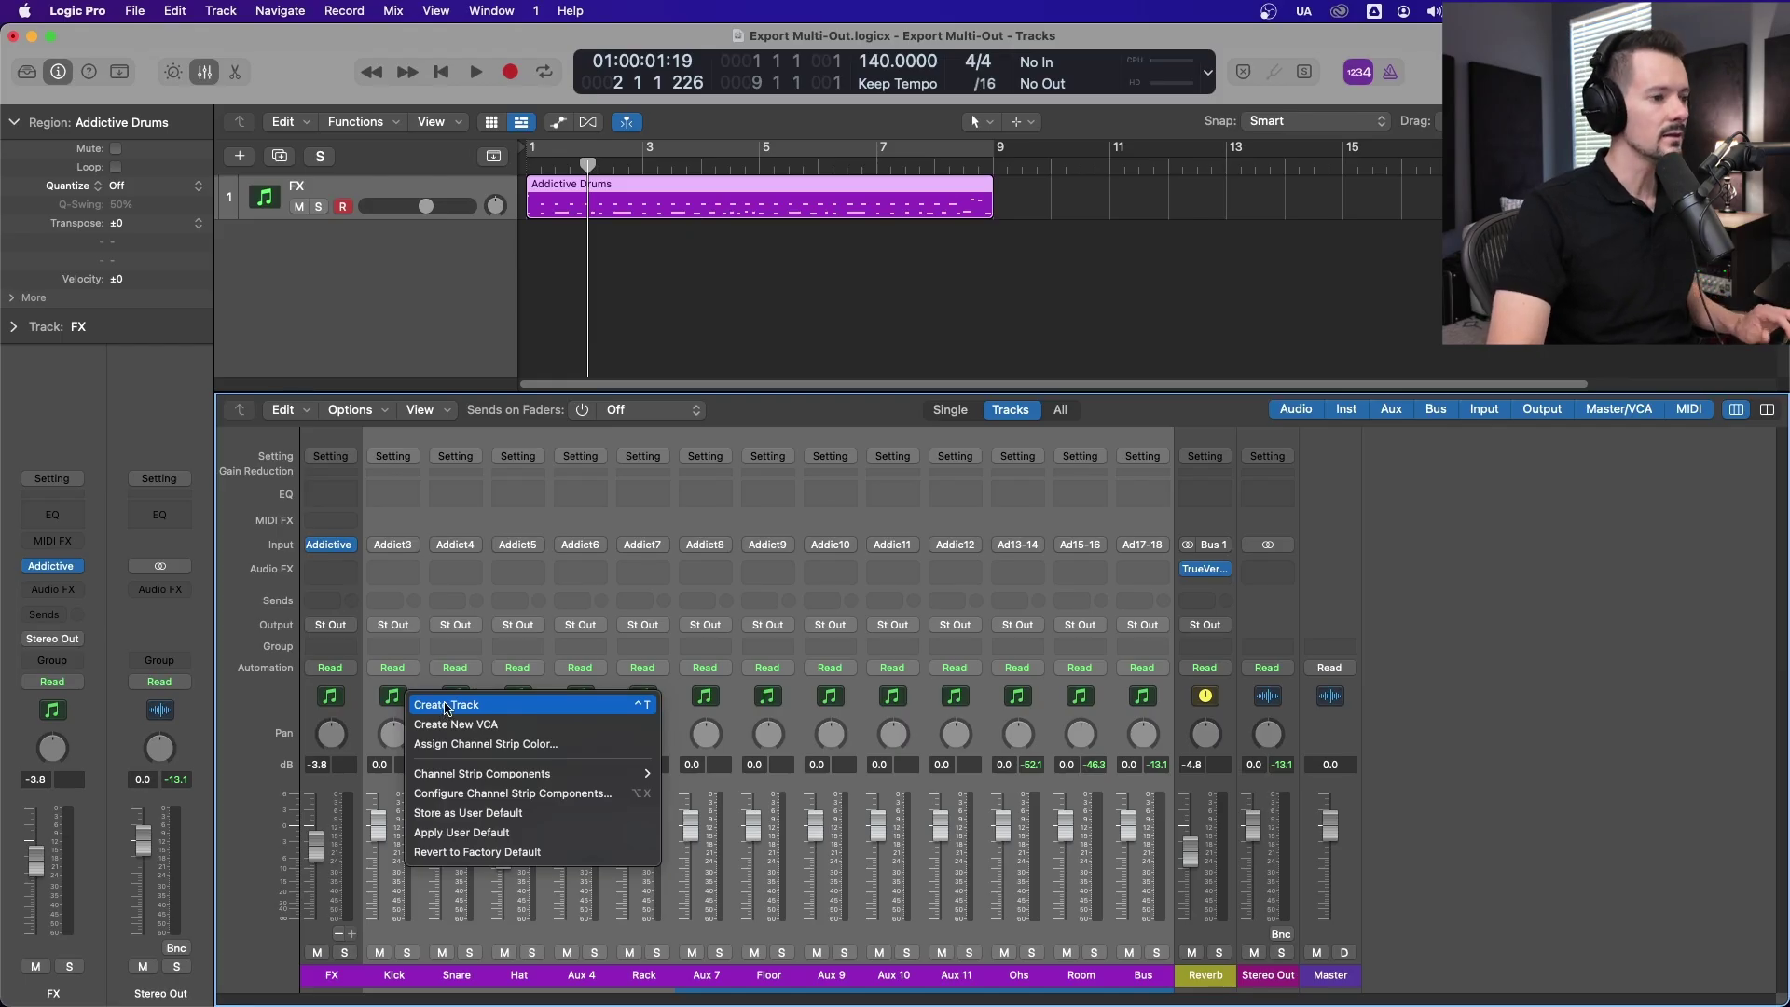
pyautogui.click(445, 706)
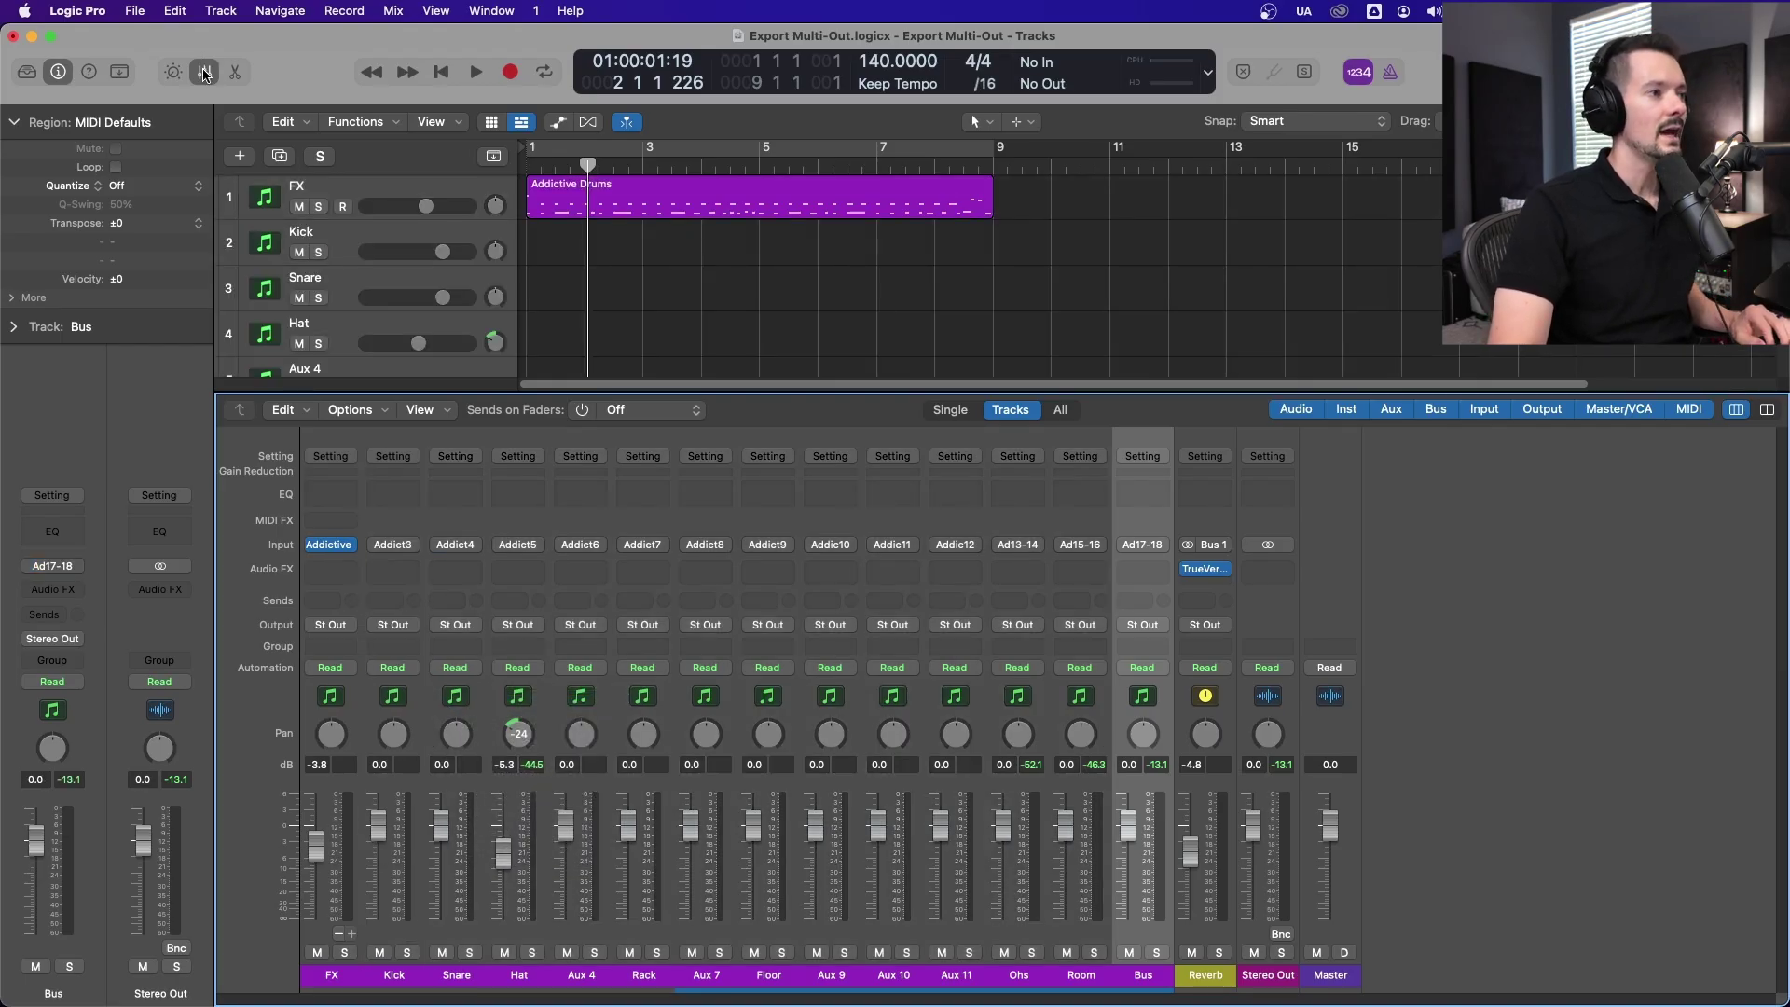
# Hide the Mixer, select Kick and play the beat cycling over bars 1 to 9.
pyautogui.click(205, 73)
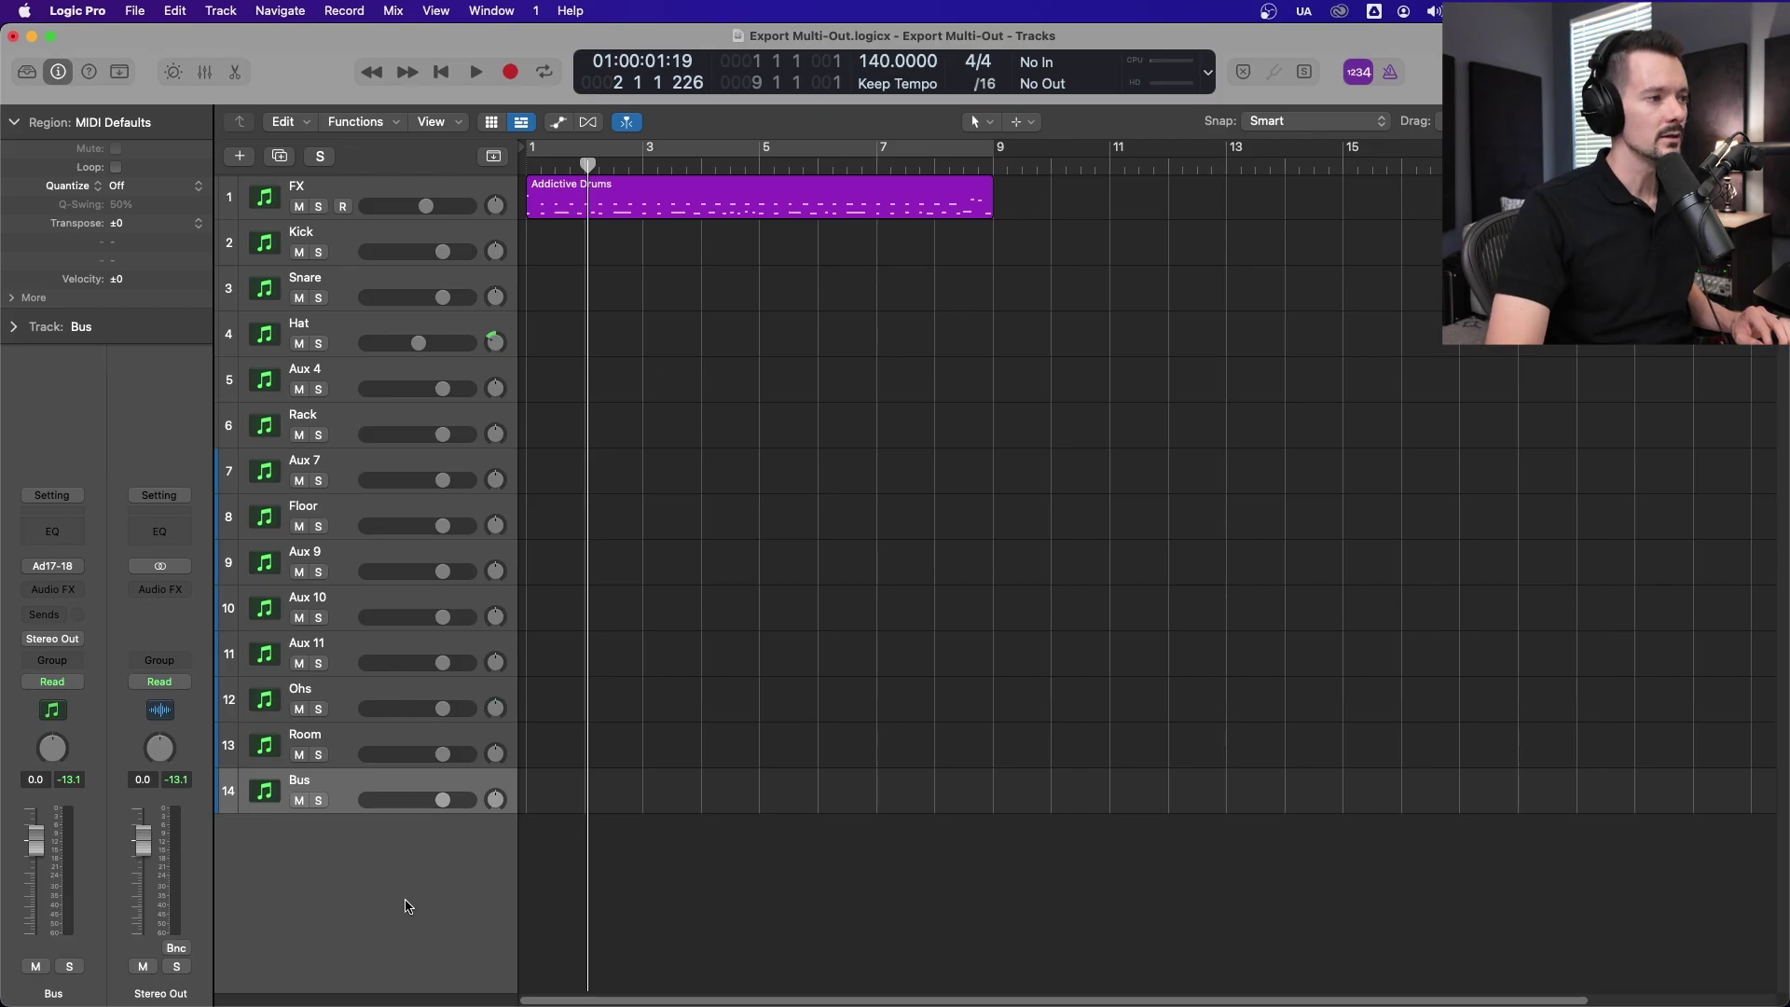
pyautogui.click(346, 242)
pyautogui.click(471, 9)
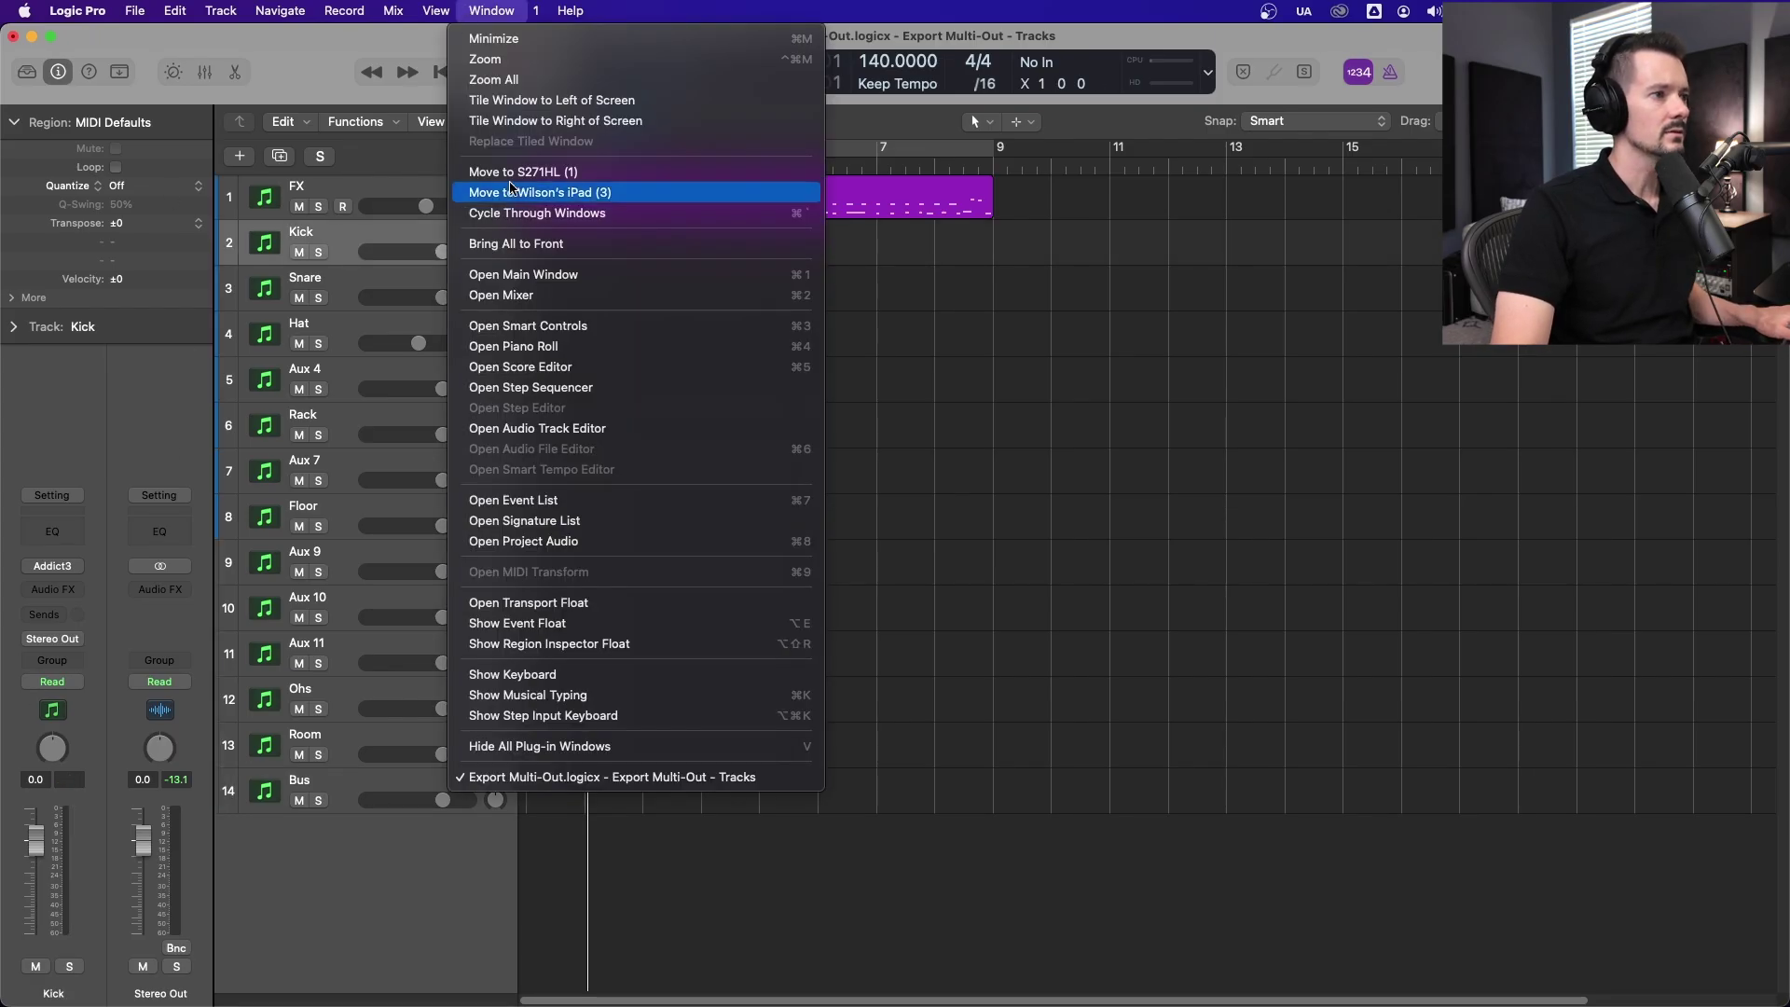
pyautogui.click(1045, 299)
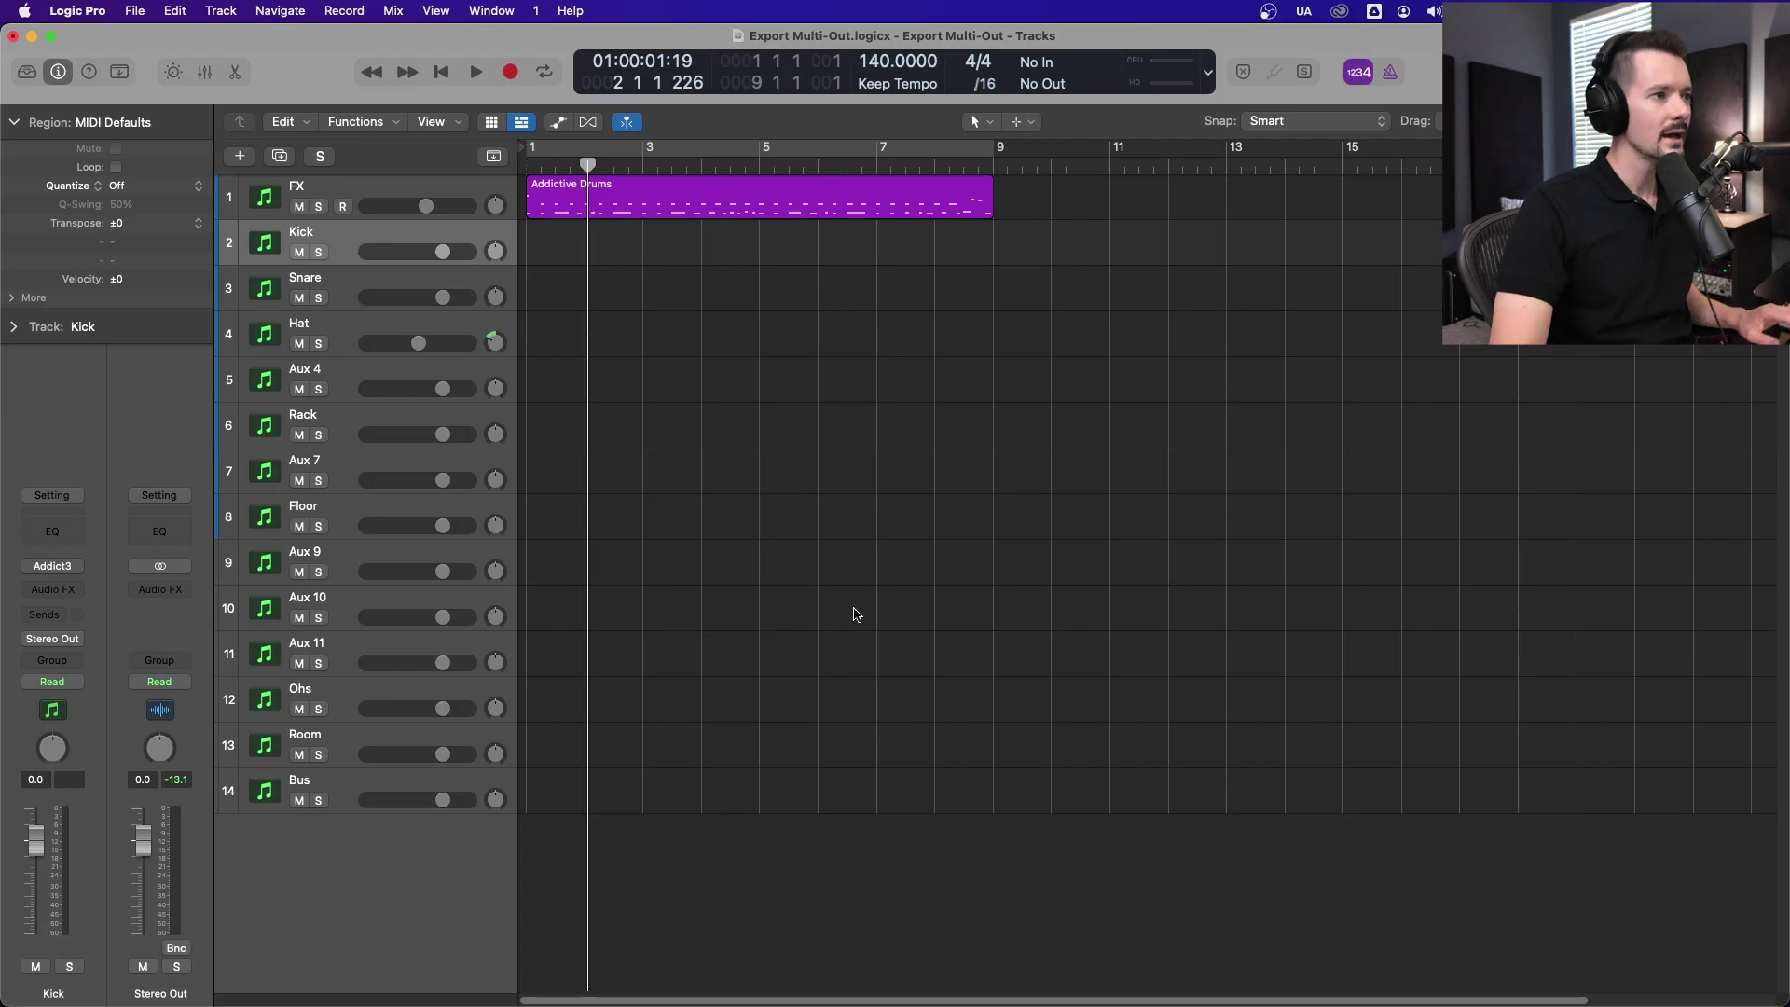
pyautogui.press('Return')
pyautogui.press('c')
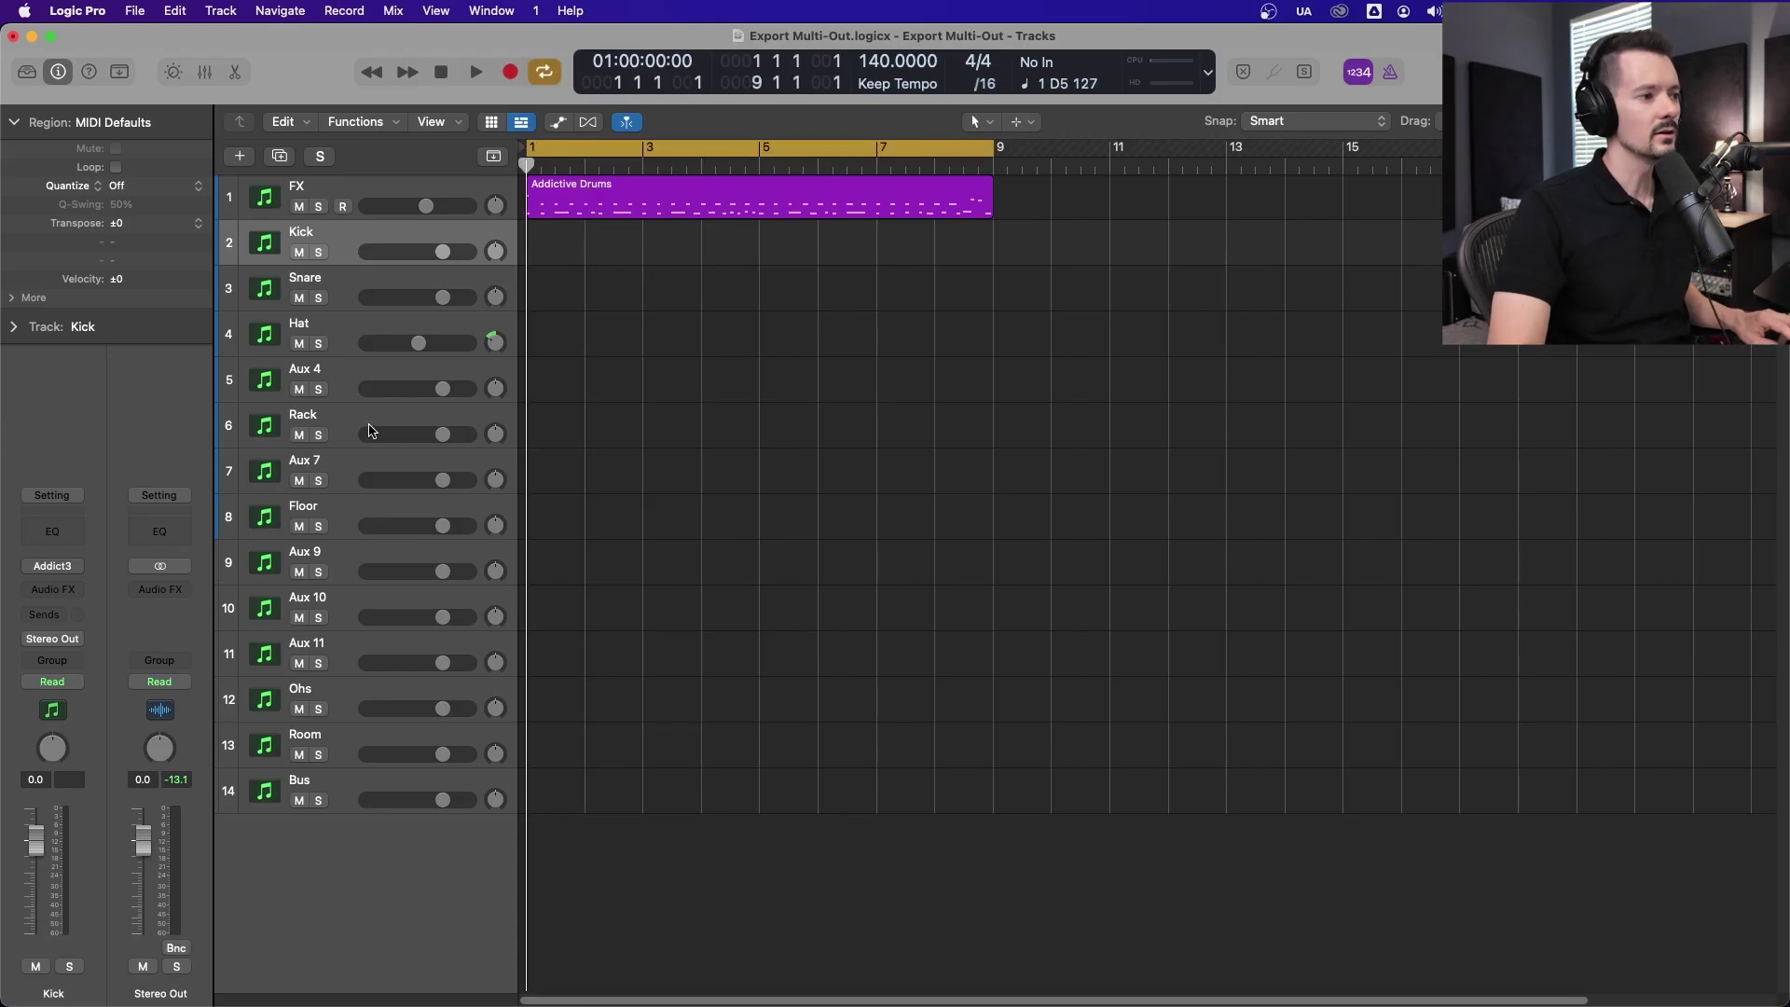
pyautogui.press('space')
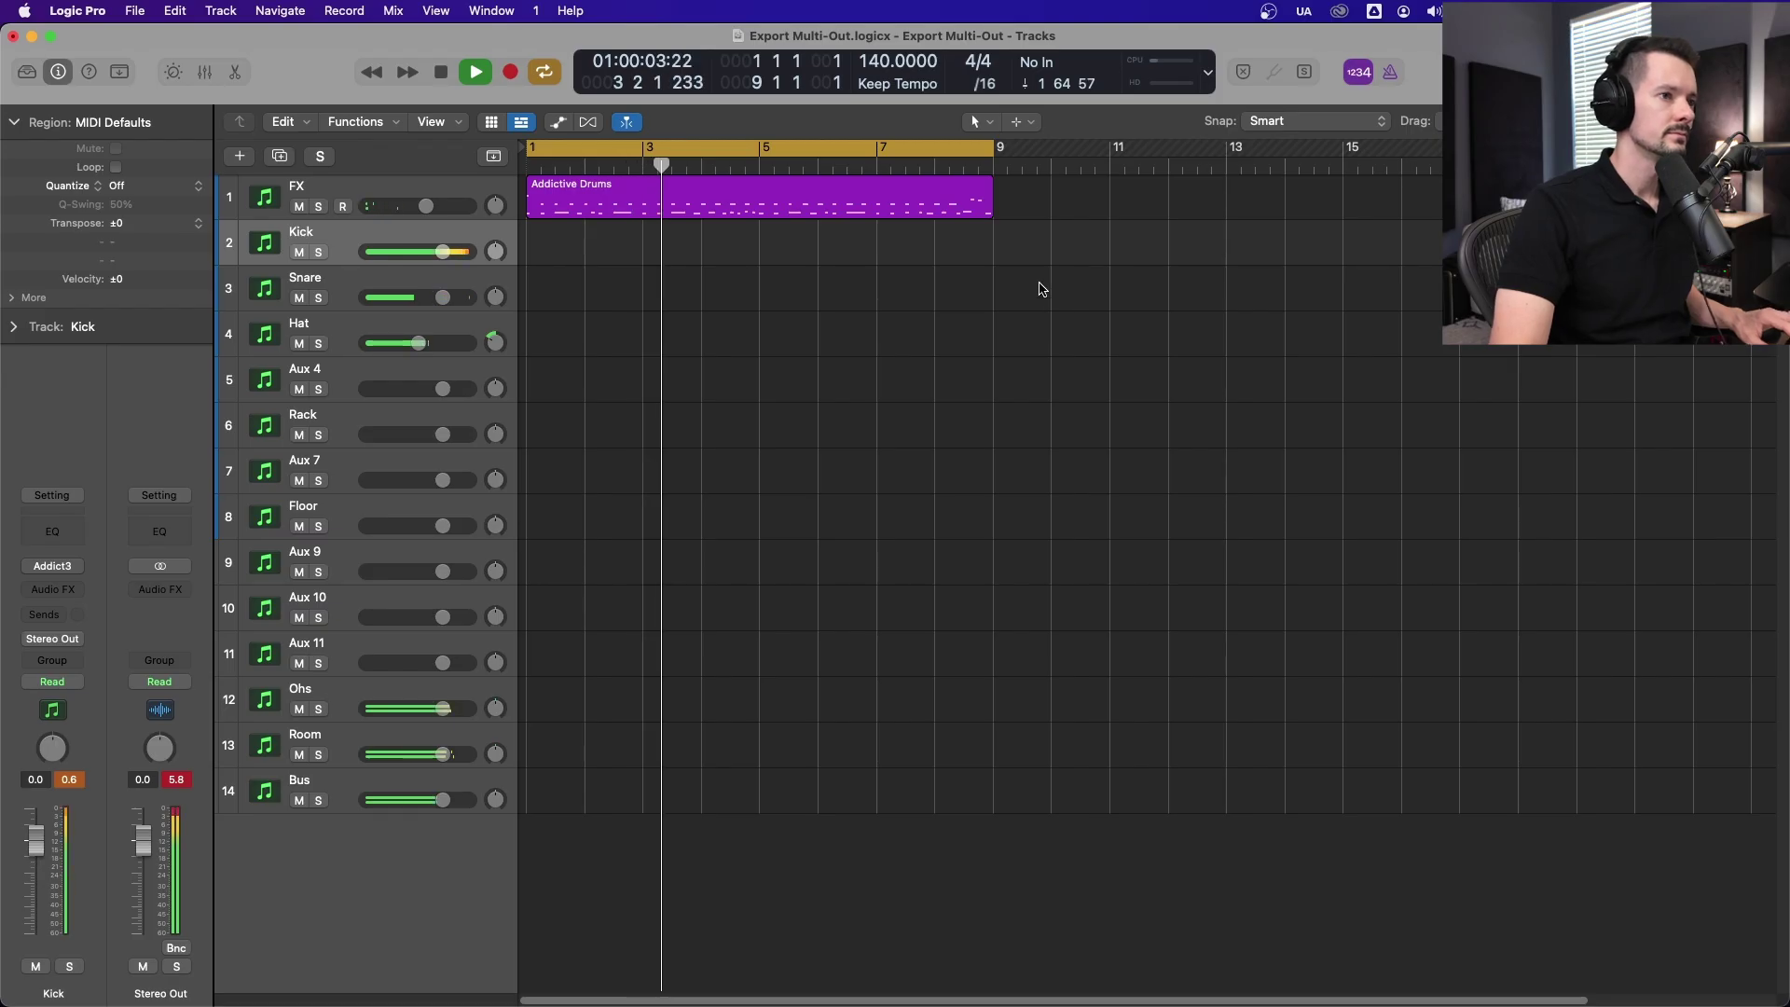
pyautogui.press('space')
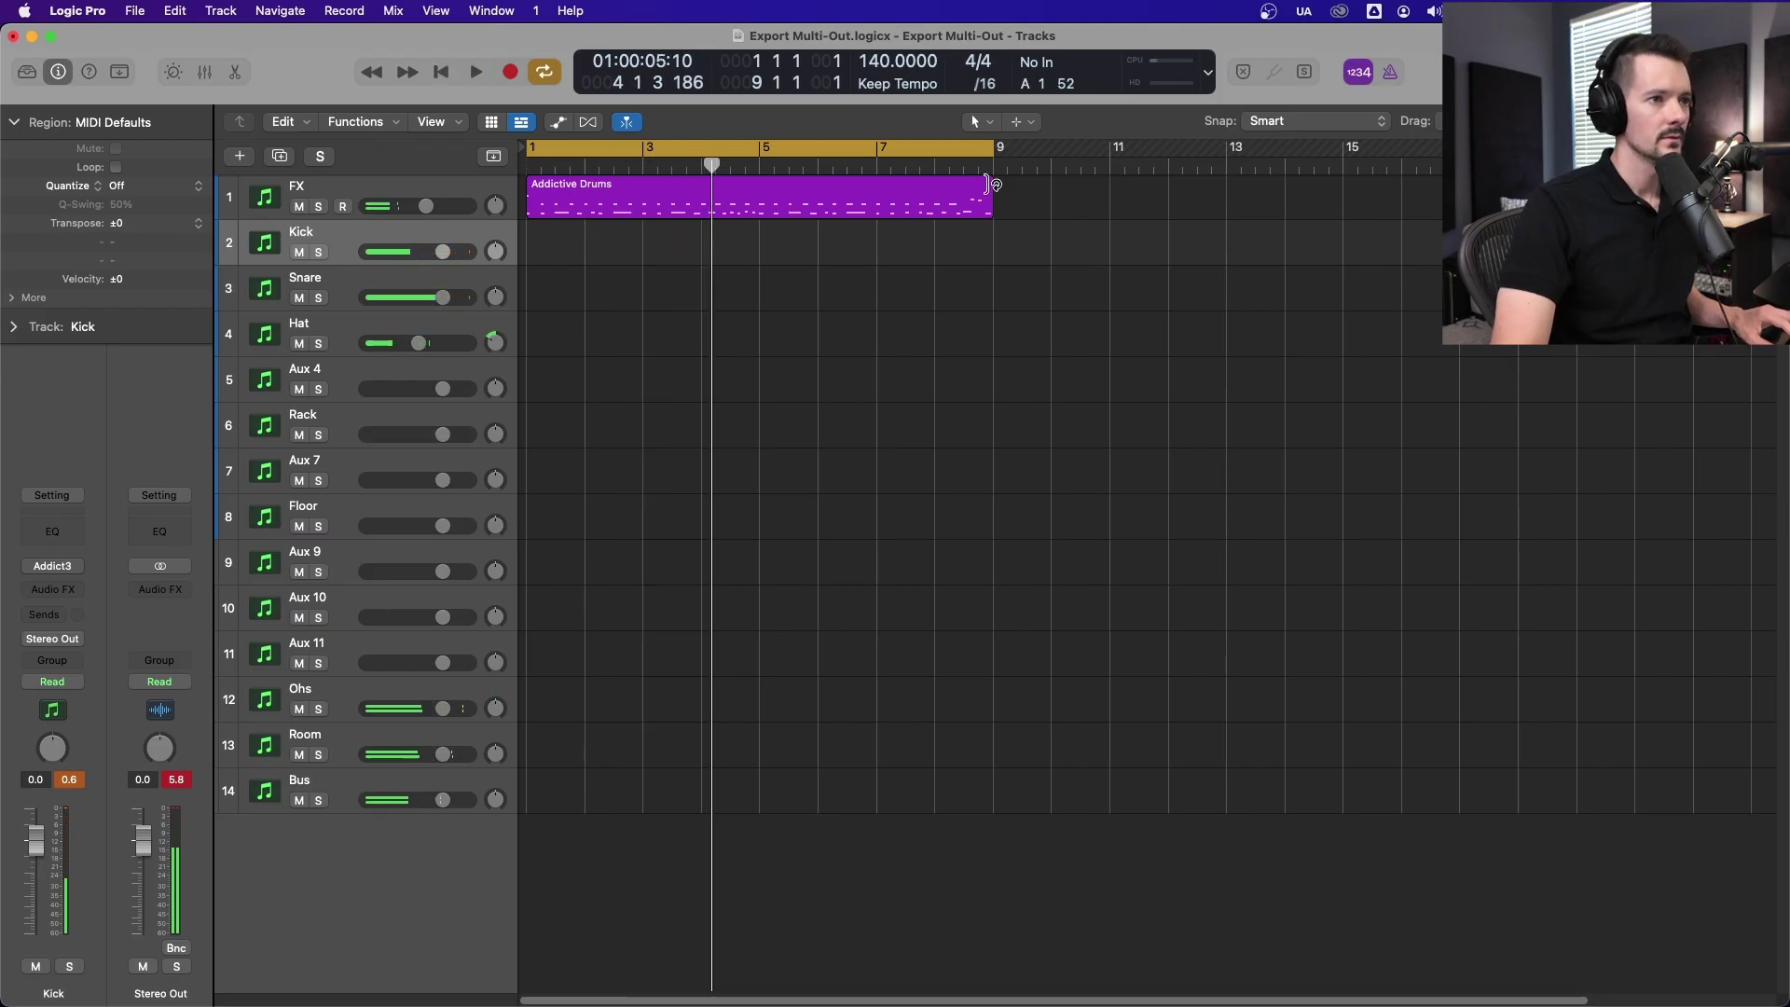
# Loop the Addictive Drums region and play from near its end.
pyautogui.moveTo(988, 184); pyautogui.dragTo(1003, 187)
pyautogui.click(962, 149)
pyautogui.press('space')
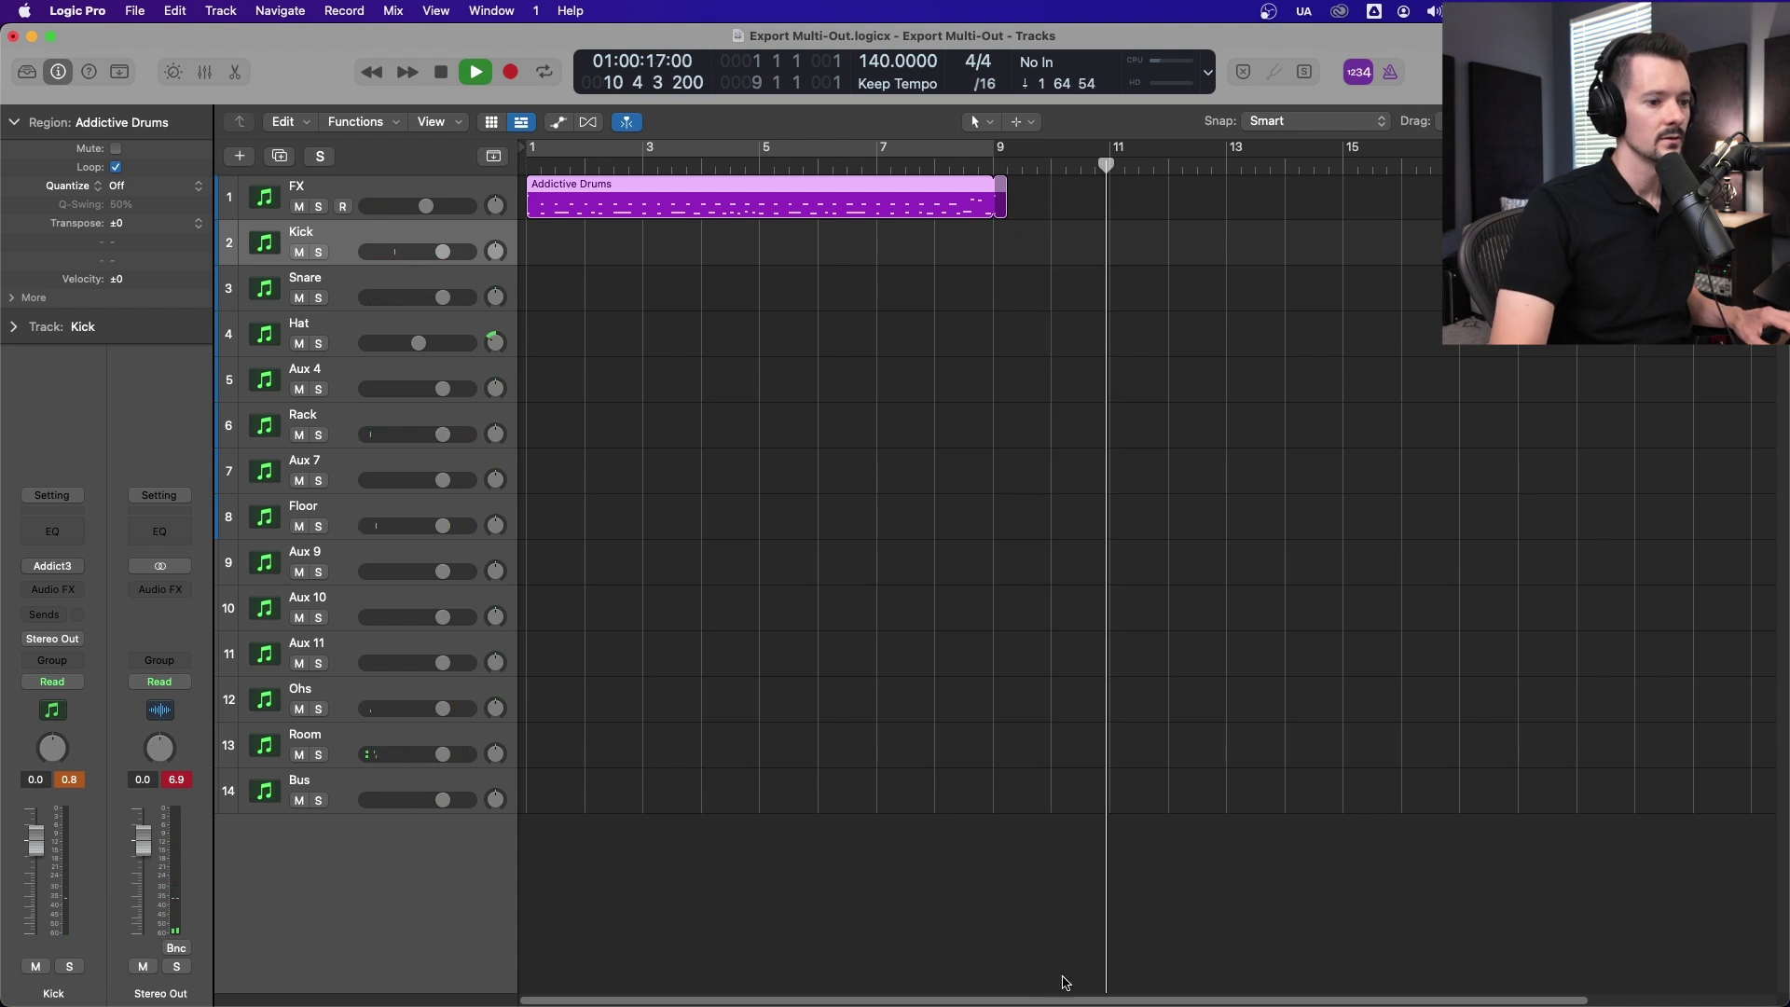
# Stop playback, move the project end to about bar 12, and deselect the drum region.
pyautogui.press('space')
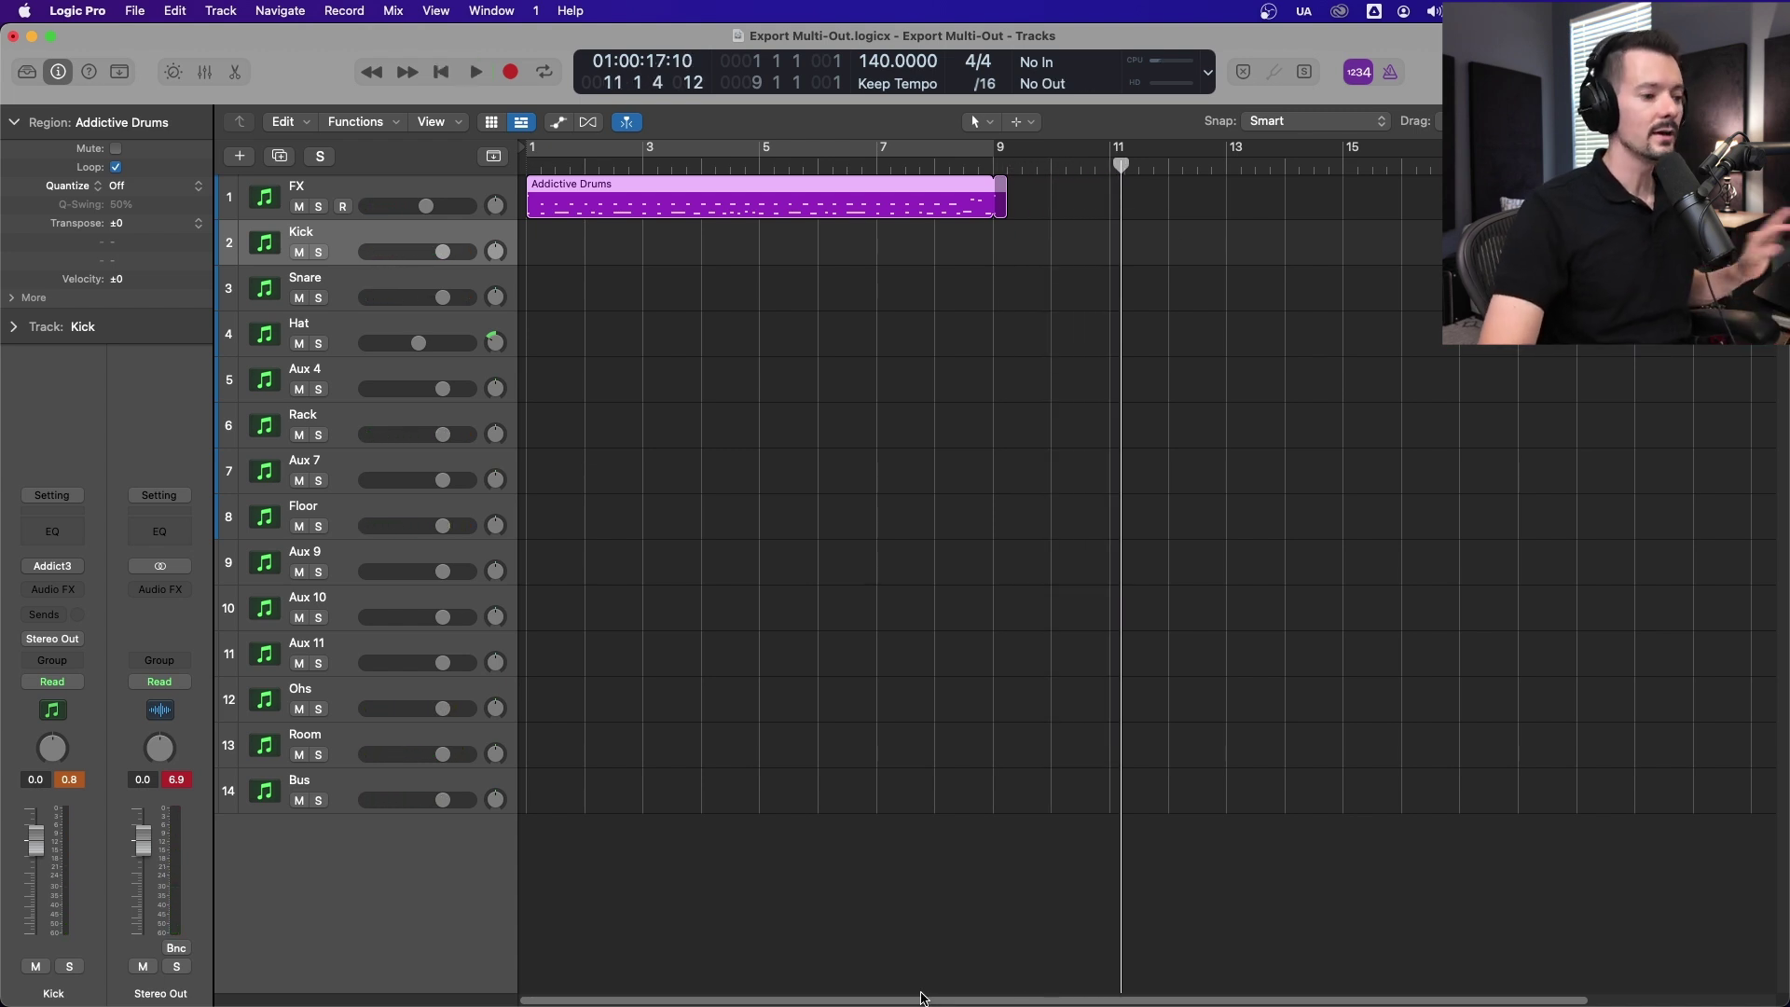
pyautogui.moveTo(892, 1002); pyautogui.dragTo(1078, 1001)
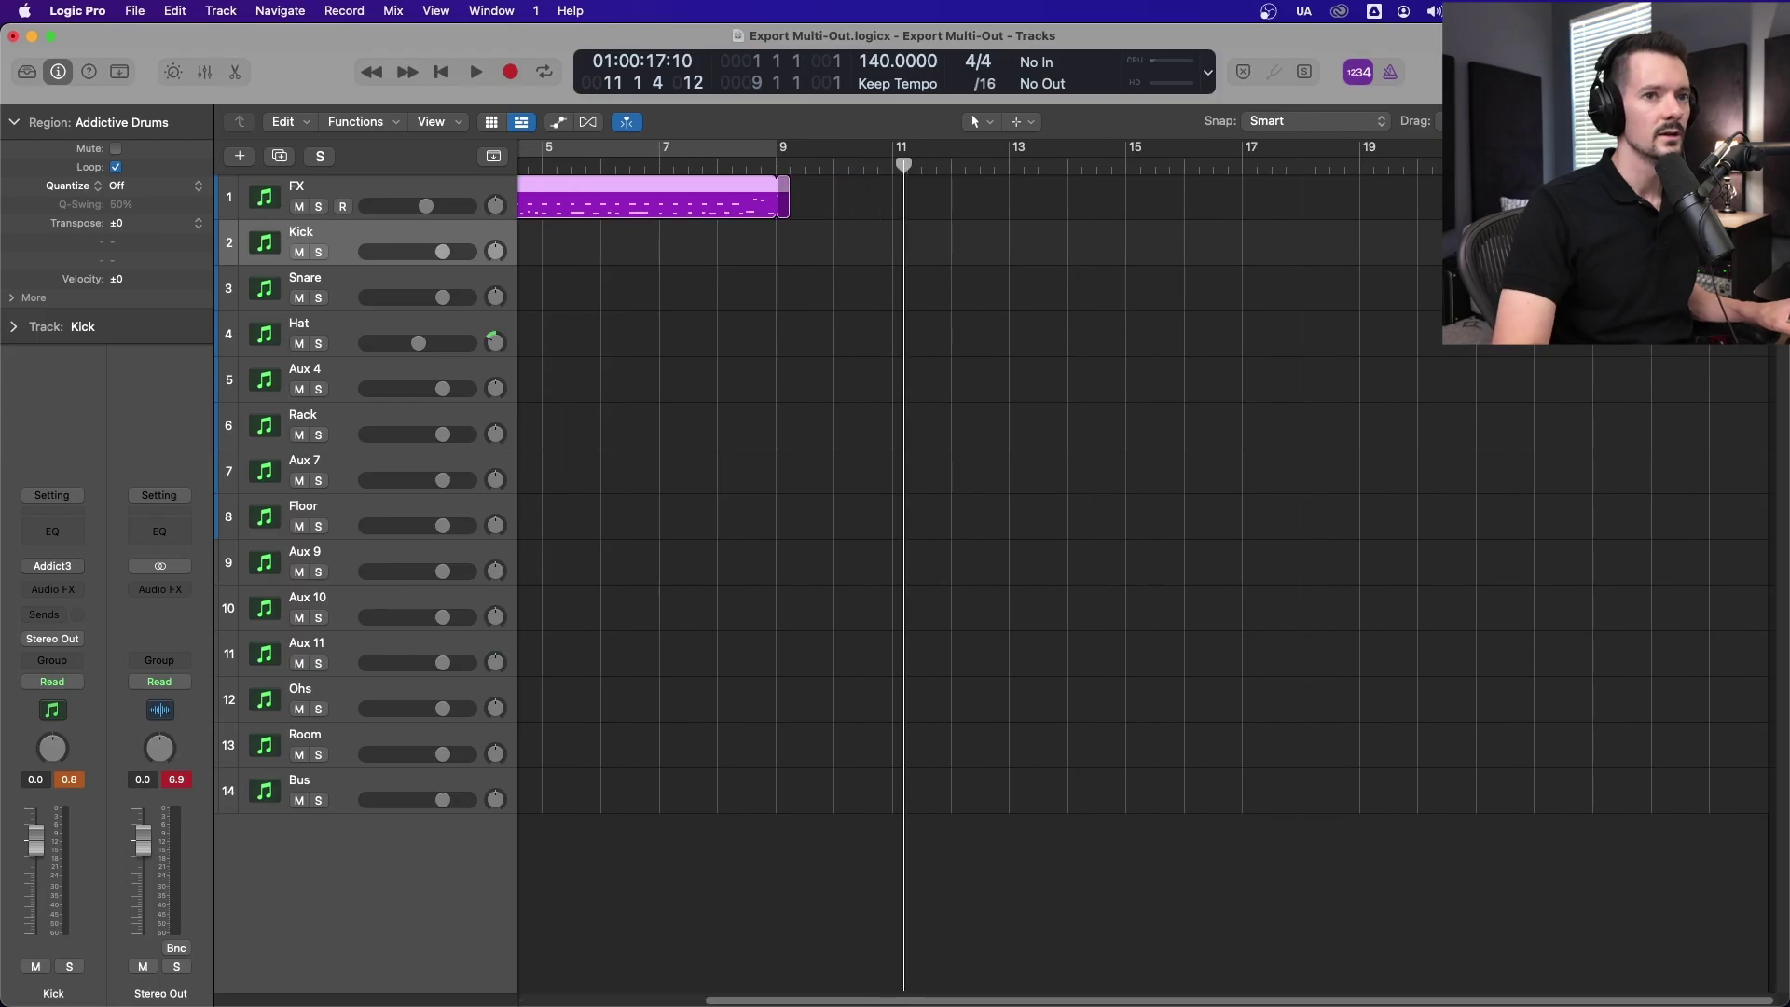
pyautogui.moveTo(1770, 146); pyautogui.dragTo(959, 186)
pyautogui.hscroll(-5, 960, 186)
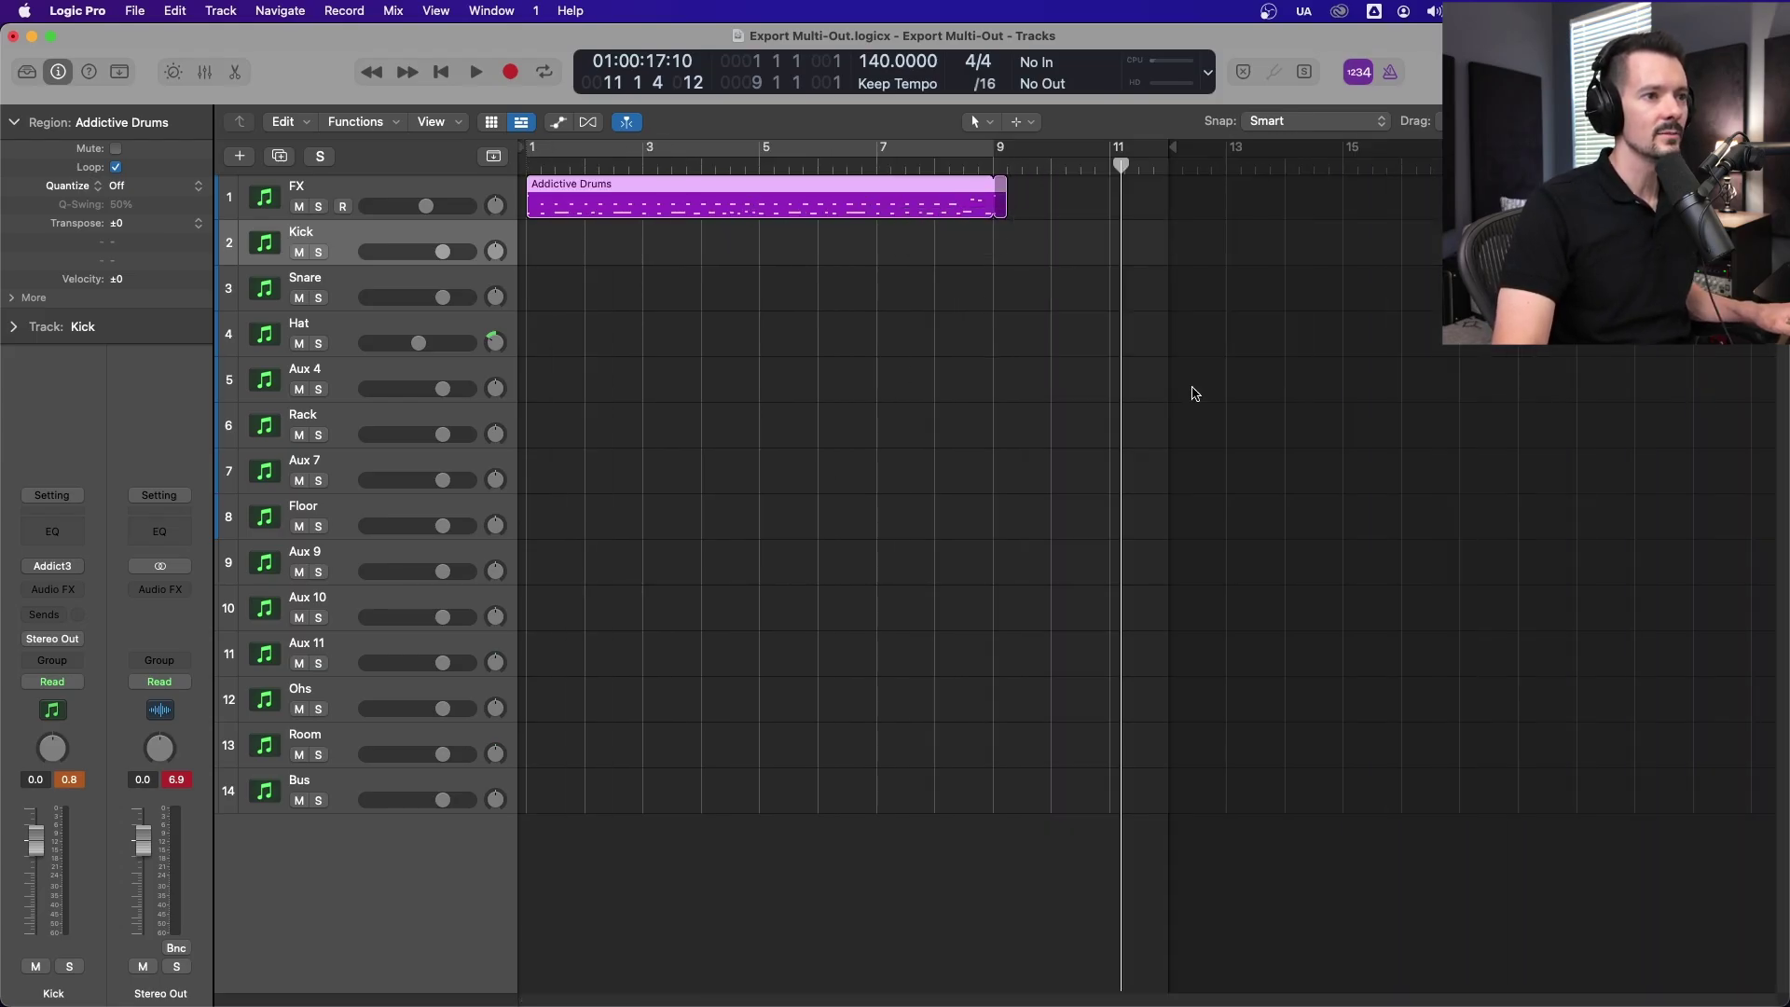
pyautogui.click(871, 323)
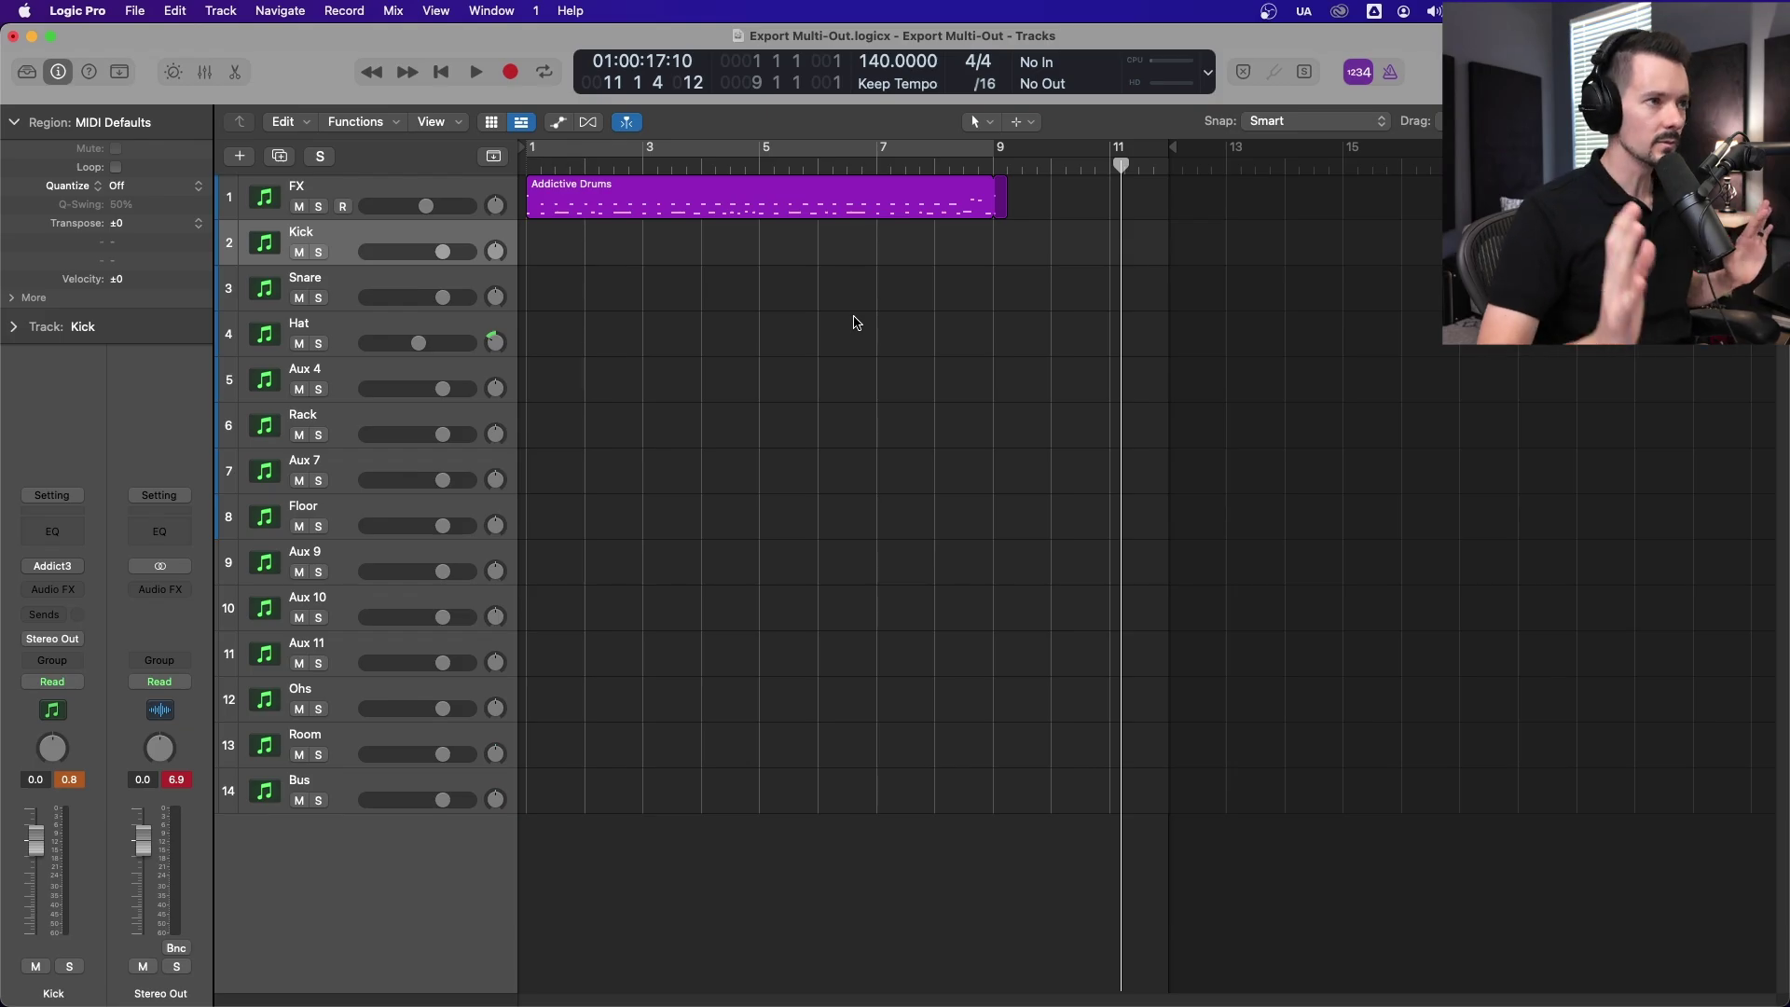
# Select the FX through Bus tracks and start Export All Tracks as Audio Files.
pyautogui.click(322, 189)
pyautogui.keyDown('shift'); pyautogui.click(351, 788); pyautogui.keyUp('shift')
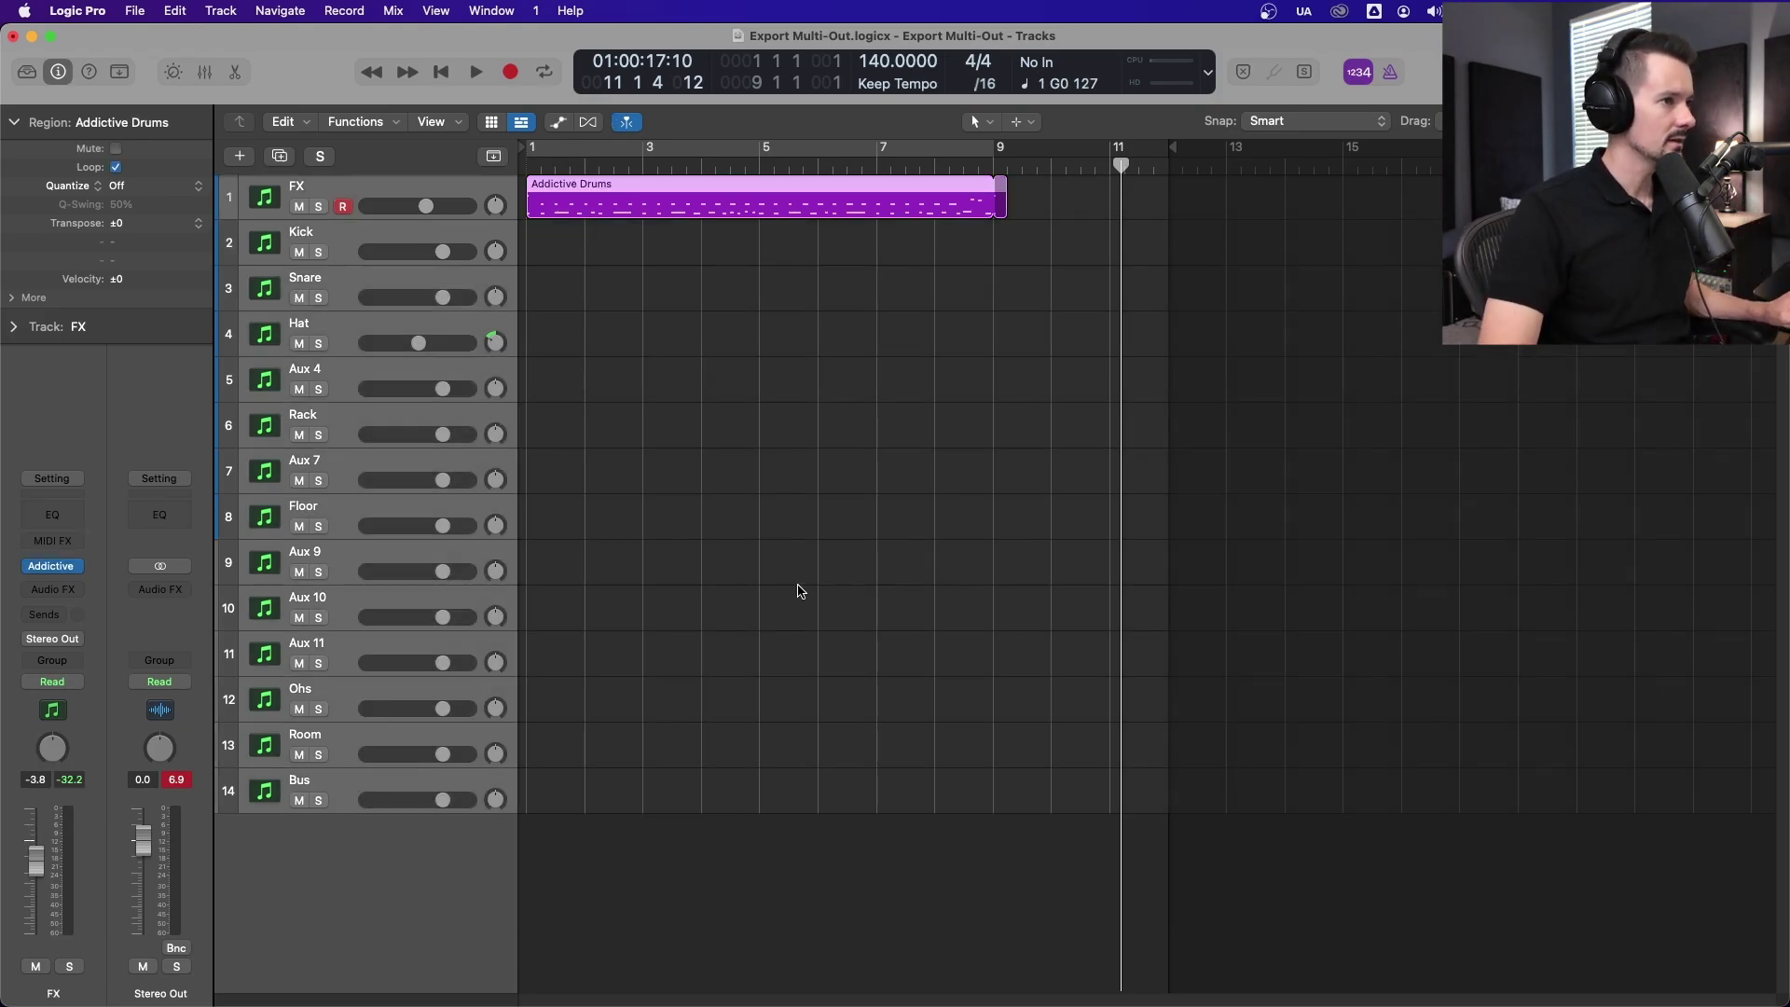
pyautogui.press('super+shift+e')
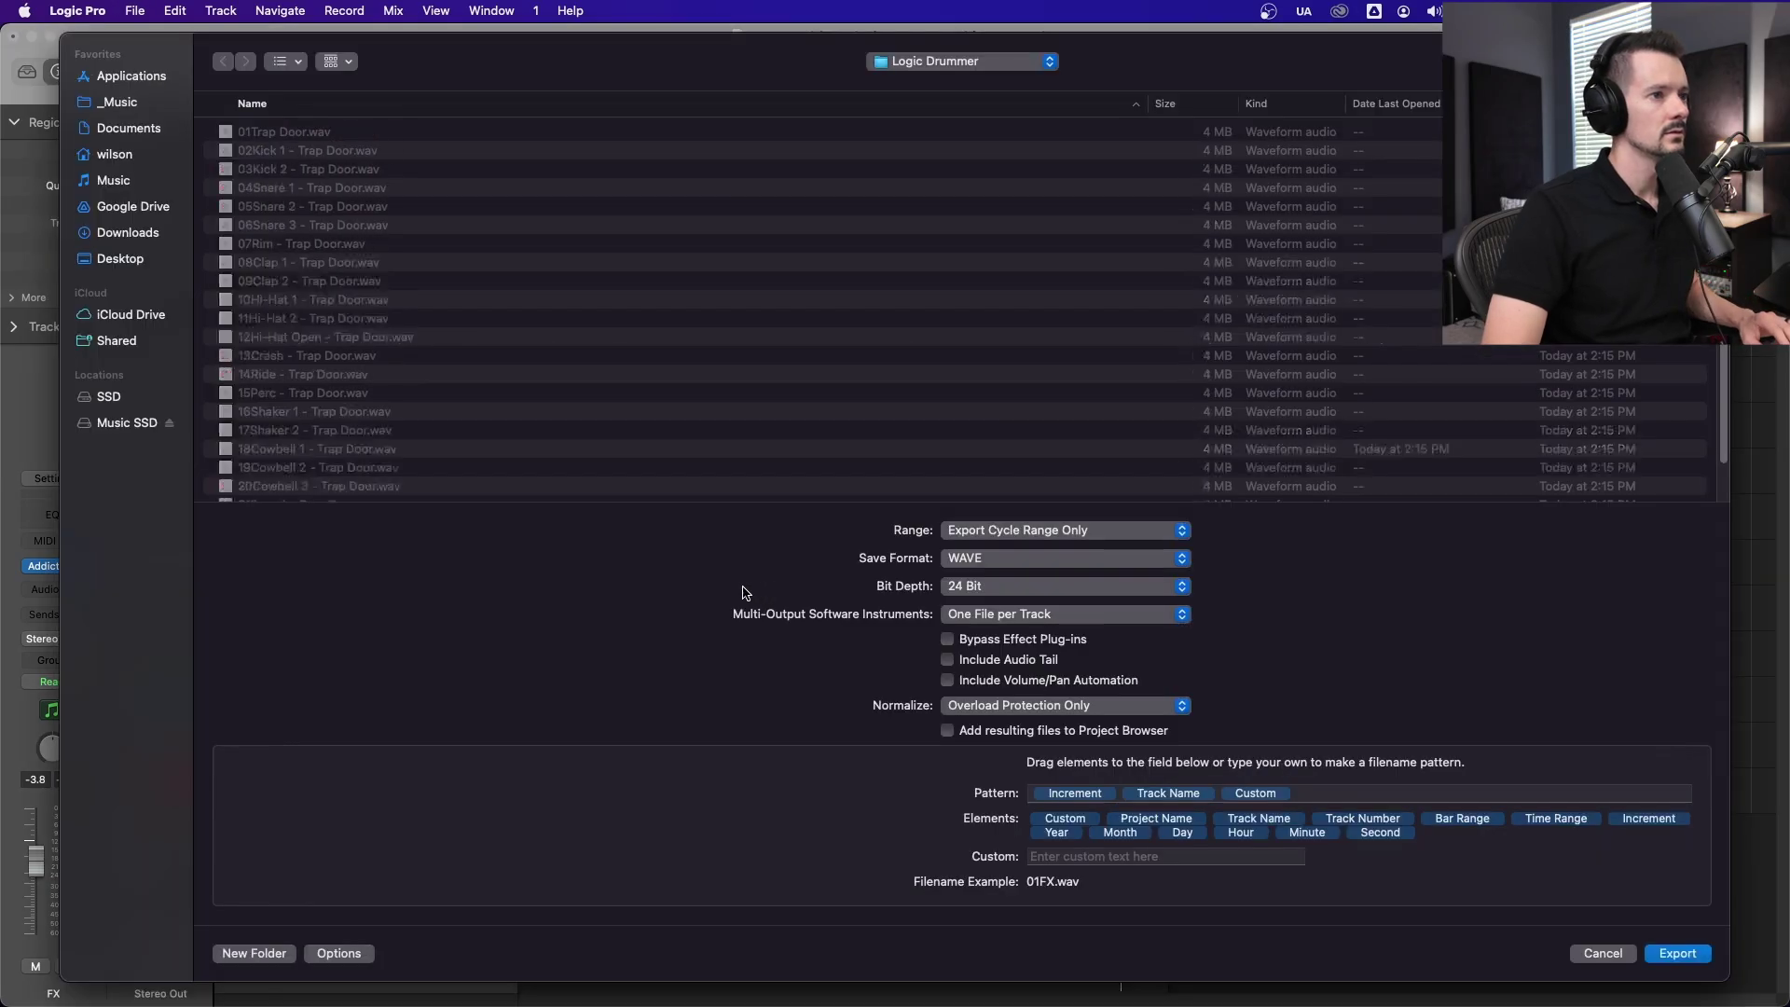
# Create a new Addictive Drums folder inside Exports as the export destination.
pyautogui.scroll(-3, 547, 314)
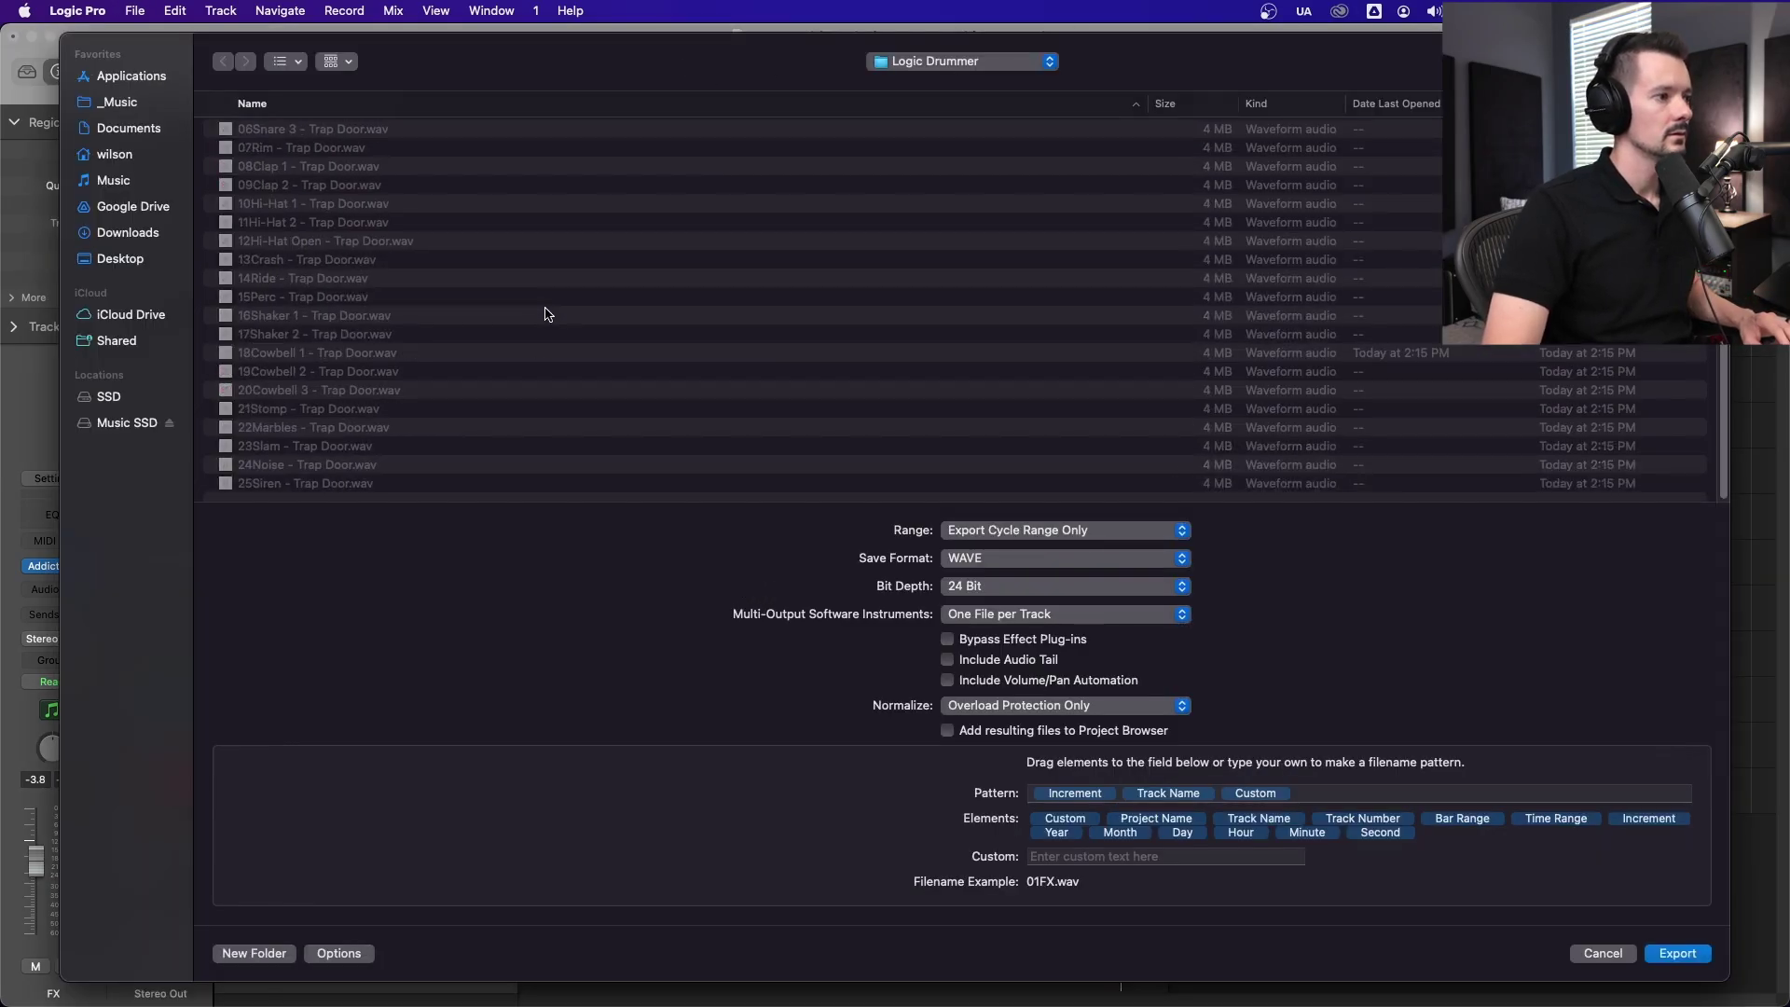
pyautogui.click(963, 60)
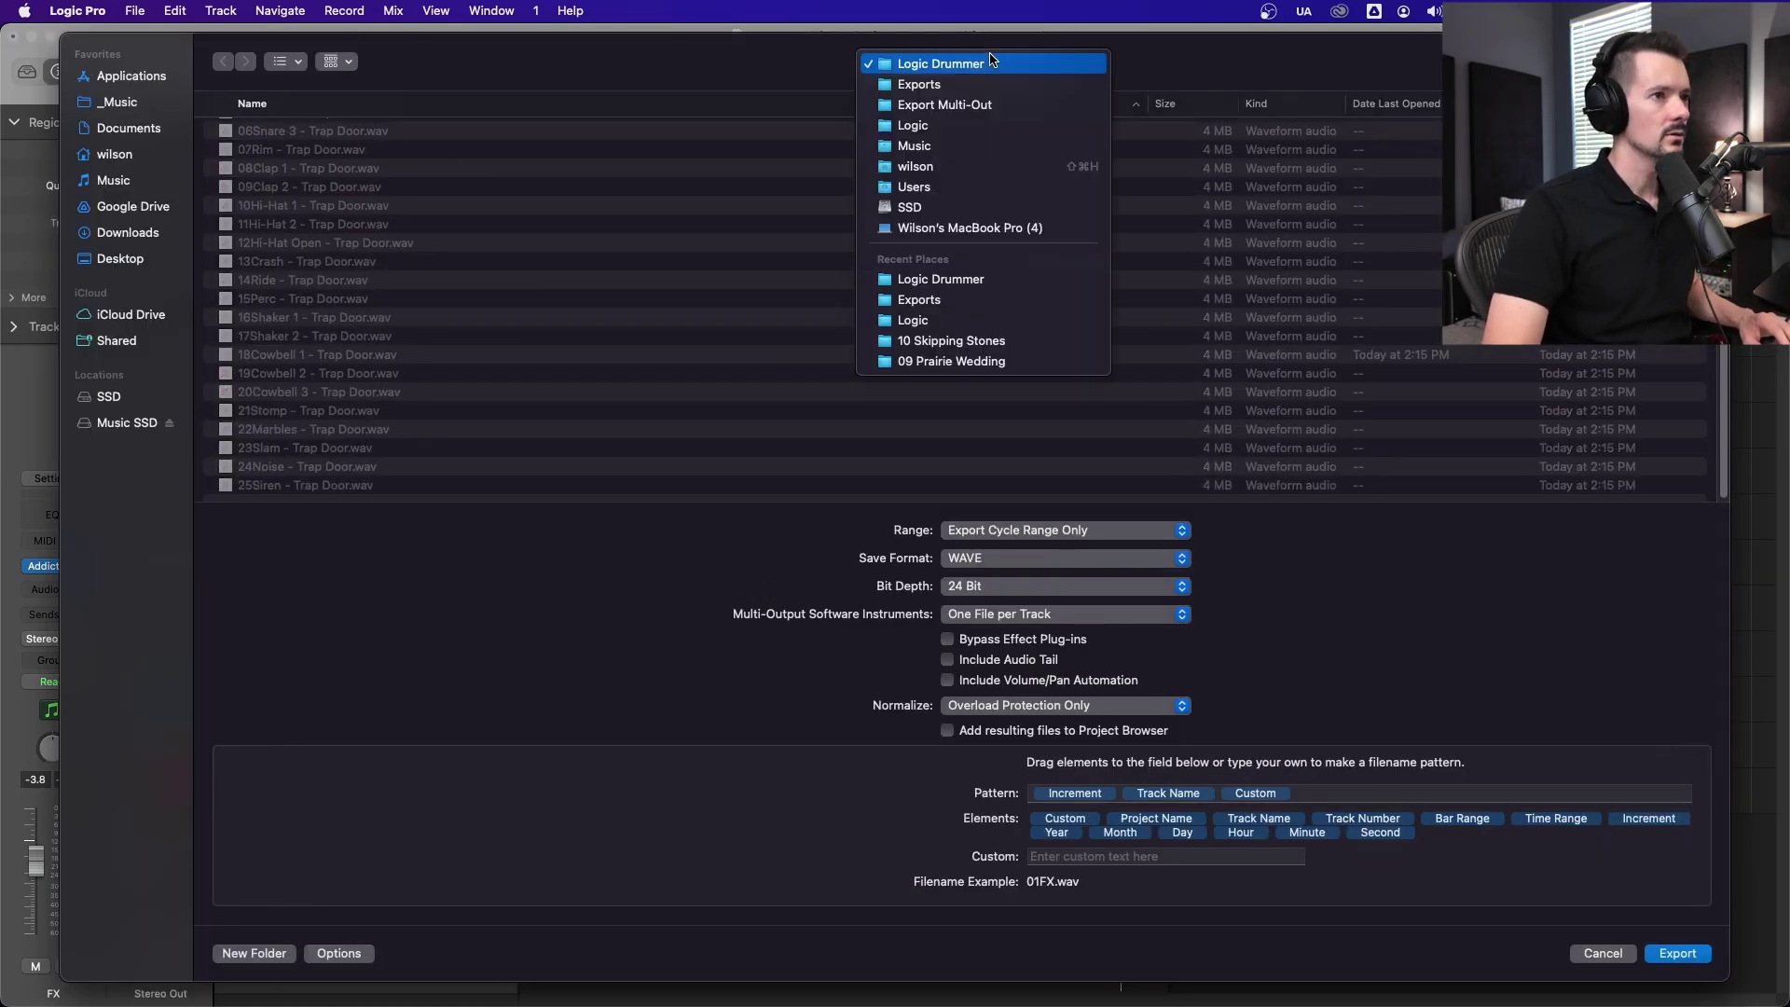
pyautogui.click(918, 88)
pyautogui.click(254, 953)
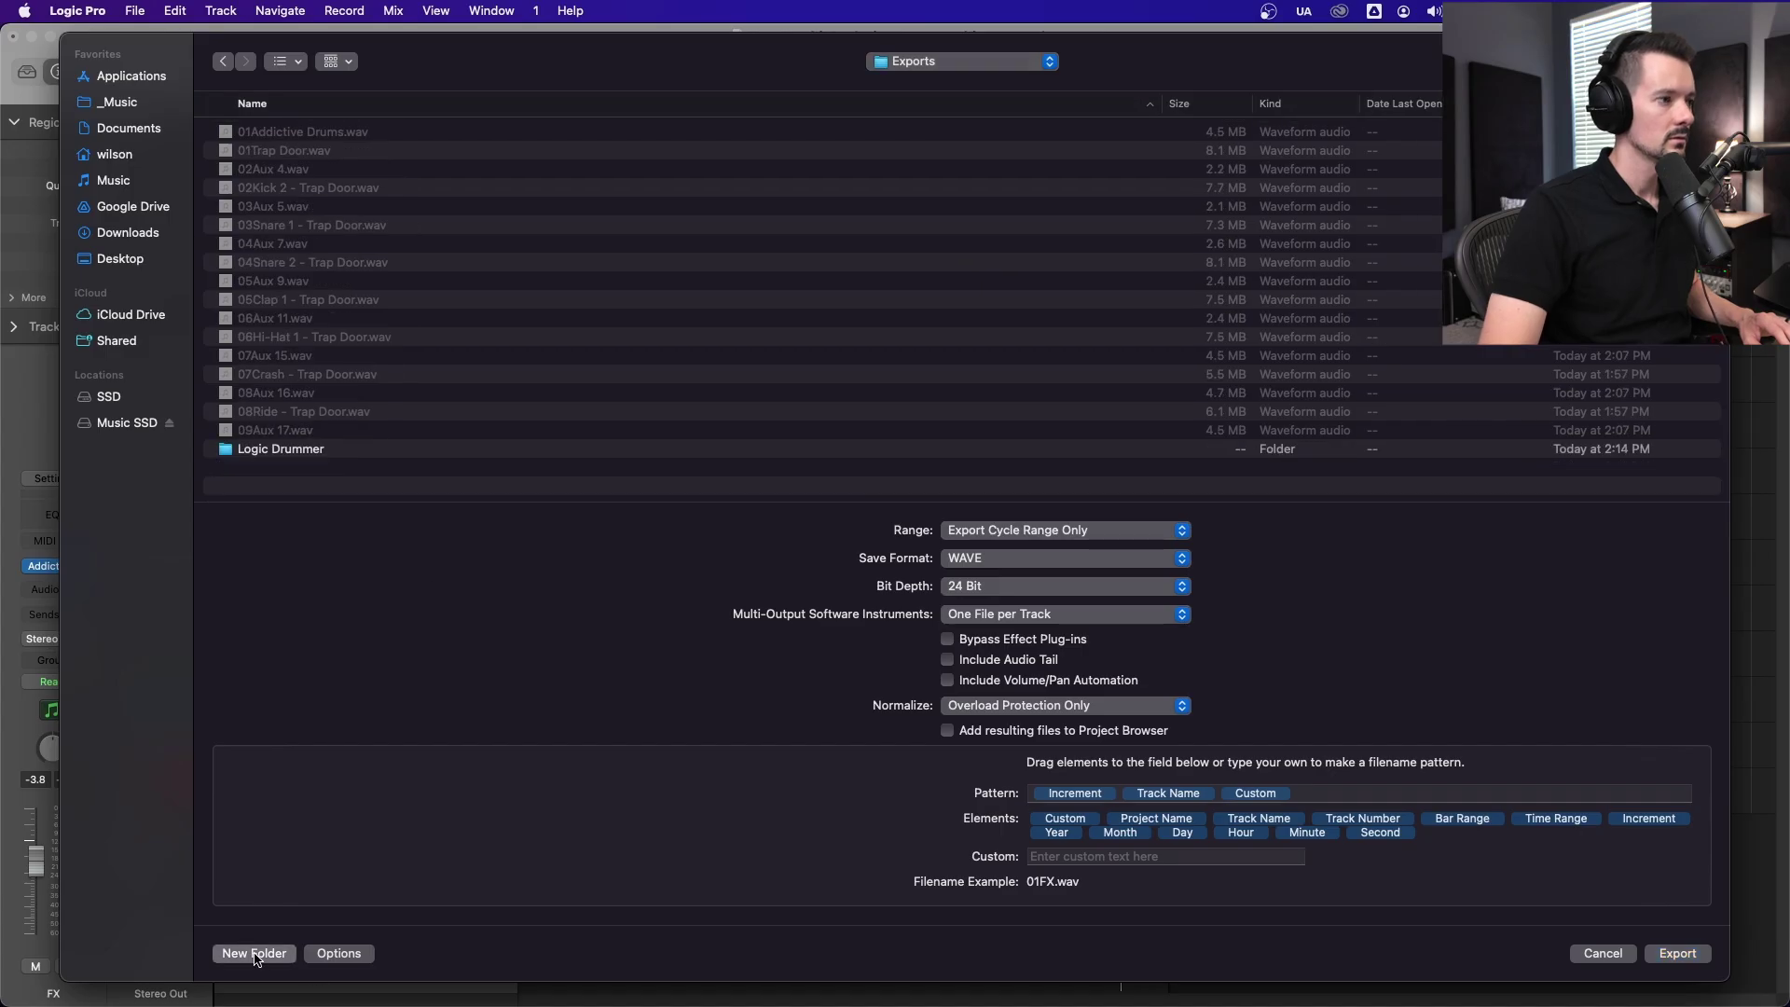
pyautogui.write('Addic')
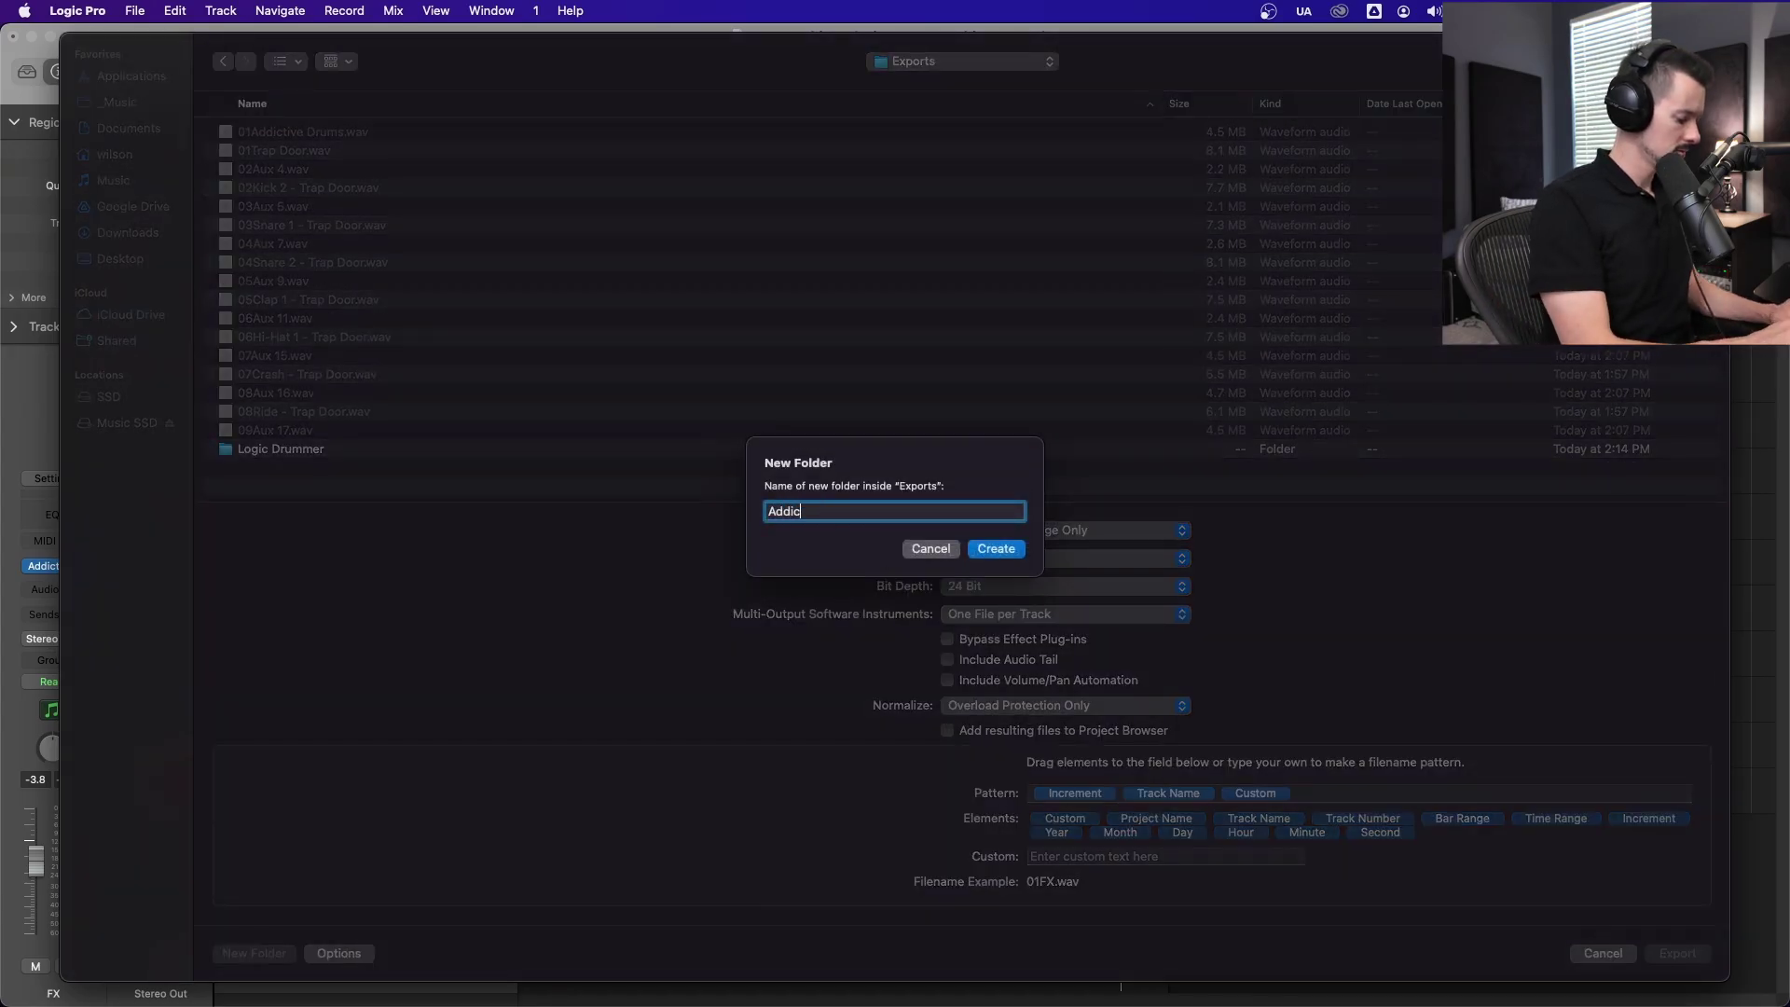
pyautogui.write('tive Drums')
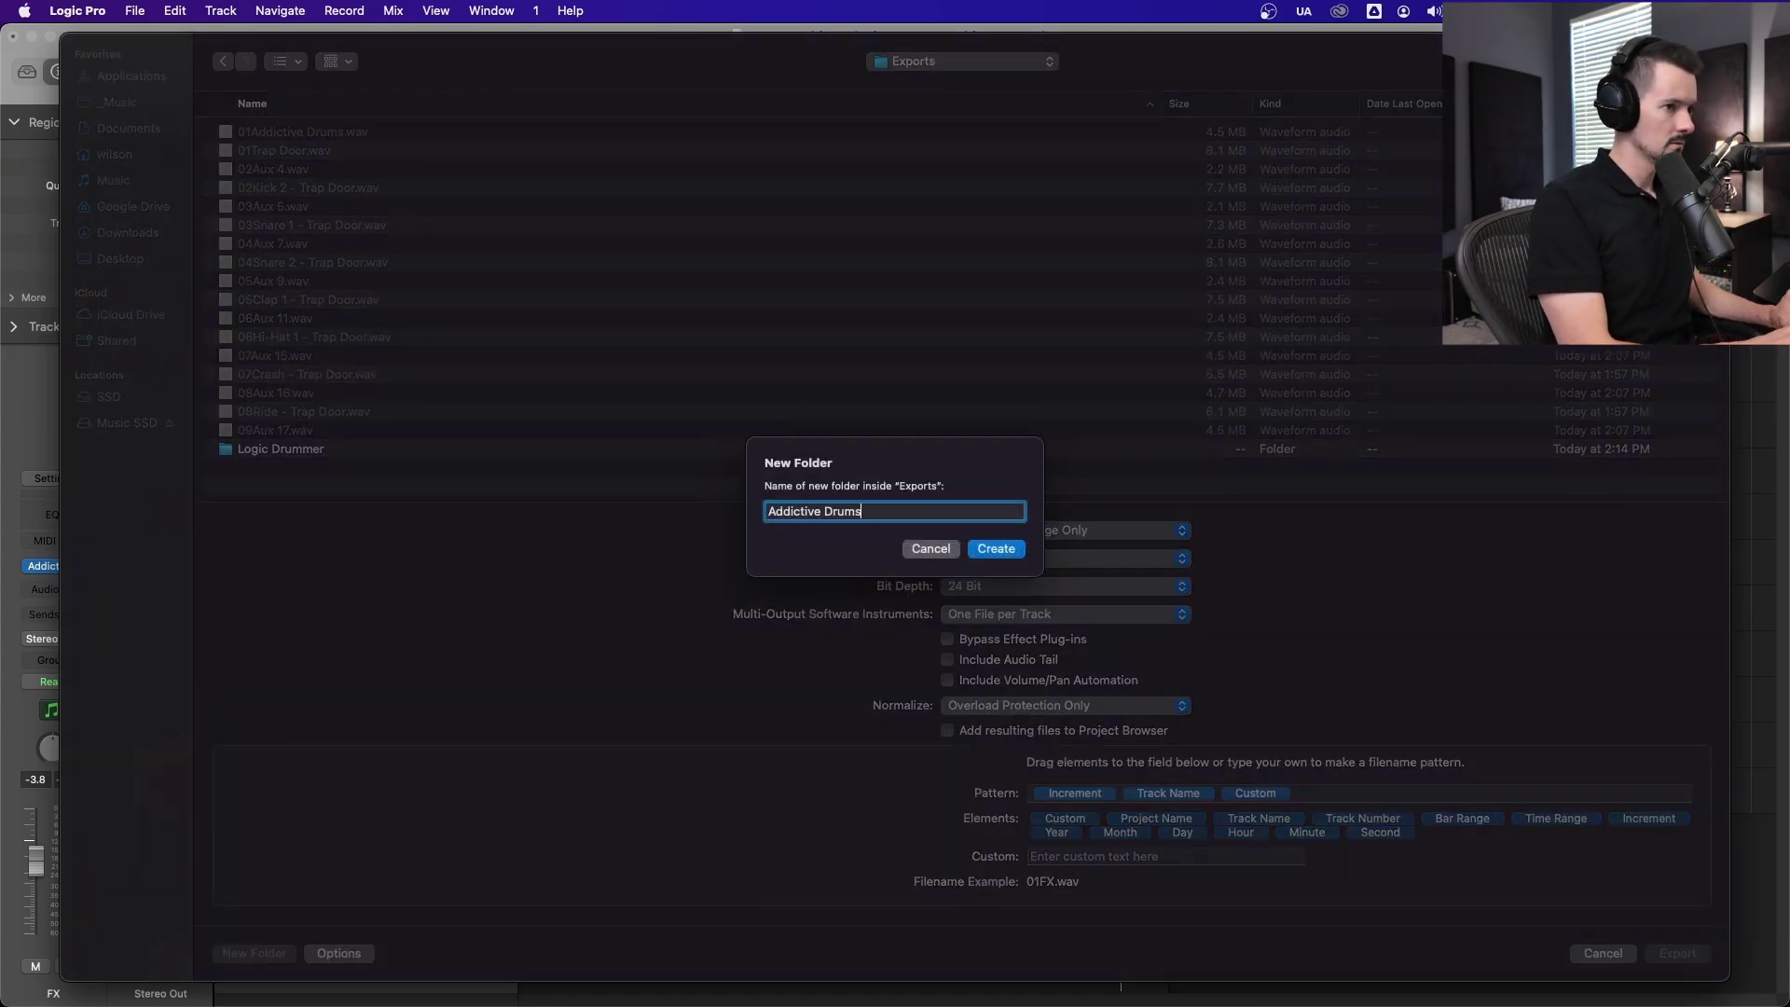
pyautogui.press('Return')
# Set the range to Trim Silence at File End and export the tracks.
pyautogui.click(1044, 531)
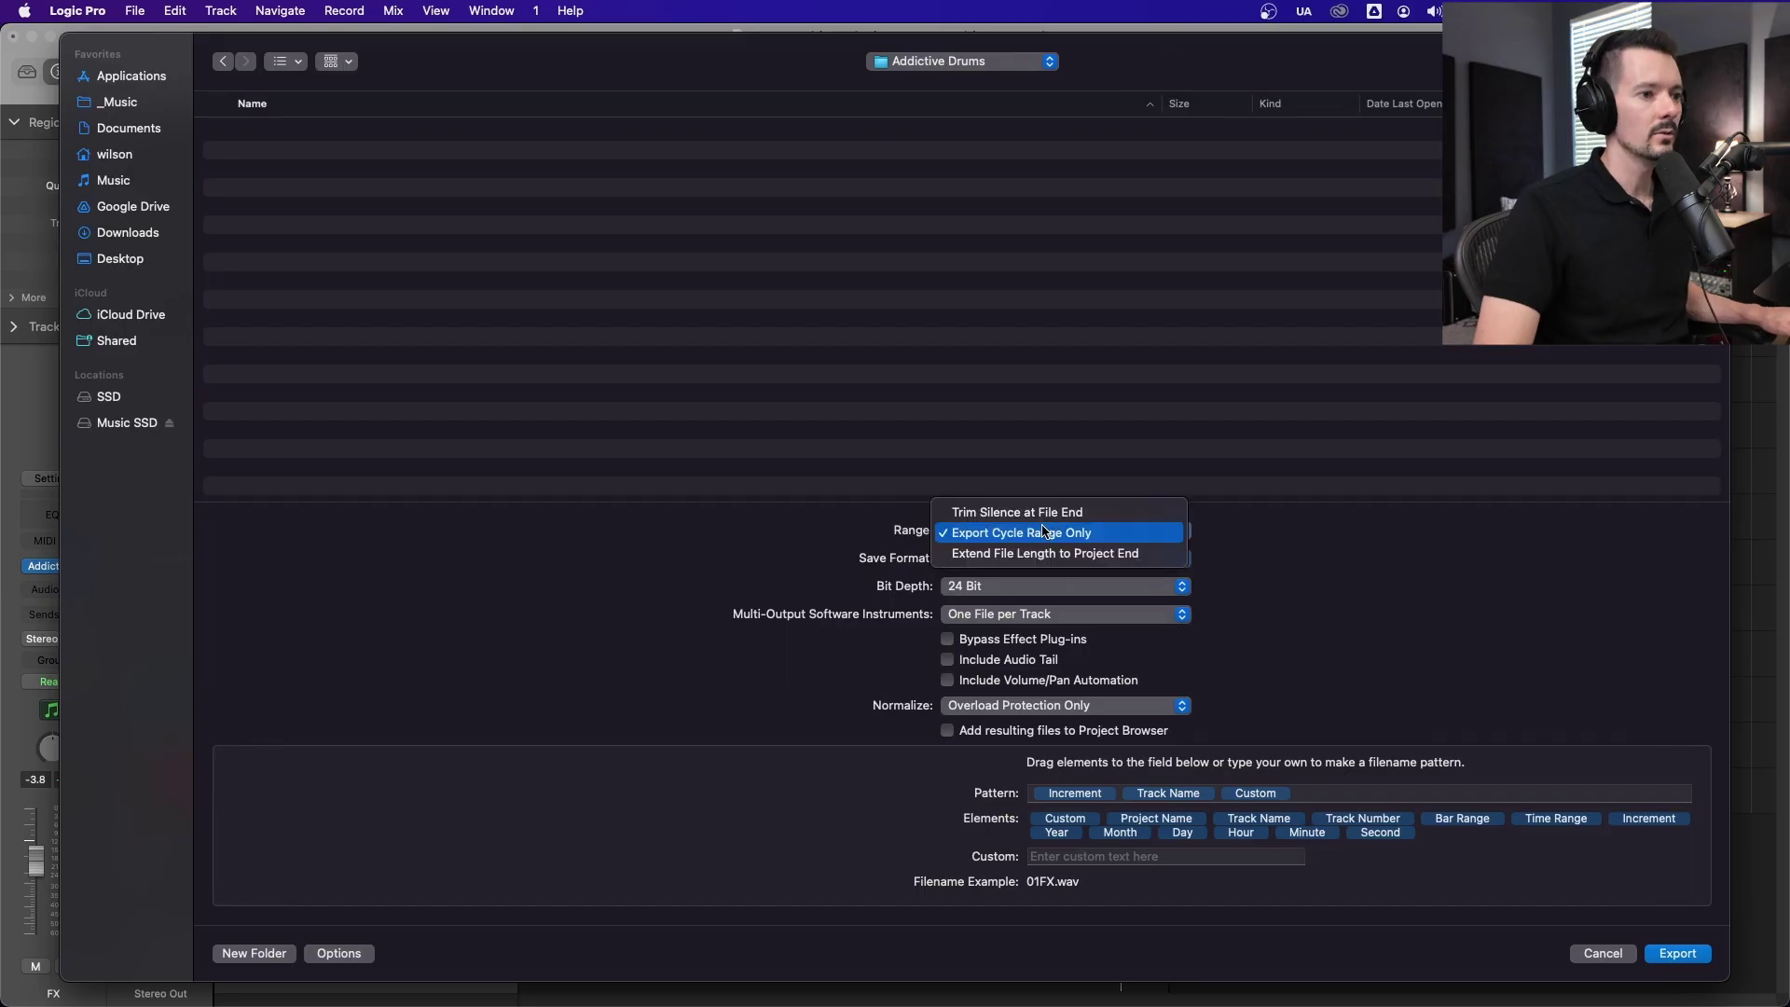
pyautogui.click(1050, 515)
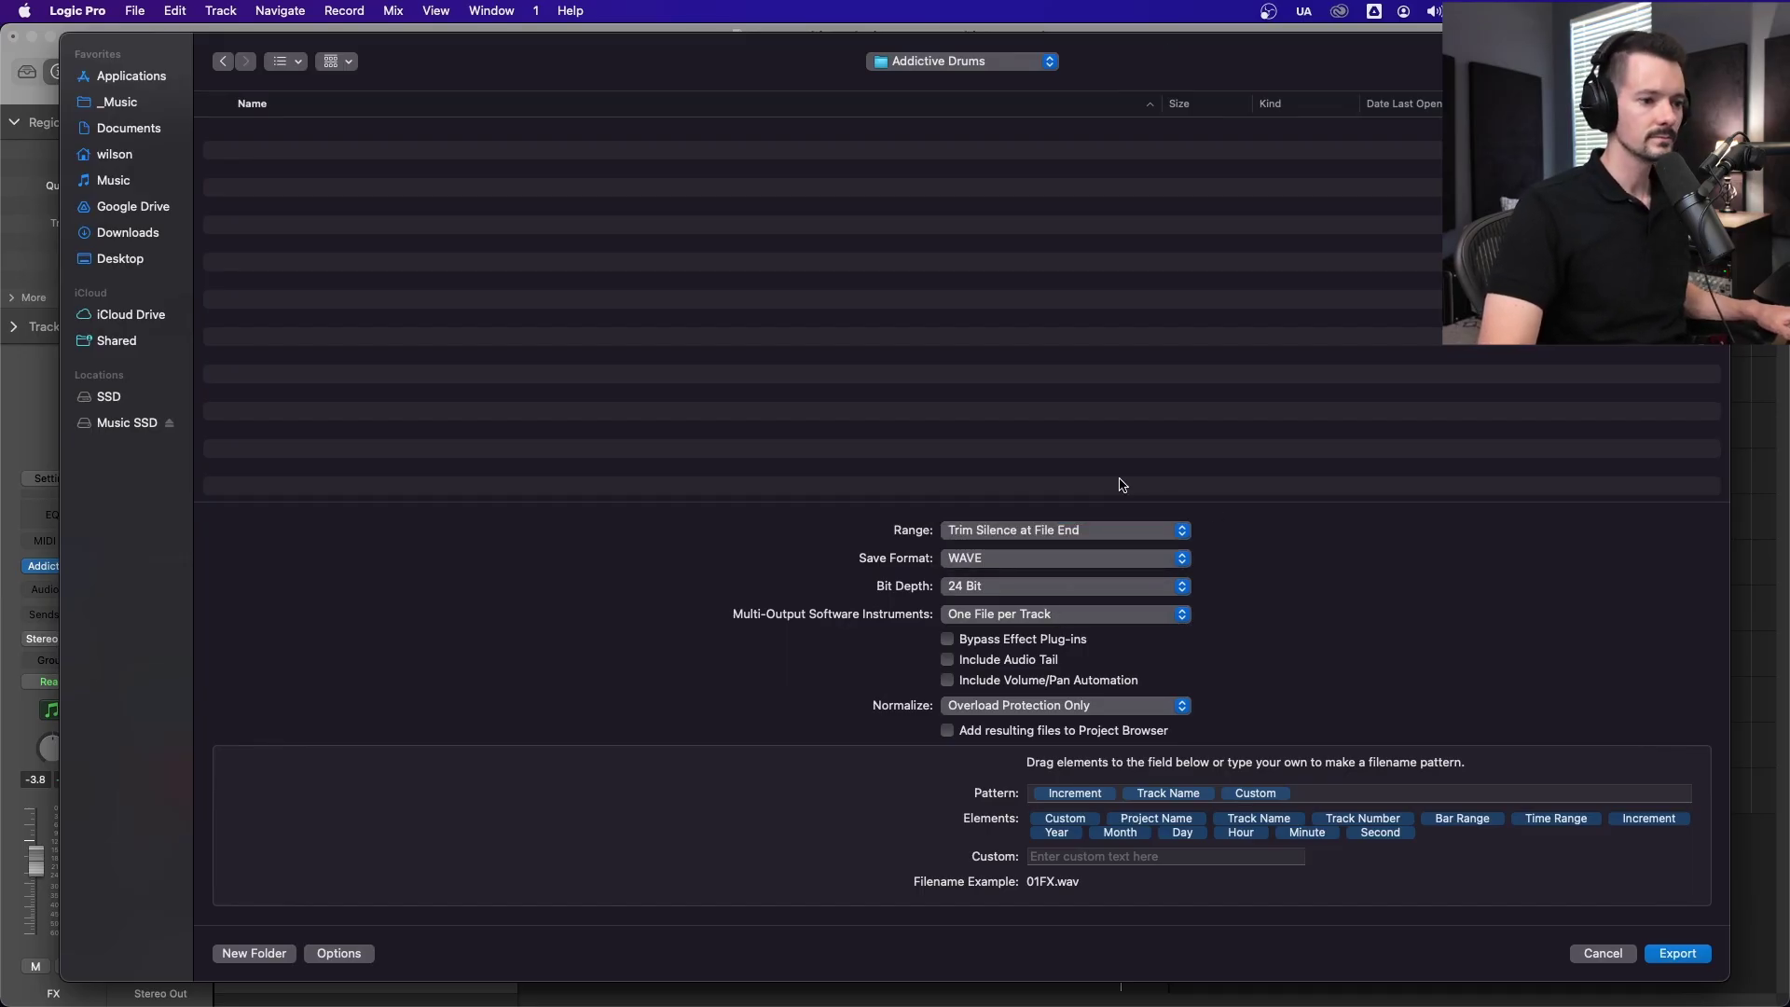
pyautogui.click(1689, 955)
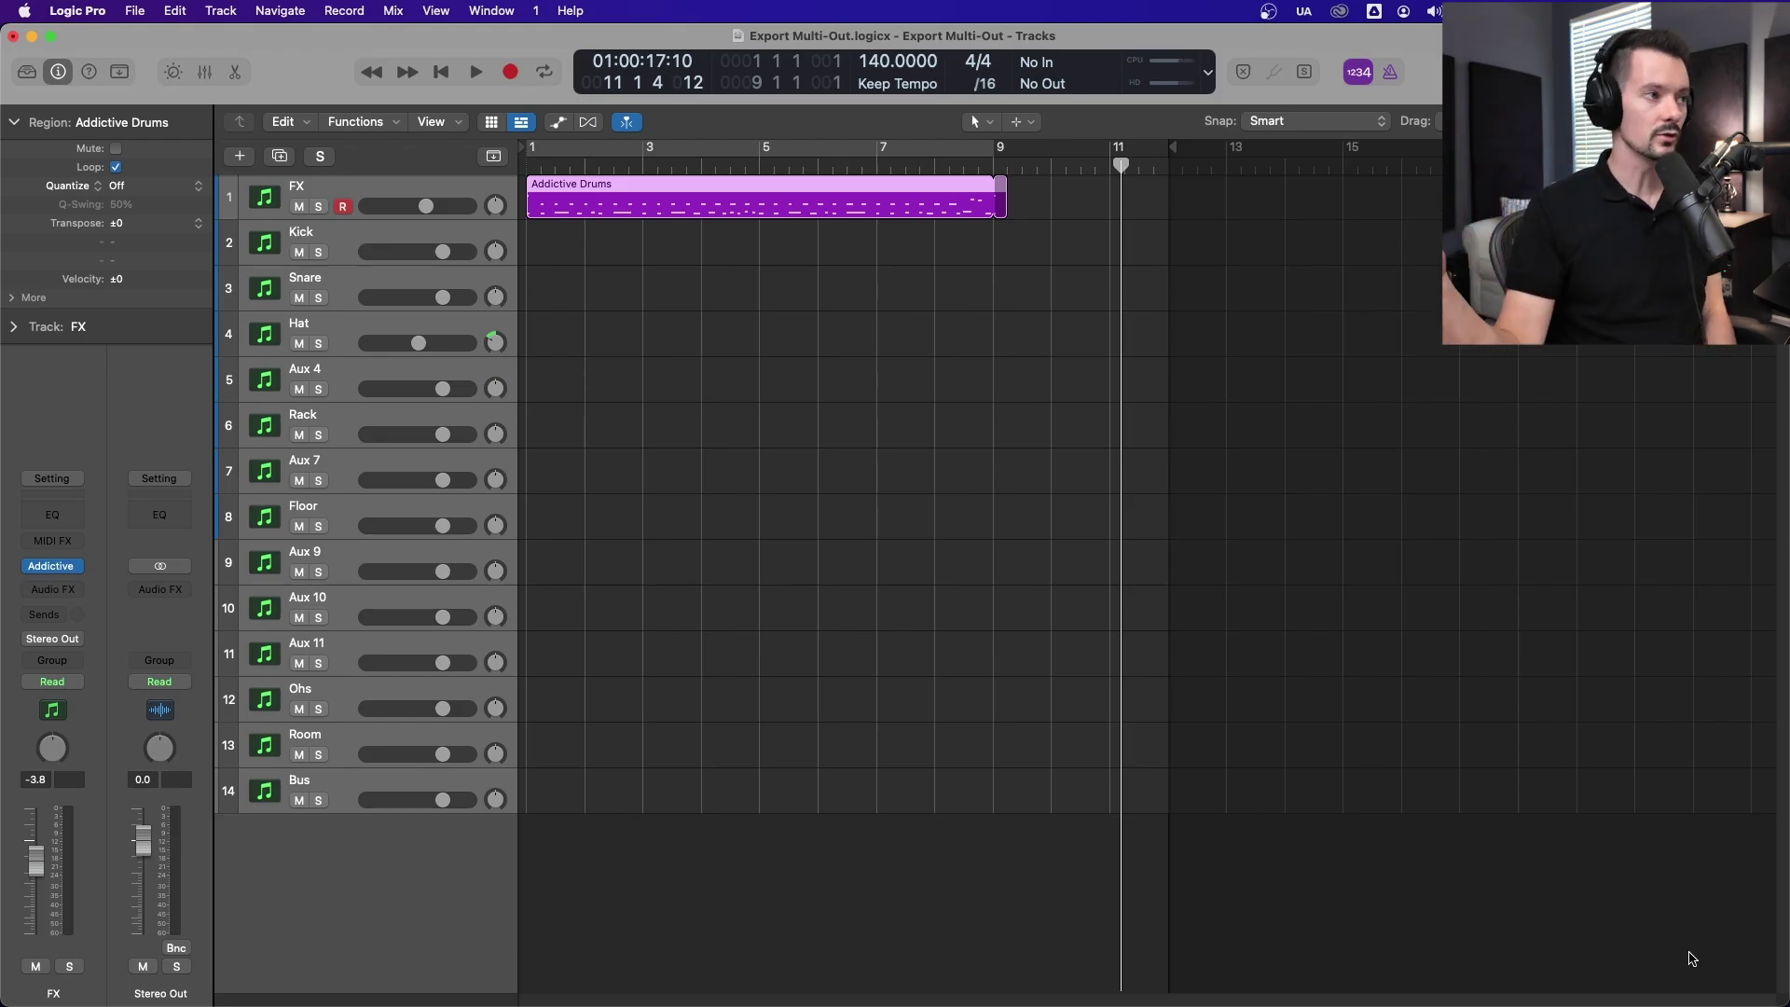
pyautogui.rightClick(325, 188)
pyautogui.click(396, 401)
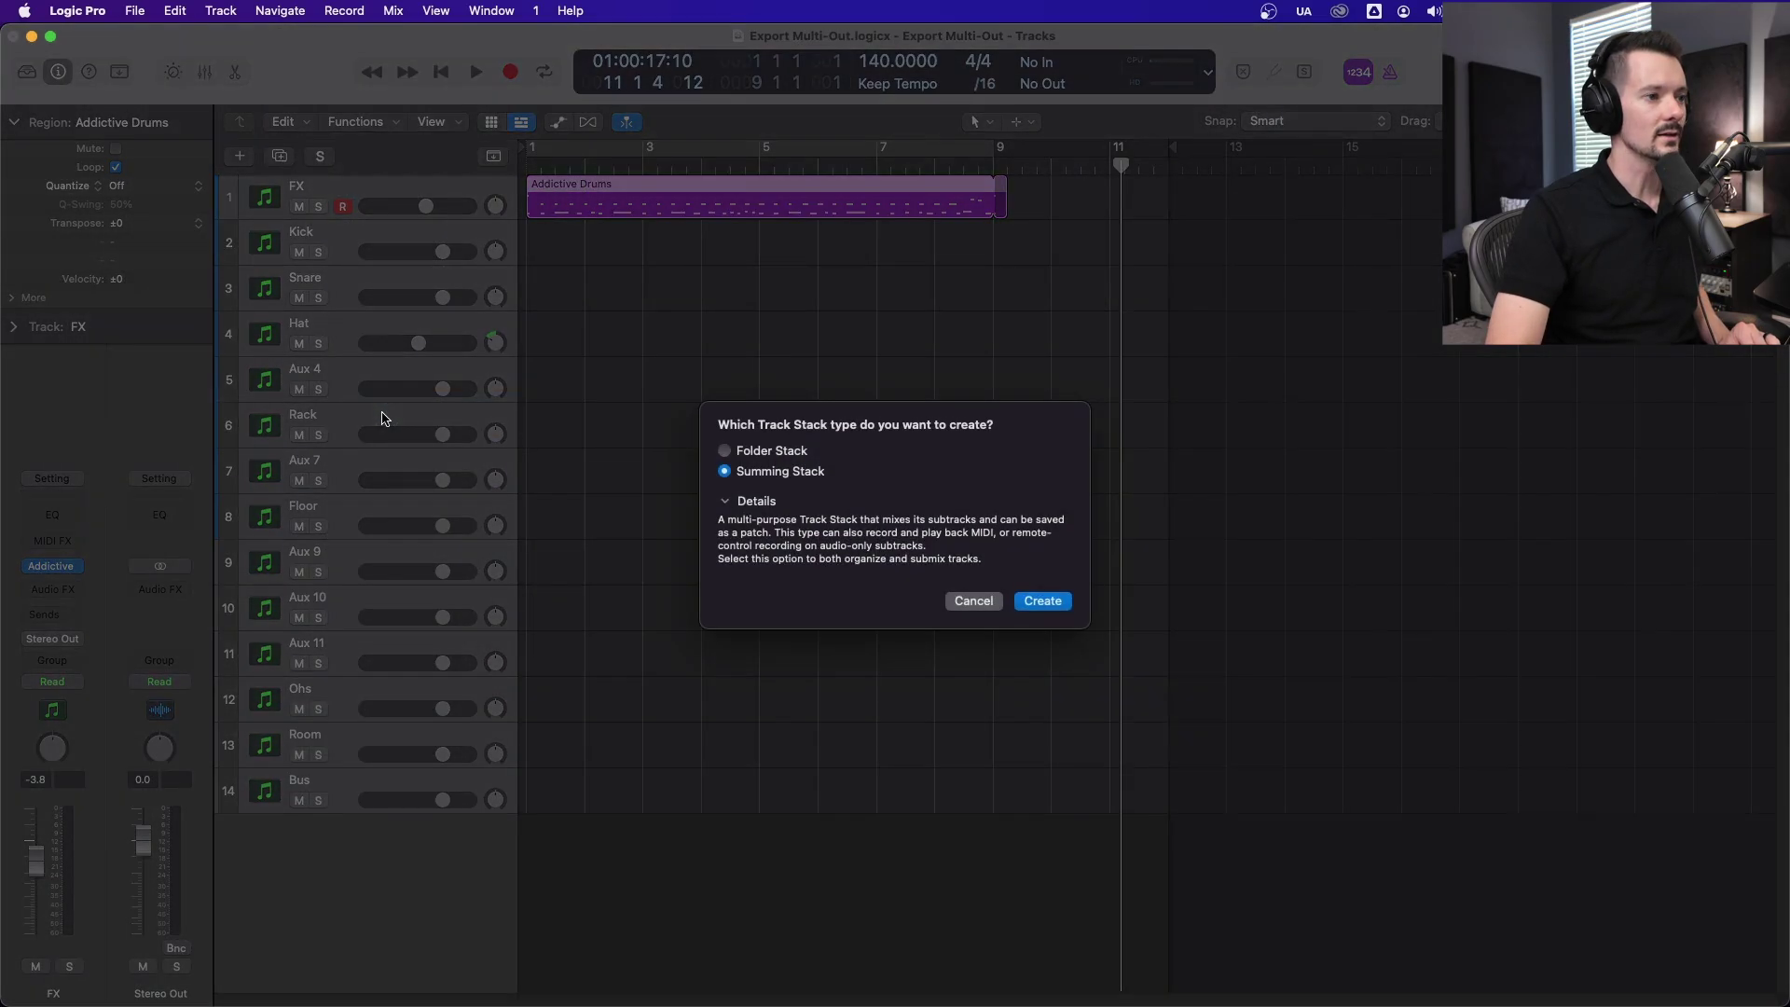
pyautogui.click(1033, 596)
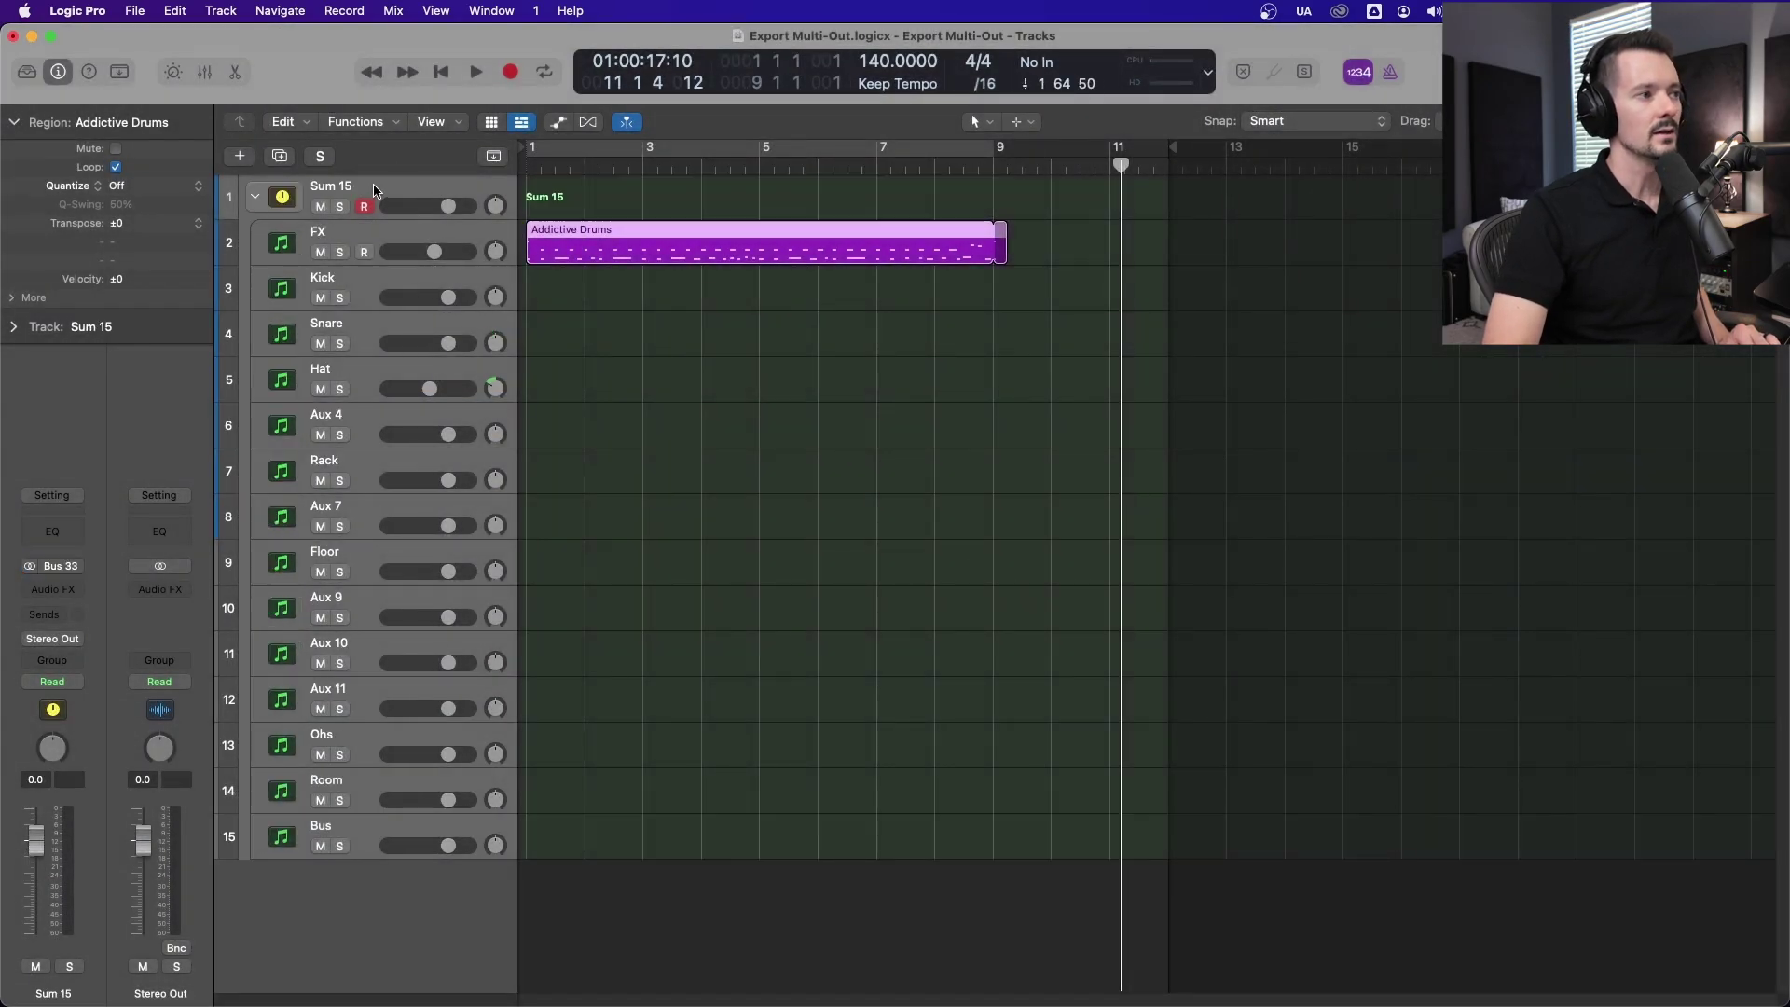
pyautogui.doubleClick(338, 186)
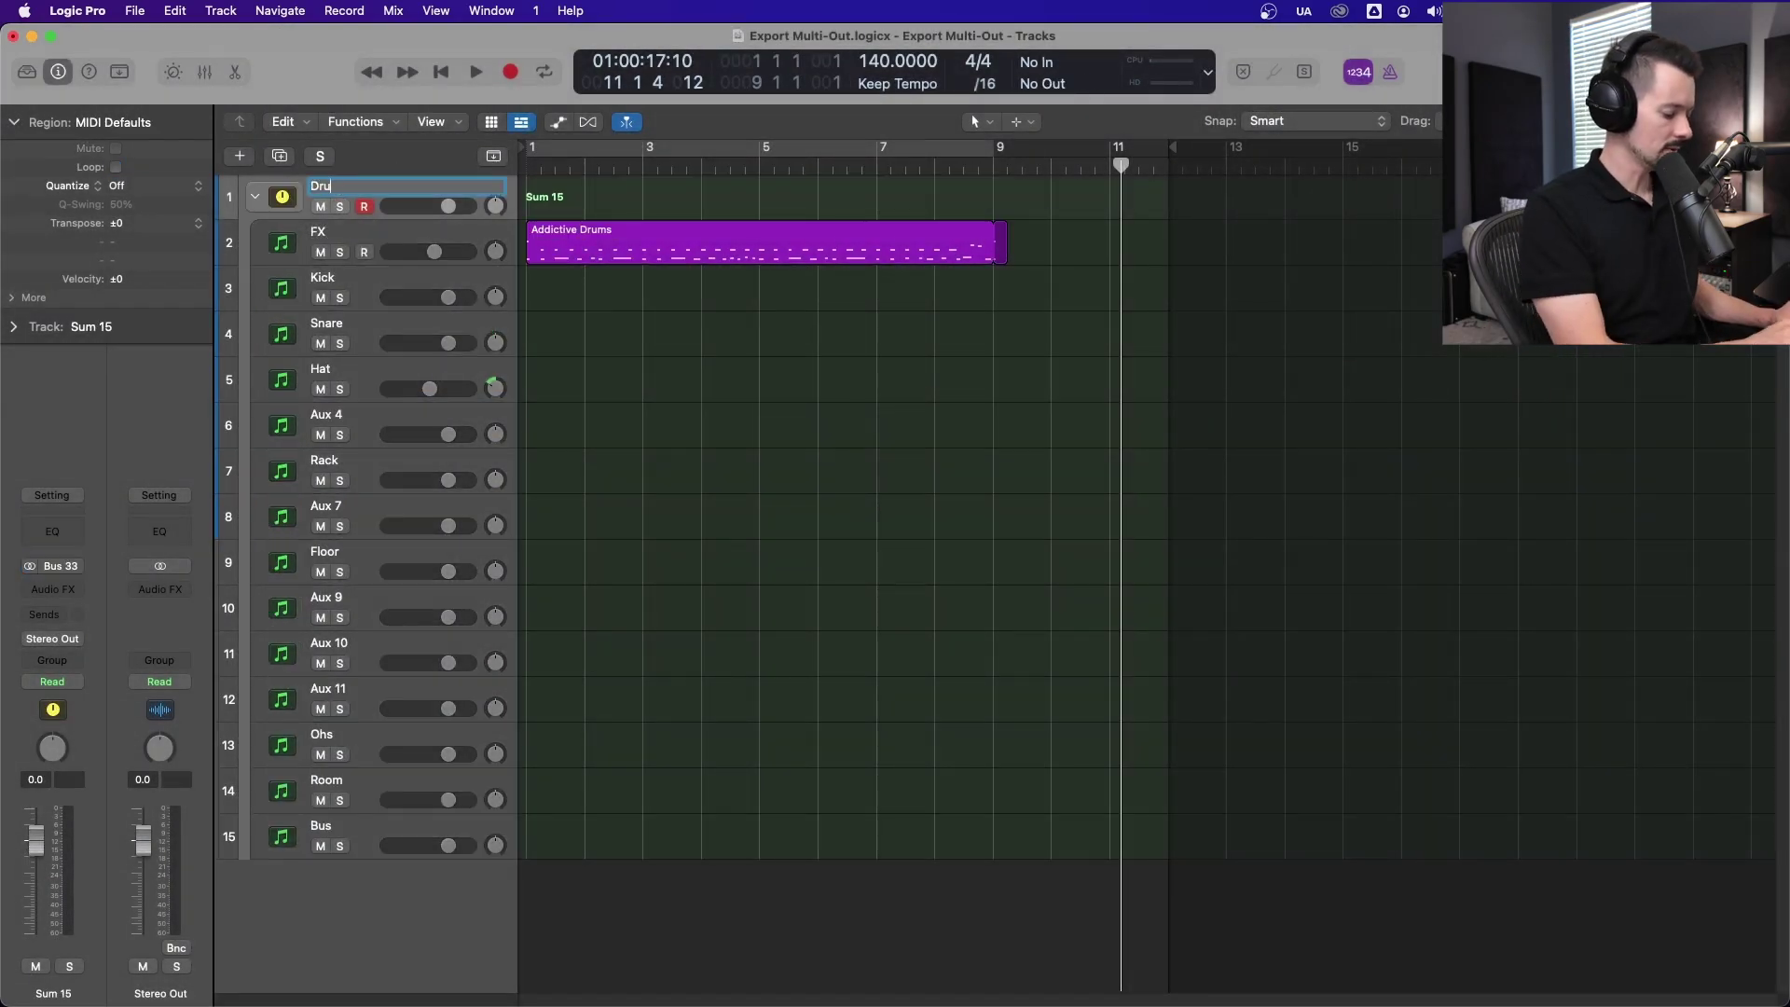
pyautogui.write('Drum Master')
pyautogui.press('Return')
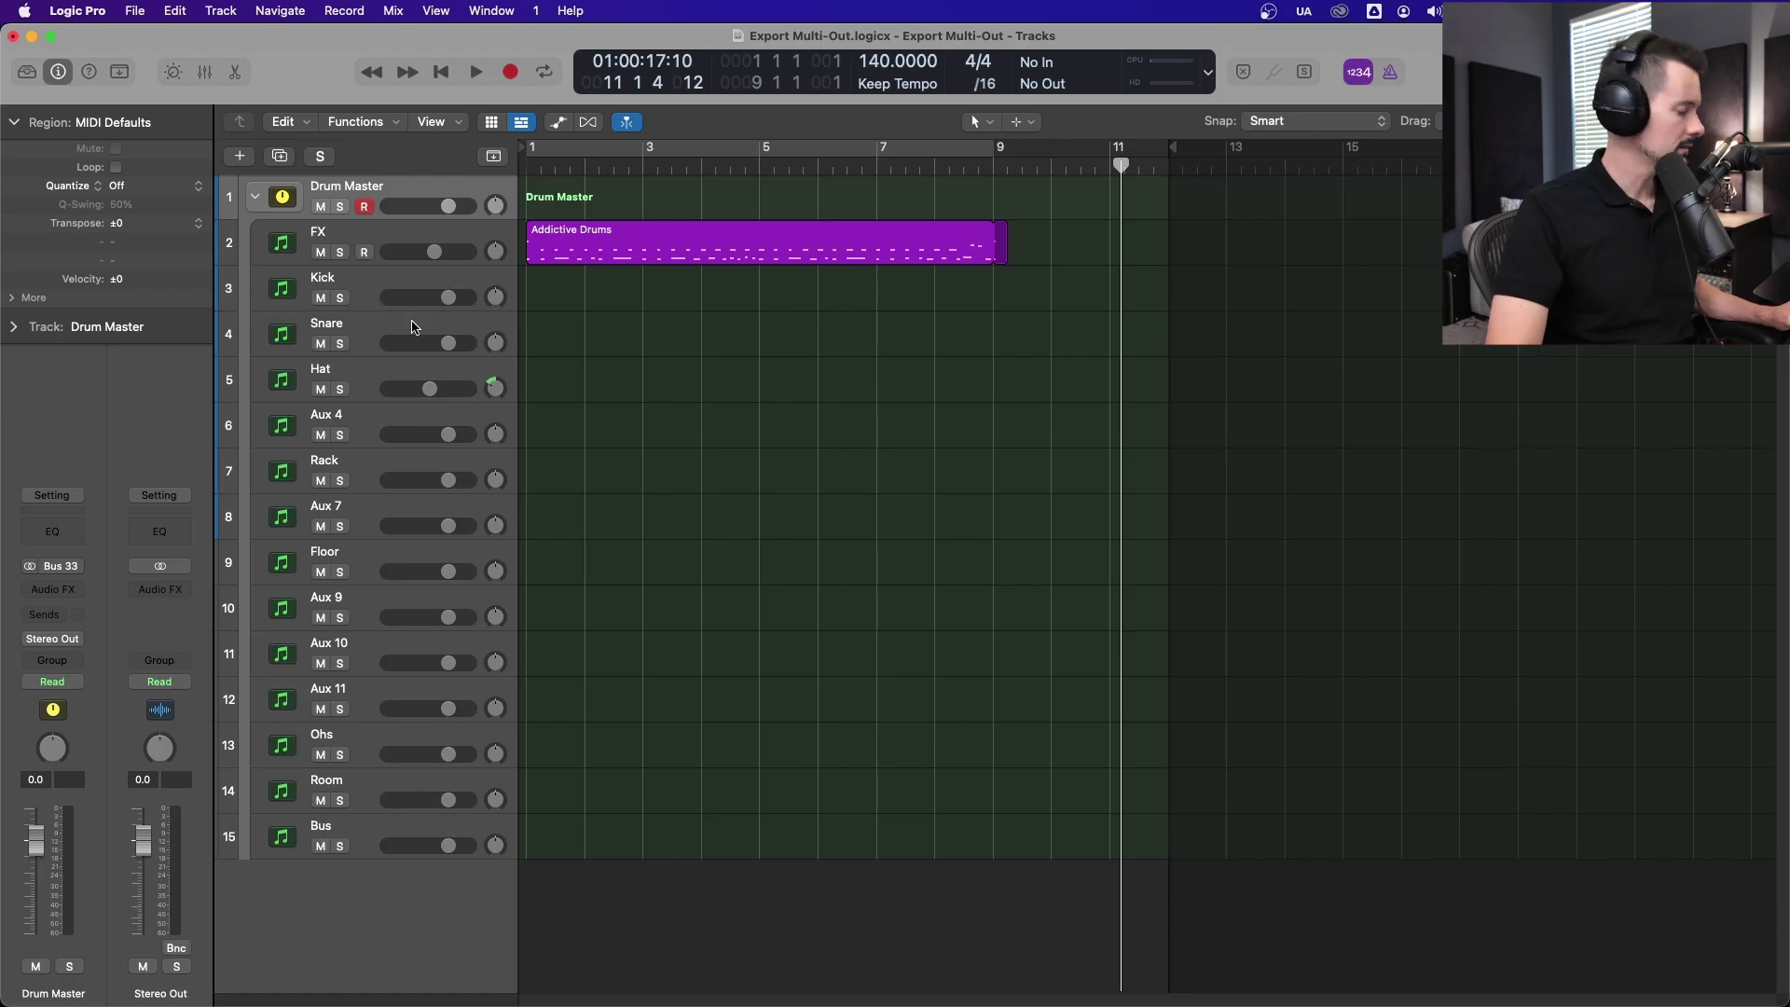
pyautogui.press('super+z')
pyautogui.press('super+z')
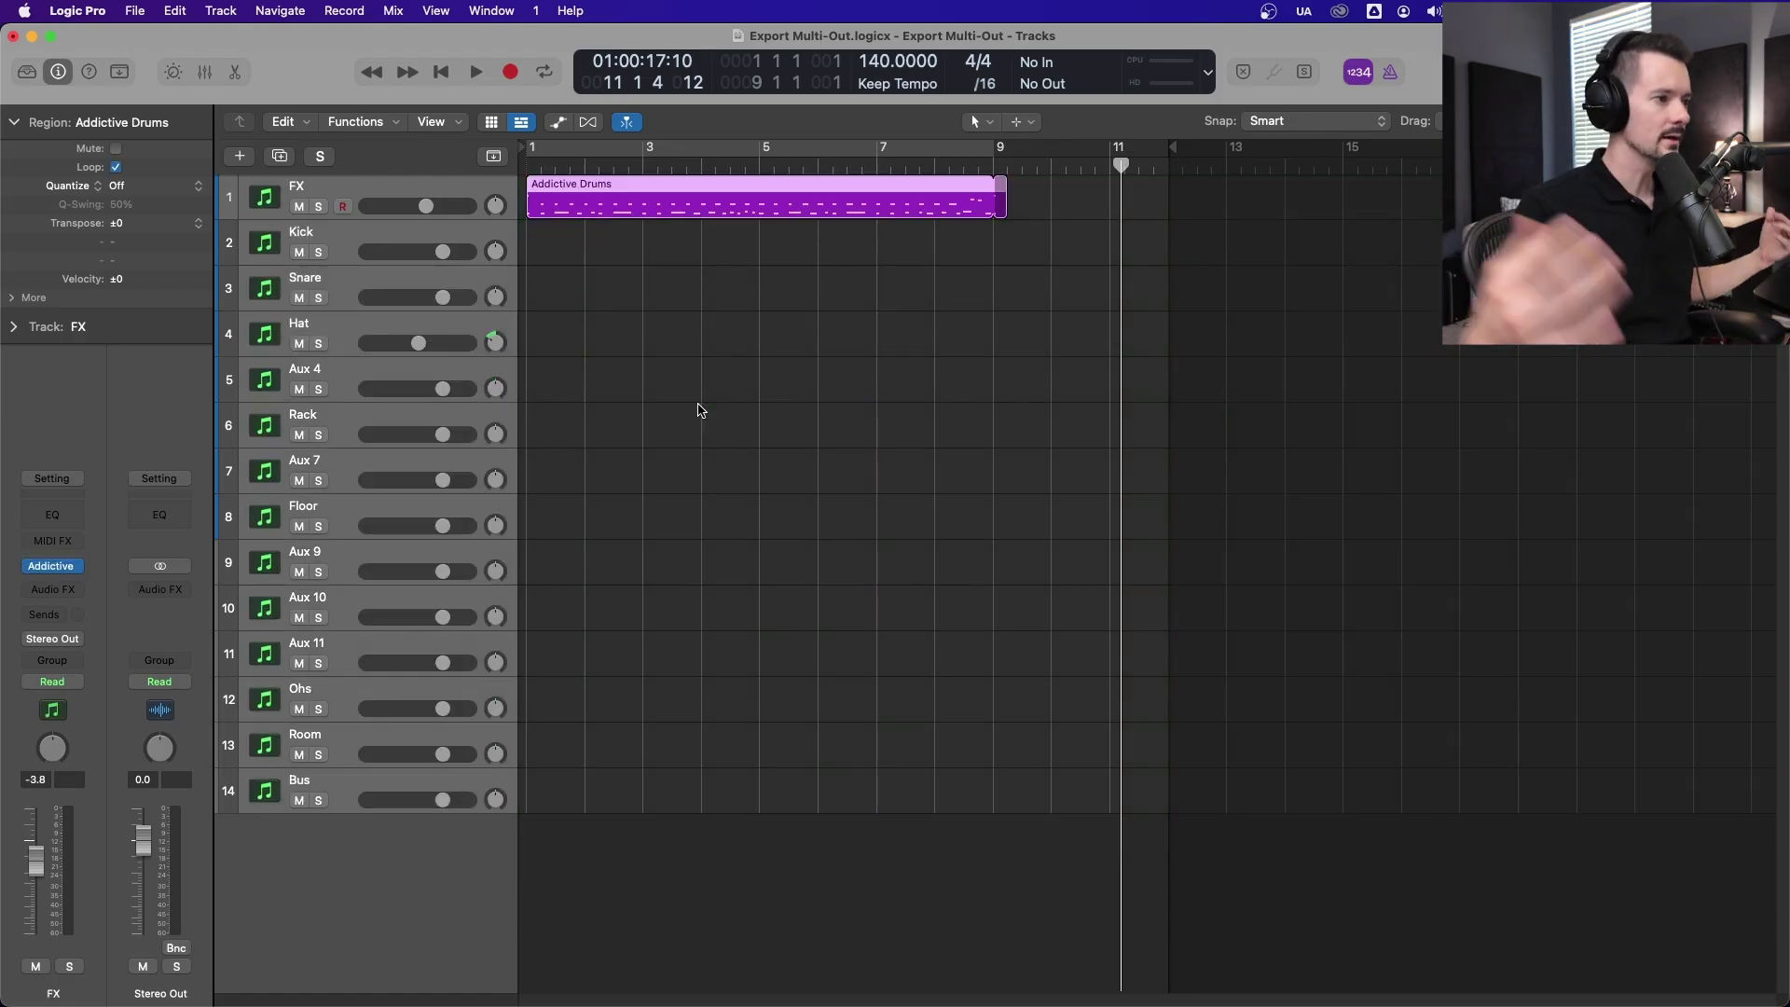
# In Finder, select stems 01FX.wav through 09Bus.wav in the Addictive Drums folder.
pyautogui.click(103, 960)
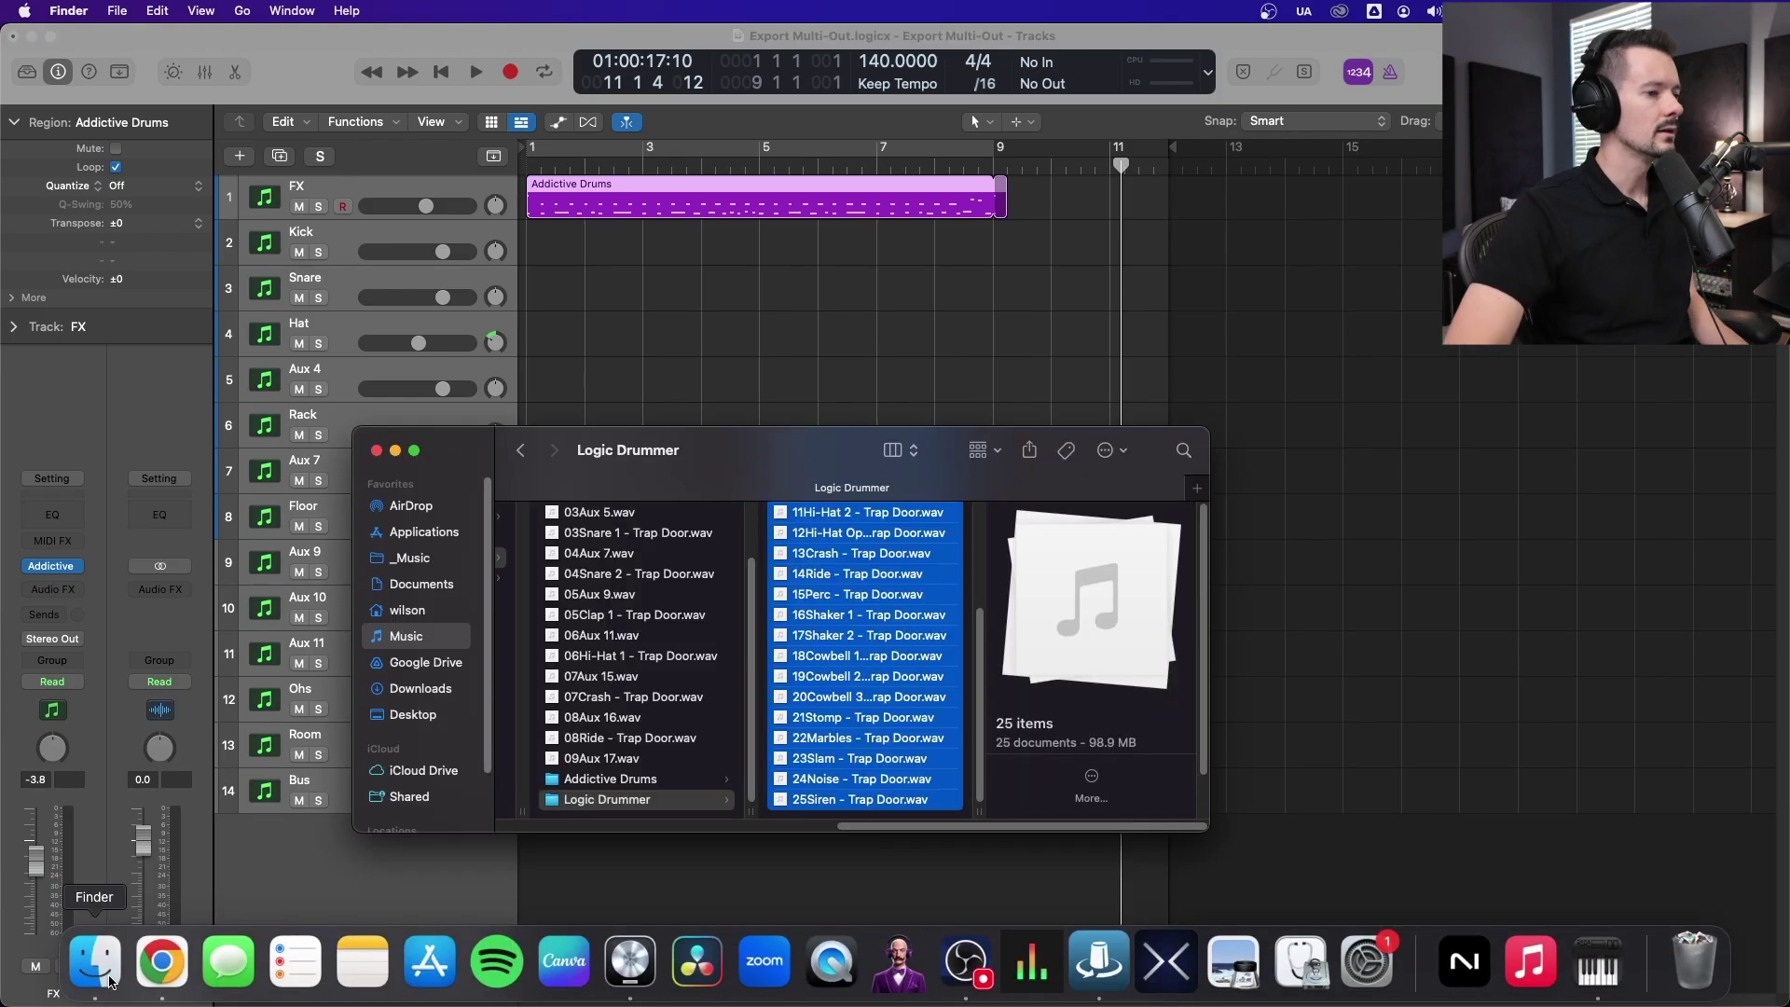
pyautogui.click(644, 775)
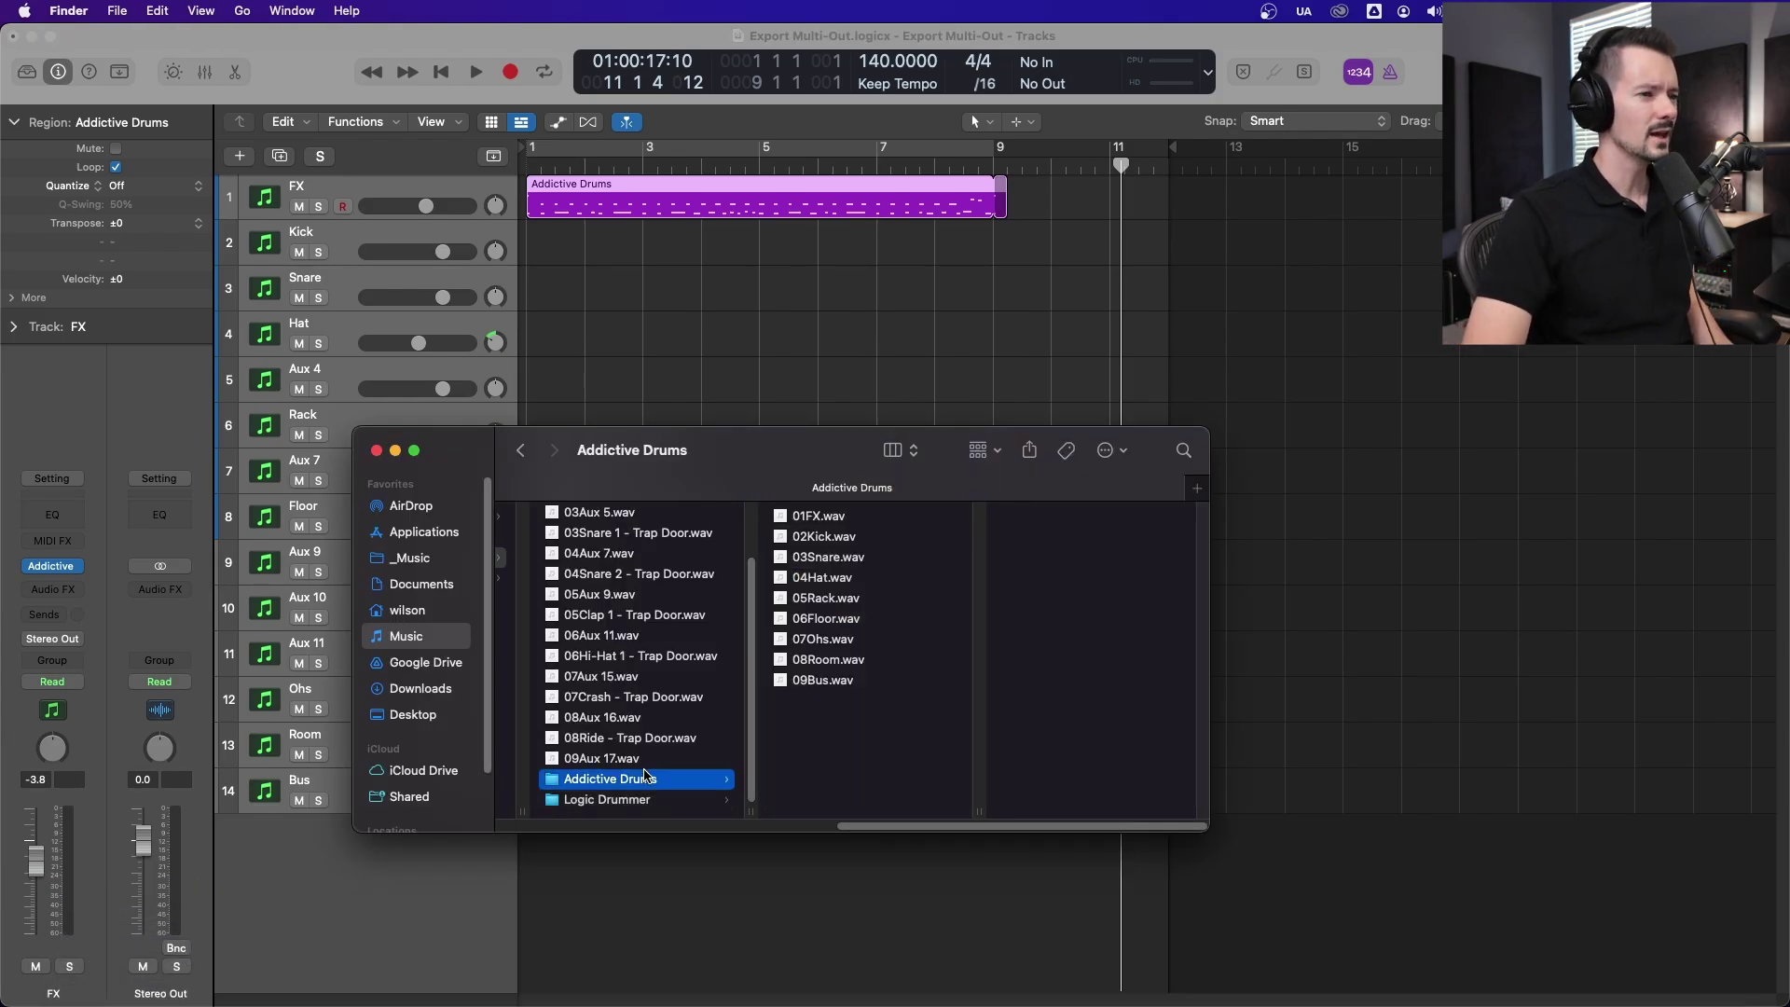
pyautogui.click(847, 519)
pyautogui.keyDown('shift'); pyautogui.click(842, 687); pyautogui.keyUp('shift')
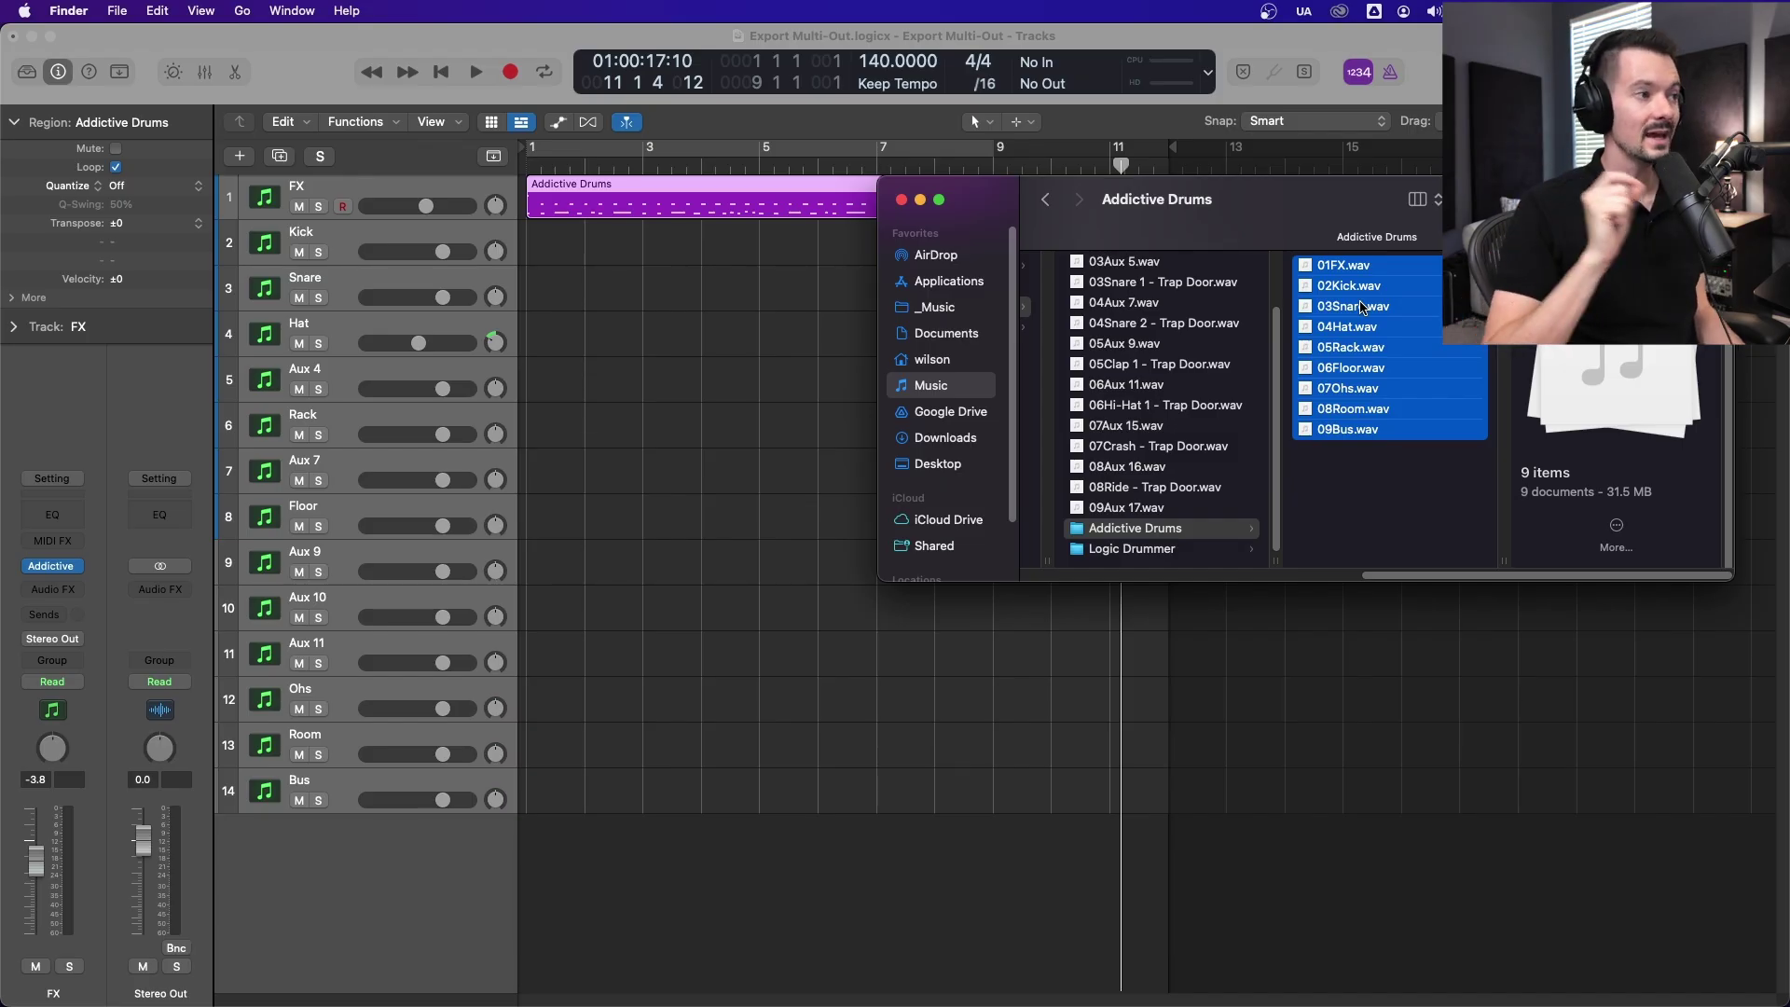
# In Logic Pro, step the track selection down to Aux 11, then return to the Finder stems.
pyautogui.click(343, 382)
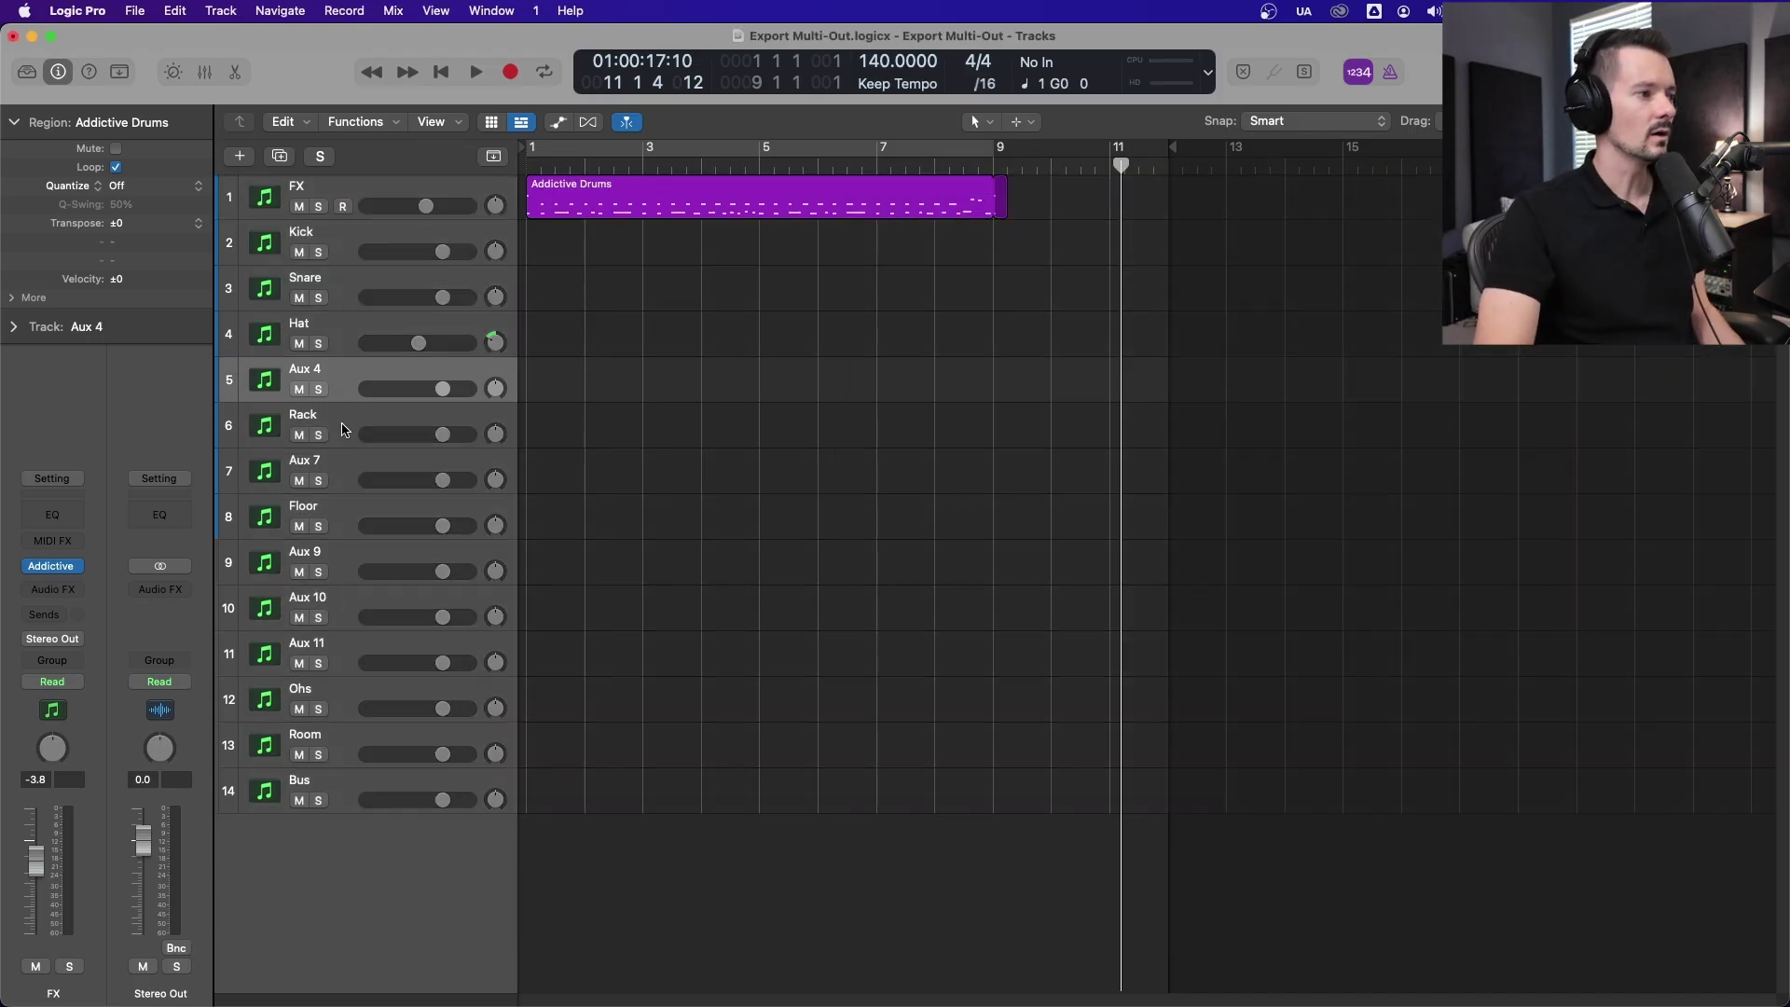
pyautogui.click(345, 471)
pyautogui.click(351, 563)
pyautogui.click(345, 611)
pyautogui.click(338, 657)
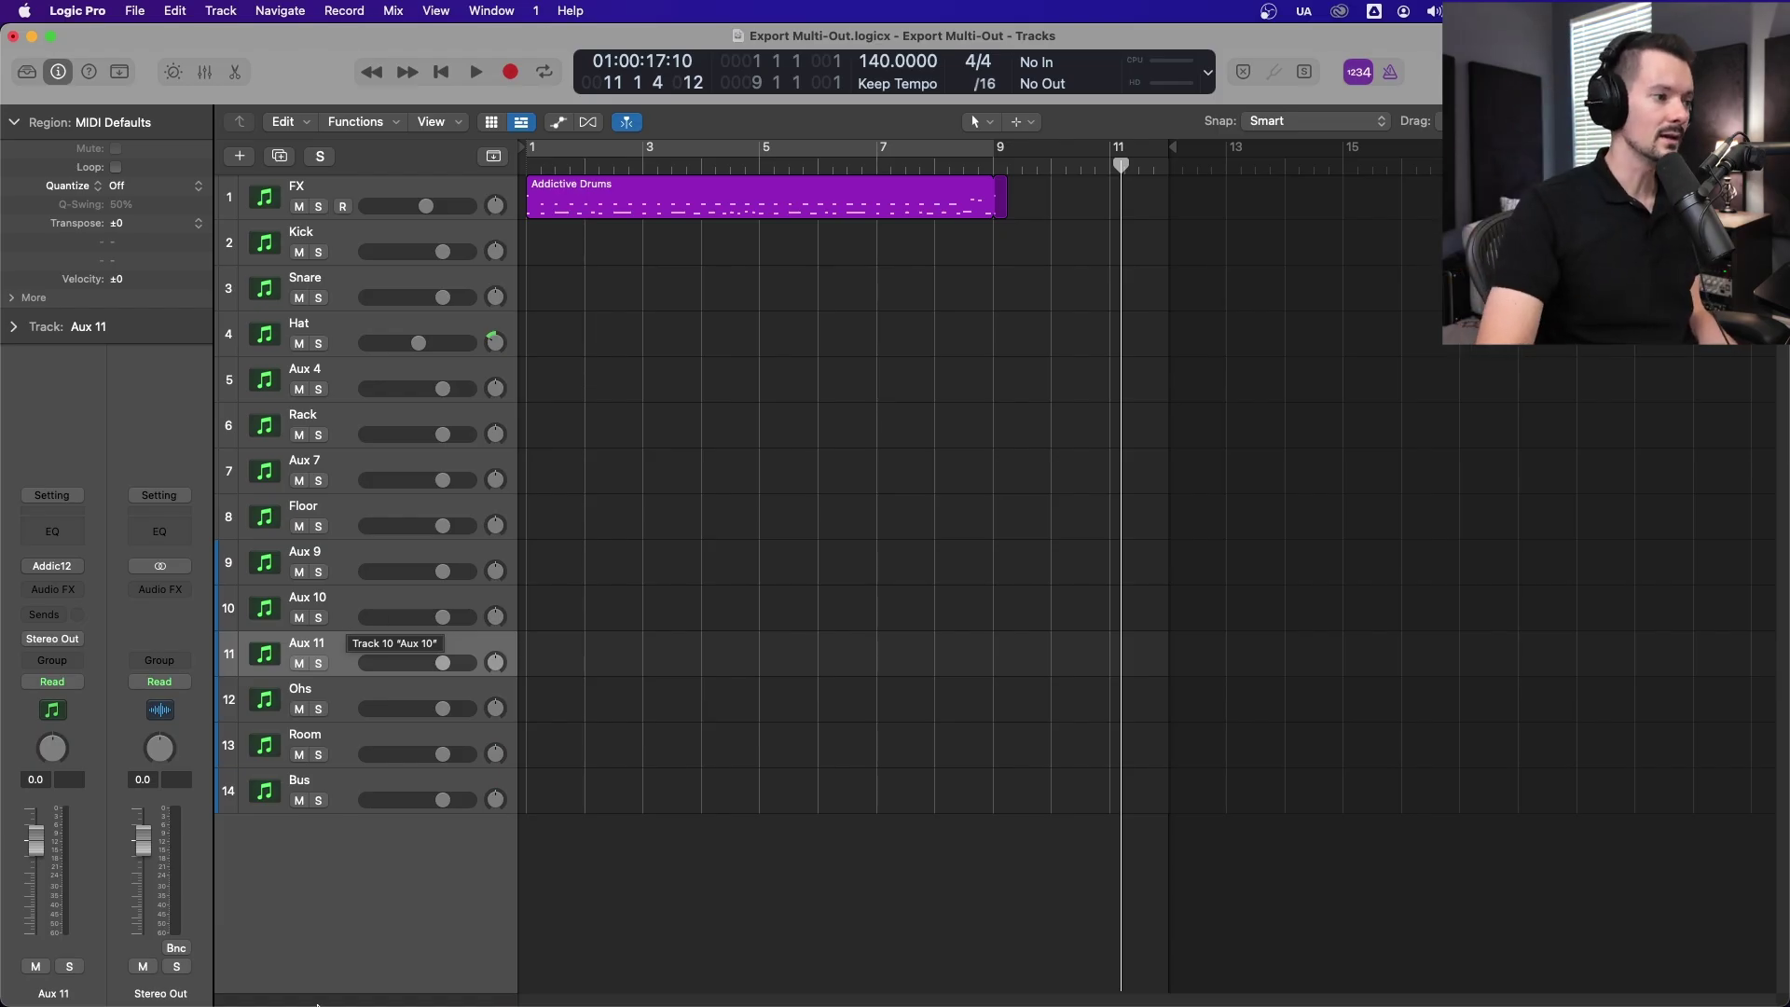
pyautogui.moveTo(180, 999)
pyautogui.click(95, 960)
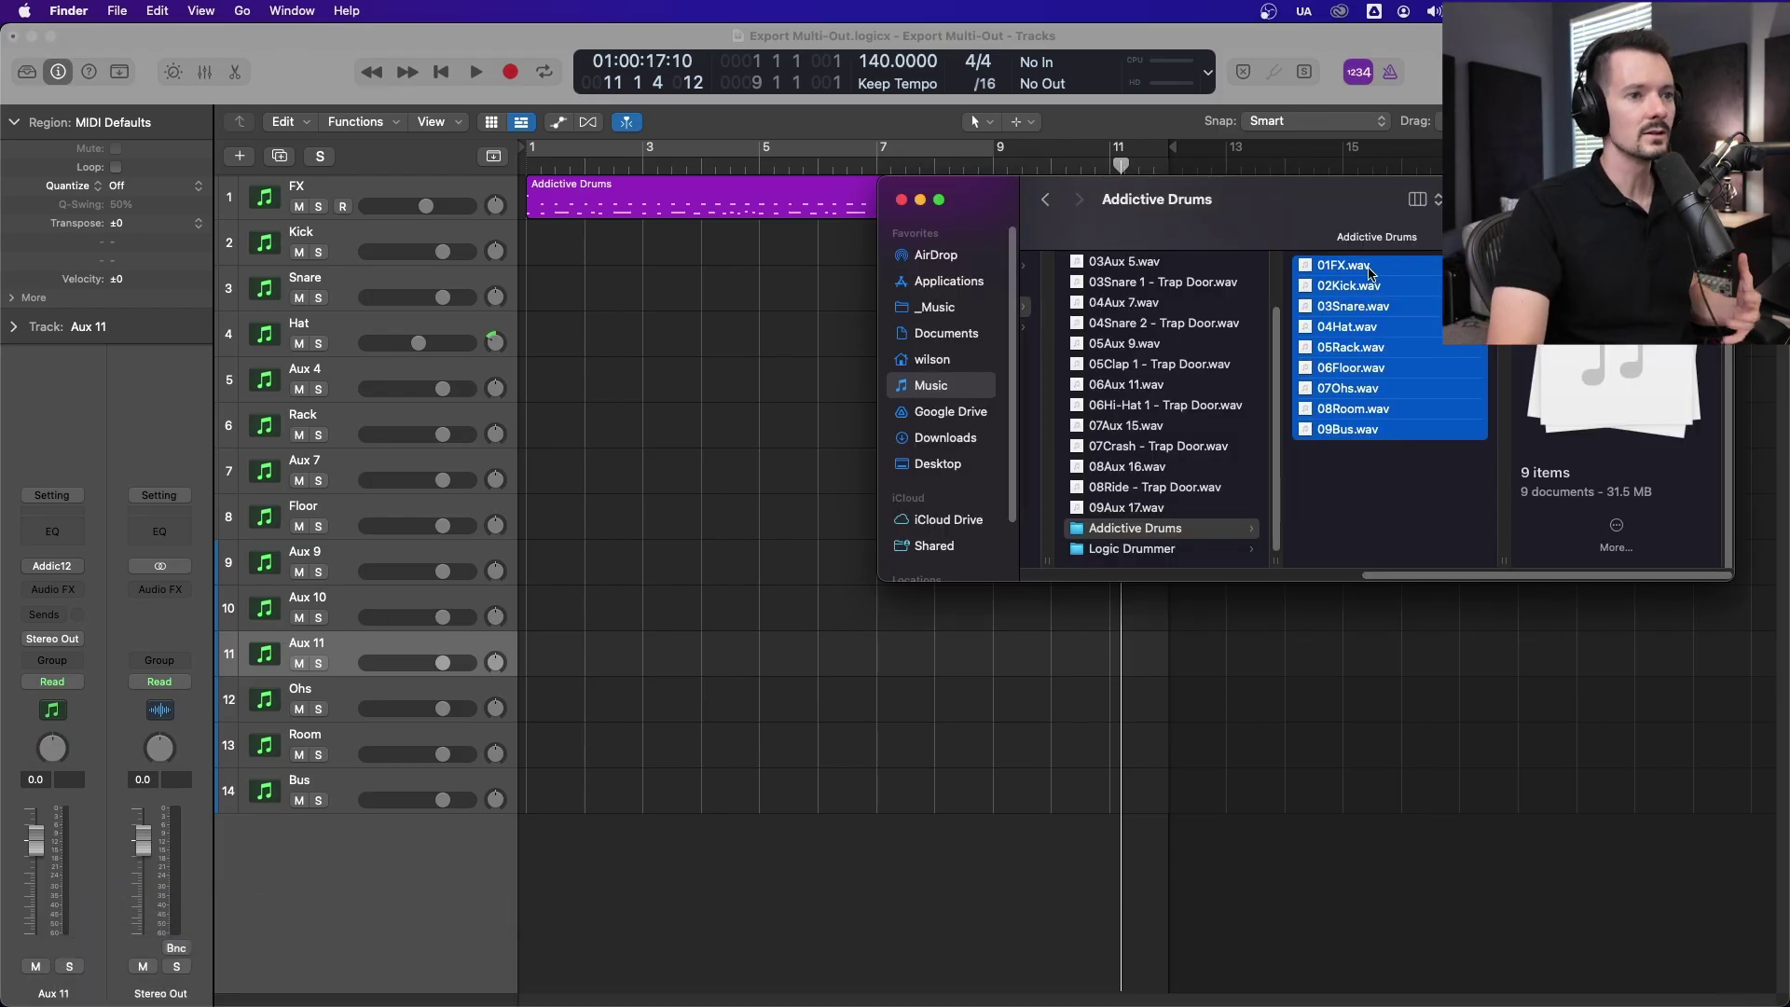
# Drag the nine stems below the last track, creating a new track per file.
pyautogui.moveTo(1370, 275); pyautogui.dragTo(531, 871)
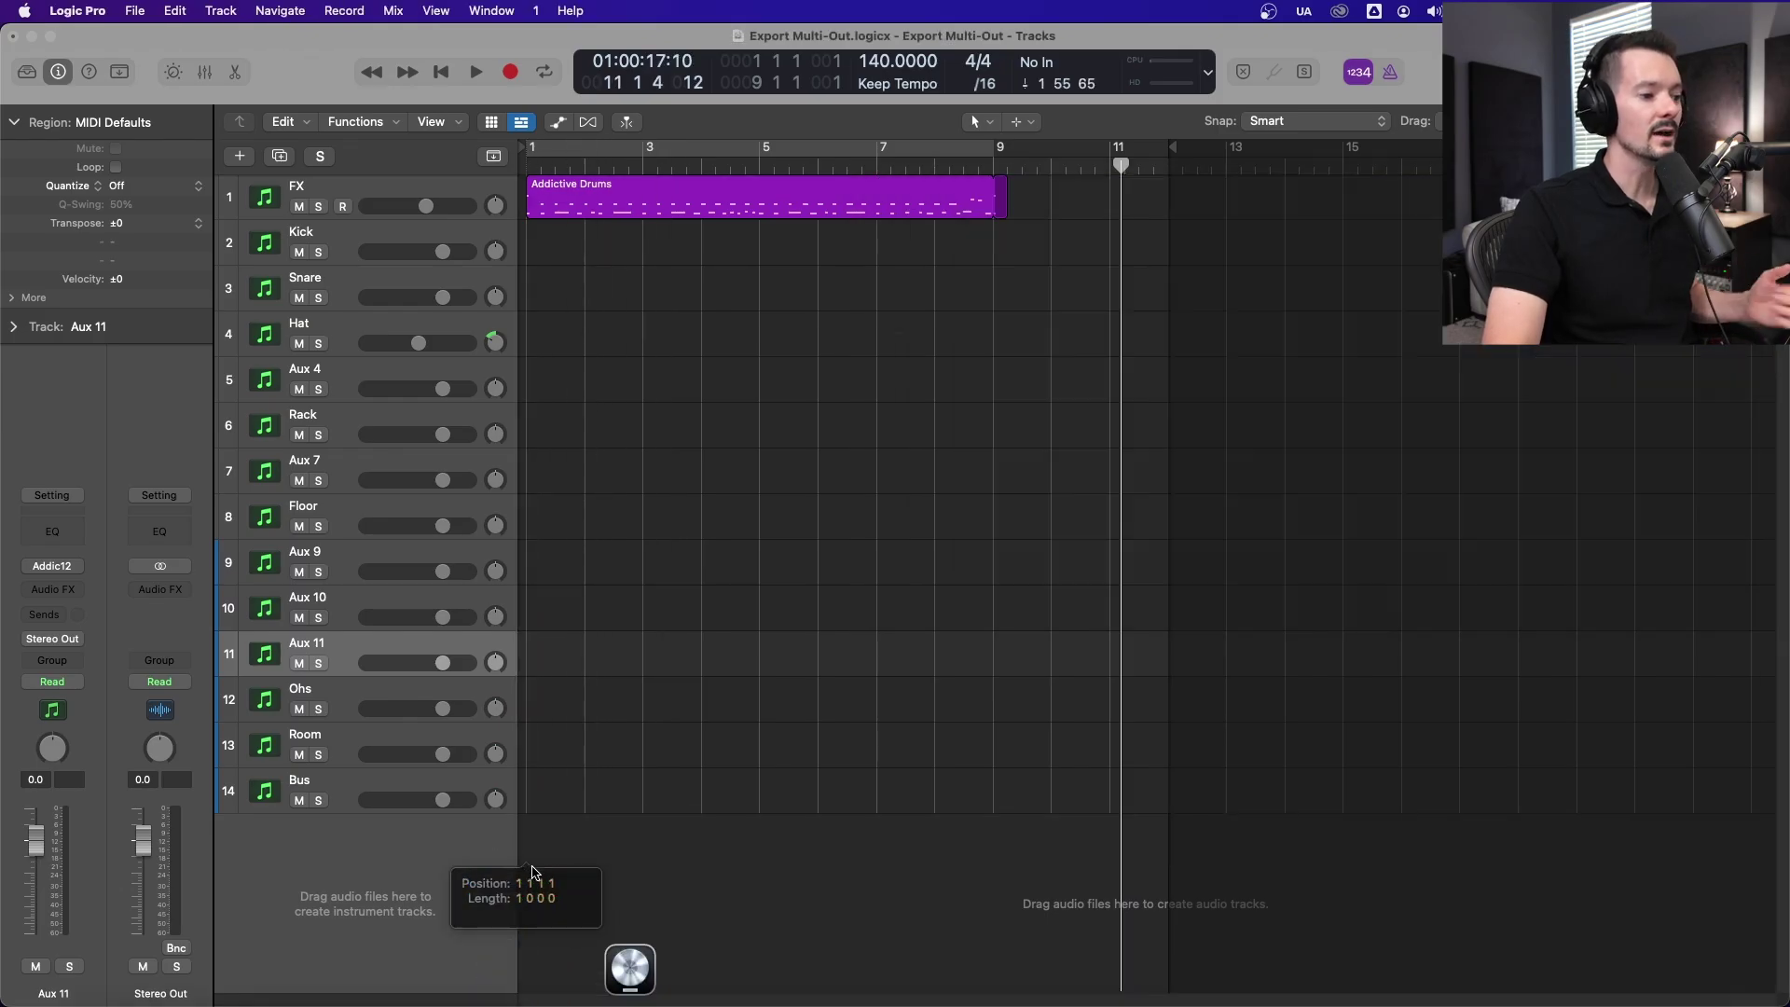
pyautogui.click(1011, 428)
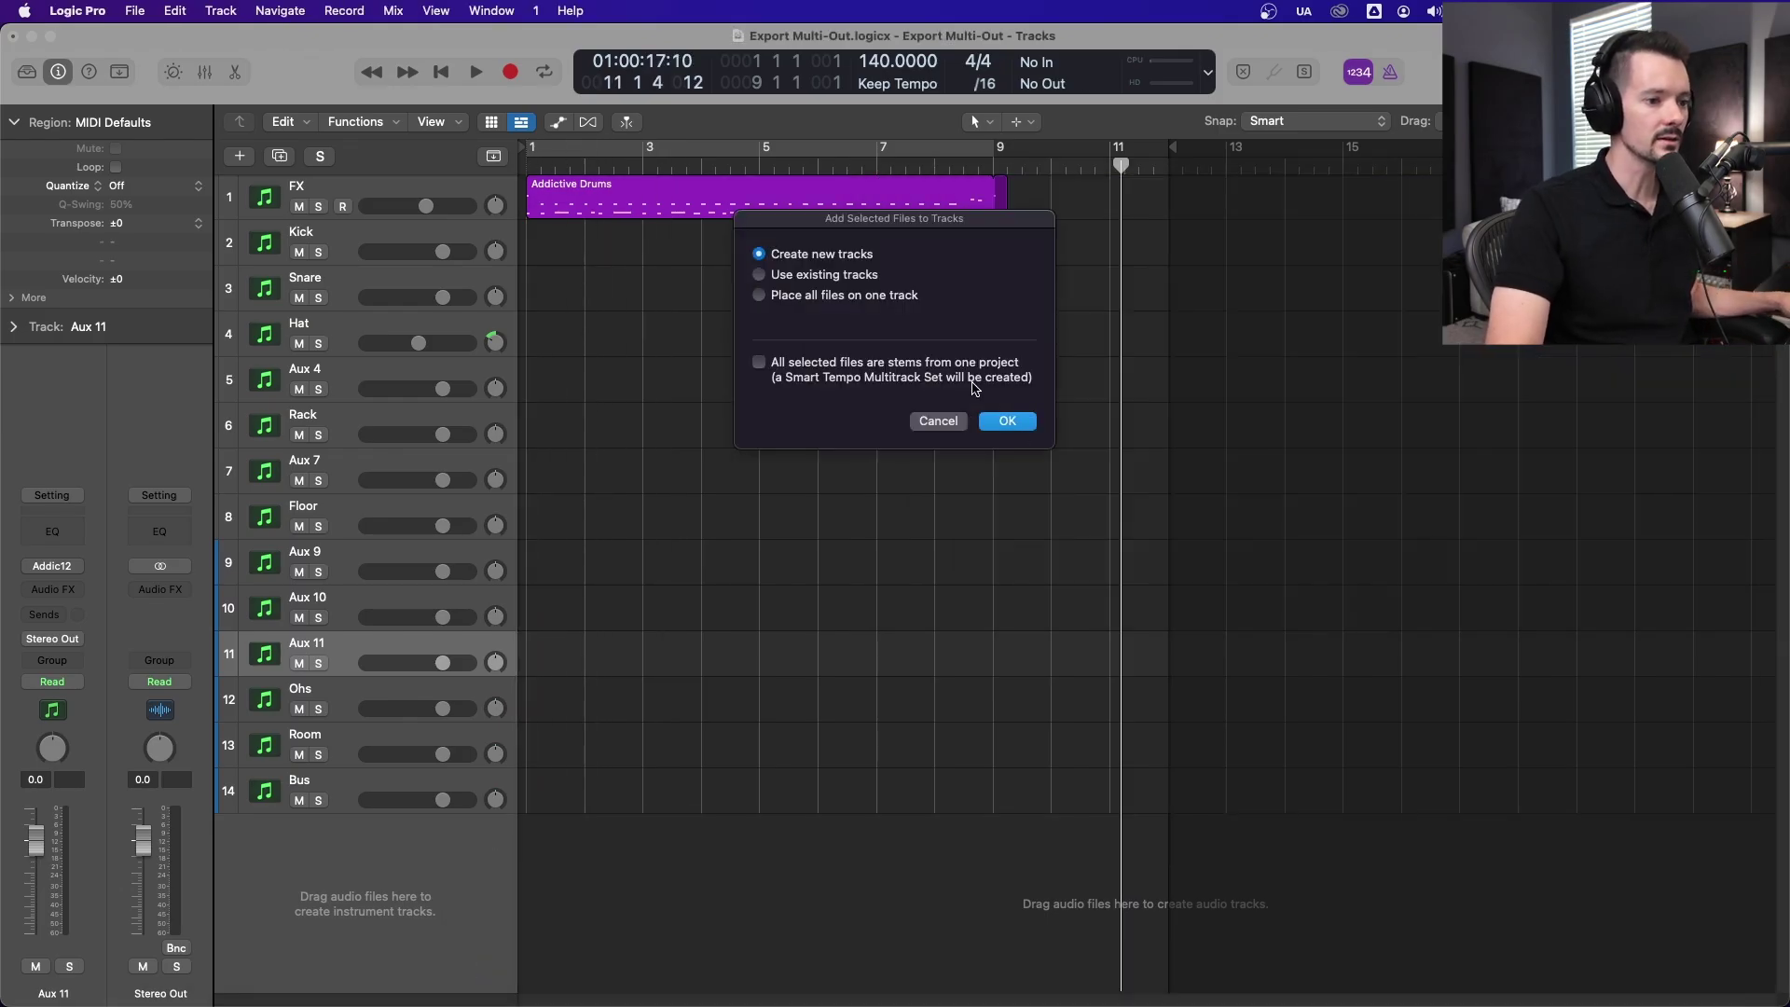
pyautogui.scroll(-5, 1007, 386)
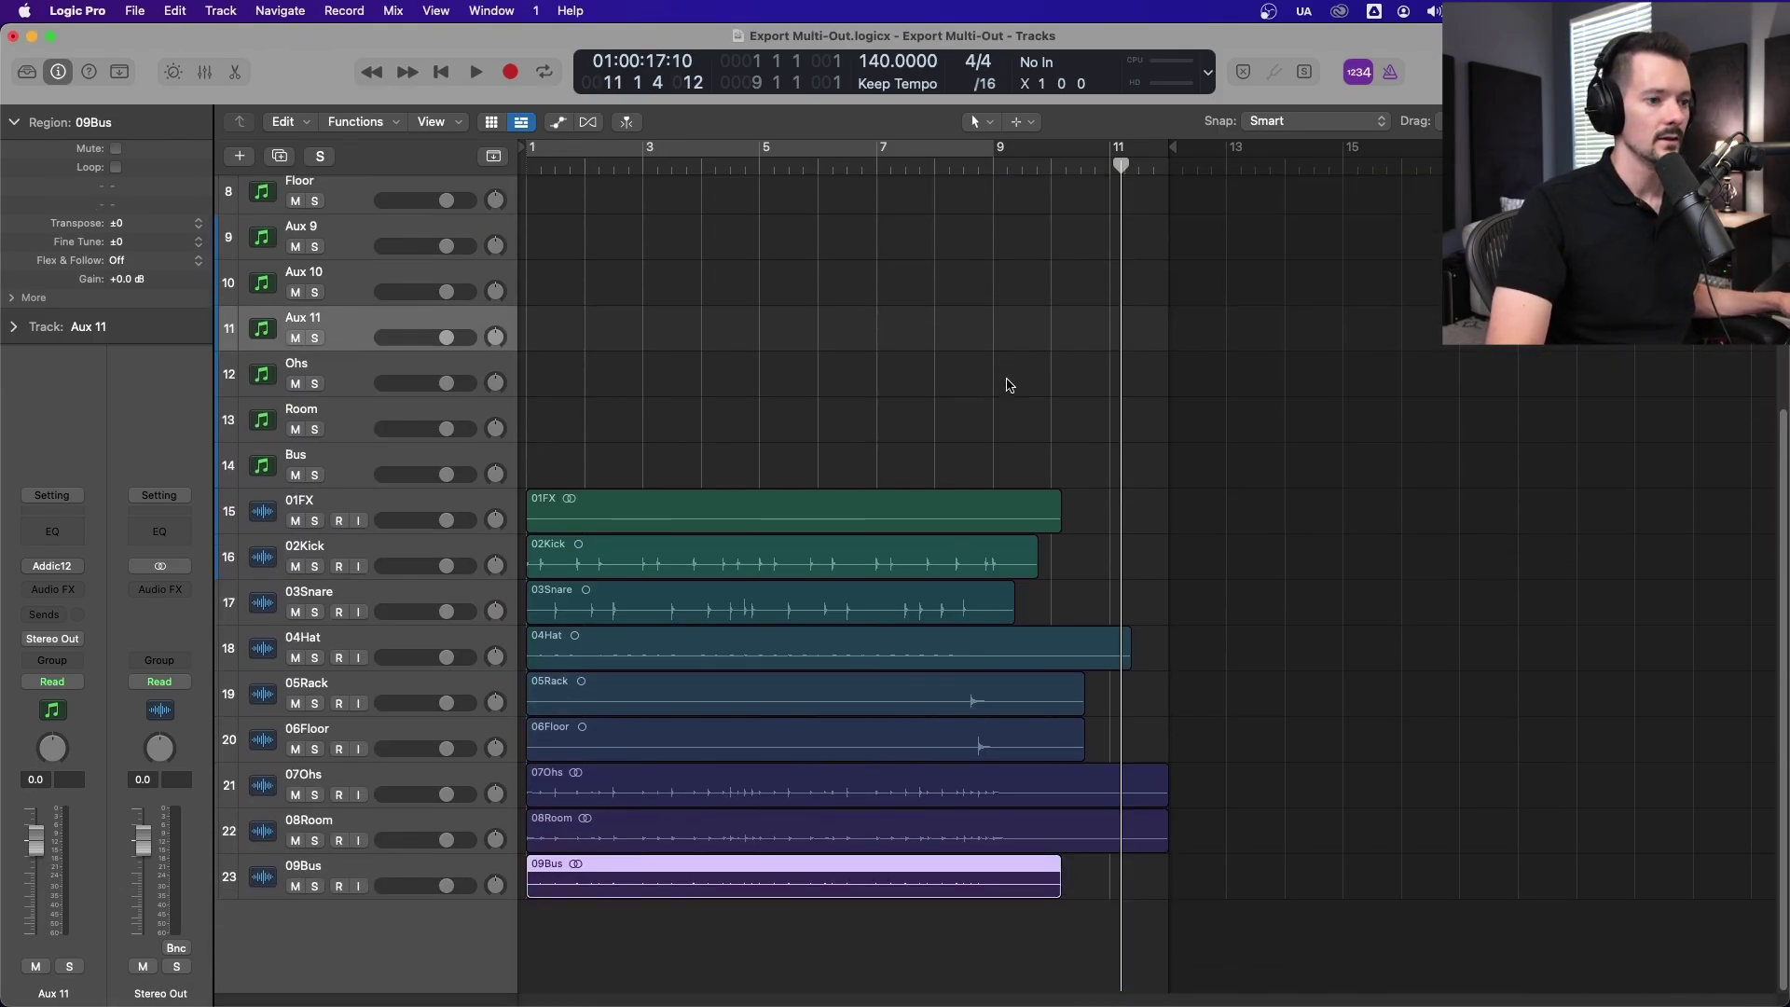
# Play the imported stems from bar 1, then stop and return to the start.
pyautogui.press('Return')
pyautogui.press('space')
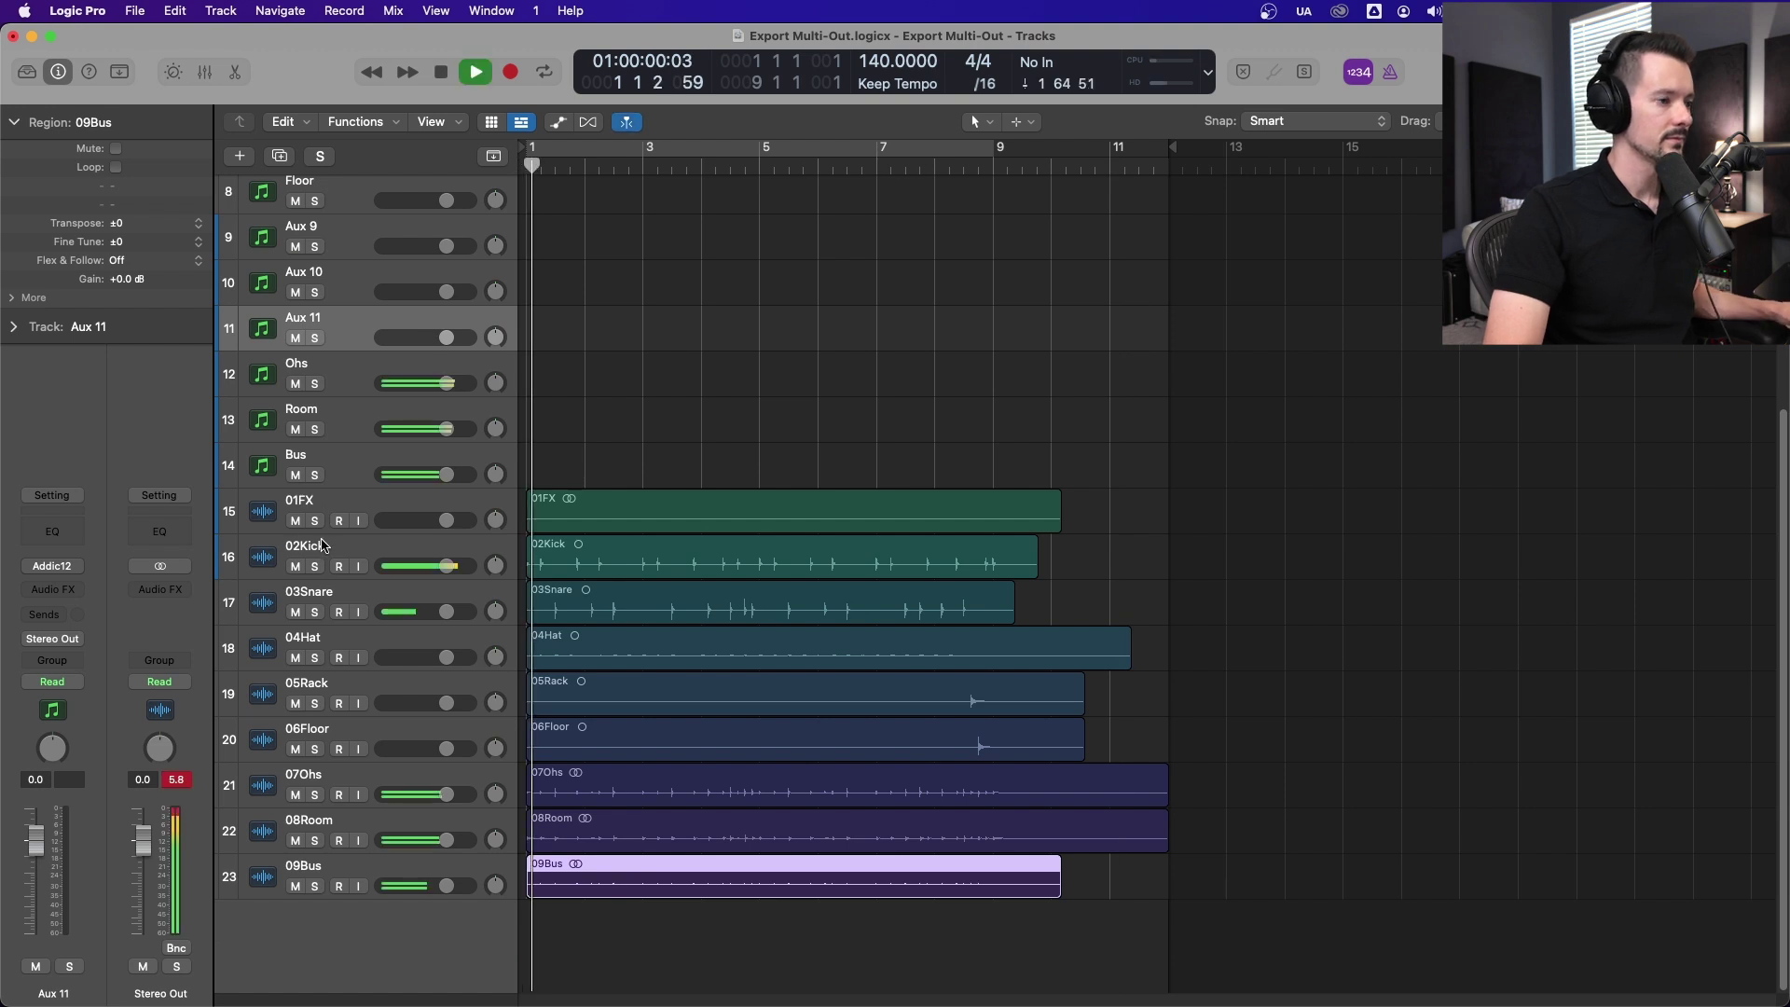
pyautogui.scroll(5, 391, 518)
pyautogui.scroll(2, 391, 517)
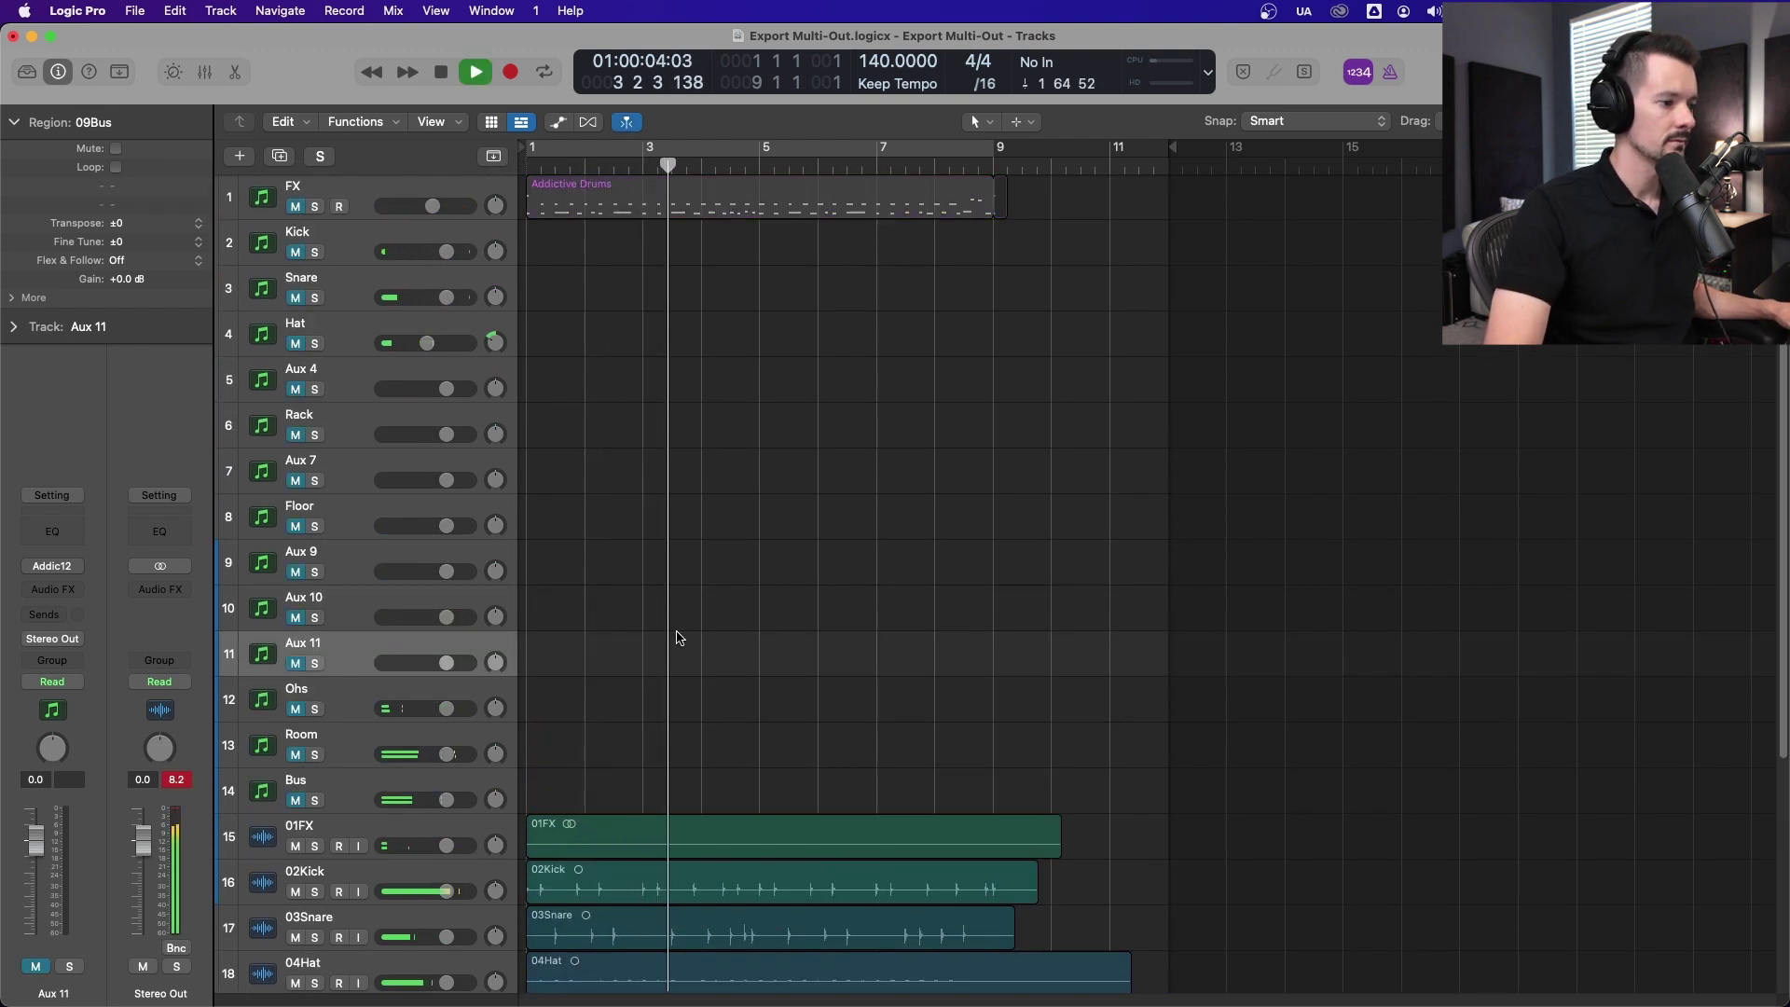
pyautogui.scroll(-7, 709, 625)
pyautogui.press('space')
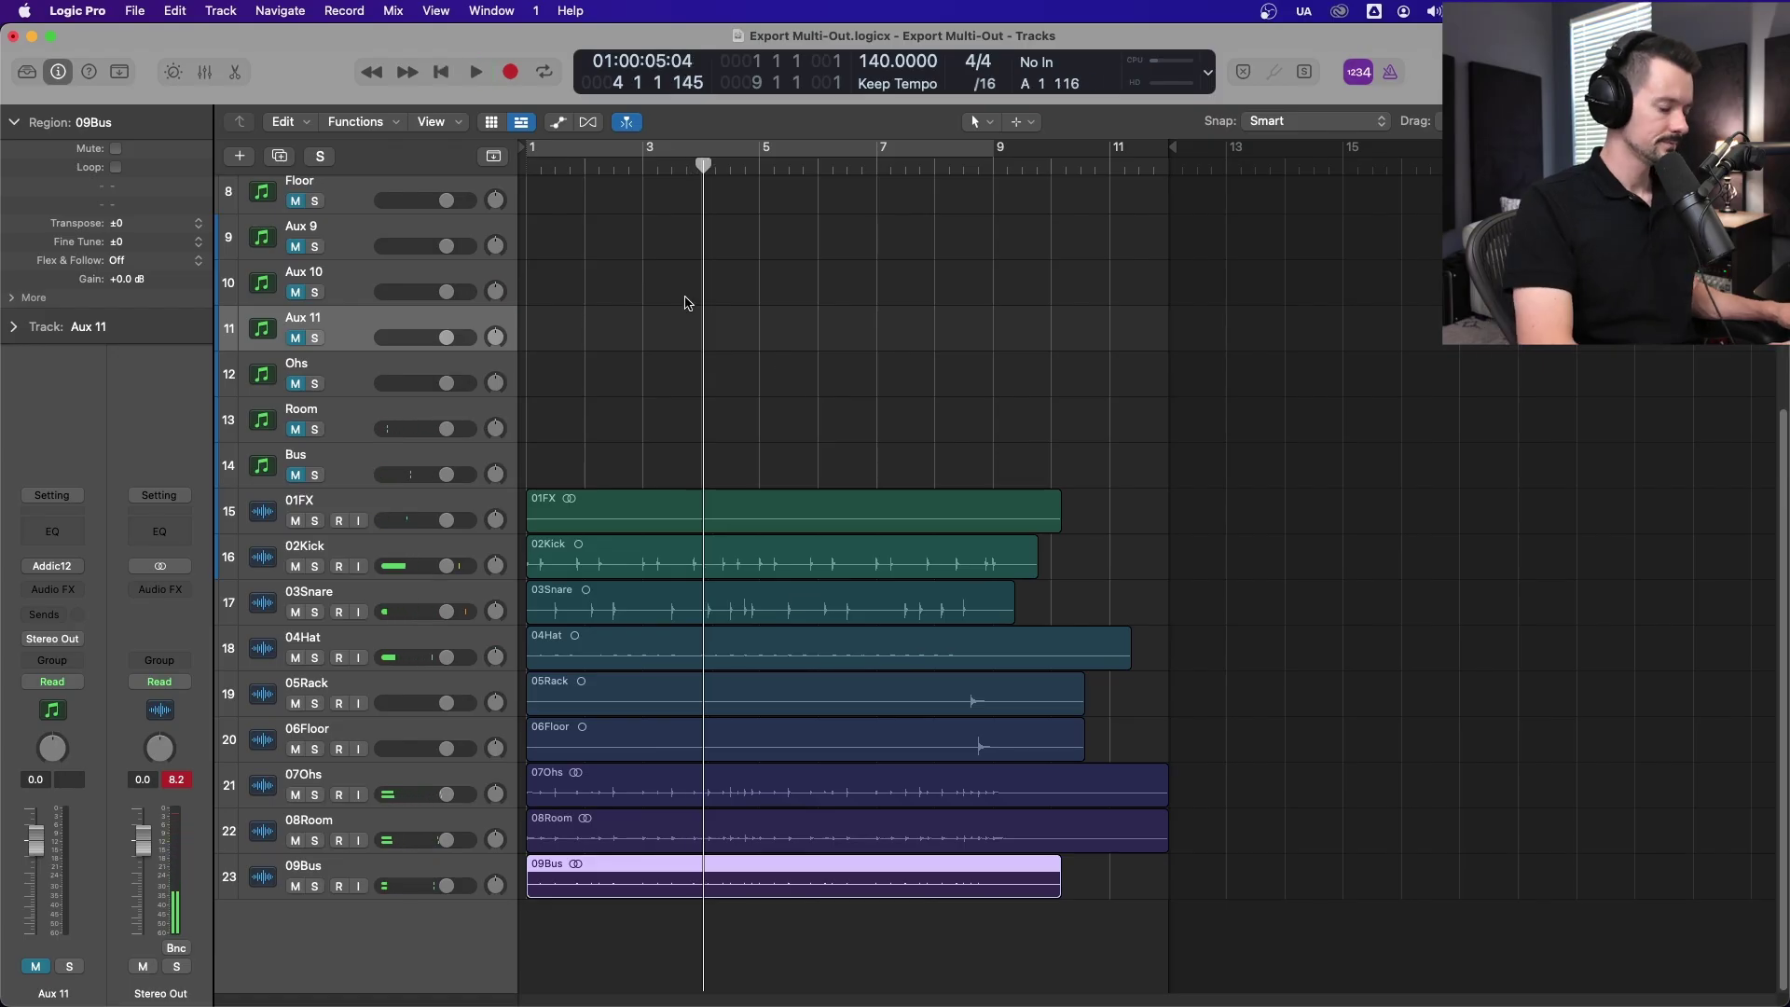
pyautogui.press('Return')
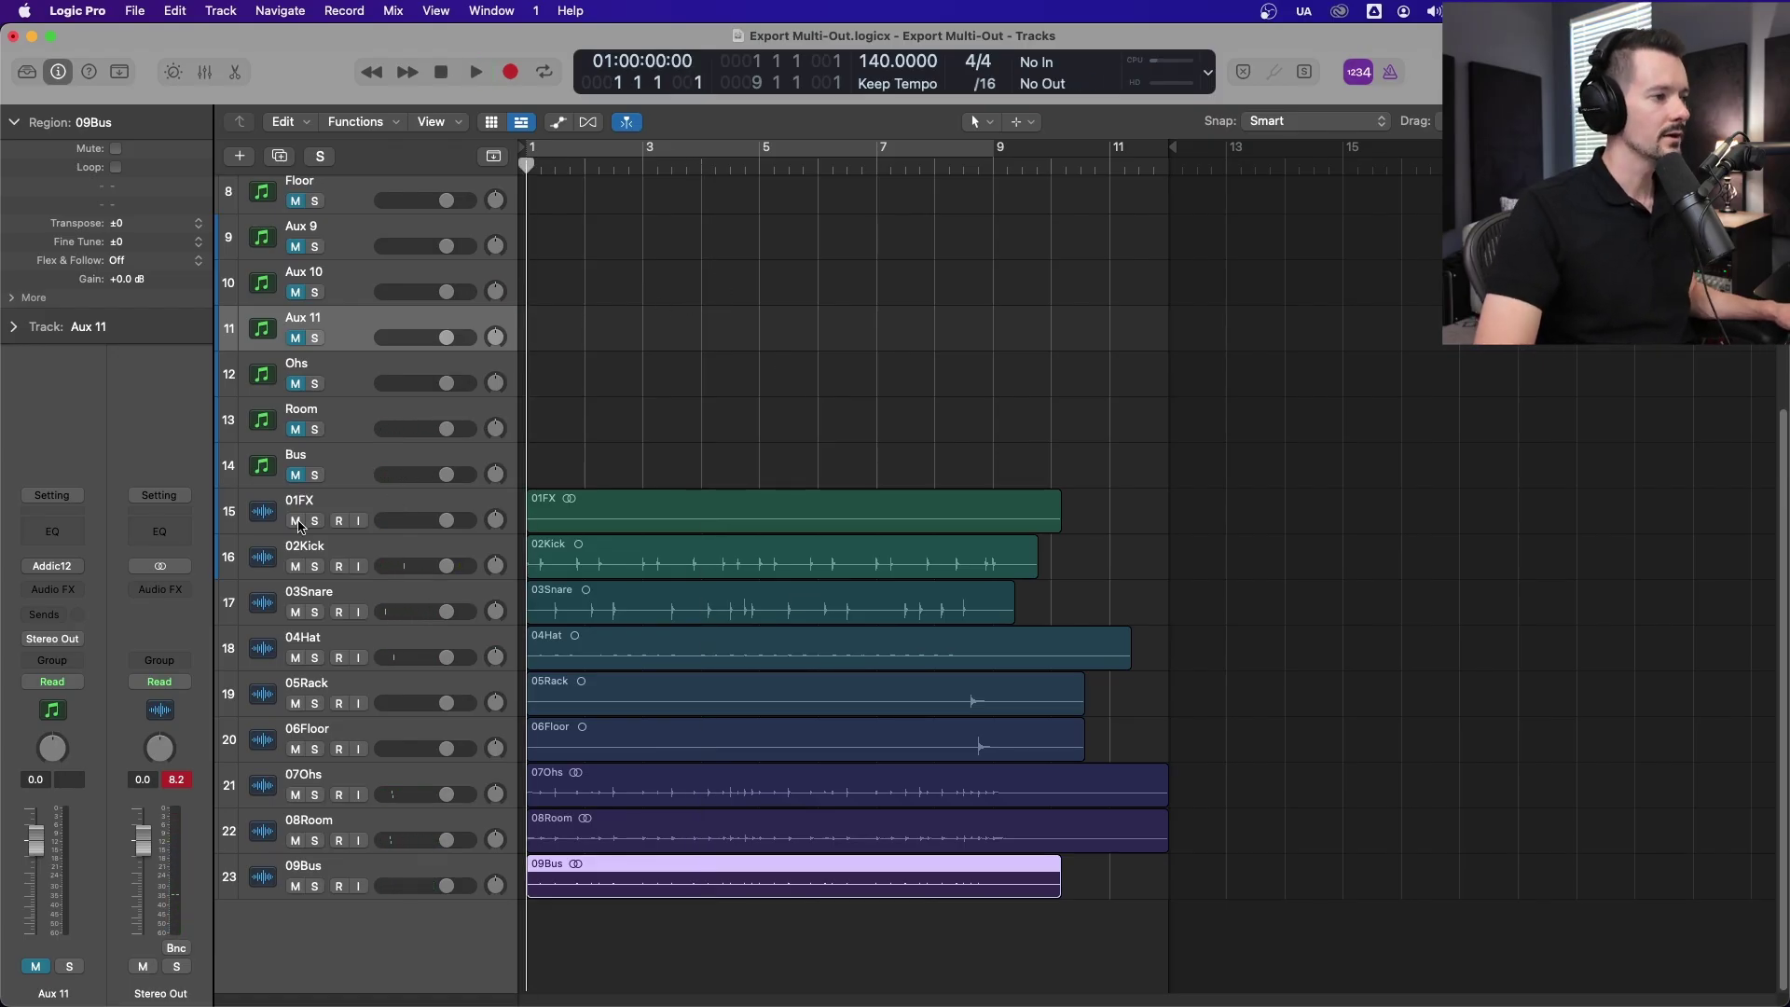
# Solo 02Kick, 03Snare and 04Hat in turn during playback.
pyautogui.press('space')
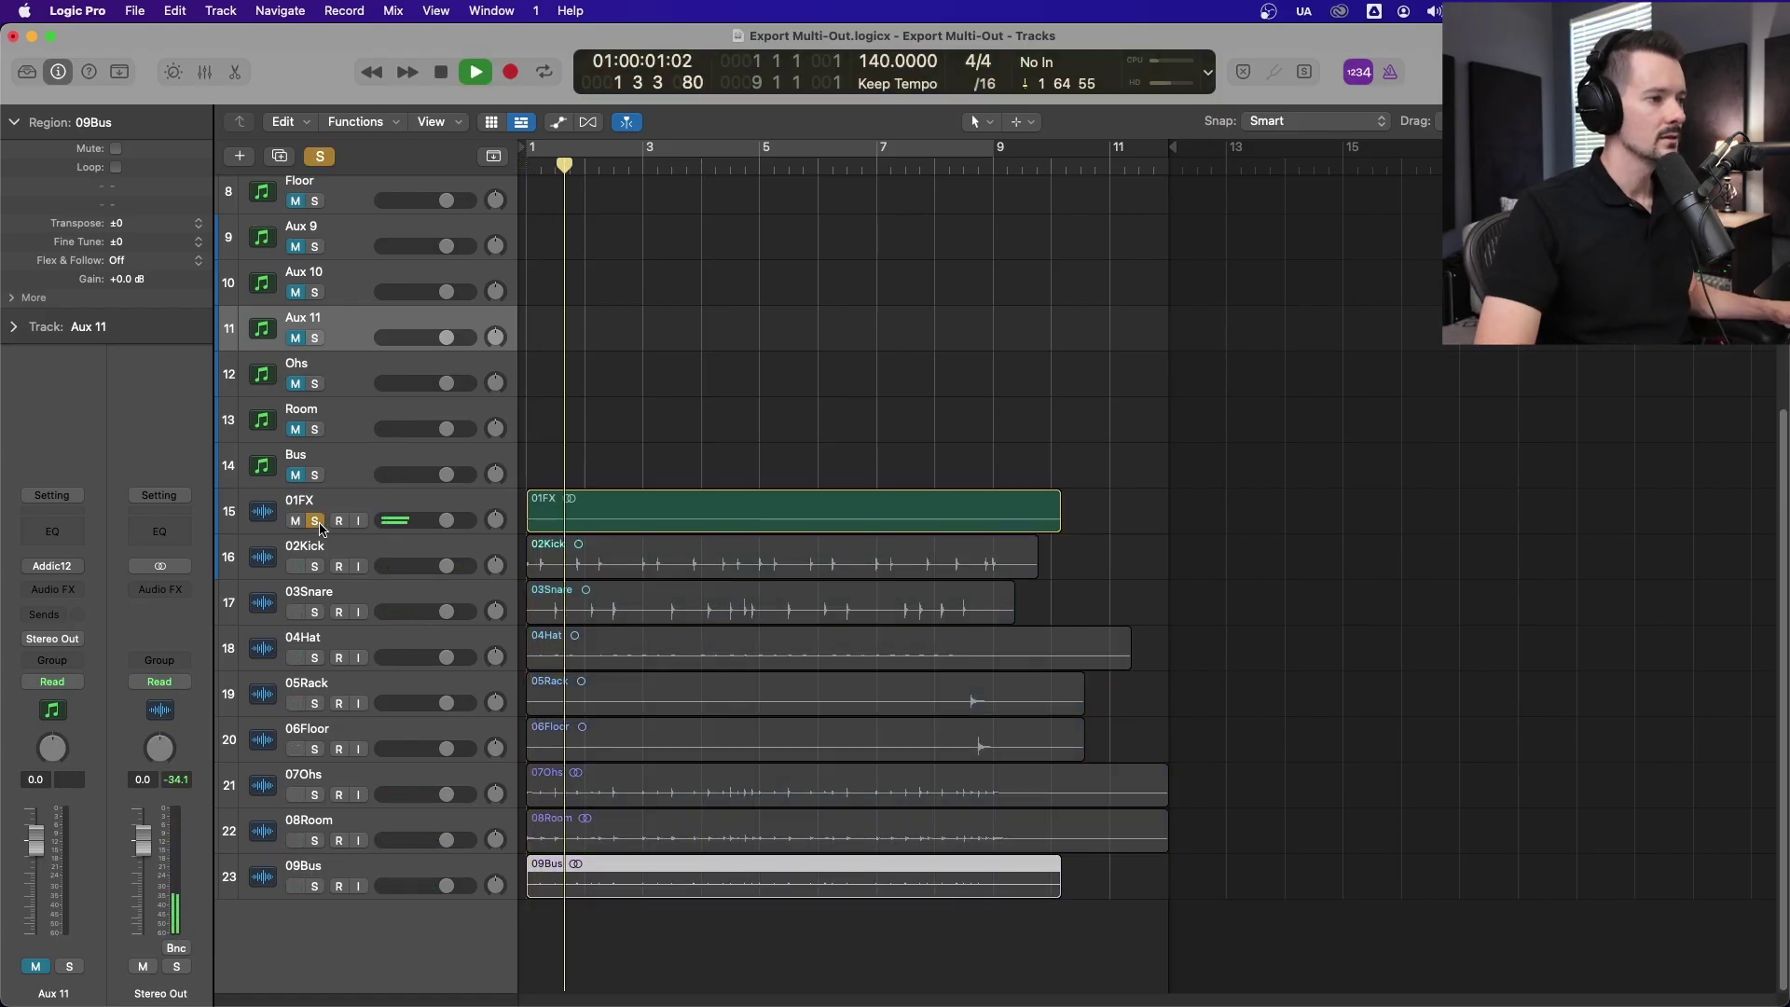
pyautogui.press('space')
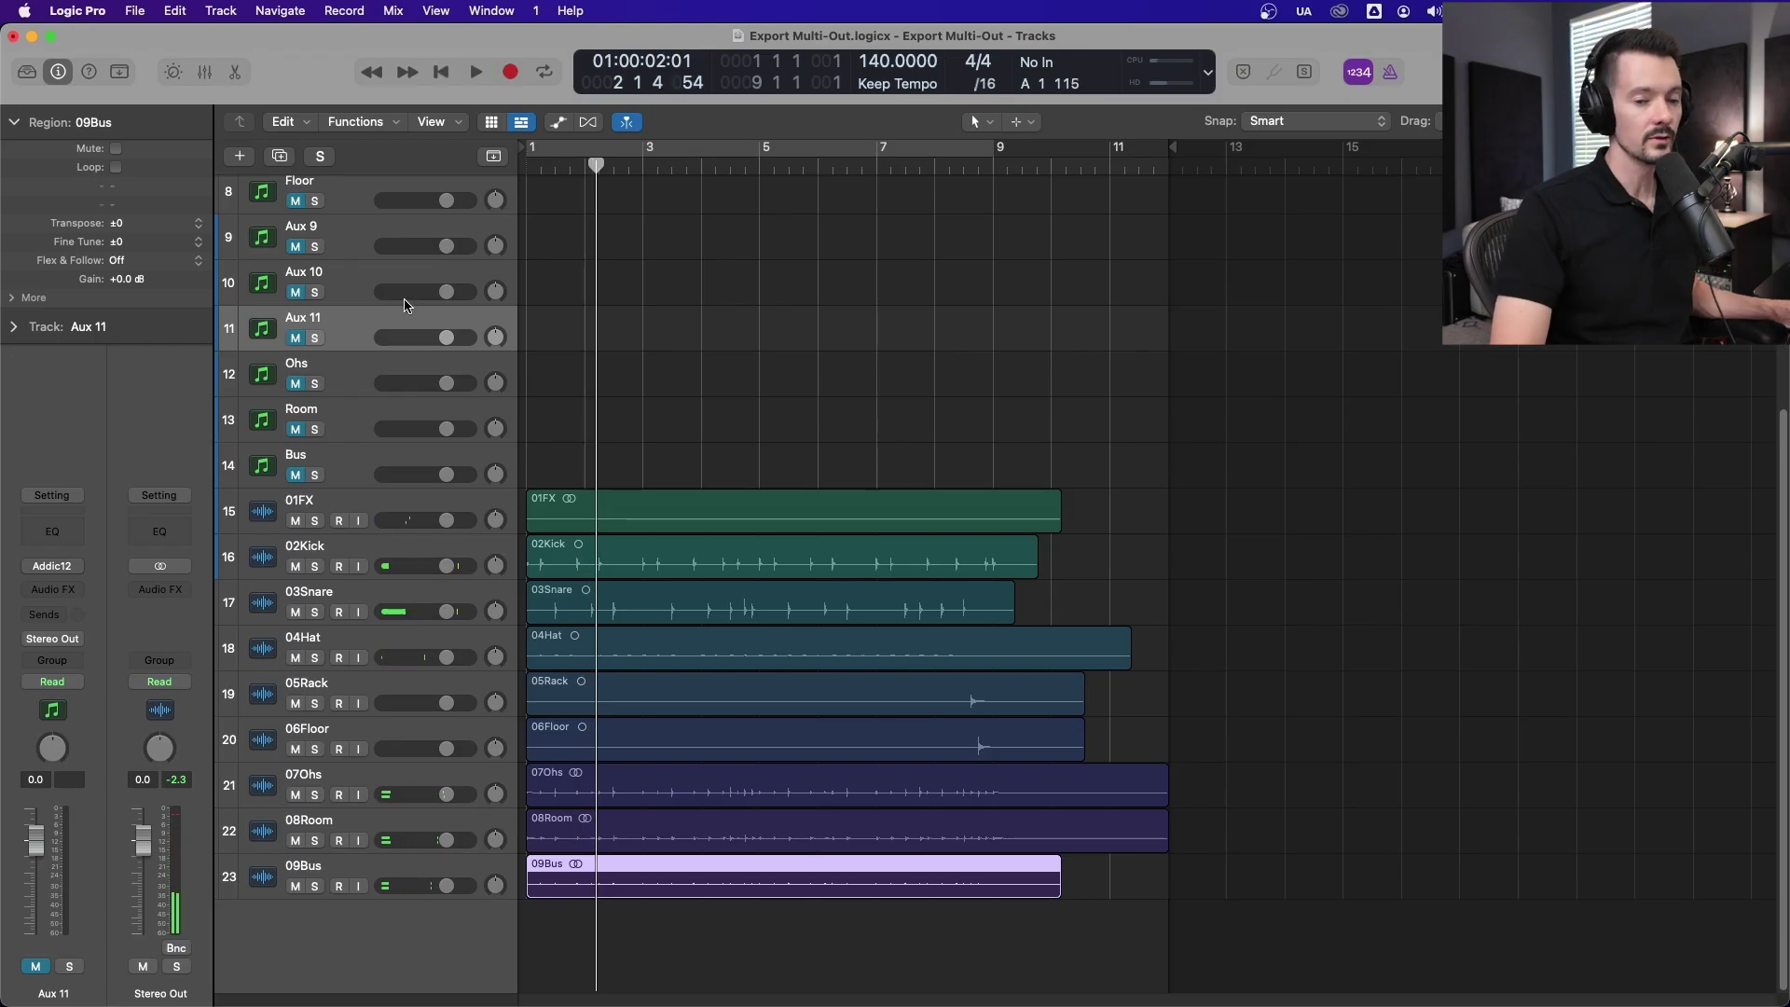
pyautogui.click(314, 566)
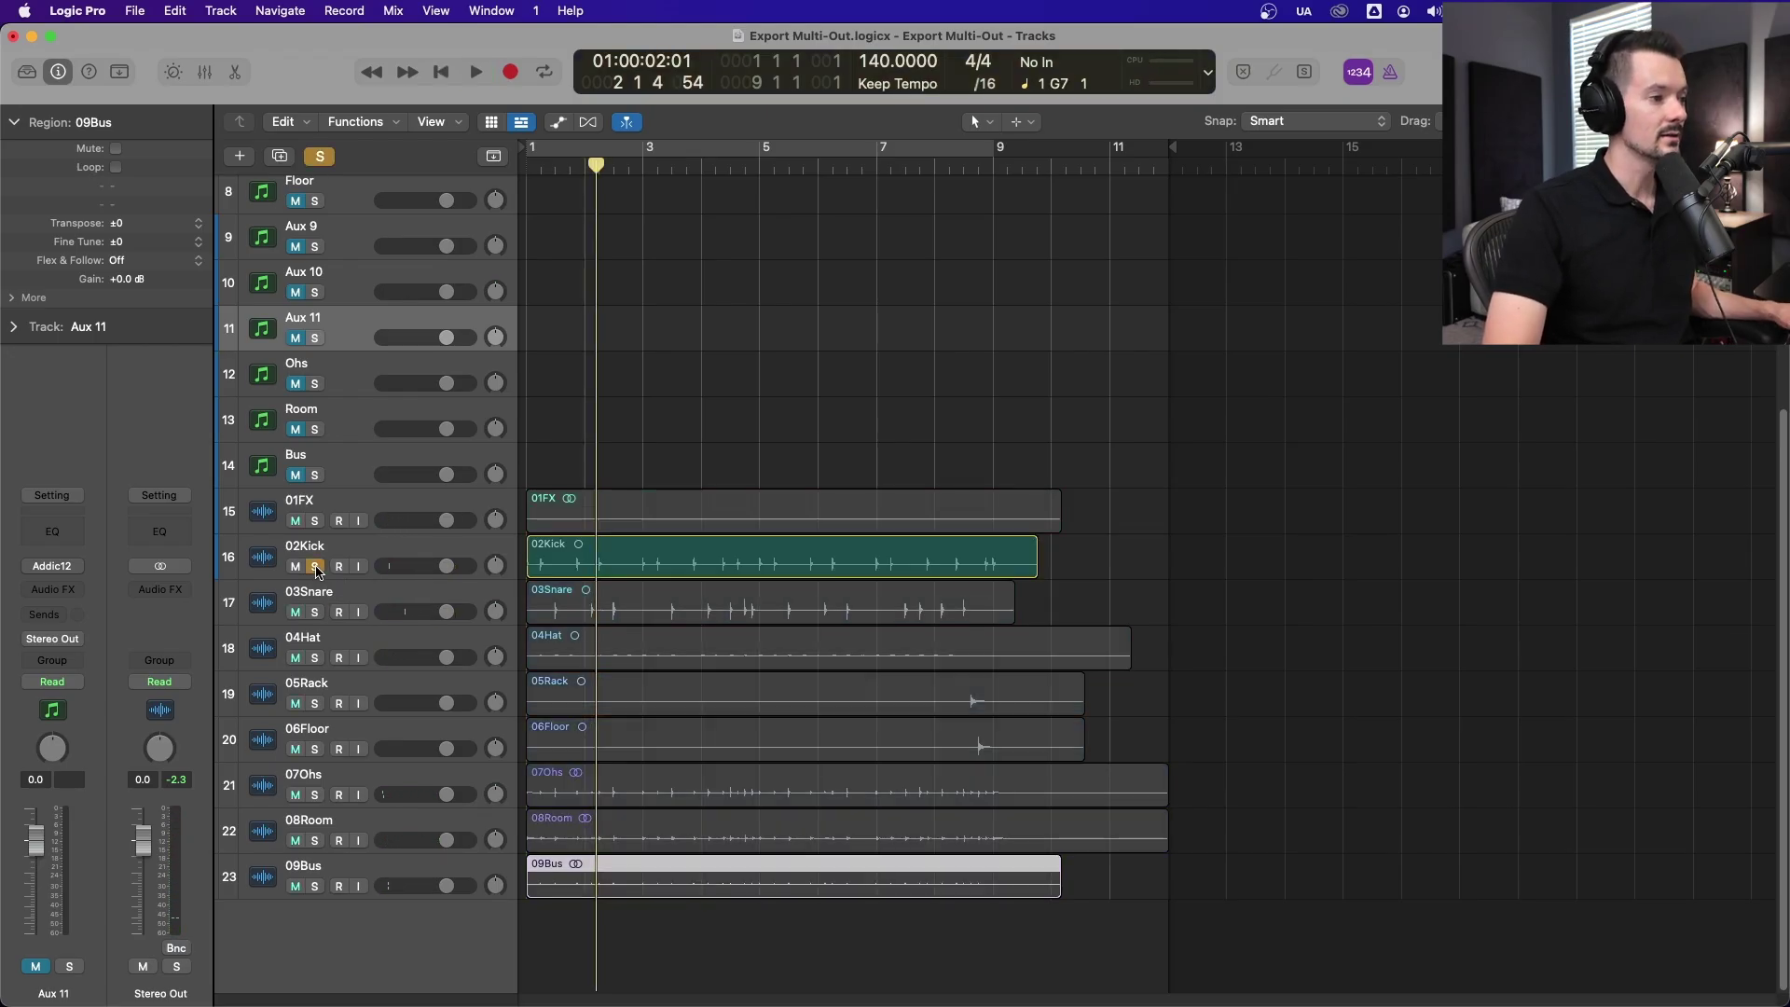
pyautogui.click(314, 612)
pyautogui.press('space')
pyautogui.click(312, 634)
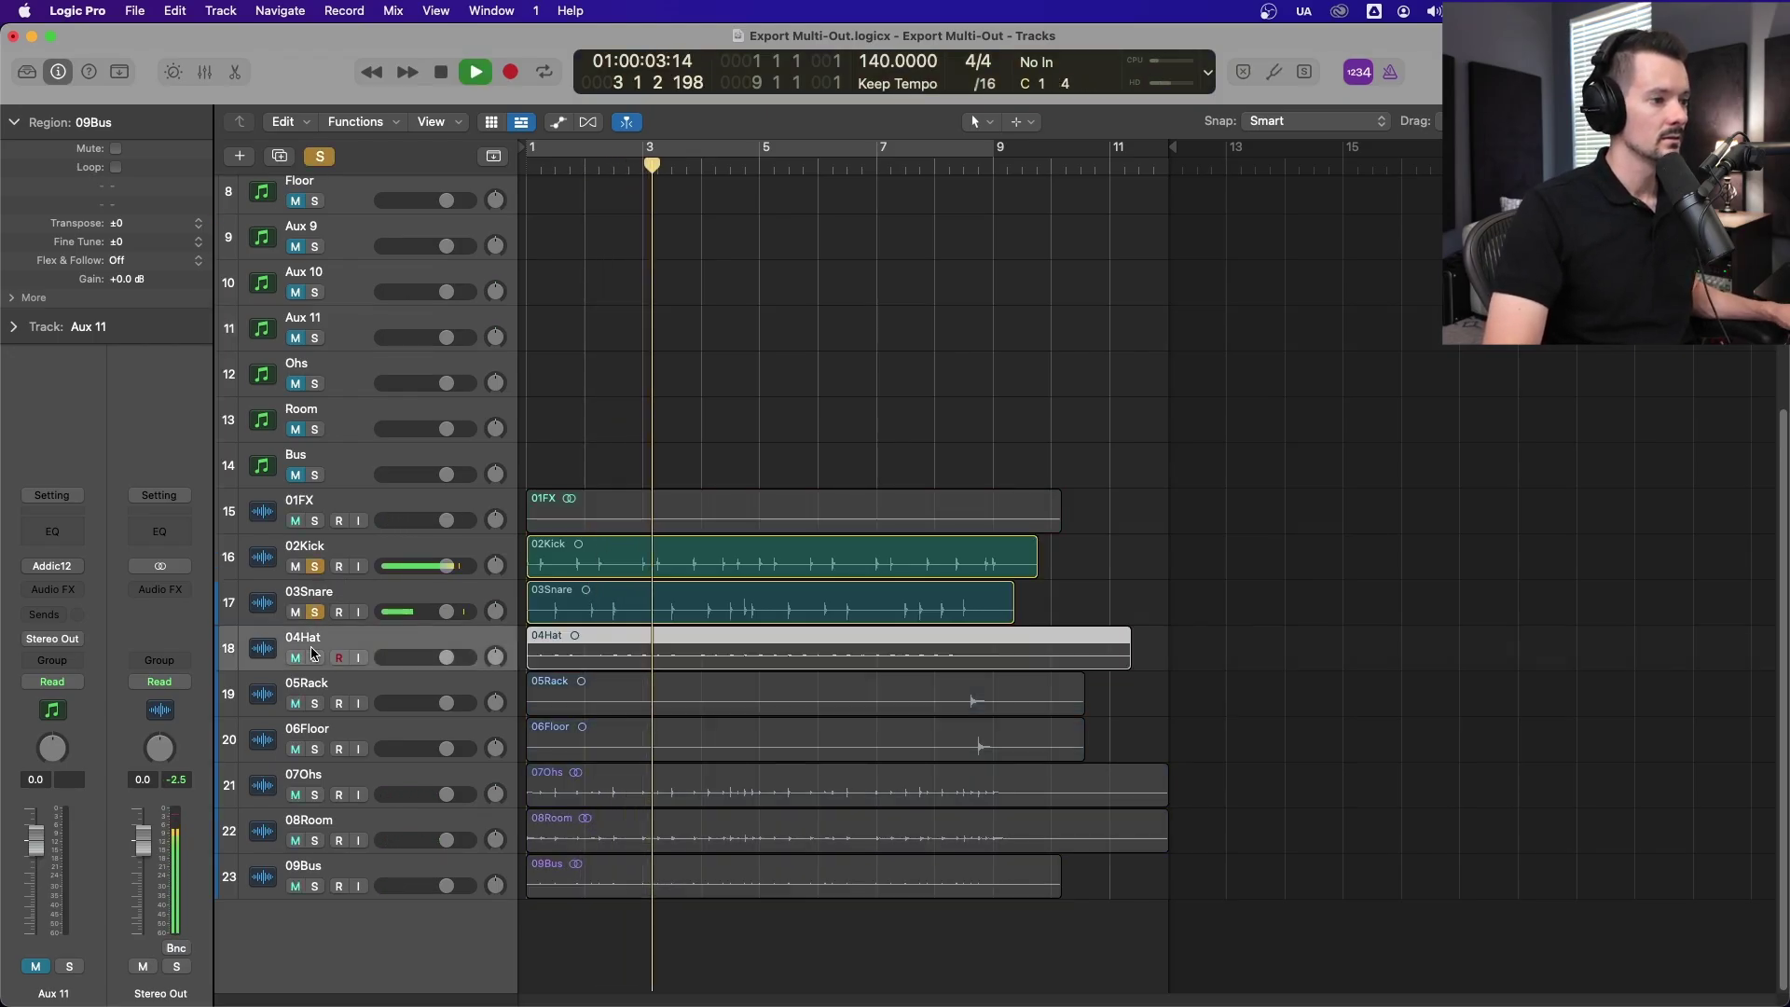
pyautogui.click(314, 657)
# Extend the solo across toms, overheads, 08Room, 09Bus and 01FX, and replay the full kit.
pyautogui.moveTo(315, 567); pyautogui.dragTo(314, 612)
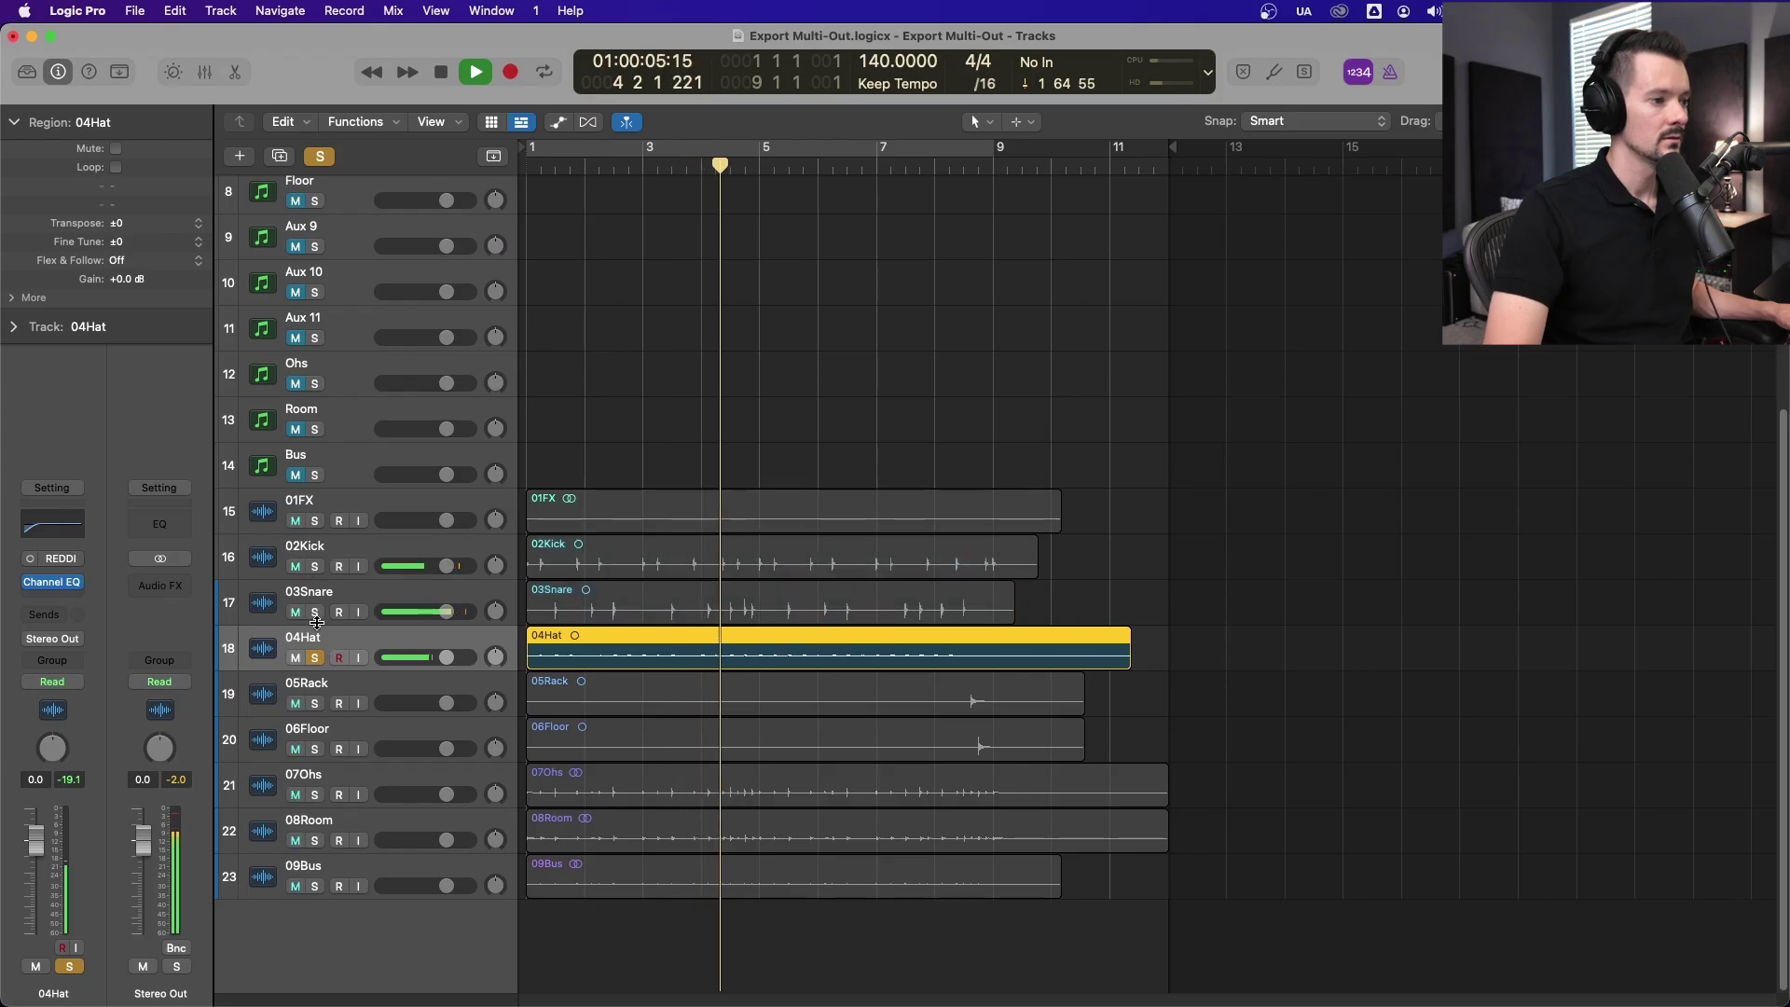
pyautogui.moveTo(314, 703); pyautogui.dragTo(317, 875)
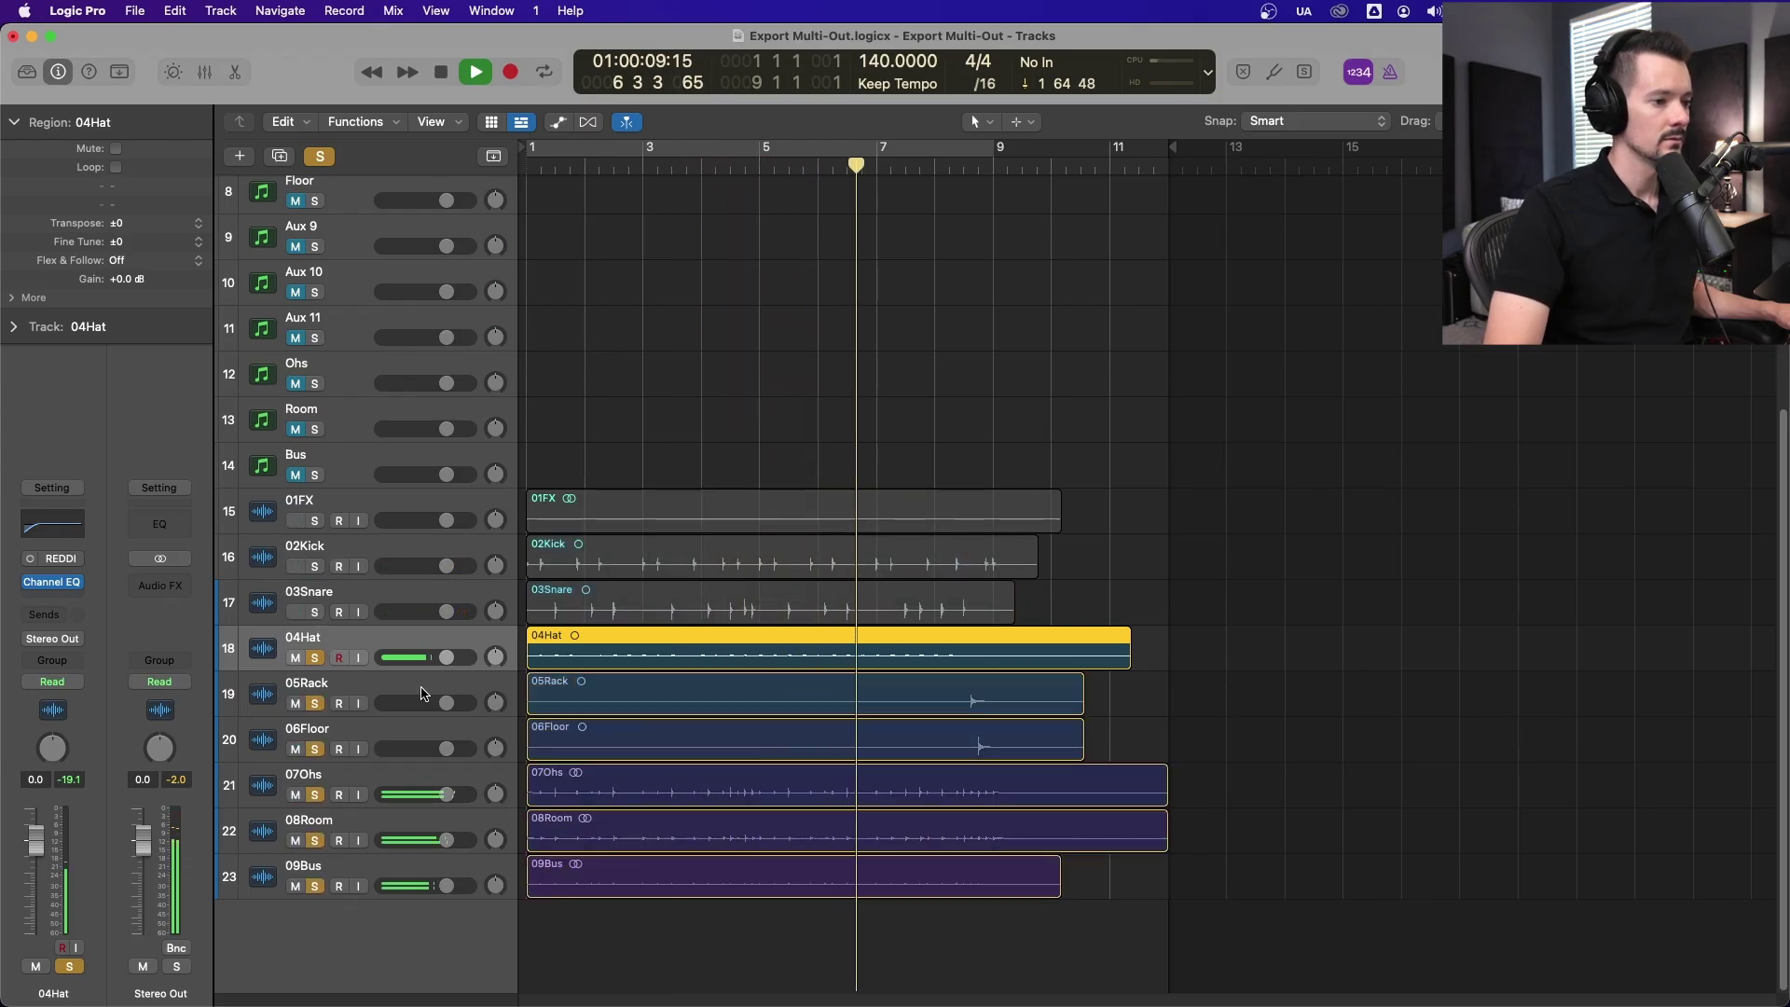
pyautogui.moveTo(315, 520); pyautogui.dragTo(319, 627)
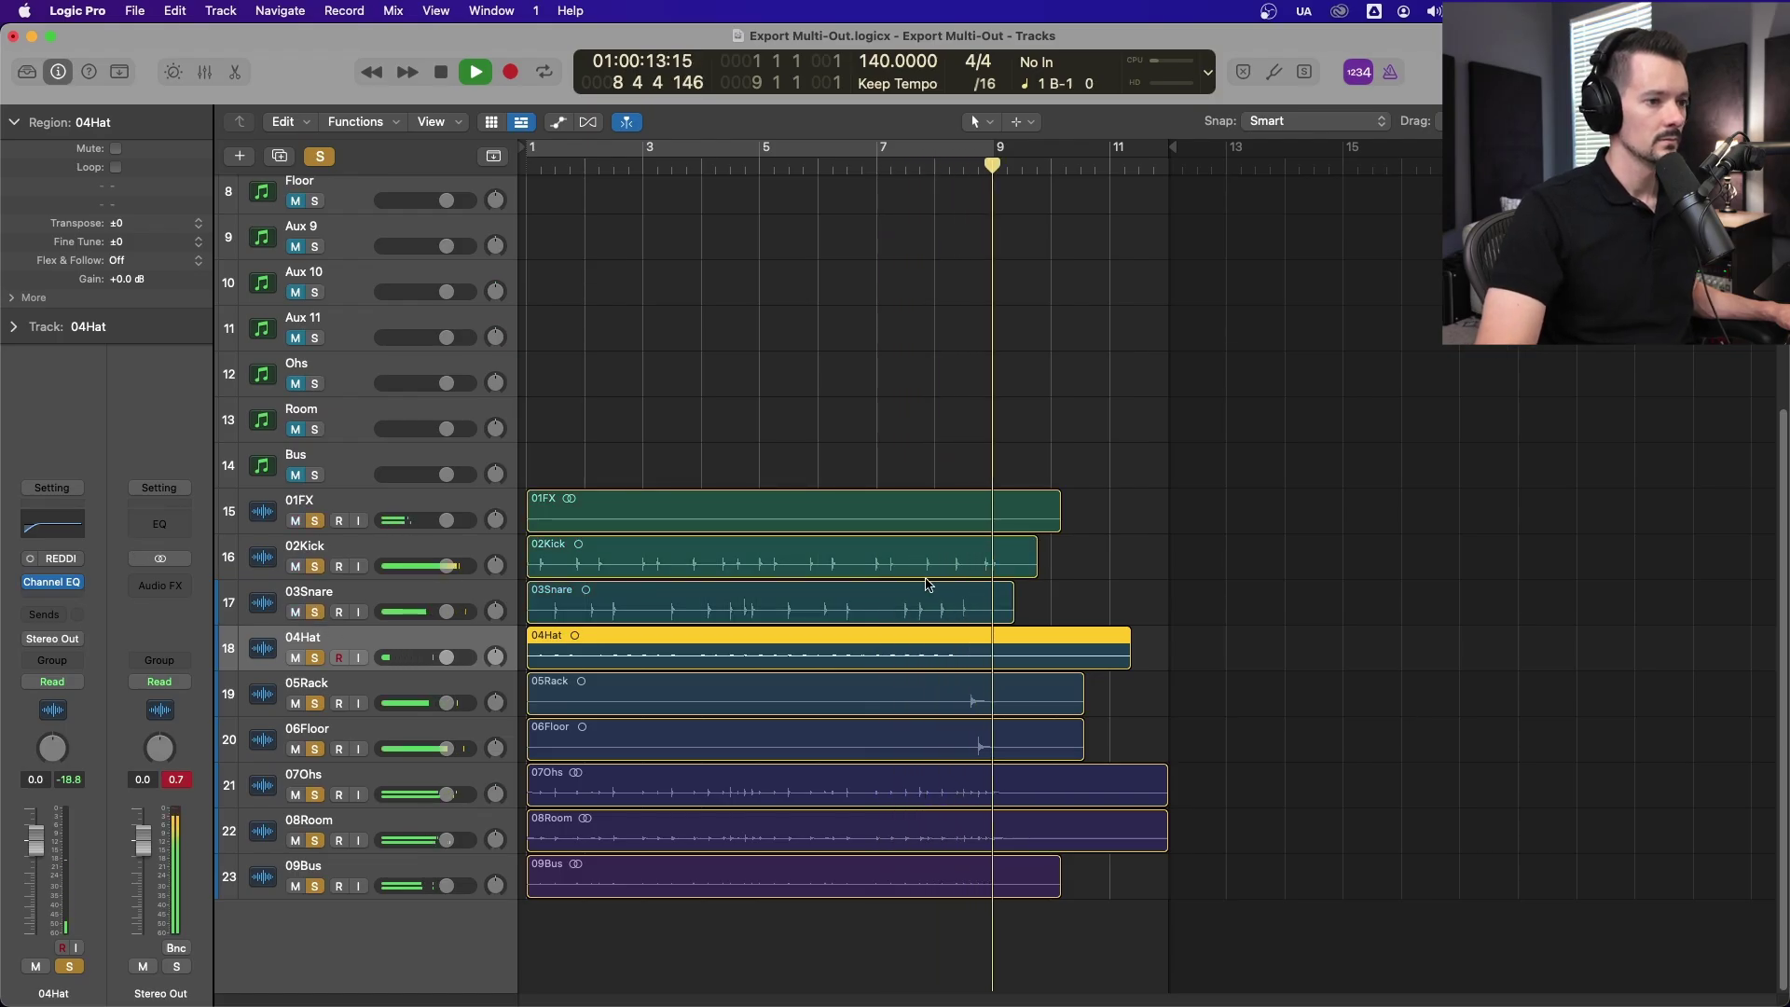
pyautogui.press('space')
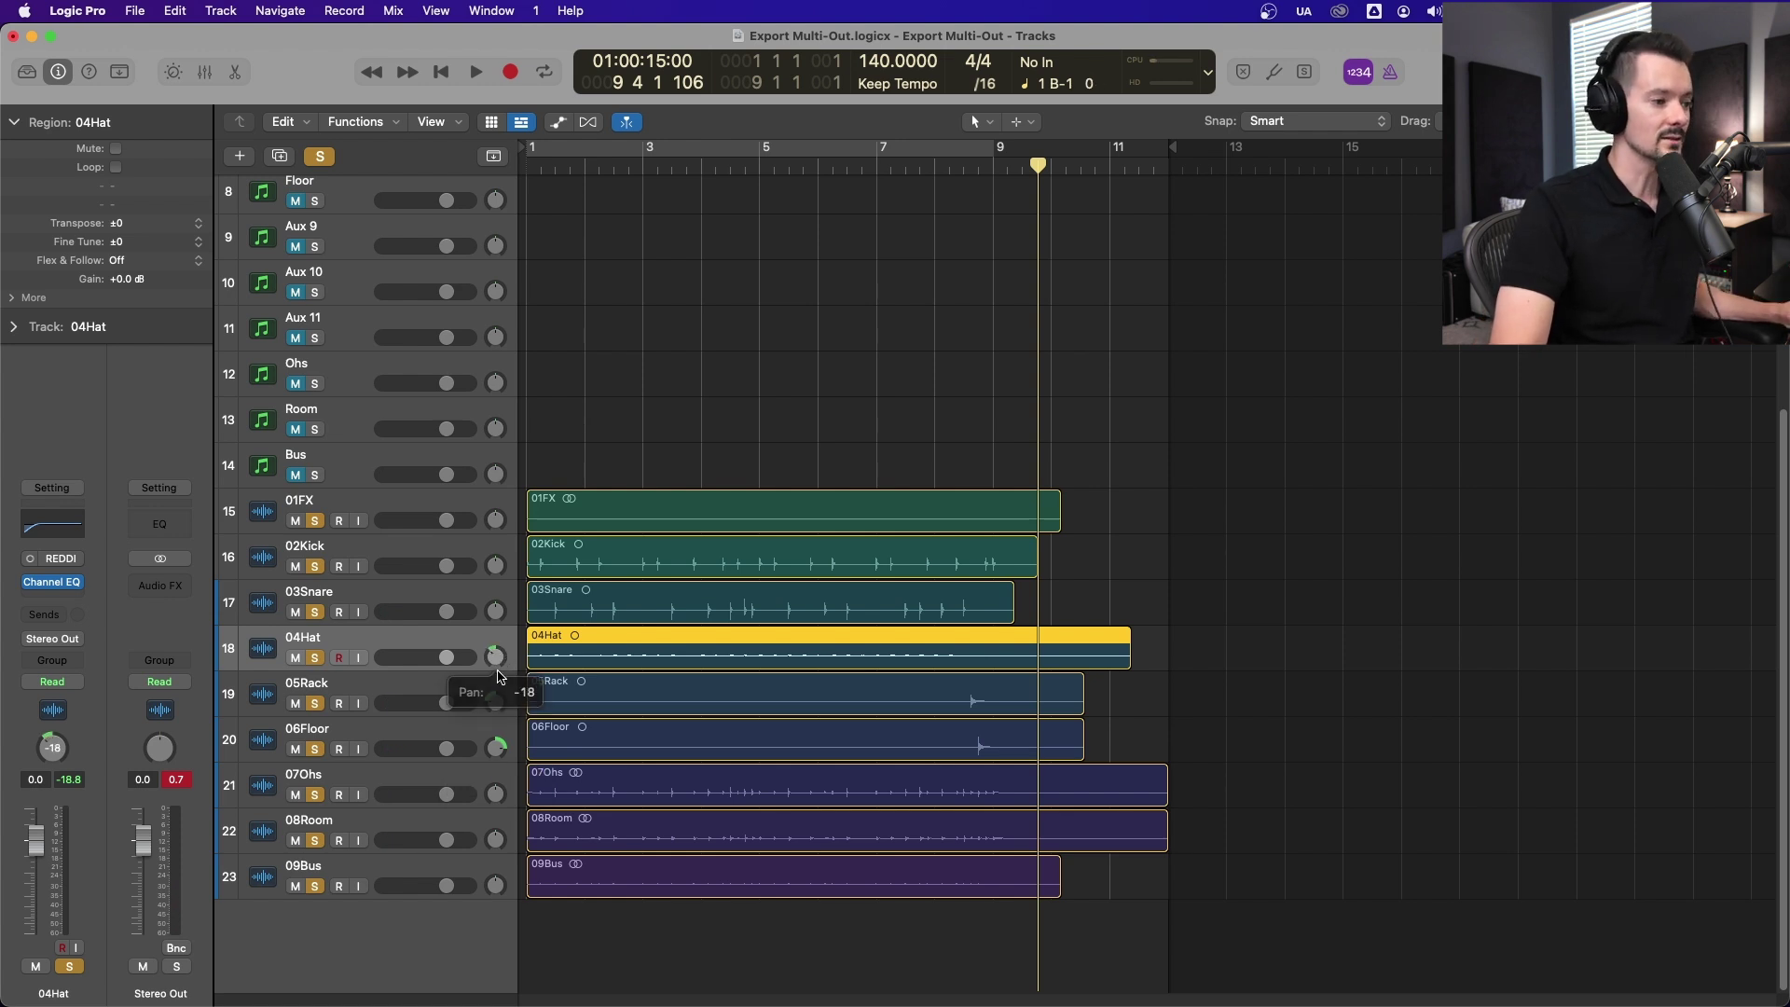
pyautogui.press('Return')
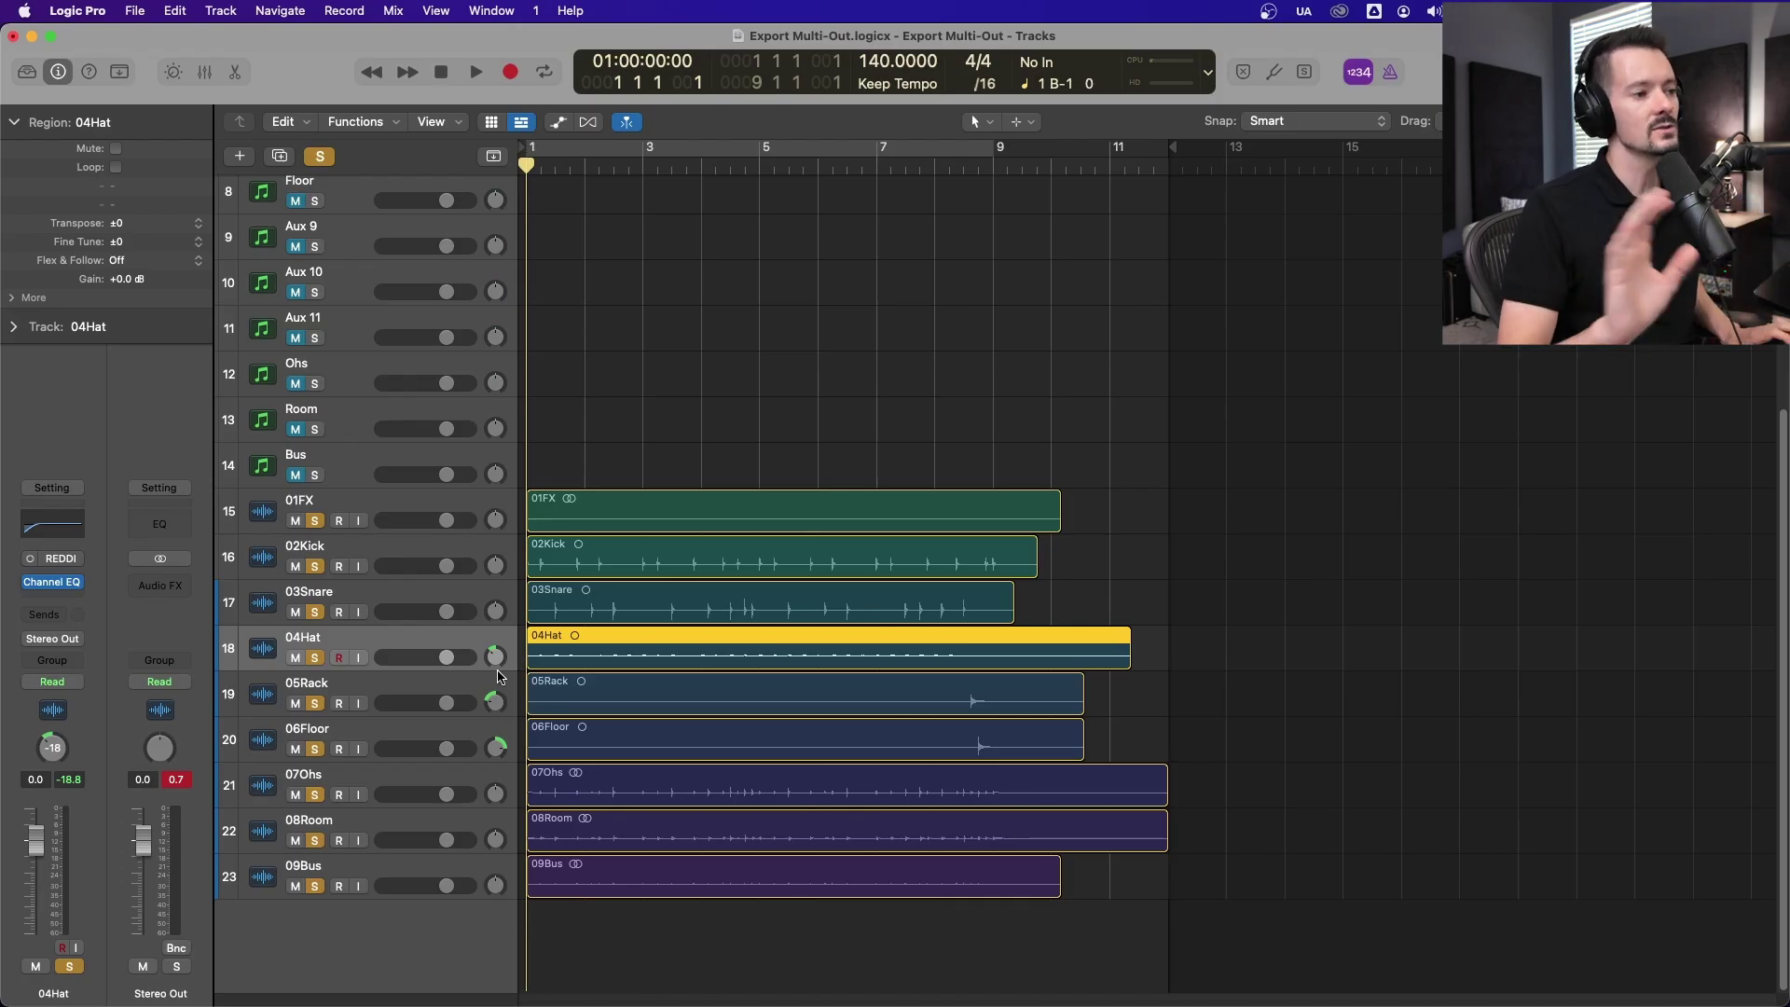
pyautogui.press('space')
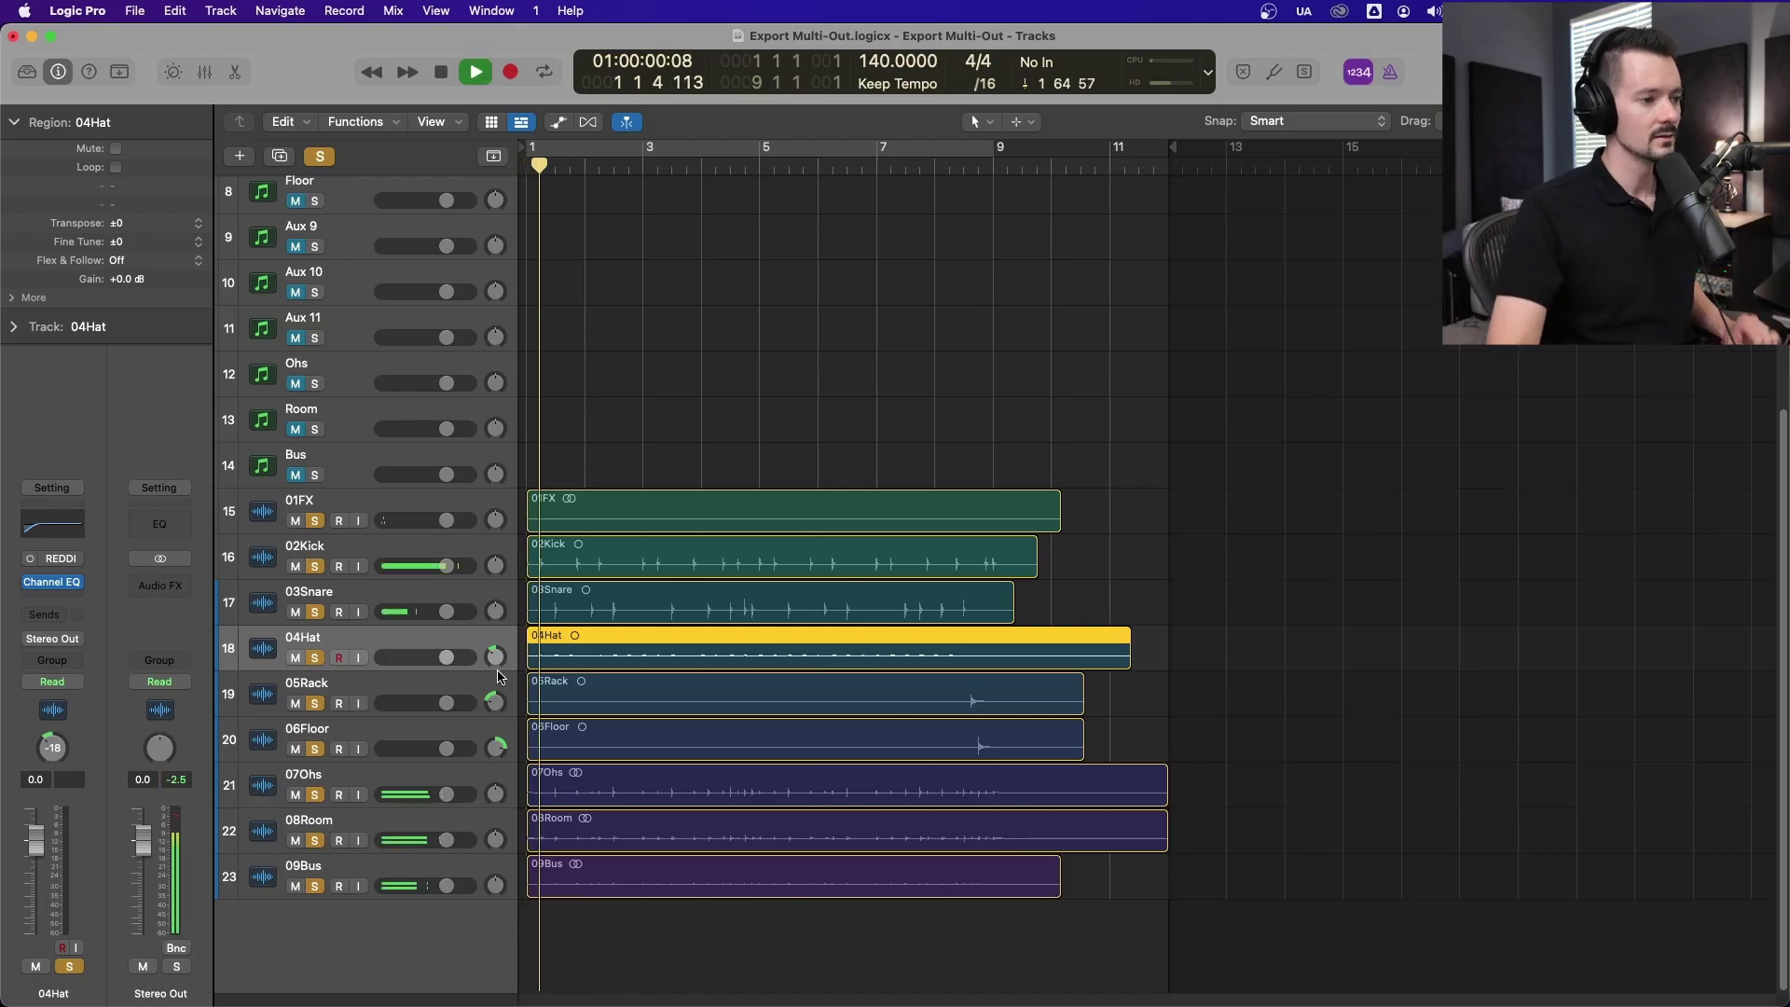
# Pan 04Hat to -25, adjust the 07Ohs level and raise 02Kick to about +4.3 dB.
pyautogui.moveTo(510, 657); pyautogui.dragTo(425, 657)
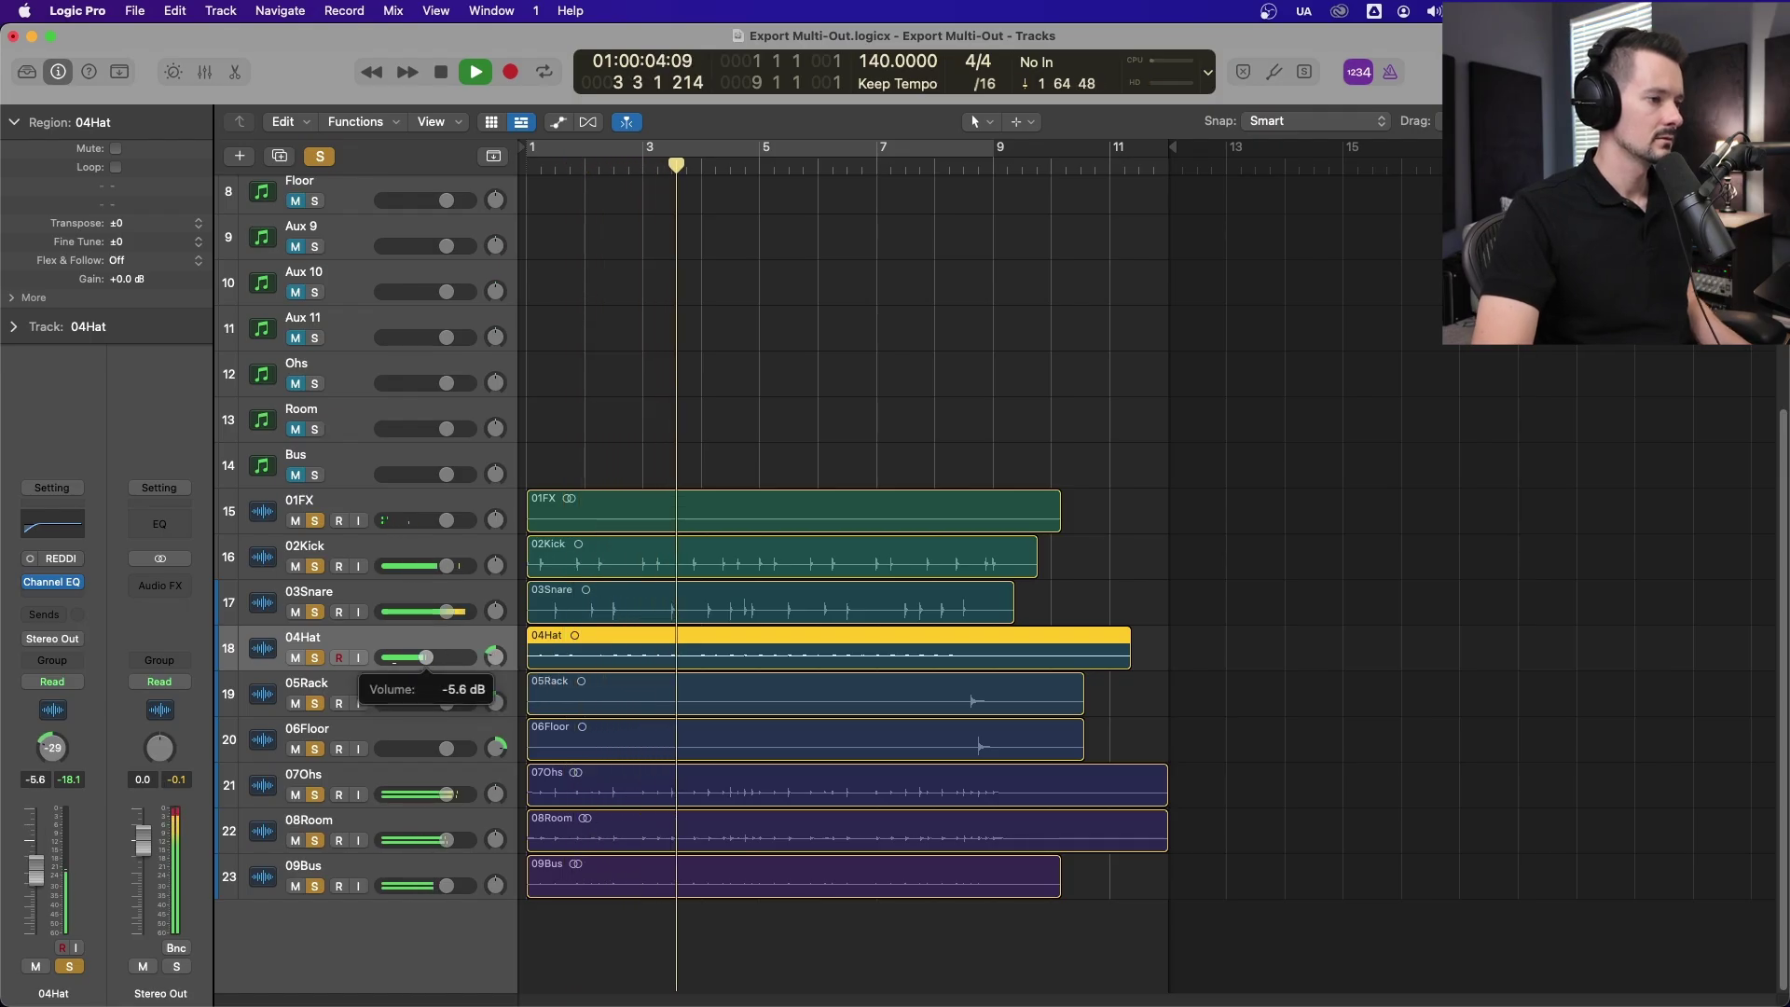
pyautogui.moveTo(447, 794); pyautogui.dragTo(457, 840)
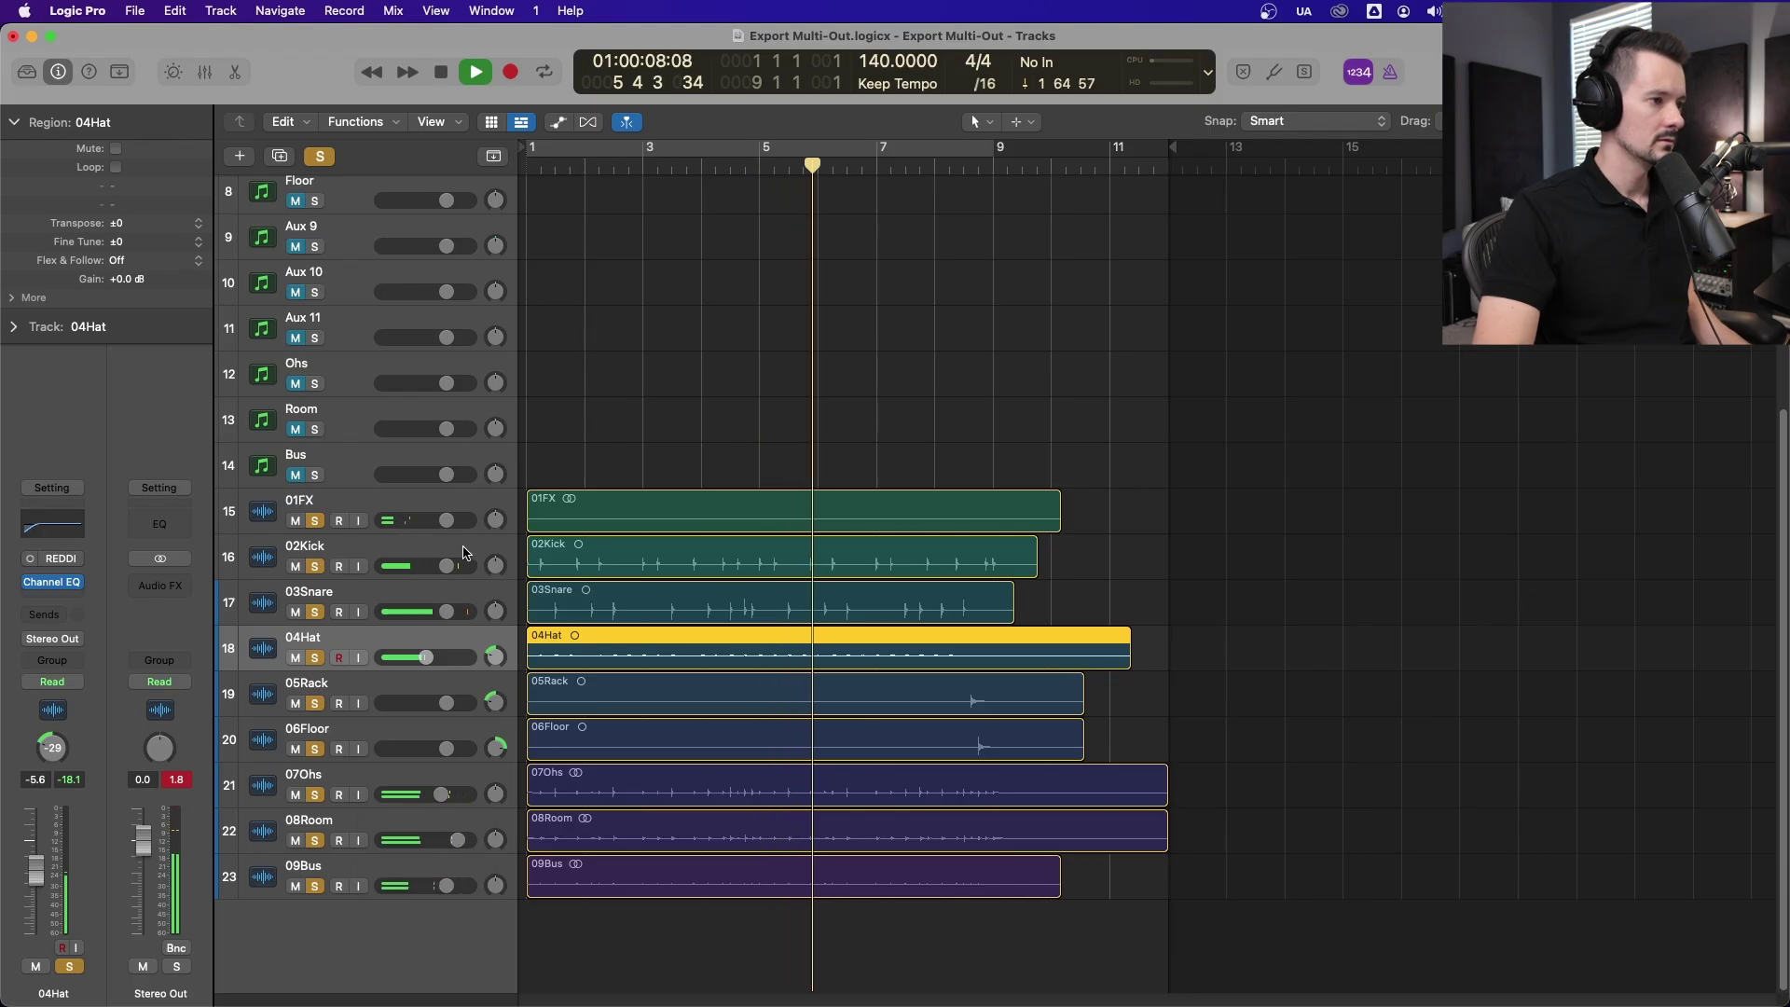
pyautogui.click(447, 566)
pyautogui.moveTo(447, 566); pyautogui.dragTo(448, 566)
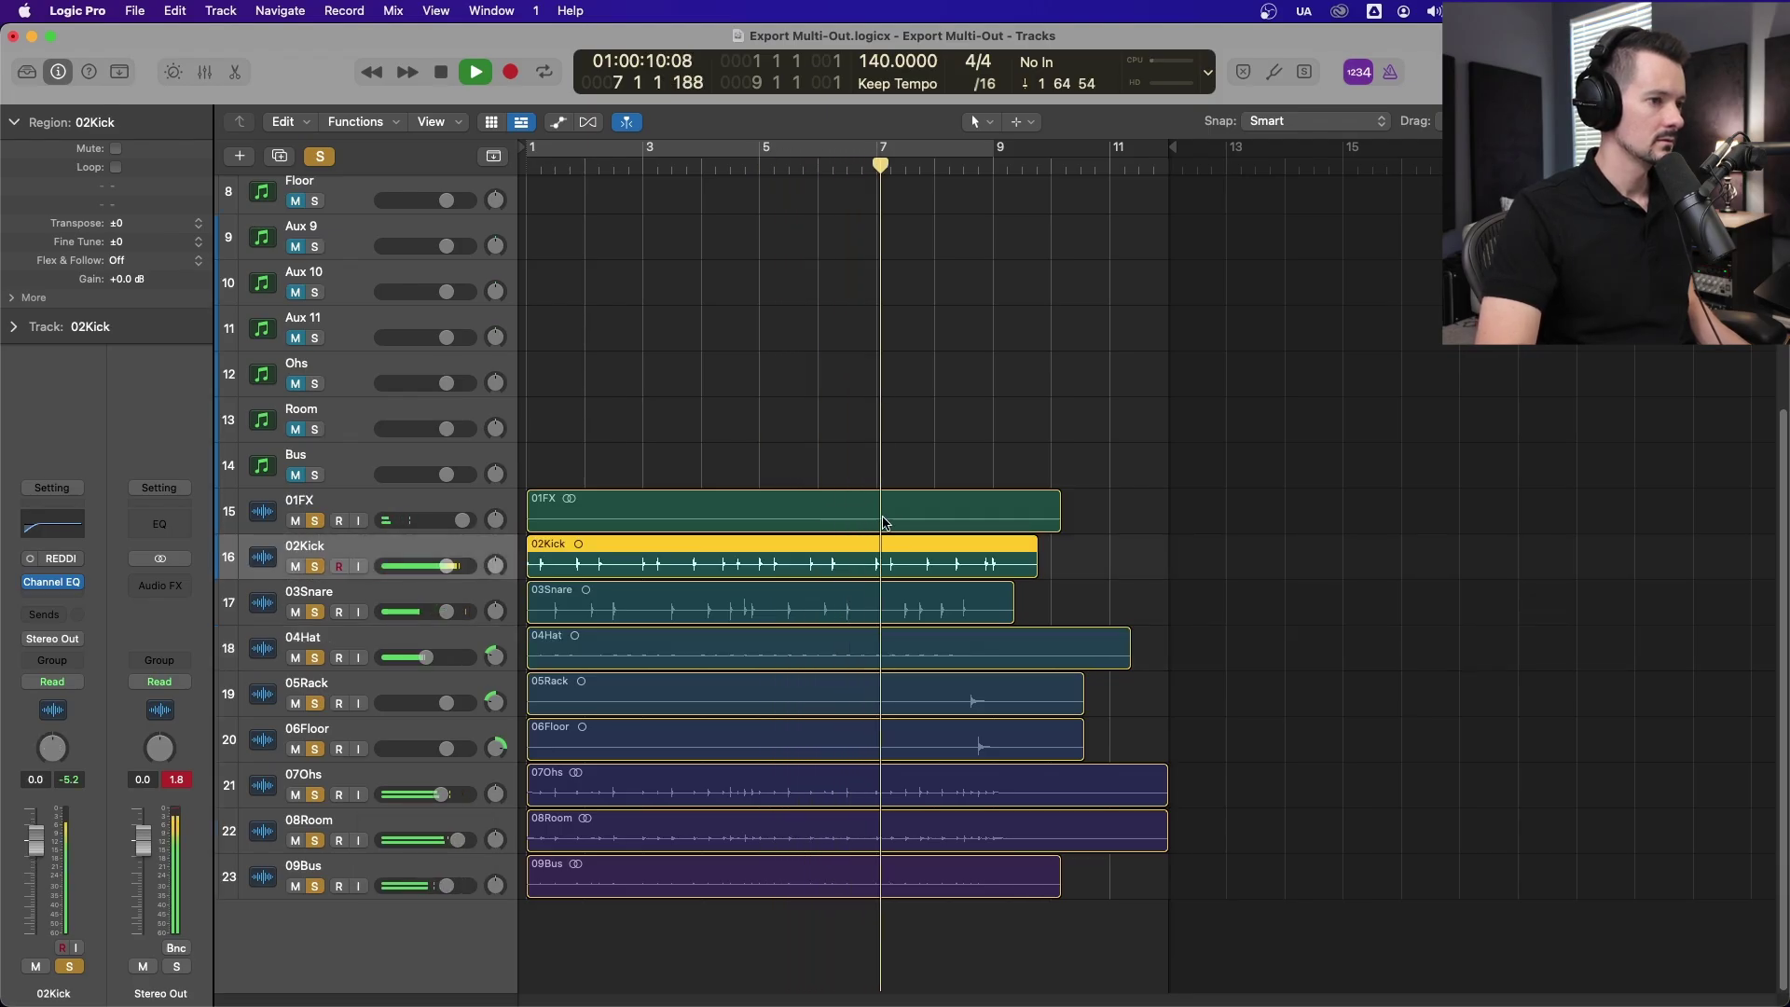